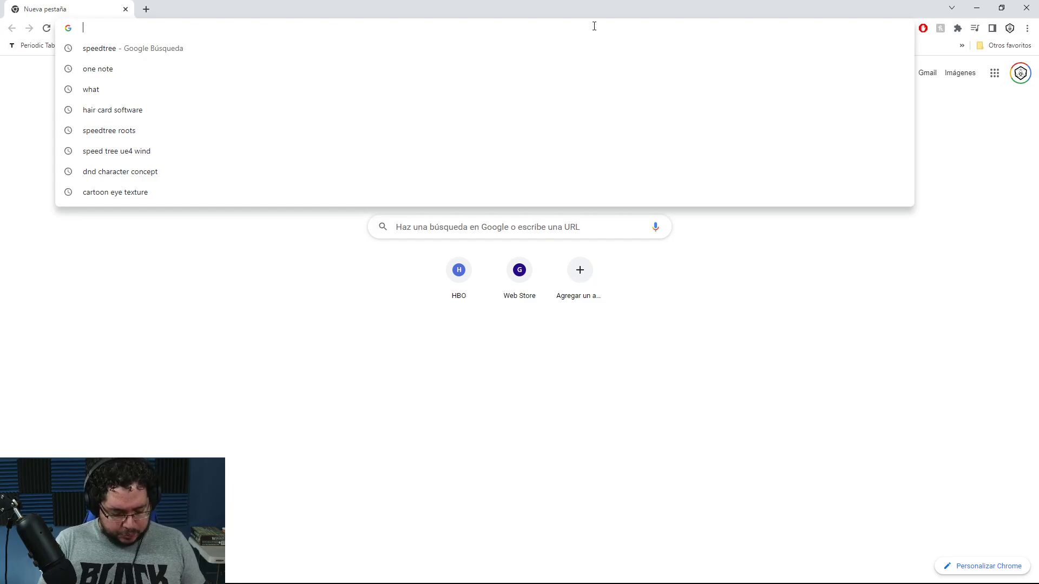
# - Search Google for "elden ring" and show the image results
pyautogui.write('elden ring')
pyautogui.press('Return')
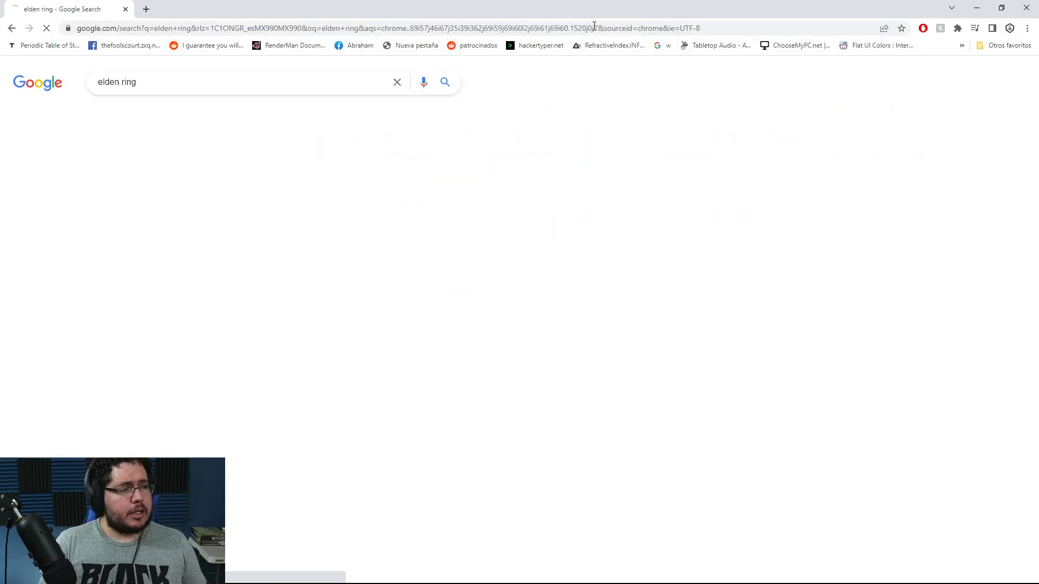
pyautogui.click(214, 81)
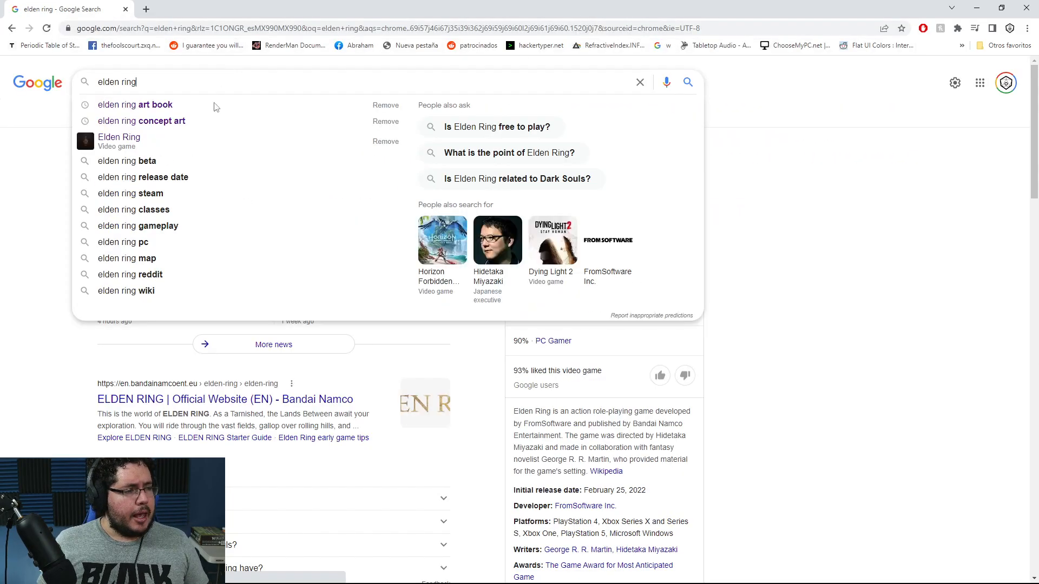
pyautogui.click(53, 209)
pyautogui.click(158, 114)
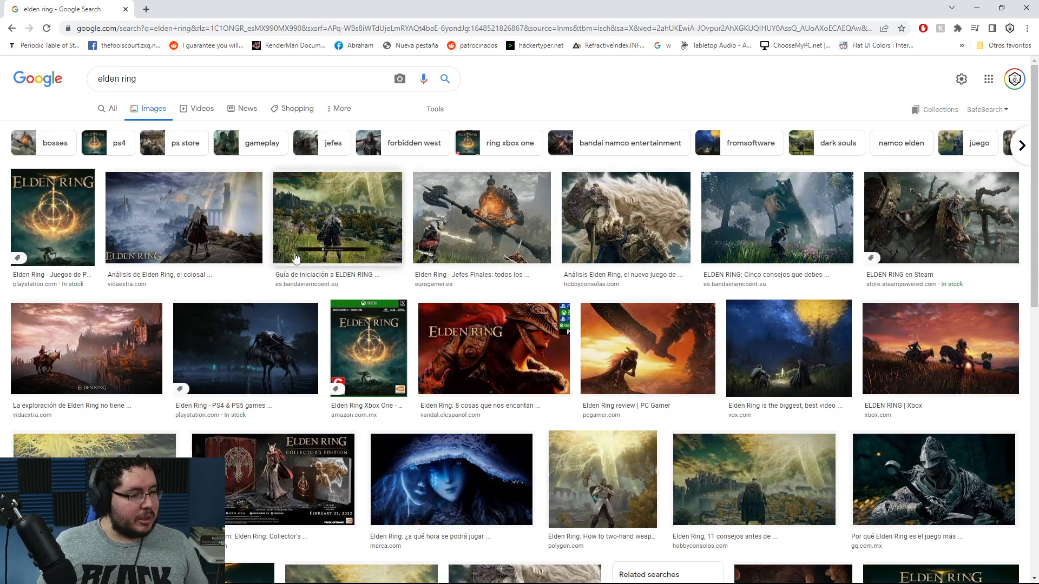
# - Search images for "elden ring first zone" and preview the Polygon gameplay screenshot and a related image
pyautogui.click(197, 83)
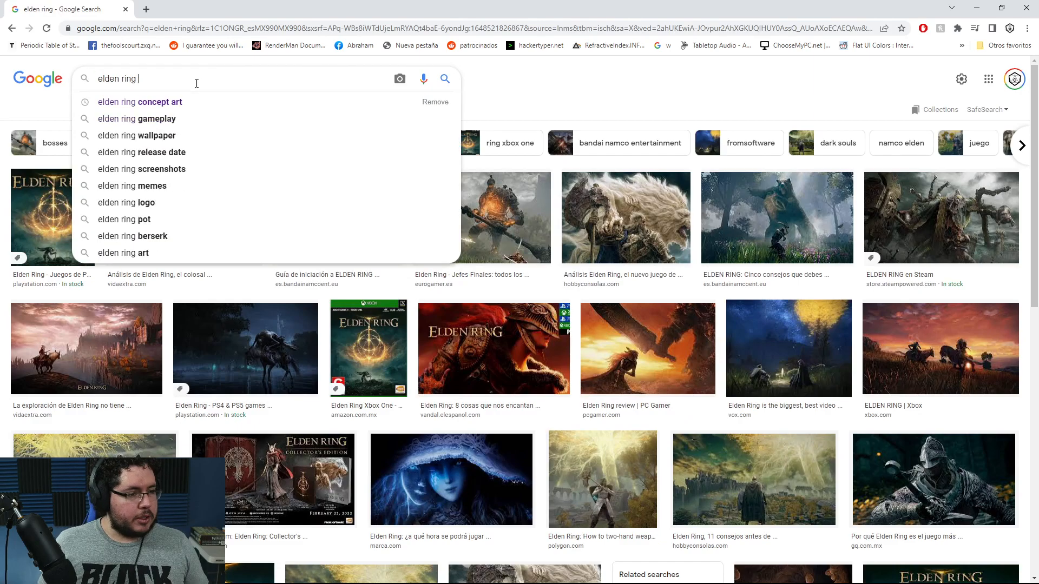
pyautogui.write('first zone')
pyautogui.press('Return')
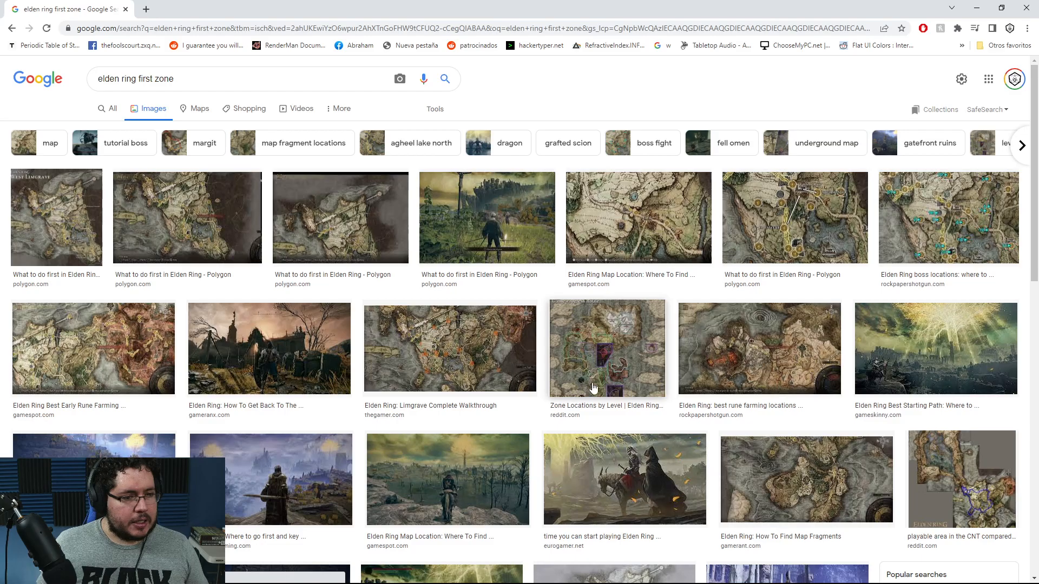
pyautogui.click(517, 230)
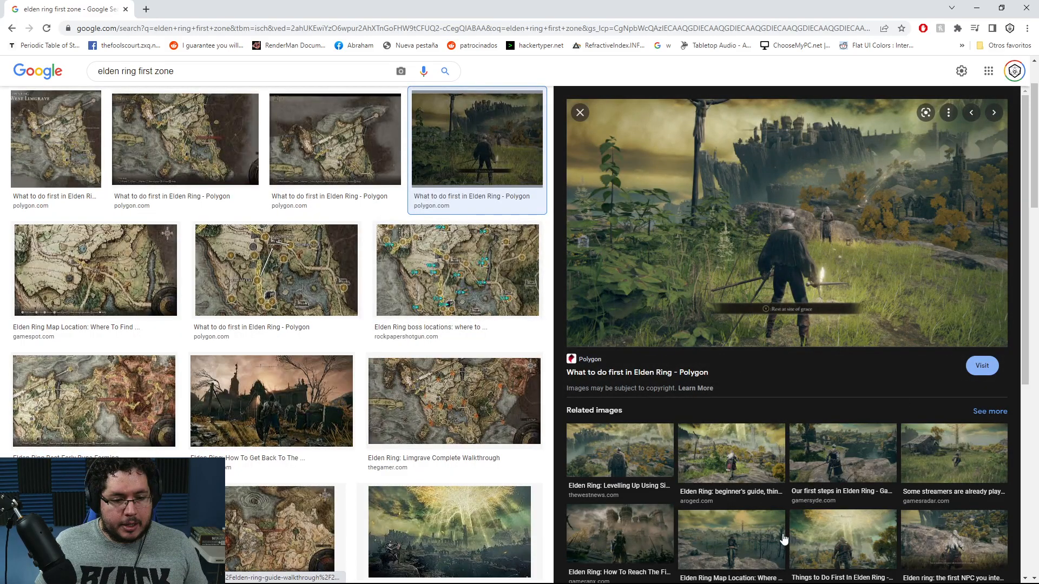
pyautogui.click(966, 492)
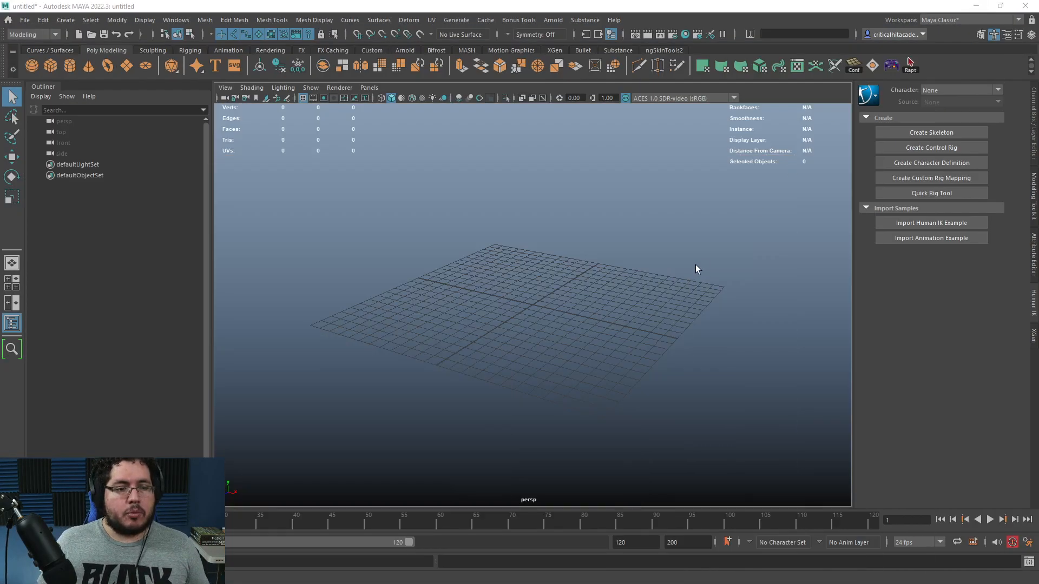
pyautogui.keyDown('alt'); pyautogui.moveTo(695, 265); pyautogui.dragTo(660, 326); pyautogui.keyUp('alt')
pyautogui.press('super')
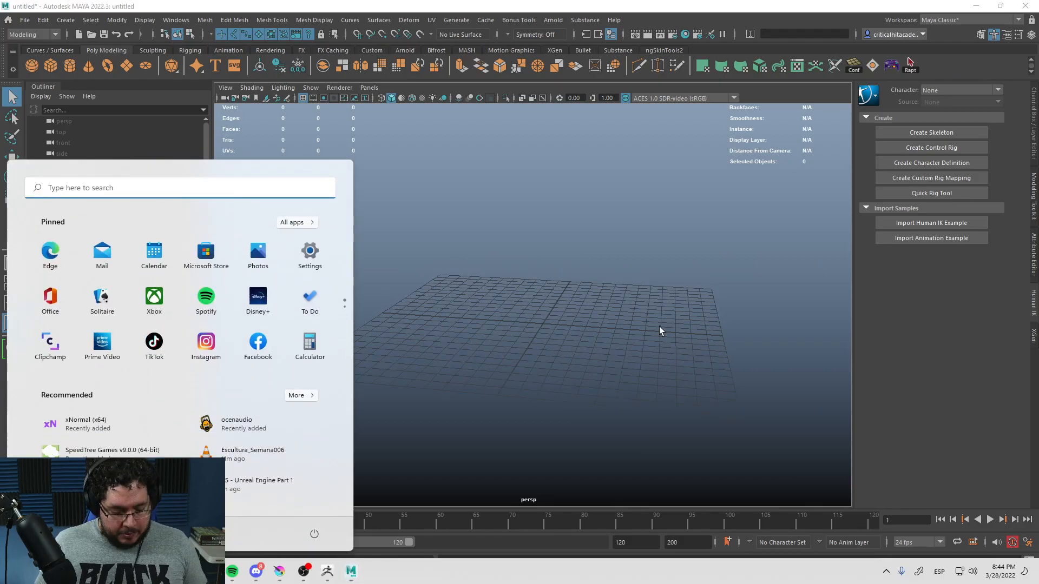
pyautogui.write('páint')
pyautogui.press('Return')
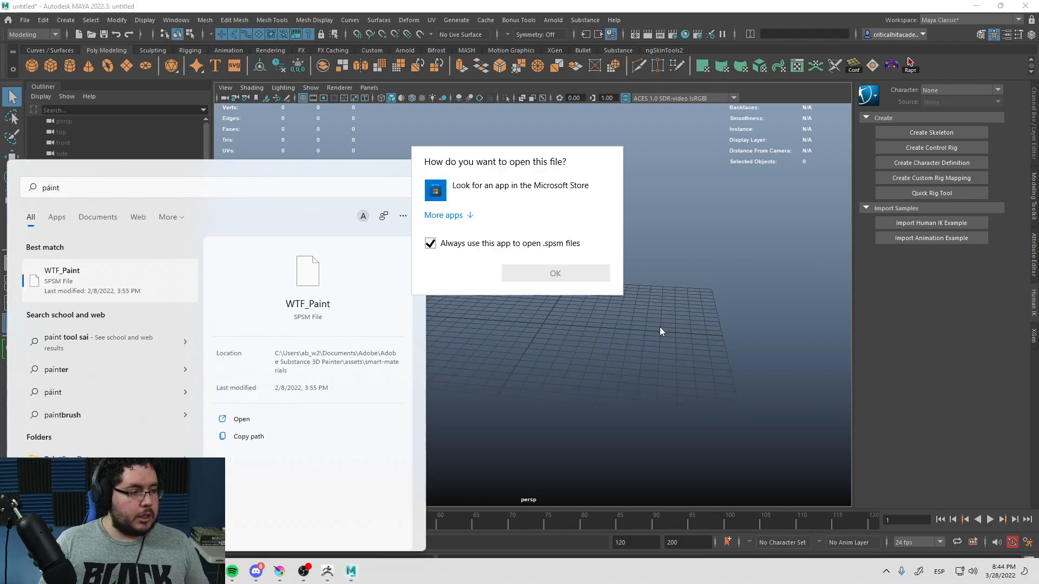
pyautogui.press('Escape')
# - Open Paint with a blank canvas
pyautogui.press('super')
pyautogui.write('paint')
pyautogui.press('Return')
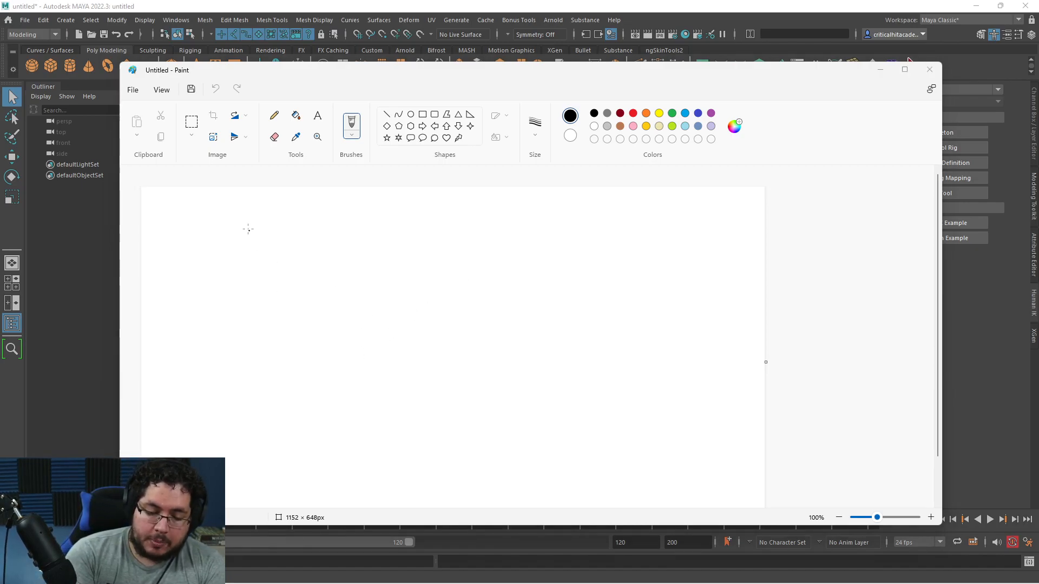
# - Sketch a fence with three upright posts joined by pairs of horizontal planks in the canvas's upper left area
pyautogui.moveTo(248, 226)
pyautogui.mouseDown()
pyautogui.moveTo(260, 295)
pyautogui.moveTo(250, 294)
pyautogui.mouseUp()
pyautogui.moveTo(357, 291)
pyautogui.mouseDown()
pyautogui.moveTo(360, 228)
pyautogui.moveTo(375, 298)
pyautogui.moveTo(352, 292)
pyautogui.mouseUp()
pyautogui.moveTo(477, 296)
pyautogui.mouseDown()
pyautogui.moveTo(480, 244)
pyautogui.moveTo(476, 293)
pyautogui.mouseUp()
pyautogui.moveTo(260, 242); pyautogui.dragTo(360, 250)
pyautogui.moveTo(249, 259)
pyautogui.mouseDown()
pyautogui.moveTo(345, 263)
pyautogui.moveTo(349, 243)
pyautogui.mouseUp()
pyautogui.moveTo(254, 272); pyautogui.dragTo(308, 269)
pyautogui.moveTo(373, 250)
pyautogui.mouseDown()
pyautogui.moveTo(492, 264)
pyautogui.moveTo(483, 266)
pyautogui.mouseUp()
pyautogui.moveTo(375, 279)
pyautogui.mouseDown()
pyautogui.moveTo(383, 295)
pyautogui.moveTo(492, 288)
pyautogui.moveTo(480, 280)
pyautogui.mouseUp()
pyautogui.moveTo(480, 280); pyautogui.dragTo(474, 297)
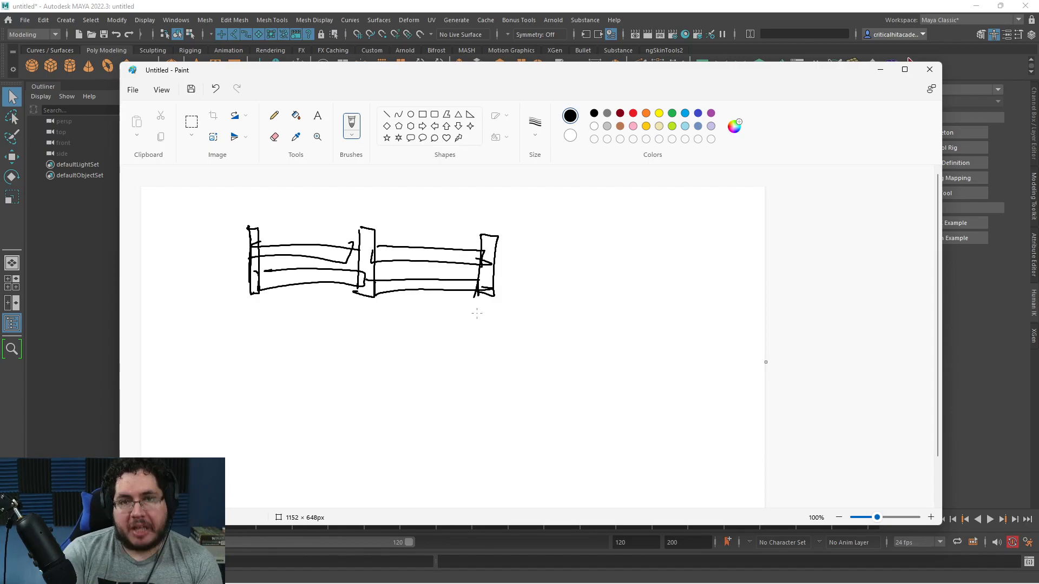
# - Draw an arrow pointing at the fence and write "kits" beside it
pyautogui.moveTo(511, 213); pyautogui.dragTo(548, 198)
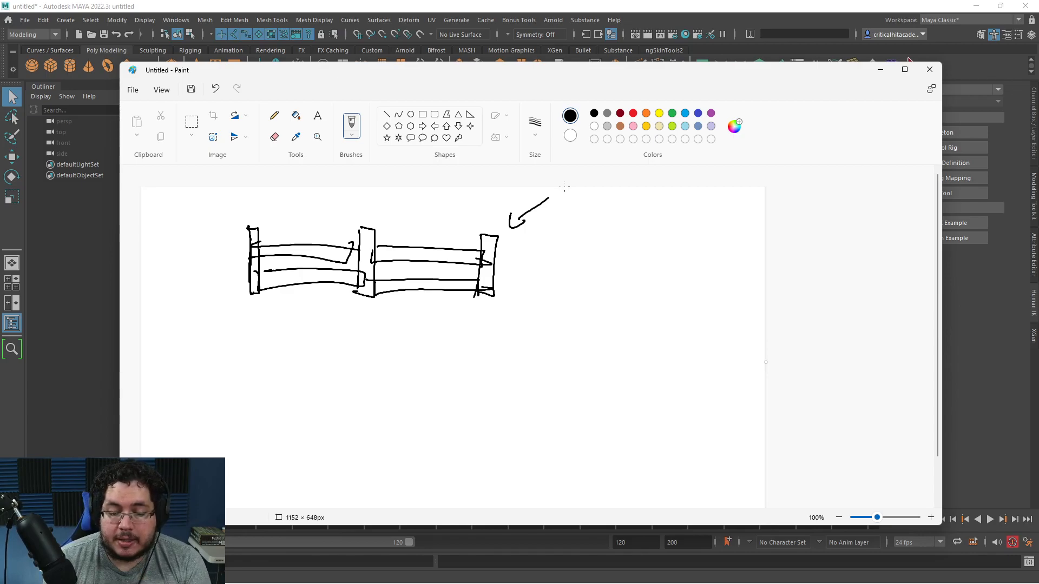
pyautogui.moveTo(608, 214)
pyautogui.mouseDown()
pyautogui.moveTo(605, 247)
pyautogui.moveTo(623, 236)
pyautogui.mouseUp()
pyautogui.moveTo(639, 215)
pyautogui.mouseDown()
pyautogui.moveTo(637, 247)
pyautogui.moveTo(650, 242)
pyautogui.mouseUp()
# - Sketch the separate kit pieces below the fence: four upright posts and four long horizontal planks
pyautogui.moveTo(233, 346)
pyautogui.mouseDown()
pyautogui.moveTo(233, 401)
pyautogui.moveTo(254, 391)
pyautogui.moveTo(253, 403)
pyautogui.mouseUp()
pyautogui.moveTo(253, 354)
pyautogui.mouseDown()
pyautogui.moveTo(266, 368)
pyautogui.moveTo(265, 404)
pyautogui.moveTo(288, 363)
pyautogui.moveTo(285, 414)
pyautogui.mouseUp()
pyautogui.moveTo(300, 364)
pyautogui.mouseDown()
pyautogui.moveTo(297, 416)
pyautogui.moveTo(427, 424)
pyautogui.mouseUp()
pyautogui.moveTo(330, 407)
pyautogui.mouseDown()
pyautogui.moveTo(431, 415)
pyautogui.moveTo(429, 429)
pyautogui.mouseUp()
pyautogui.moveTo(334, 389); pyautogui.dragTo(430, 413)
pyautogui.moveTo(350, 384)
pyautogui.mouseDown()
pyautogui.moveTo(400, 392)
pyautogui.moveTo(426, 415)
pyautogui.mouseUp()
pyautogui.moveTo(333, 362)
pyautogui.mouseDown()
pyautogui.moveTo(426, 384)
pyautogui.moveTo(400, 362)
pyautogui.moveTo(422, 384)
pyautogui.mouseUp()
pyautogui.moveTo(328, 437)
pyautogui.mouseDown()
pyautogui.moveTo(427, 459)
pyautogui.moveTo(421, 439)
pyautogui.moveTo(418, 464)
pyautogui.mouseUp()
# - Sketch three broken planks beside the long planks and circle all the kit pieces together
pyautogui.moveTo(457, 369)
pyautogui.mouseDown()
pyautogui.moveTo(455, 394)
pyautogui.moveTo(510, 393)
pyautogui.mouseUp()
pyautogui.moveTo(457, 369)
pyautogui.mouseDown()
pyautogui.moveTo(507, 377)
pyautogui.moveTo(509, 397)
pyautogui.mouseUp()
pyautogui.moveTo(475, 429)
pyautogui.mouseDown()
pyautogui.moveTo(533, 426)
pyautogui.moveTo(489, 420)
pyautogui.moveTo(542, 414)
pyautogui.moveTo(527, 427)
pyautogui.moveTo(543, 426)
pyautogui.mouseUp()
pyautogui.moveTo(457, 448); pyautogui.dragTo(456, 466)
pyautogui.moveTo(457, 466); pyautogui.dragTo(537, 469)
pyautogui.moveTo(464, 447)
pyautogui.mouseDown()
pyautogui.moveTo(531, 451)
pyautogui.moveTo(543, 468)
pyautogui.mouseUp()
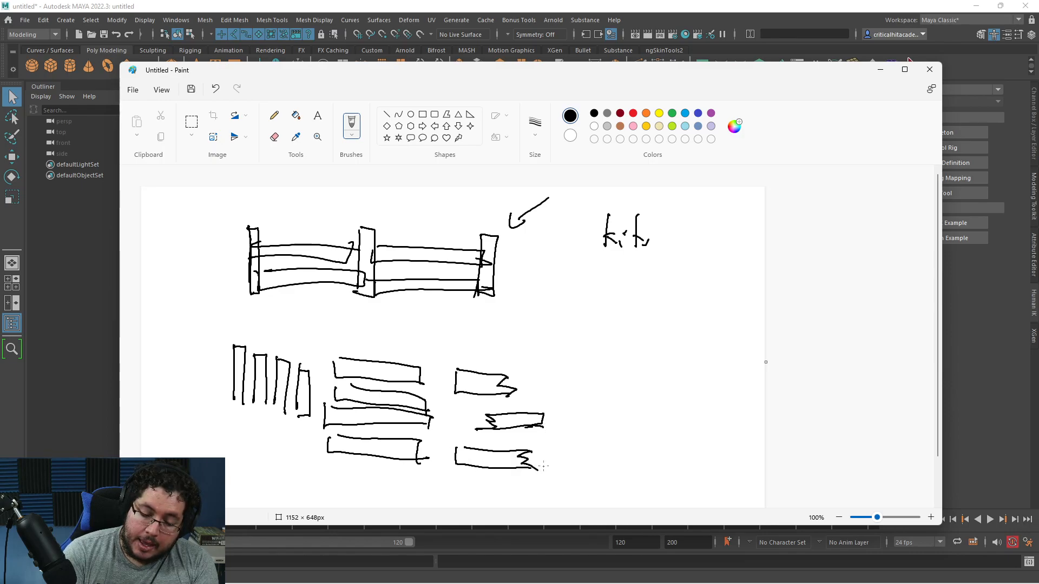
pyautogui.moveTo(512, 341)
pyautogui.mouseDown()
pyautogui.moveTo(368, 301)
pyautogui.moveTo(557, 455)
pyautogui.moveTo(424, 349)
pyautogui.mouseUp()
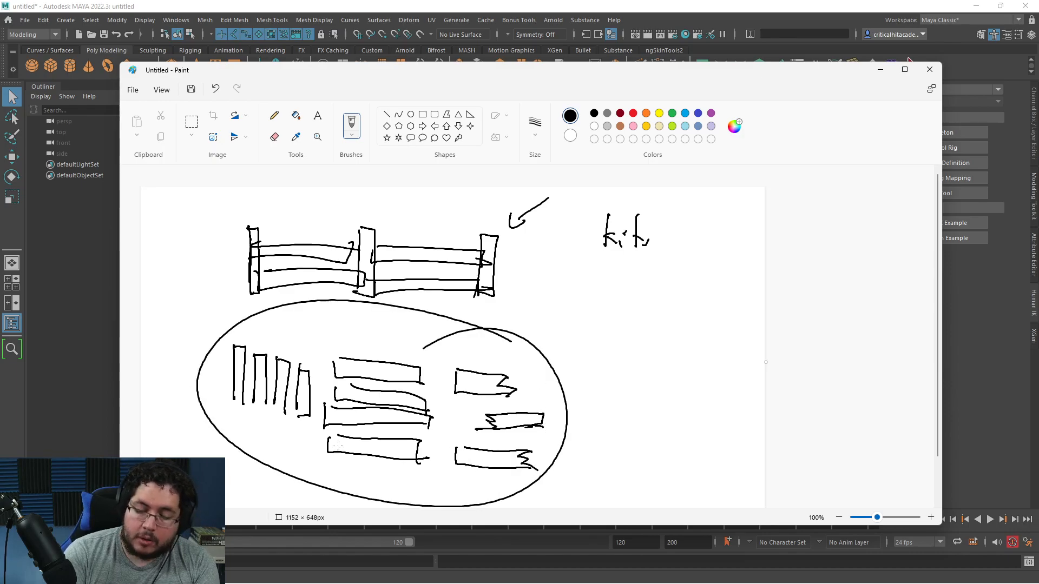
# - Draw a square labelled "UV map", an arrow leading out of the circled kit, and circled letters A, B and C
pyautogui.moveTo(524, 280); pyautogui.dragTo(570, 331)
pyautogui.moveTo(543, 255)
pyautogui.mouseDown()
pyautogui.moveTo(546, 269)
pyautogui.moveTo(553, 256)
pyautogui.mouseUp()
pyautogui.moveTo(557, 257); pyautogui.dragTo(595, 289)
pyautogui.moveTo(564, 364); pyautogui.dragTo(600, 347)
pyautogui.moveTo(588, 345)
pyautogui.mouseDown()
pyautogui.moveTo(590, 365)
pyautogui.moveTo(628, 334)
pyautogui.mouseUp()
pyautogui.moveTo(629, 320); pyautogui.dragTo(617, 318)
pyautogui.moveTo(617, 379)
pyautogui.mouseDown()
pyautogui.moveTo(618, 401)
pyautogui.moveTo(614, 380)
pyautogui.mouseUp()
pyautogui.moveTo(626, 449)
pyautogui.mouseDown()
pyautogui.moveTo(617, 465)
pyautogui.moveTo(630, 459)
pyautogui.mouseUp()
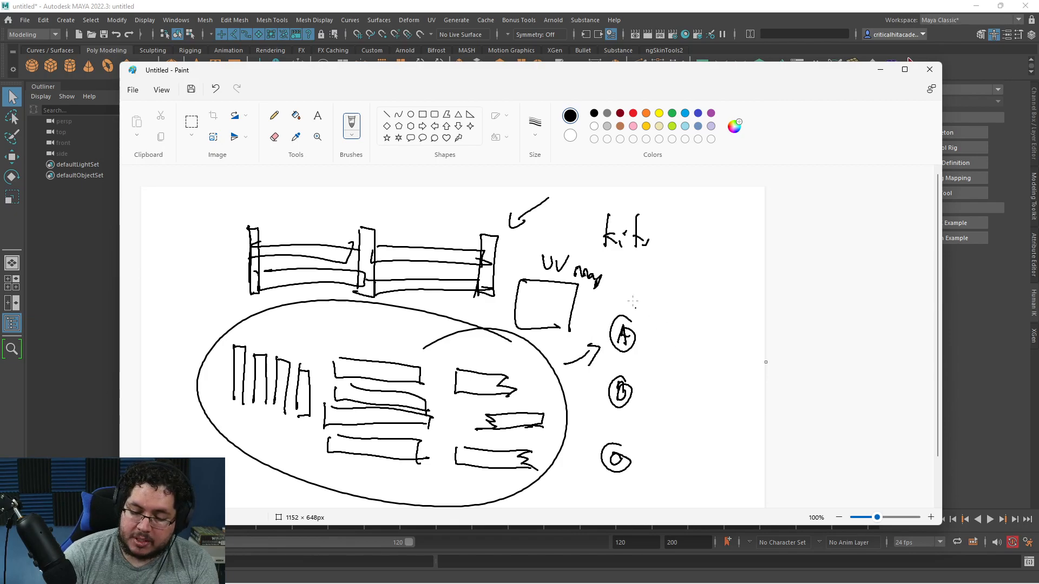
# - Sketch a small fence variant beside each of the letters A, B and C, with broken planks in the lower two
pyautogui.moveTo(654, 320)
pyautogui.mouseDown()
pyautogui.moveTo(655, 355)
pyautogui.moveTo(651, 323)
pyautogui.moveTo(688, 325)
pyautogui.moveTo(704, 342)
pyautogui.moveTo(702, 325)
pyautogui.moveTo(704, 355)
pyautogui.mouseUp()
pyautogui.moveTo(703, 329)
pyautogui.mouseDown()
pyautogui.moveTo(728, 324)
pyautogui.moveTo(728, 334)
pyautogui.mouseUp()
pyautogui.moveTo(702, 350); pyautogui.dragTo(735, 341)
pyautogui.moveTo(728, 319); pyautogui.dragTo(740, 351)
pyautogui.moveTo(653, 383)
pyautogui.mouseDown()
pyautogui.moveTo(672, 412)
pyautogui.moveTo(654, 382)
pyautogui.moveTo(690, 387)
pyautogui.moveTo(665, 391)
pyautogui.moveTo(669, 408)
pyautogui.moveTo(705, 414)
pyautogui.moveTo(739, 401)
pyautogui.mouseUp()
pyautogui.moveTo(734, 395)
pyautogui.mouseDown()
pyautogui.moveTo(702, 402)
pyautogui.moveTo(734, 390)
pyautogui.mouseUp()
pyautogui.moveTo(735, 380)
pyautogui.mouseDown()
pyautogui.moveTo(735, 404)
pyautogui.moveTo(747, 394)
pyautogui.mouseUp()
pyautogui.moveTo(730, 381); pyautogui.dragTo(747, 391)
pyautogui.moveTo(652, 433)
pyautogui.mouseDown()
pyautogui.moveTo(655, 473)
pyautogui.moveTo(671, 464)
pyautogui.mouseUp()
pyautogui.moveTo(654, 436)
pyautogui.mouseDown()
pyautogui.moveTo(665, 441)
pyautogui.moveTo(667, 475)
pyautogui.mouseUp()
pyautogui.moveTo(696, 439)
pyautogui.mouseDown()
pyautogui.moveTo(695, 466)
pyautogui.moveTo(692, 440)
pyautogui.moveTo(677, 443)
pyautogui.moveTo(680, 463)
pyautogui.moveTo(743, 441)
pyautogui.moveTo(735, 454)
pyautogui.mouseUp()
pyautogui.moveTo(705, 461); pyautogui.dragTo(742, 453)
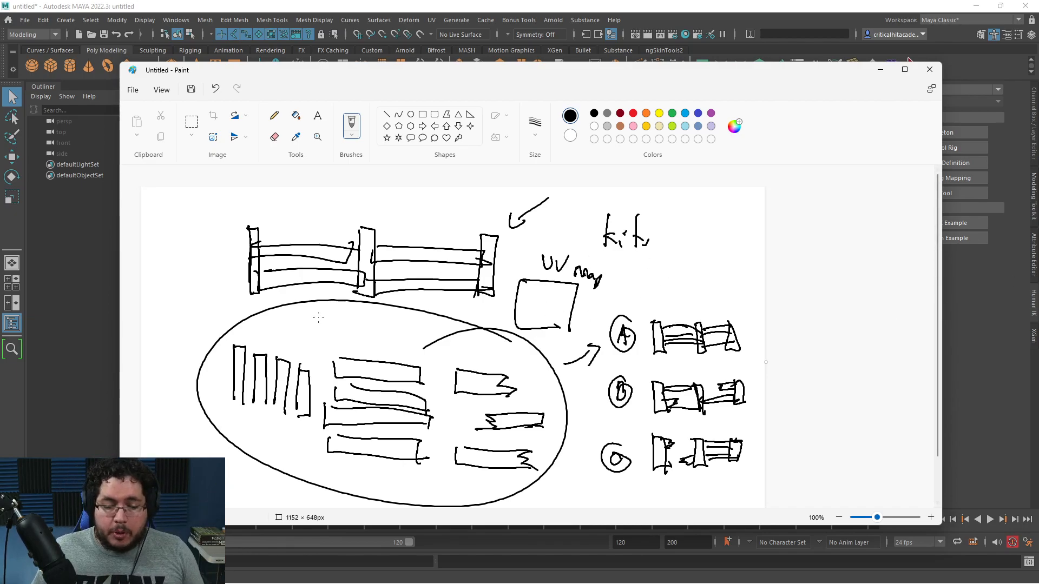
# - Switch back to Maya, create a polygon cube at the origin and show its transform channels
pyautogui.click(880, 70)
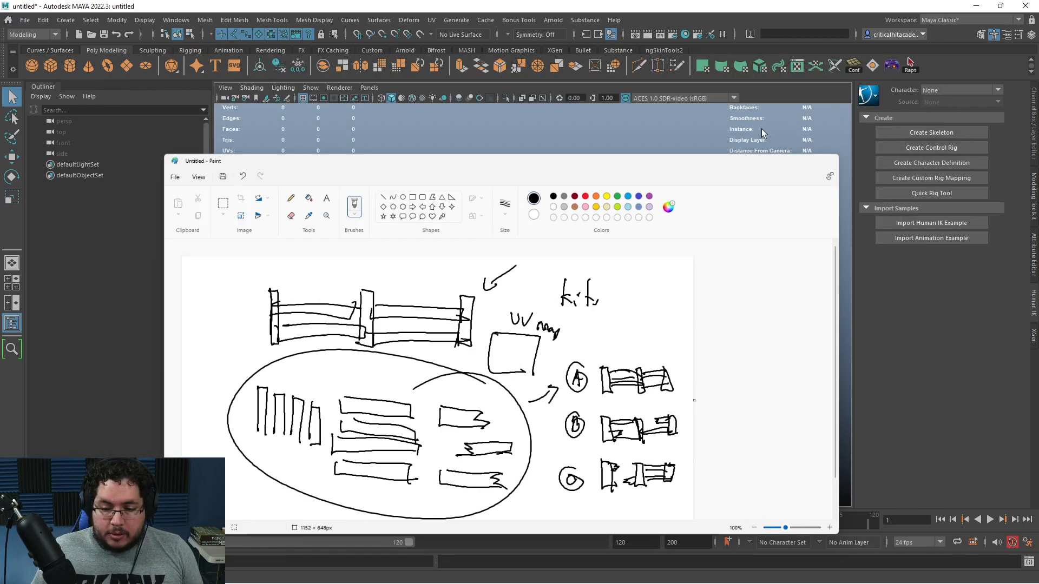
pyautogui.keyDown('alt'); pyautogui.moveTo(484, 280); pyautogui.dragTo(529, 285); pyautogui.keyUp('alt')
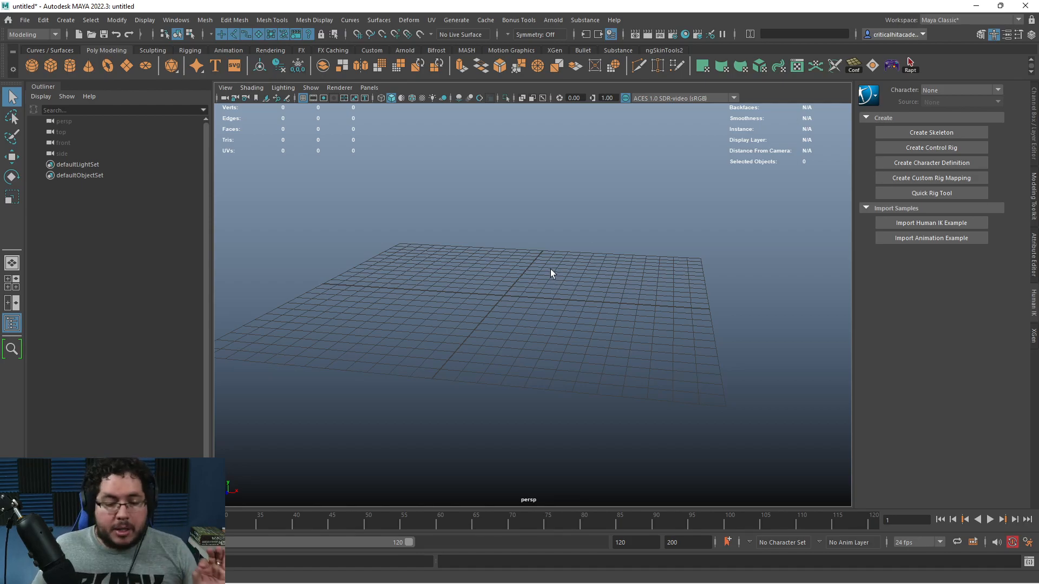
pyautogui.keyDown('alt'); pyautogui.moveTo(570, 293); pyautogui.dragTo(535, 294); pyautogui.keyUp('alt')
pyautogui.click(56, 64)
pyautogui.keyDown('alt'); pyautogui.moveTo(333, 233); pyautogui.dragTo(533, 324, button='right'); pyautogui.keyUp('alt')
pyautogui.keyDown('alt'); pyautogui.moveTo(520, 286); pyautogui.dragTo(493, 291); pyautogui.keyUp('alt')
pyautogui.hotkey('ctrl', 'a')
pyautogui.keyDown('alt'); pyautogui.moveTo(582, 323); pyautogui.dragTo(590, 330, button='middle'); pyautogui.keyUp('alt')
pyautogui.hotkey('ctrl', 'a')
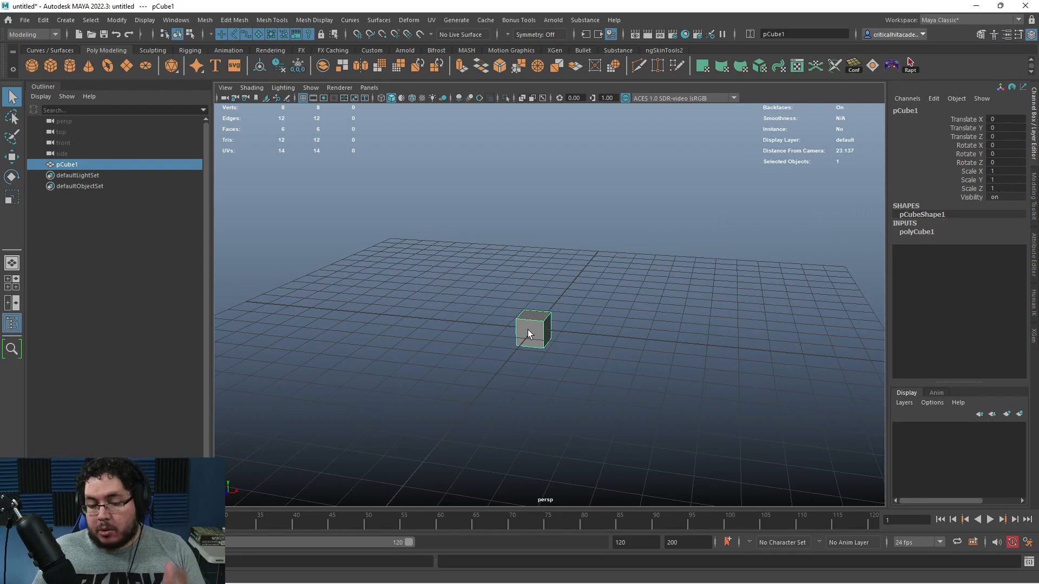
pyautogui.keyDown('alt'); pyautogui.moveTo(559, 329); pyautogui.dragTo(578, 337, button='middle'); pyautogui.keyUp('alt')
pyautogui.keyDown('alt'); pyautogui.moveTo(578, 337); pyautogui.dragTo(573, 330, button='right'); pyautogui.keyUp('alt')
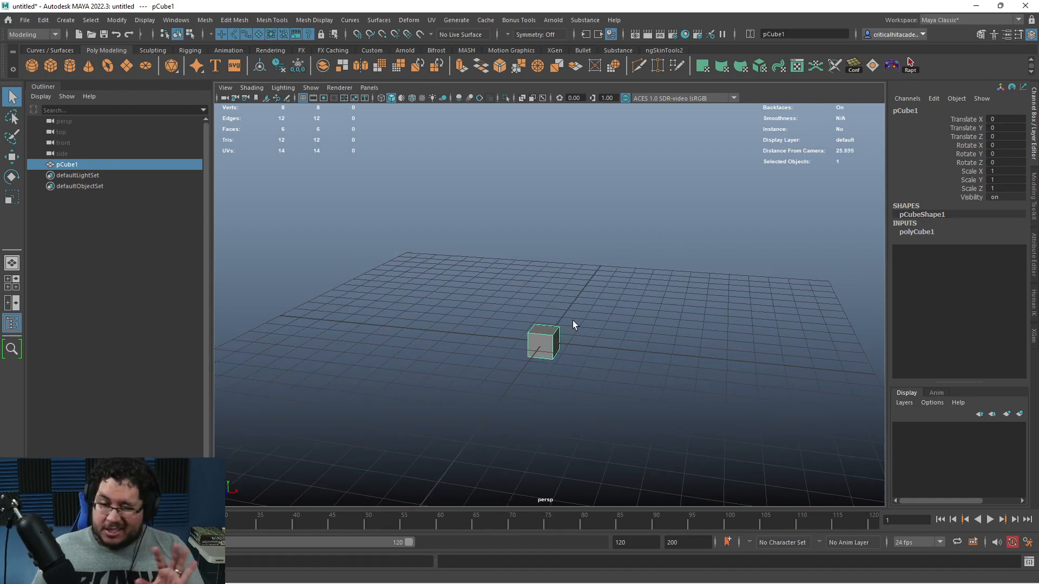
# - Scale the cube to 80 in X, 180 in Y and 80 in Z, and frame it
pyautogui.doubleClick(1003, 178)
pyautogui.write('180')
pyautogui.doubleClick(1003, 171)
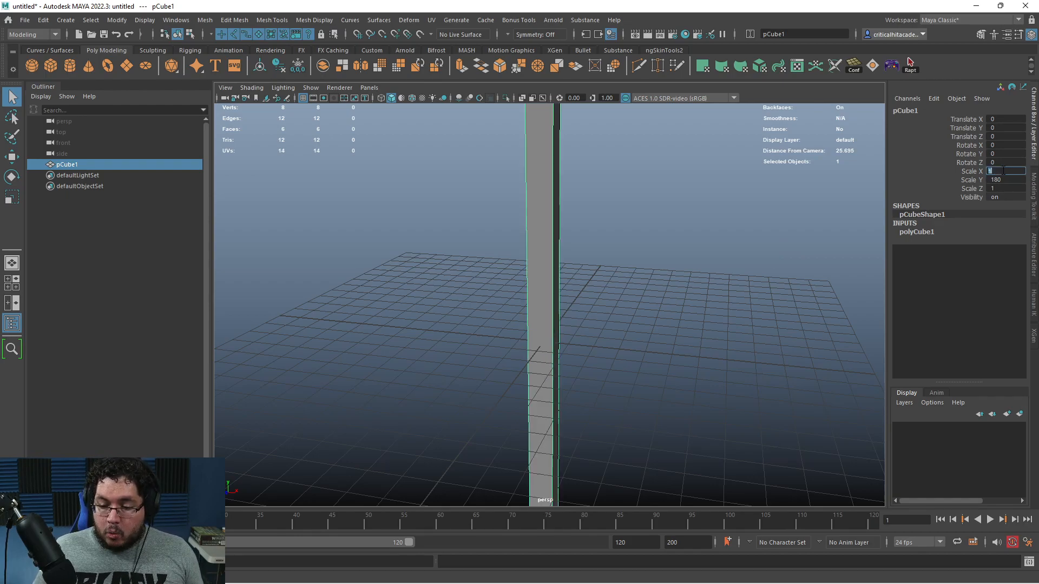
pyautogui.write('80')
pyautogui.press('Tab')
pyautogui.press('Tab')
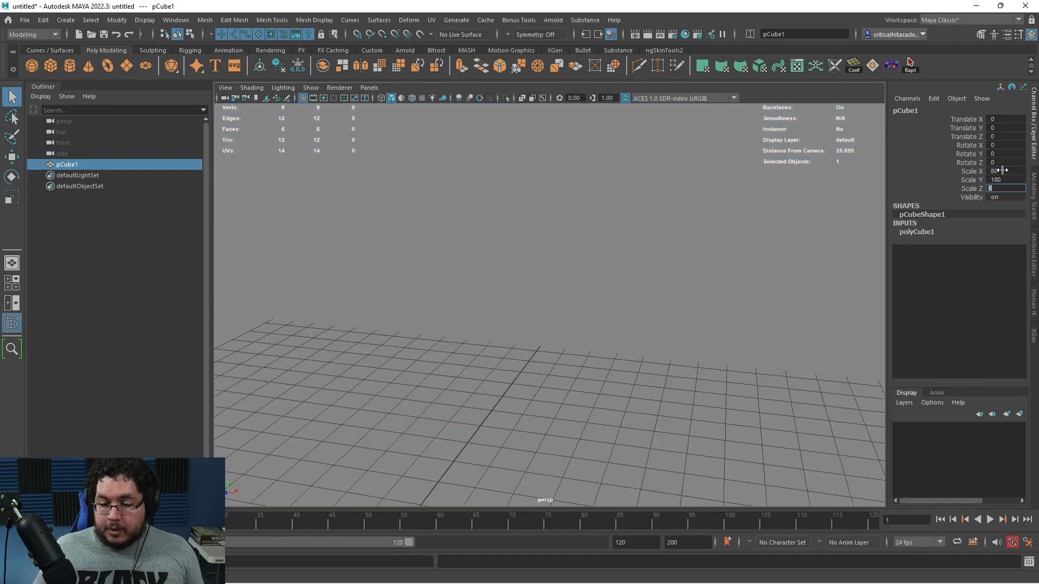
pyautogui.write('80')
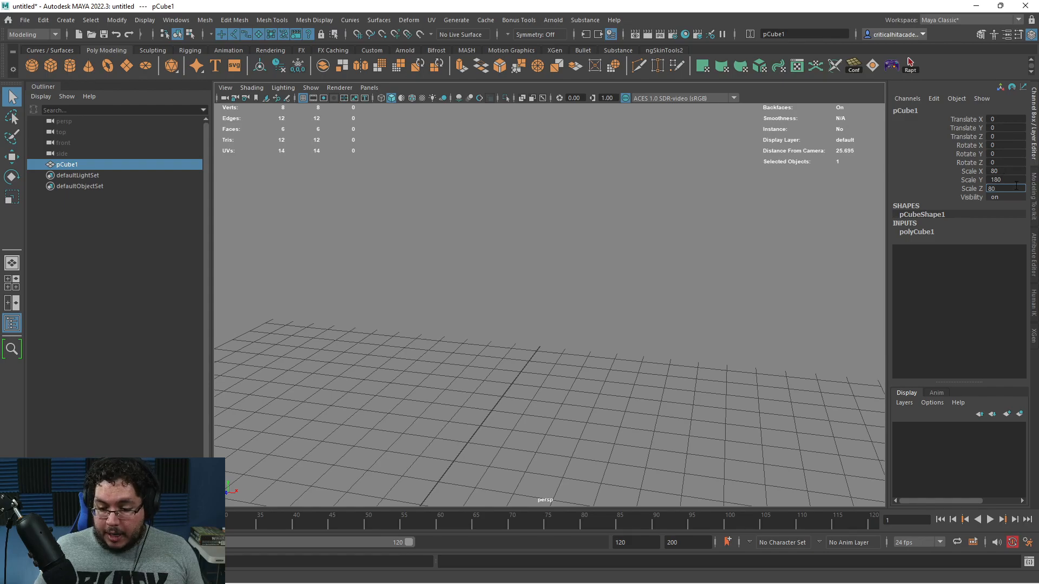
pyautogui.press('Return')
pyautogui.press('Return')
pyautogui.press('f')
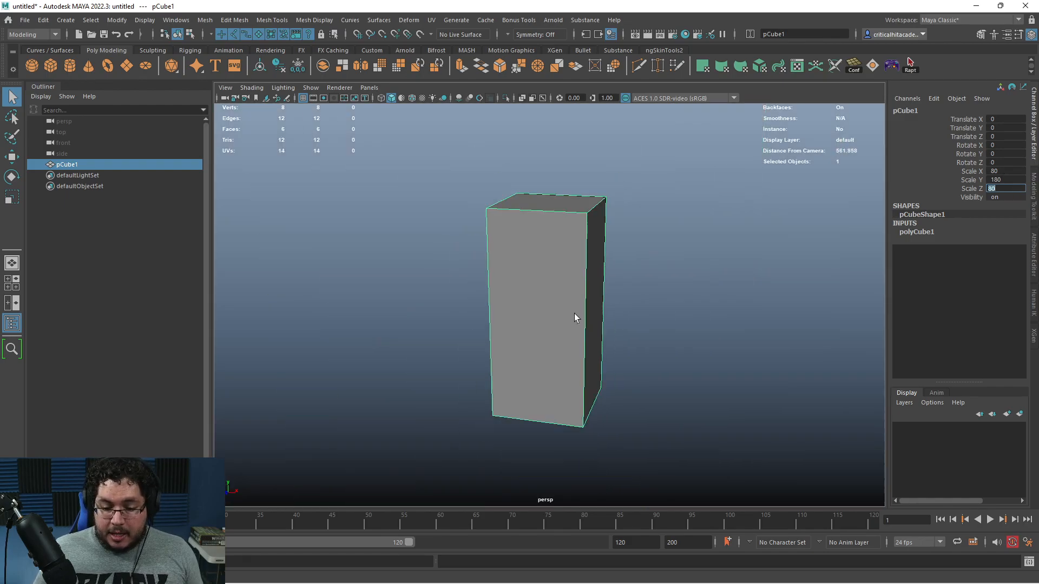
# - Move the box up along Y to about 90 so its base sits at ground level
pyautogui.press('w')
pyautogui.moveTo(562, 317); pyautogui.dragTo(598, 257)
pyautogui.scroll(-3, 575, 288)
pyautogui.press('space')
pyautogui.click(666, 301)
pyautogui.keyDown('alt'); pyautogui.moveTo(665, 301); pyautogui.dragTo(545, 289); pyautogui.keyUp('alt')
pyautogui.click(545, 289)
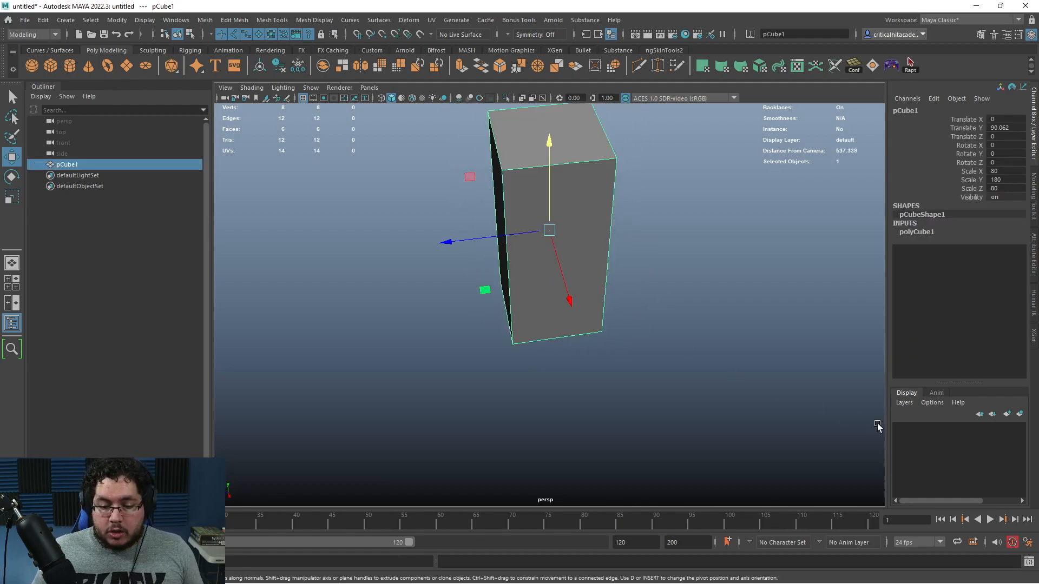
# - Rename the box as SizeRef
pyautogui.doubleClick(100, 163)
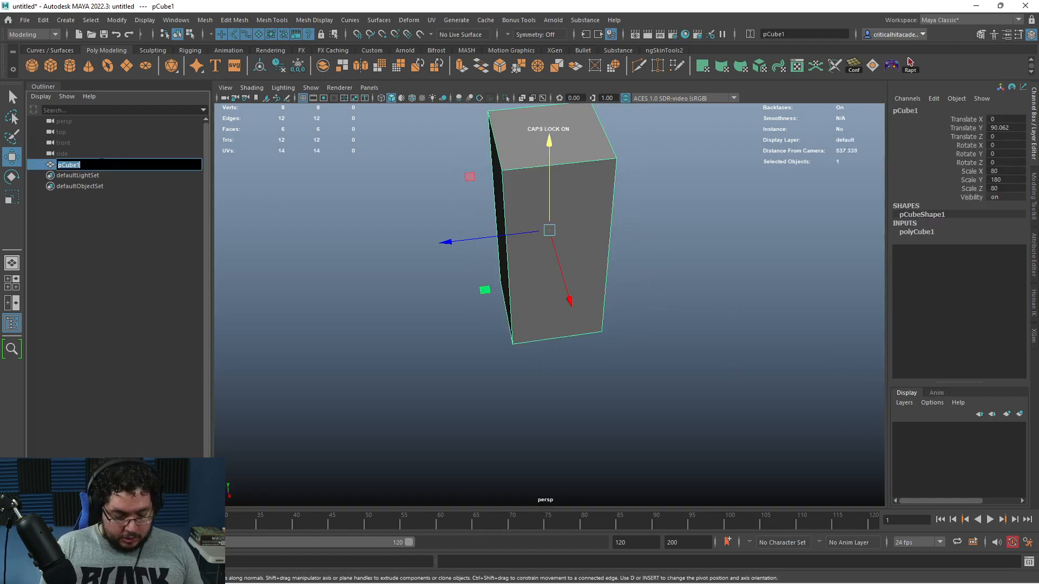
pyautogui.write('SizeRef')
pyautogui.press('Return')
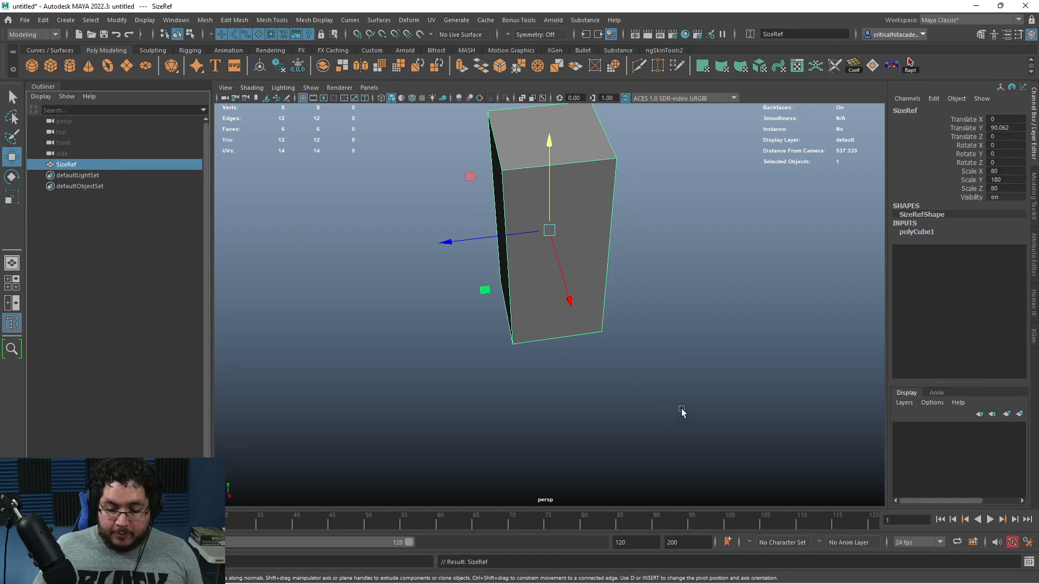
# - Put the SizeRef box on a new display layer and set that layer to template mode
pyautogui.click(1017, 415)
pyautogui.click(925, 429)
pyautogui.click(925, 428)
pyautogui.click(925, 428)
pyautogui.click(672, 364)
pyautogui.keyDown('alt'); pyautogui.moveTo(673, 364); pyautogui.dragTo(564, 291); pyautogui.keyUp('alt')
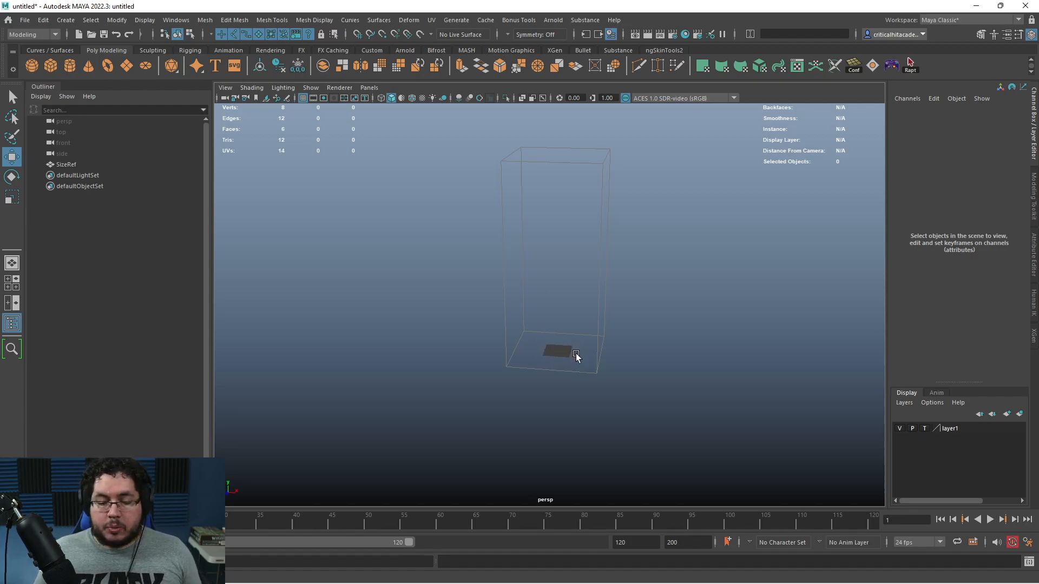
# - Set the grid's length and width to 100 units, with grid lines every 10 units and 1 subdivision
pyautogui.keyDown('alt'); pyautogui.moveTo(566, 327); pyautogui.dragTo(577, 339); pyautogui.keyUp('alt')
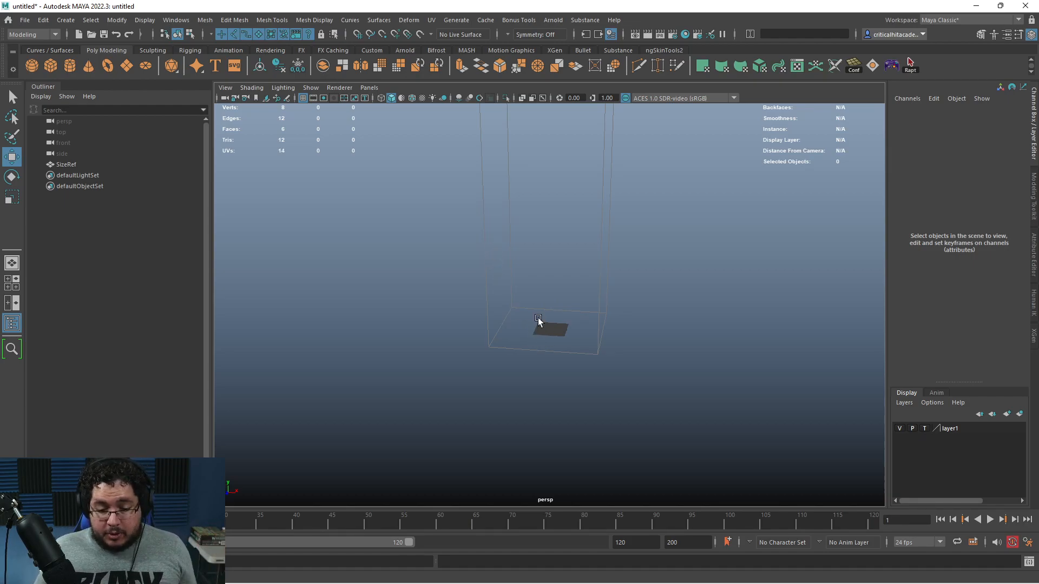
pyautogui.click(144, 20)
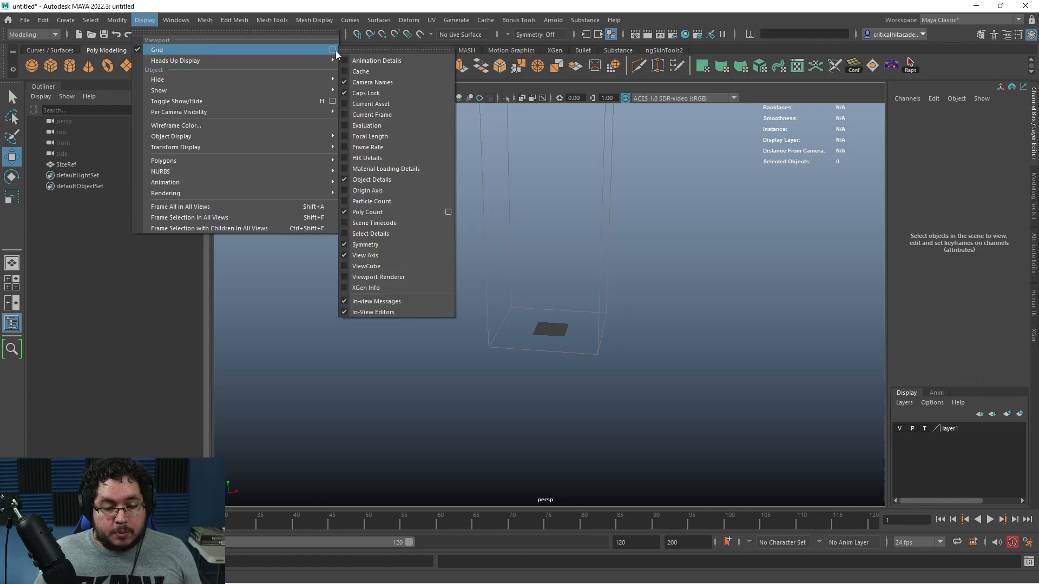
pyautogui.click(333, 50)
pyautogui.write('100')
pyautogui.press('Tab')
pyautogui.write('10')
pyautogui.press('Tab')
pyautogui.write('1')
pyautogui.press('Return')
pyautogui.click(844, 328)
pyautogui.moveTo(608, 336)
pyautogui.keyDown('alt'); pyautogui.mouseDown()
pyautogui.moveTo(594, 329)
pyautogui.moveTo(620, 329)
pyautogui.mouseUp(); pyautogui.keyUp('alt')
pyautogui.click(956, 145)
pyautogui.keyDown('alt'); pyautogui.moveTo(643, 287); pyautogui.dragTo(653, 307); pyautogui.keyUp('alt')
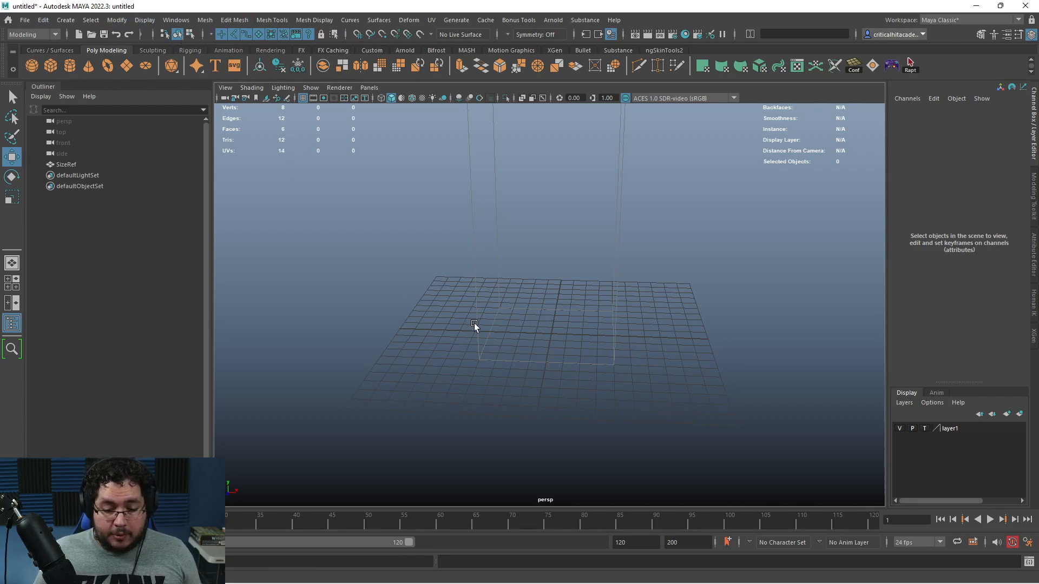
# - Set the grid's length and width to 1000 units, with grid lines every 100 units and 10 subdivisions, and apply it
pyautogui.click(144, 20)
pyautogui.click(332, 52)
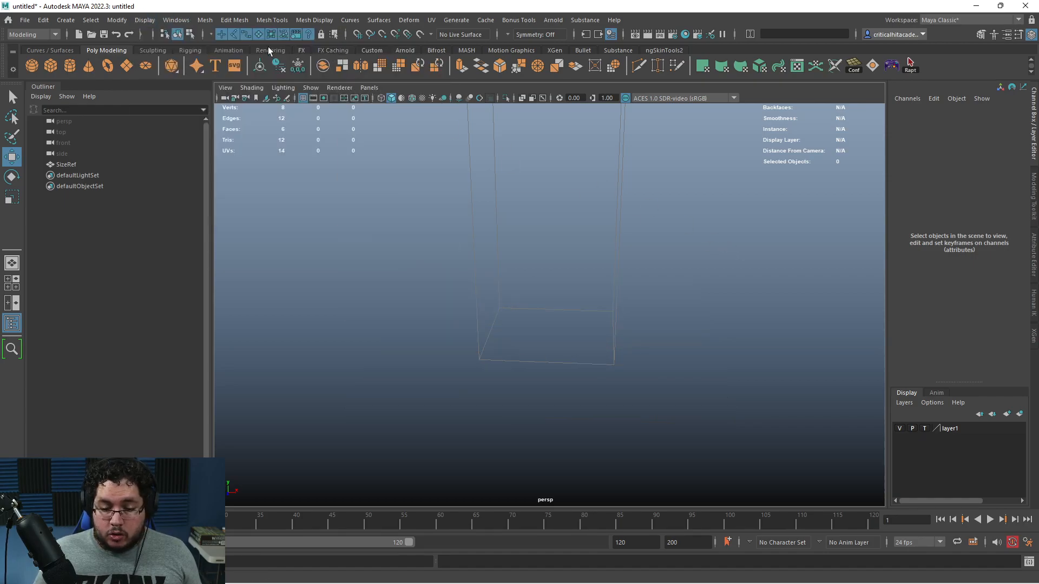
pyautogui.click(163, 21)
pyautogui.moveTo(148, 22)
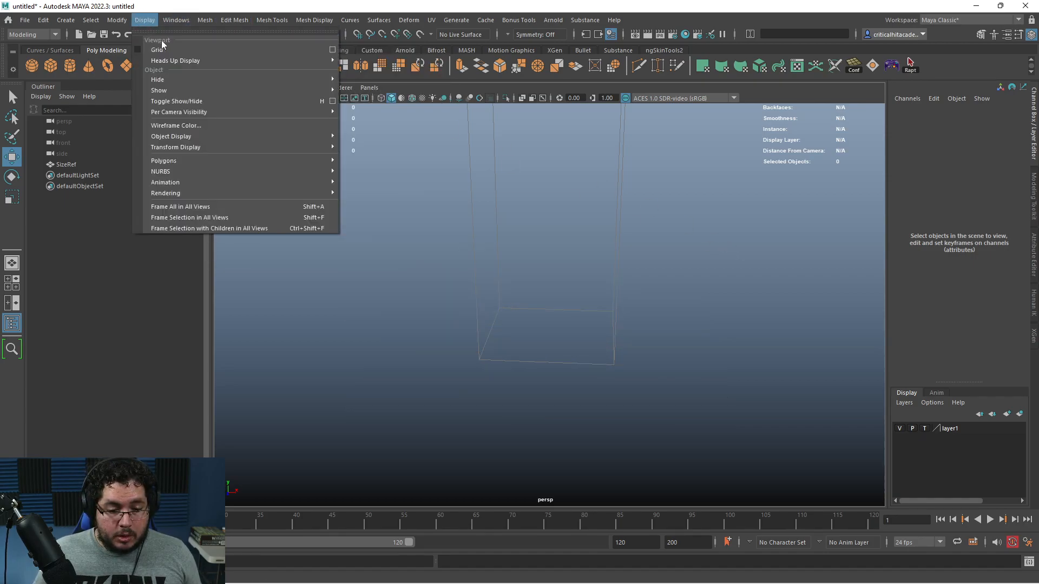
pyautogui.click(331, 51)
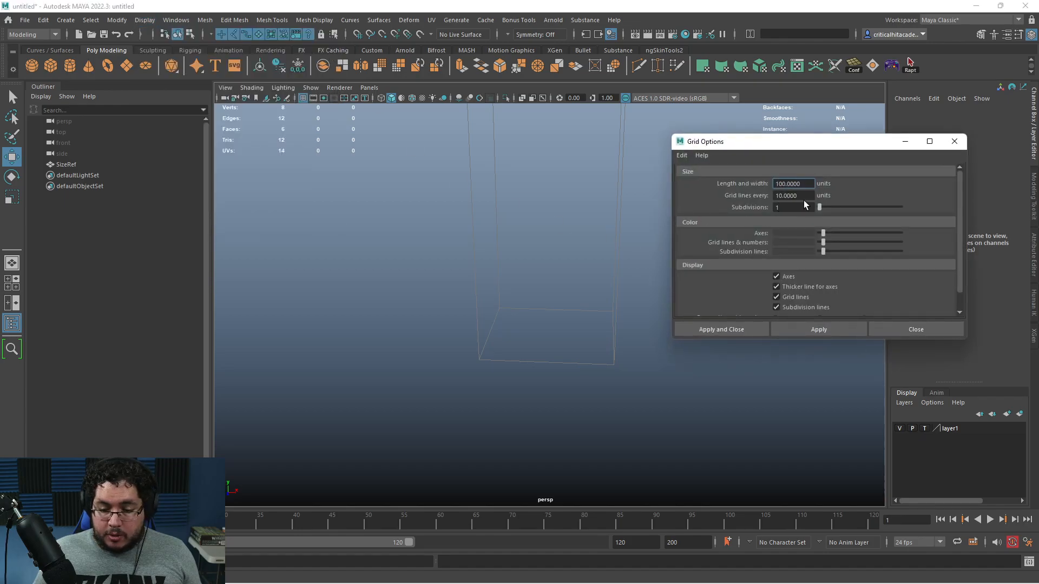
pyautogui.moveTo(804, 198); pyautogui.dragTo(717, 178)
pyautogui.write('1000')
pyautogui.press('Tab')
pyautogui.write('100')
pyautogui.press('Tab')
pyautogui.write('10')
pyautogui.click(794, 328)
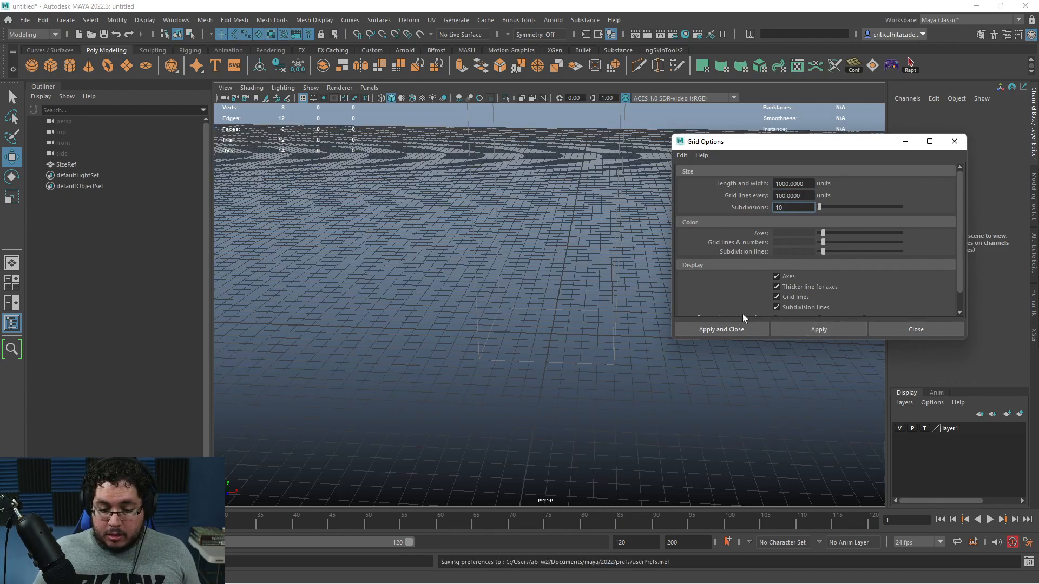
# - Set the grid subdivisions to 1, apply the change and close the grid options
pyautogui.doubleClick(762, 209)
pyautogui.write('1')
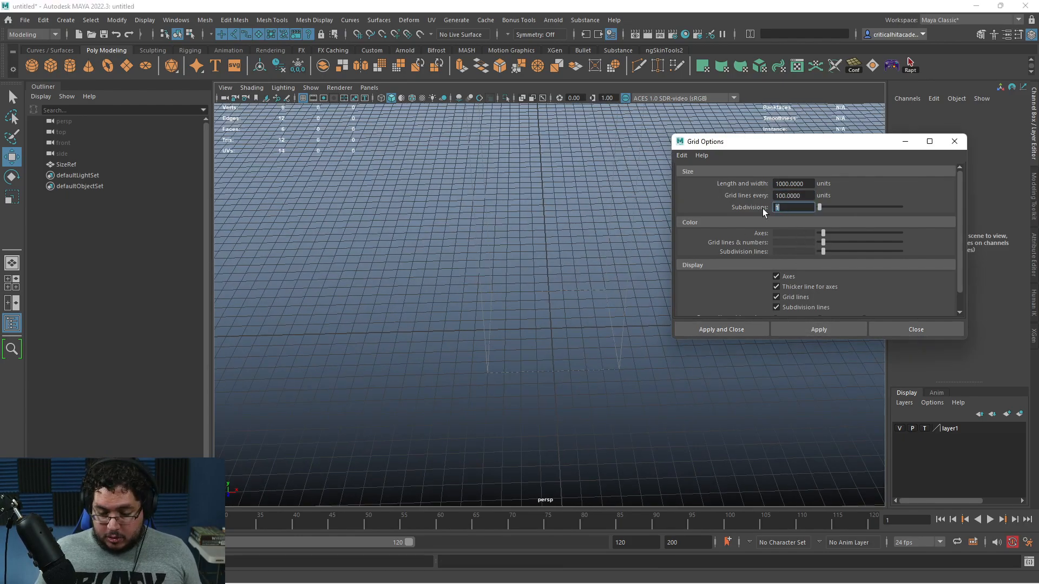
pyautogui.click(816, 329)
pyautogui.keyDown('alt'); pyautogui.moveTo(575, 325); pyautogui.dragTo(497, 365); pyautogui.keyUp('alt')
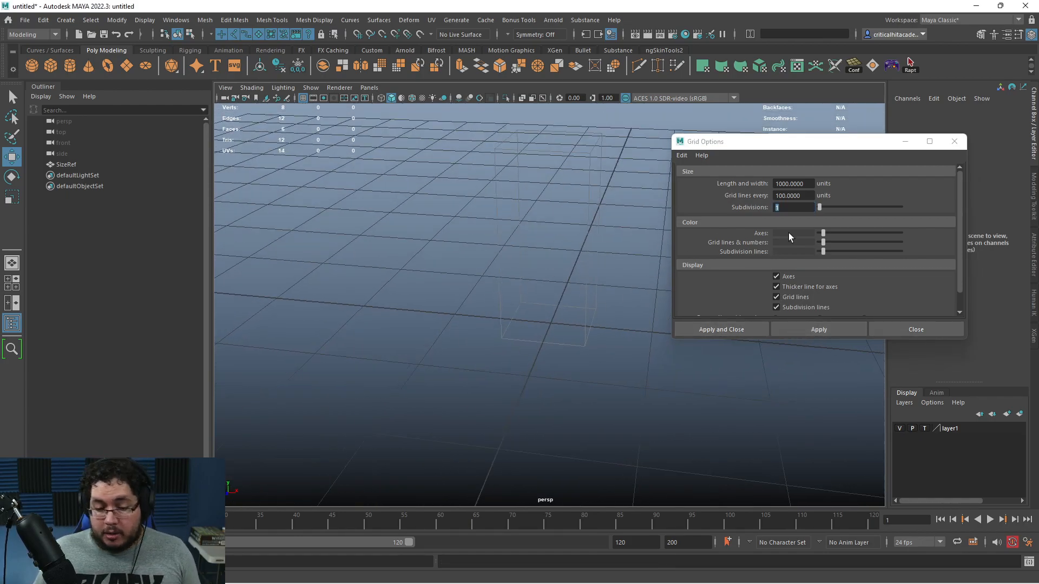
pyautogui.scroll(-5, 663, 257)
pyautogui.click(956, 146)
pyautogui.keyDown('alt'); pyautogui.moveTo(552, 320); pyautogui.dragTo(628, 323); pyautogui.keyUp('alt')
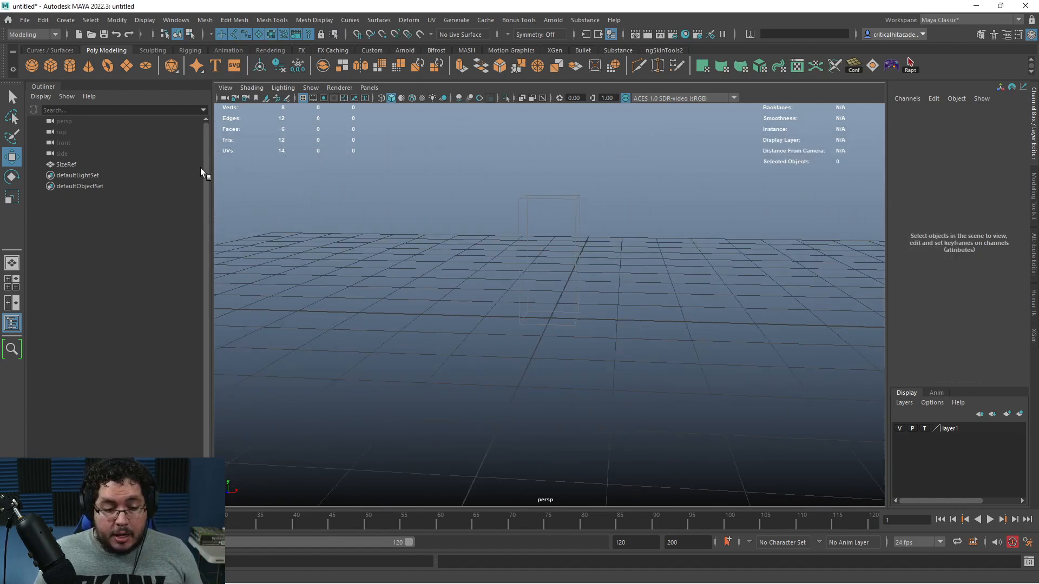
# - Create a polygon cube, scale it uniformly to about 17.4 and set its Scale Y to 120 to form a post
pyautogui.keyDown('shift'); pyautogui.moveTo(464, 313); pyautogui.dragTo(514, 324, button='right'); pyautogui.keyUp('shift')
pyautogui.keyDown('alt'); pyautogui.moveTo(525, 325); pyautogui.dragTo(483, 334); pyautogui.keyUp('alt')
pyautogui.scroll(4, 487, 334)
pyautogui.press('r')
pyautogui.moveTo(551, 329); pyautogui.dragTo(567, 324)
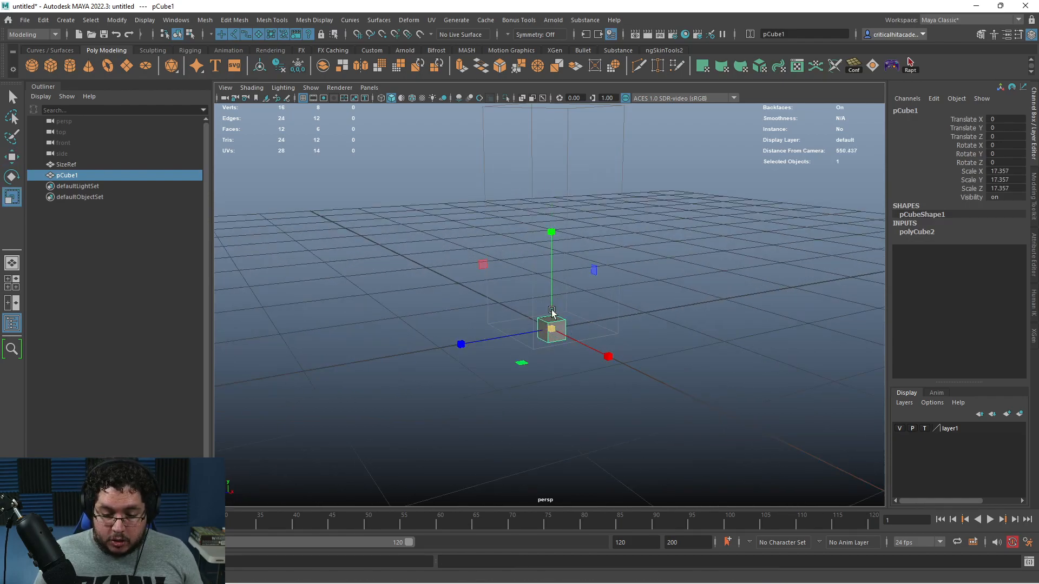
pyautogui.moveTo(559, 239)
pyautogui.mouseDown()
pyautogui.moveTo(535, 167)
pyautogui.moveTo(550, 234)
pyautogui.moveTo(566, 223)
pyautogui.mouseUp()
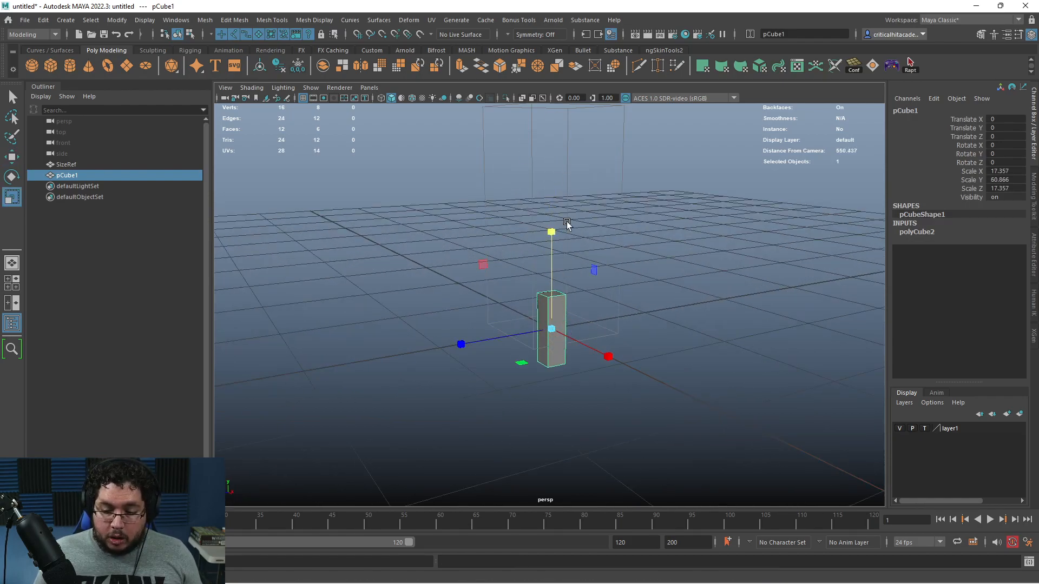
pyautogui.write('120')
pyautogui.press('Return')
# - Snap the post's pivot to its base and move the post up so its base sits on the grid, at Translate Y 60
pyautogui.keyDown('alt'); pyautogui.moveTo(614, 302); pyautogui.dragTo(652, 285); pyautogui.keyUp('alt')
pyautogui.press('w')
pyautogui.moveTo(553, 240); pyautogui.dragTo(553, 237)
pyautogui.hotkey('ctrl', 'z')
pyautogui.press('d')
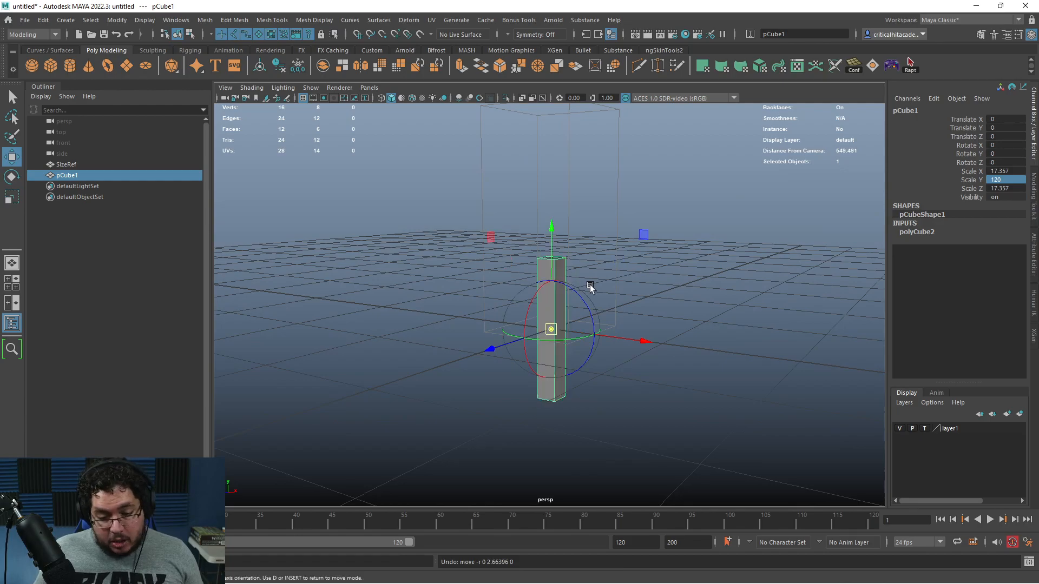
pyautogui.press('v')
pyautogui.moveTo(551, 228); pyautogui.dragTo(548, 378)
pyautogui.press('d')
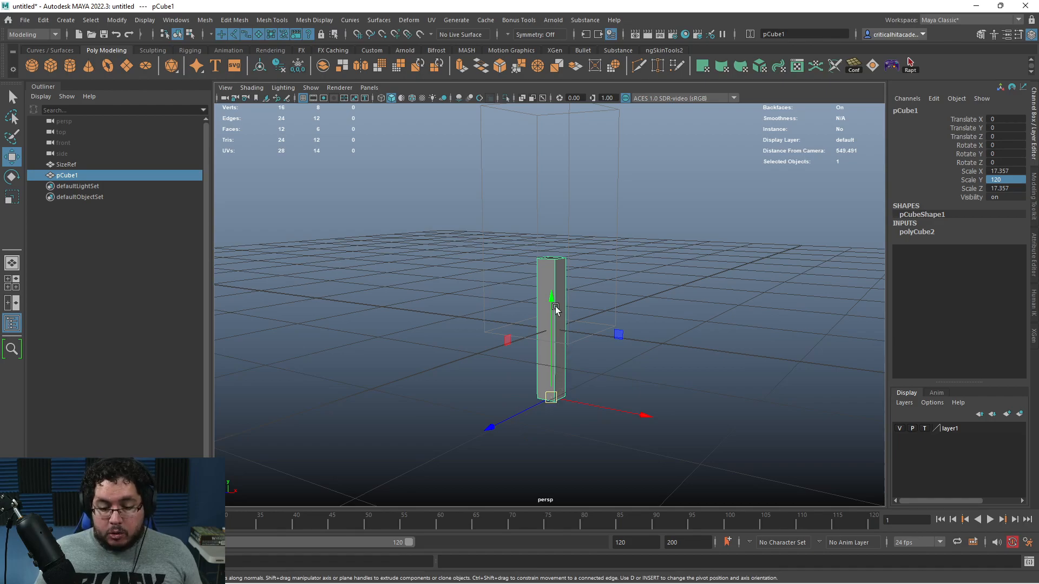
pyautogui.moveTo(554, 305); pyautogui.dragTo(548, 325)
pyautogui.click(432, 21)
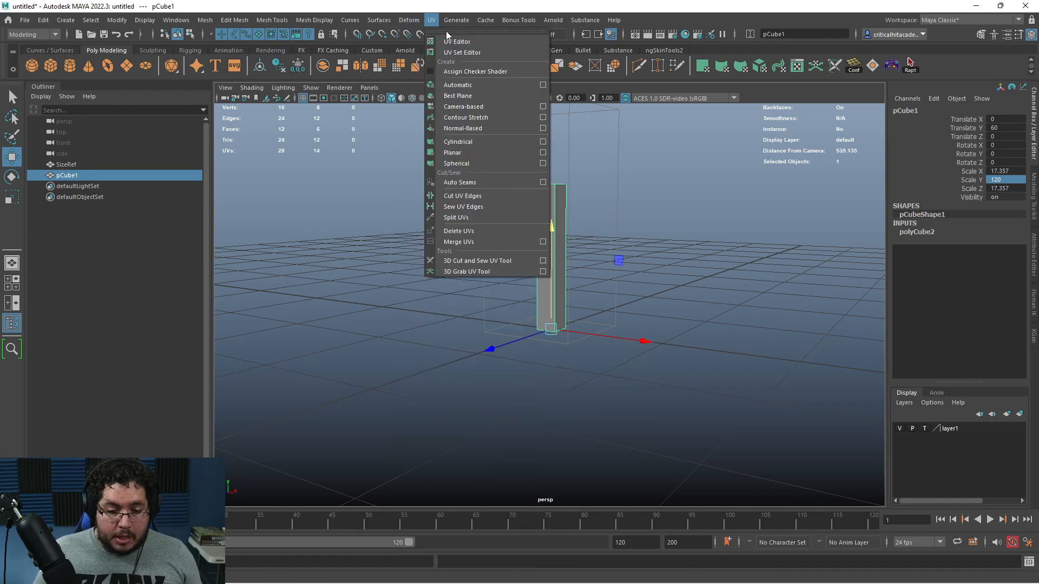
pyautogui.click(440, 28)
pyautogui.doubleClick(383, 8)
pyautogui.doubleClick(18, 75)
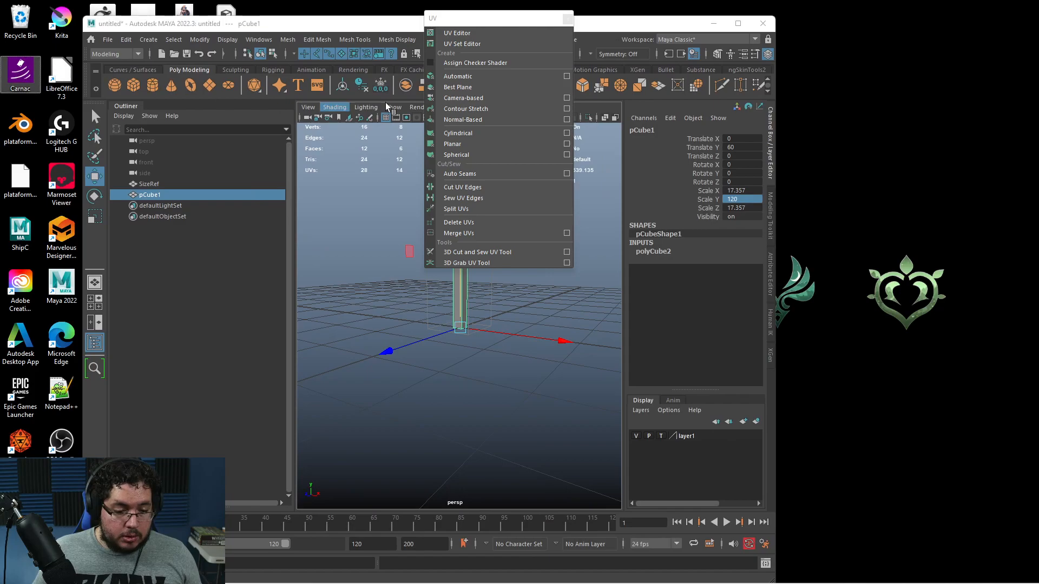
pyautogui.click(738, 23)
pyautogui.click(567, 19)
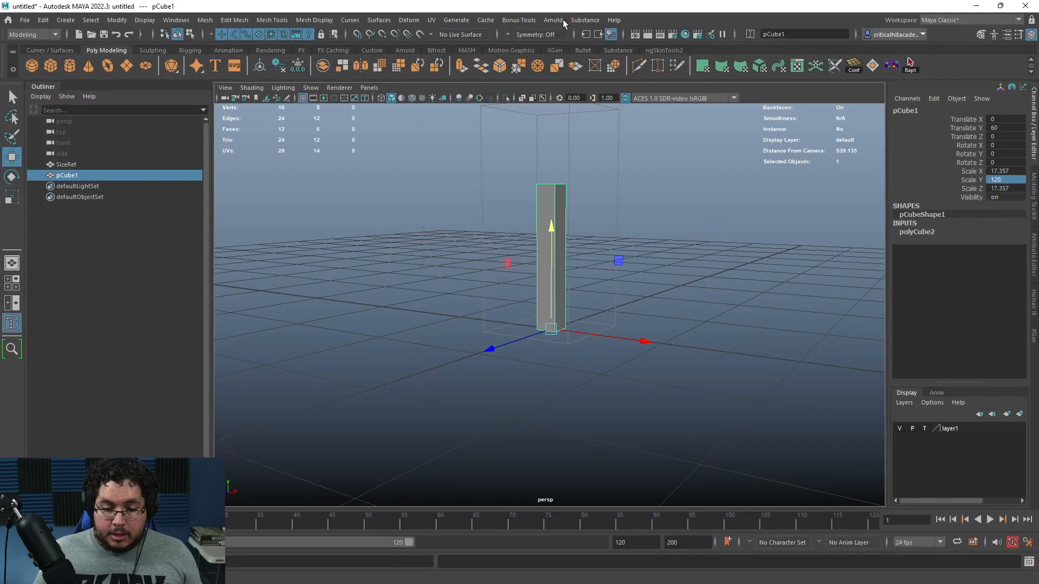
# - Duplicate the post three times along the X axis to make a row of four separate posts beside the size reference
pyautogui.keyDown('alt'); pyautogui.moveTo(609, 223); pyautogui.dragTo(532, 239); pyautogui.keyUp('alt')
pyautogui.press('d')
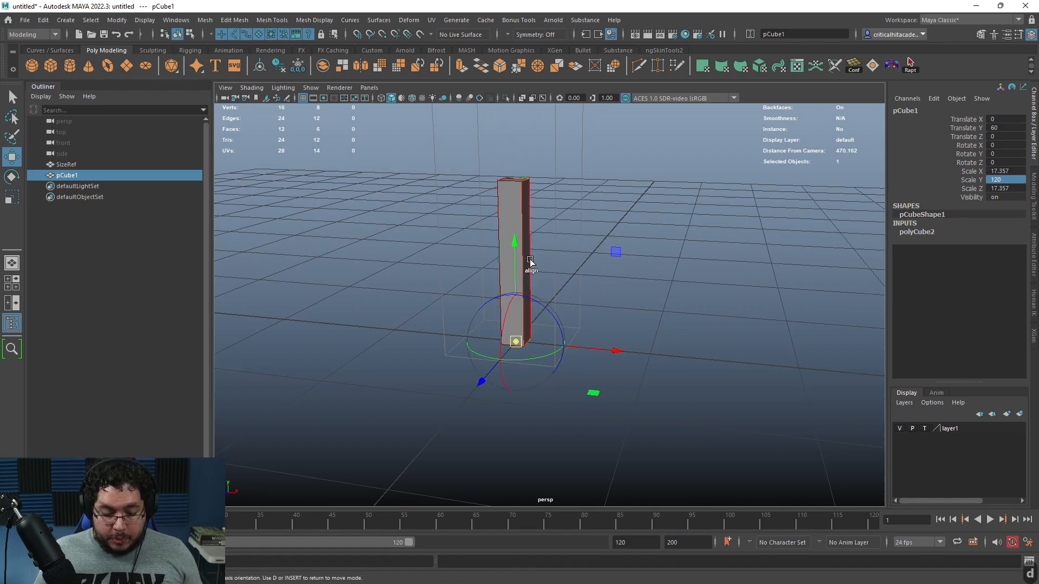
pyautogui.press('w')
pyautogui.keyDown('alt'); pyautogui.moveTo(575, 313); pyautogui.dragTo(583, 361); pyautogui.keyUp('alt')
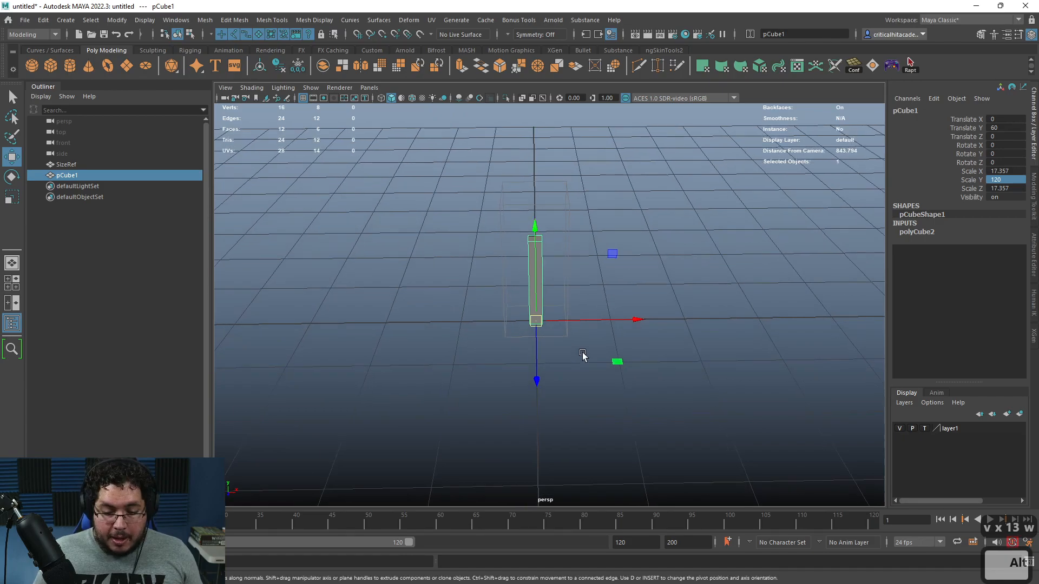
pyautogui.keyDown('alt'); pyautogui.moveTo(622, 334); pyautogui.dragTo(587, 338, button='right'); pyautogui.keyUp('alt')
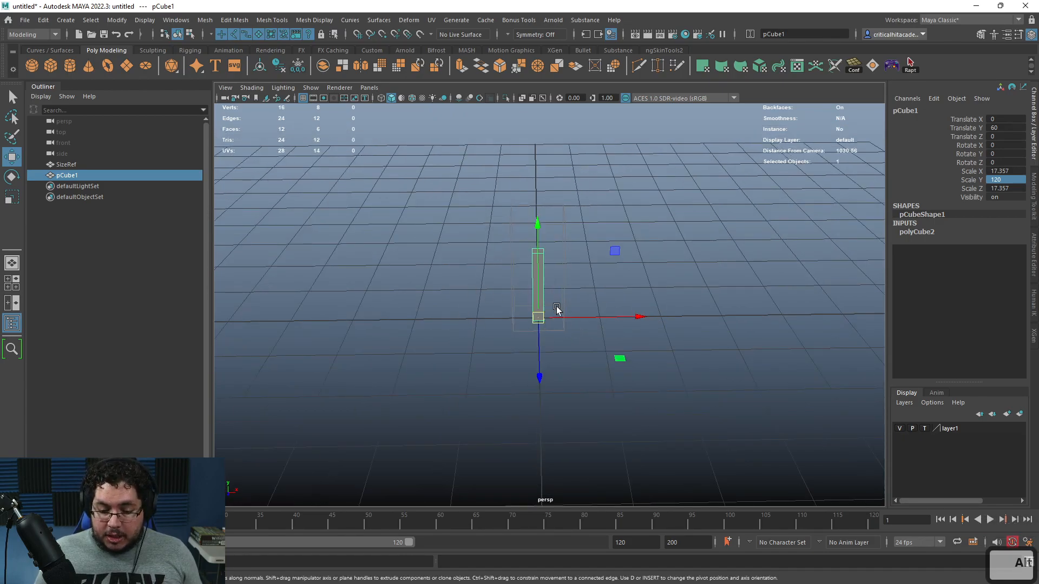
pyautogui.keyDown('alt'); pyautogui.moveTo(558, 308); pyautogui.dragTo(558, 324); pyautogui.keyUp('alt')
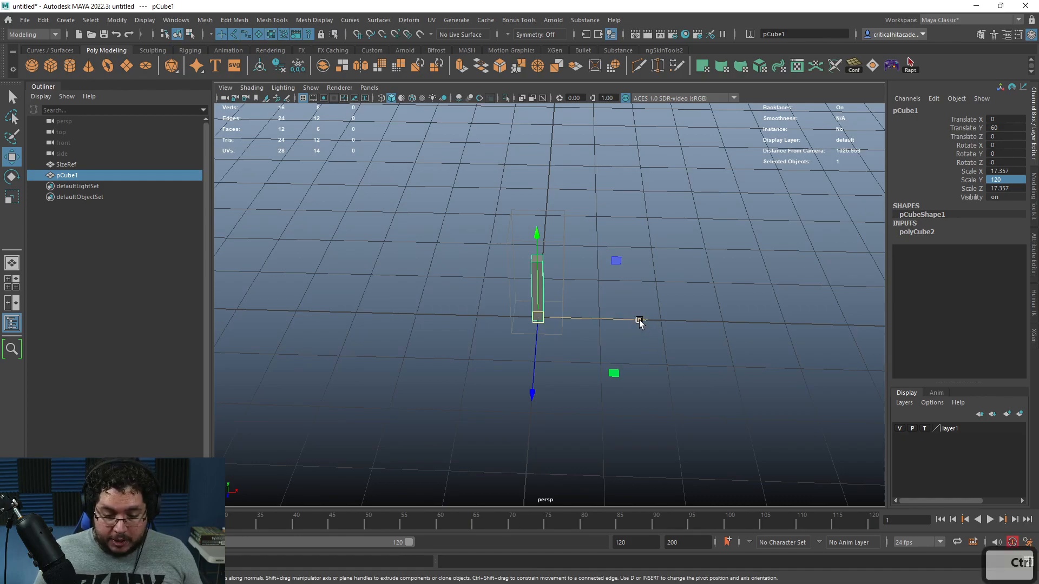
pyautogui.moveTo(639, 321)
pyautogui.mouseDown()
pyautogui.moveTo(554, 318)
pyautogui.moveTo(622, 321)
pyautogui.mouseUp()
pyautogui.hotkey('ctrl', 'd')
pyautogui.hotkey('ctrl', 'd')
pyautogui.hotkey('ctrl', 'd')
pyautogui.click(648, 274)
# - Examine the spacing and proportions of the four posts against the size reference from several angles
pyautogui.keyDown('alt'); pyautogui.moveTo(648, 272); pyautogui.dragTo(627, 329, button='right'); pyautogui.keyUp('alt')
pyautogui.keyDown('alt'); pyautogui.moveTo(627, 329); pyautogui.dragTo(587, 251); pyautogui.keyUp('alt')
pyautogui.click(589, 250)
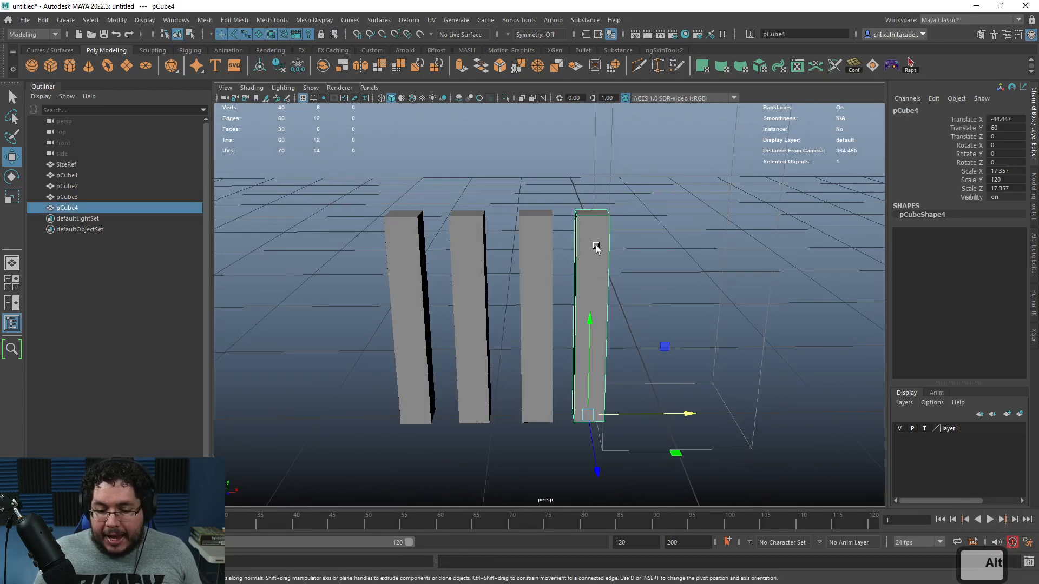
pyautogui.keyDown('alt'); pyautogui.moveTo(596, 245); pyautogui.dragTo(576, 228, button='right'); pyautogui.keyUp('alt')
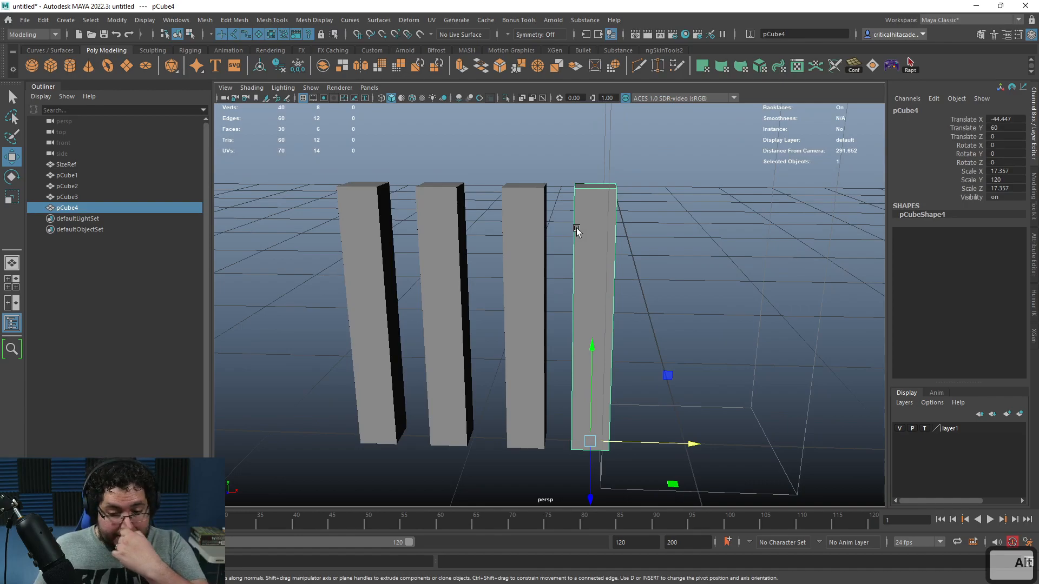
pyautogui.keyDown('alt'); pyautogui.moveTo(576, 229); pyautogui.dragTo(603, 255, button='right'); pyautogui.keyUp('alt')
pyautogui.keyDown('alt'); pyautogui.moveTo(605, 264); pyautogui.dragTo(552, 260); pyautogui.keyUp('alt')
pyautogui.keyDown('alt'); pyautogui.moveTo(552, 260); pyautogui.dragTo(494, 257, button='right'); pyautogui.keyUp('alt')
pyautogui.keyDown('alt'); pyautogui.moveTo(494, 257); pyautogui.dragTo(602, 251); pyautogui.keyUp('alt')
pyautogui.keyDown('alt'); pyautogui.moveTo(603, 251); pyautogui.dragTo(605, 250, button='right'); pyautogui.keyUp('alt')
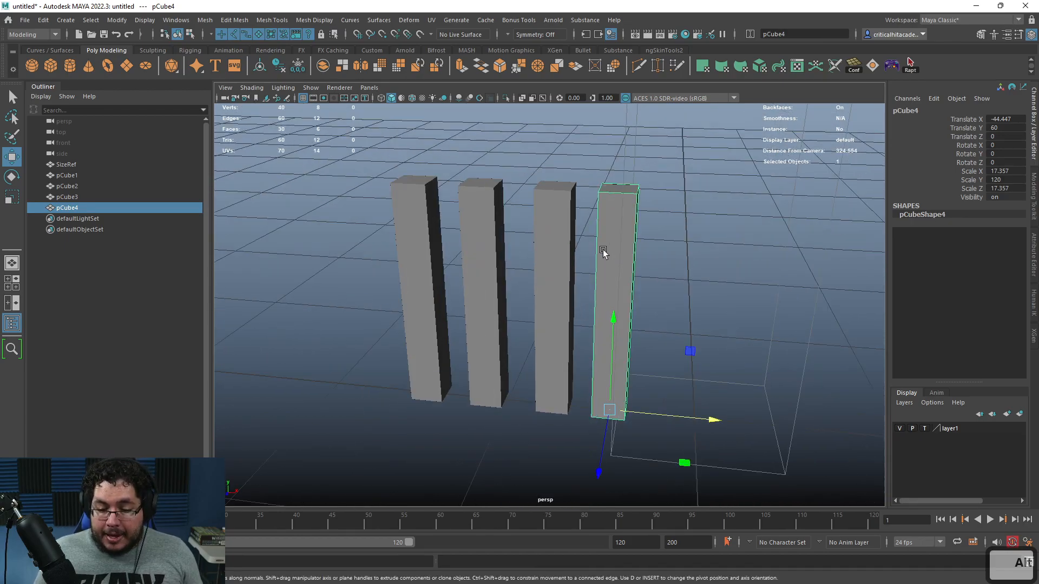
pyautogui.keyDown('alt'); pyautogui.moveTo(605, 251); pyautogui.dragTo(626, 249); pyautogui.keyUp('alt')
pyautogui.keyDown('alt'); pyautogui.moveTo(626, 248); pyautogui.dragTo(629, 278, button='right'); pyautogui.keyUp('alt')
# - Try to bevel the four separate posts together, and undo the bevel
pyautogui.keyDown('alt'); pyautogui.moveTo(628, 278); pyautogui.dragTo(434, 298); pyautogui.keyUp('alt')
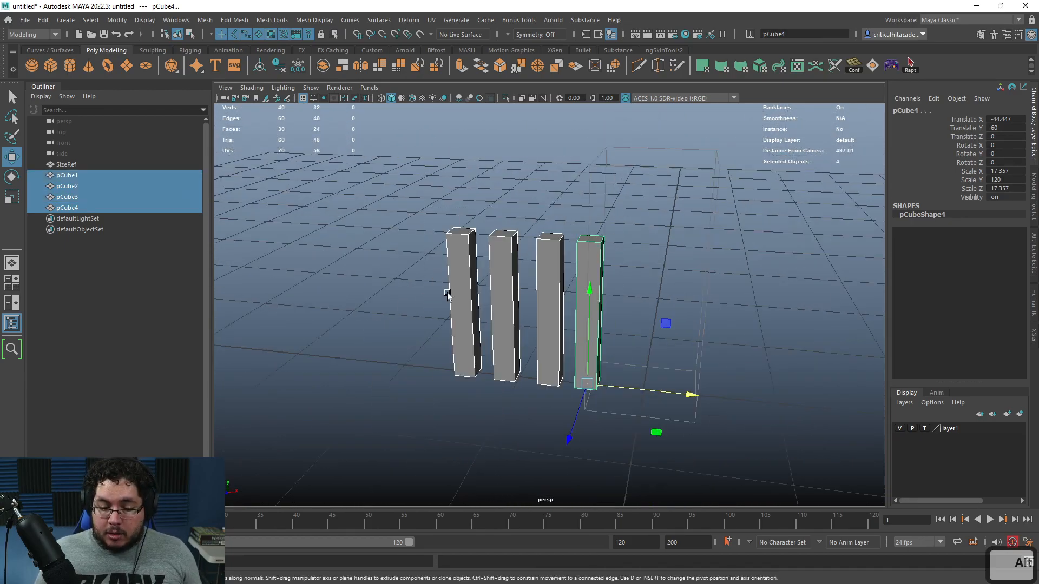
pyautogui.click(497, 70)
pyautogui.scroll(5, 535, 216)
pyautogui.hotkey('ctrl', 'z')
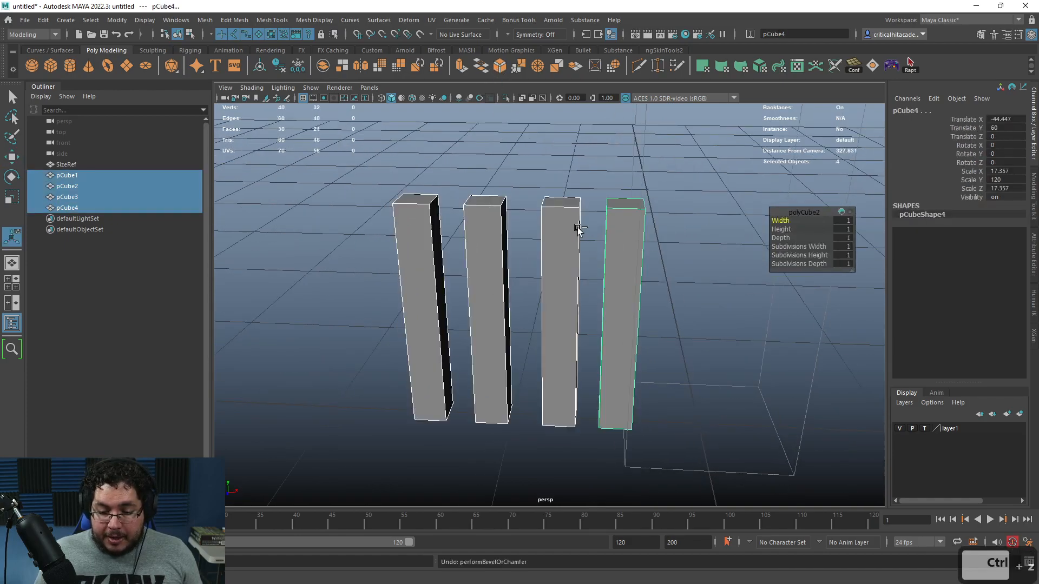
# - Combine the four posts into one mesh and bevel its edges with a fraction of 0.07
pyautogui.click(568, 191)
pyautogui.moveTo(674, 193); pyautogui.dragTo(412, 270)
pyautogui.click(327, 65)
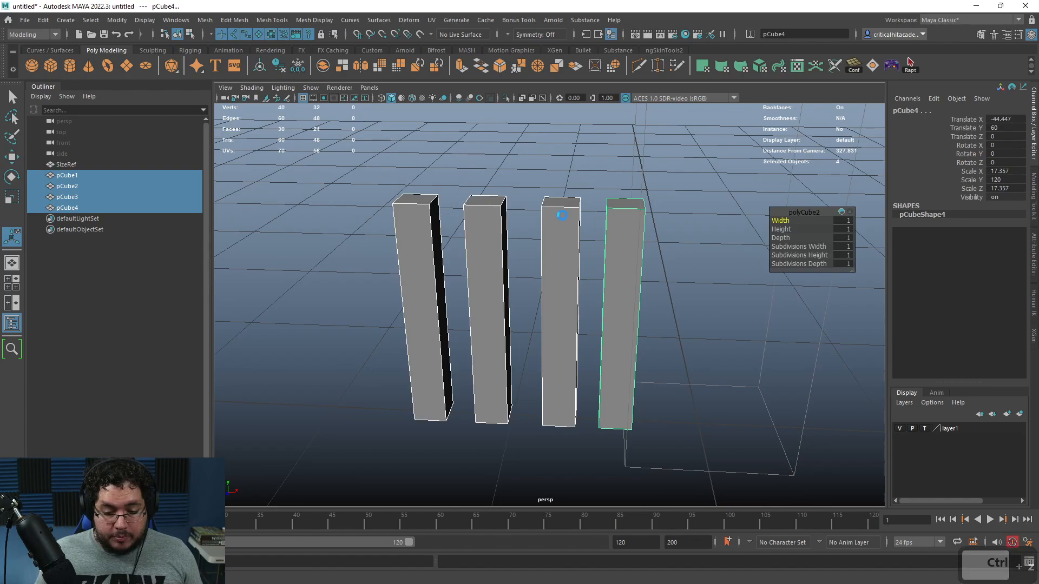
pyautogui.click(499, 73)
pyautogui.keyDown('ctrl'); pyautogui.moveTo(779, 222); pyautogui.dragTo(762, 220); pyautogui.keyUp('ctrl')
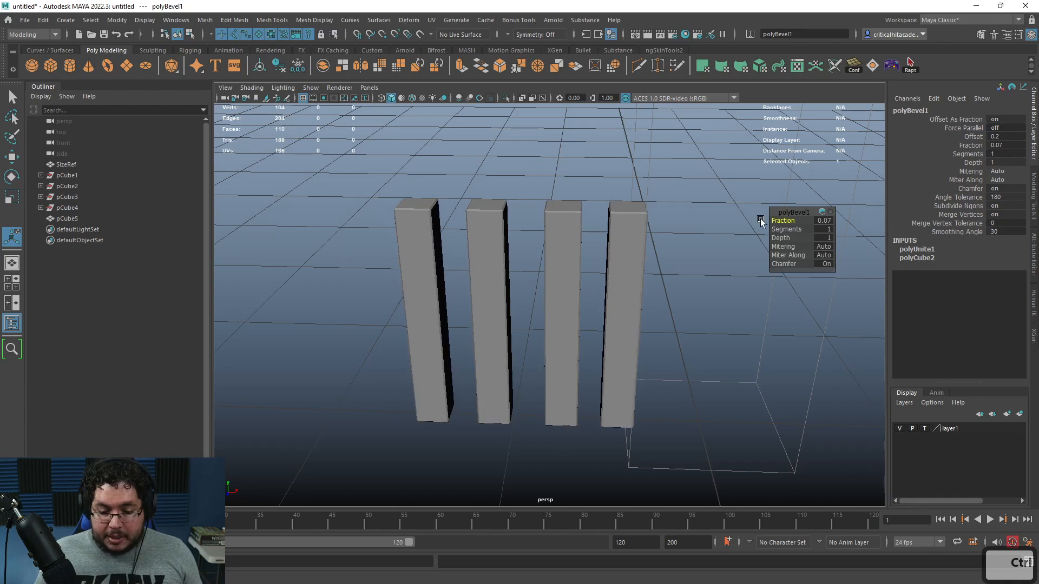
# - Examine the bevelled edges and tops of the posts up close and from several sides
pyautogui.keyDown('alt'); pyautogui.moveTo(694, 237); pyautogui.dragTo(589, 249); pyautogui.keyUp('alt')
pyautogui.keyDown('alt'); pyautogui.moveTo(433, 244); pyautogui.dragTo(508, 257, button='right'); pyautogui.keyUp('alt')
pyautogui.keyDown('alt'); pyautogui.moveTo(391, 157); pyautogui.dragTo(466, 253, button='middle'); pyautogui.keyUp('alt')
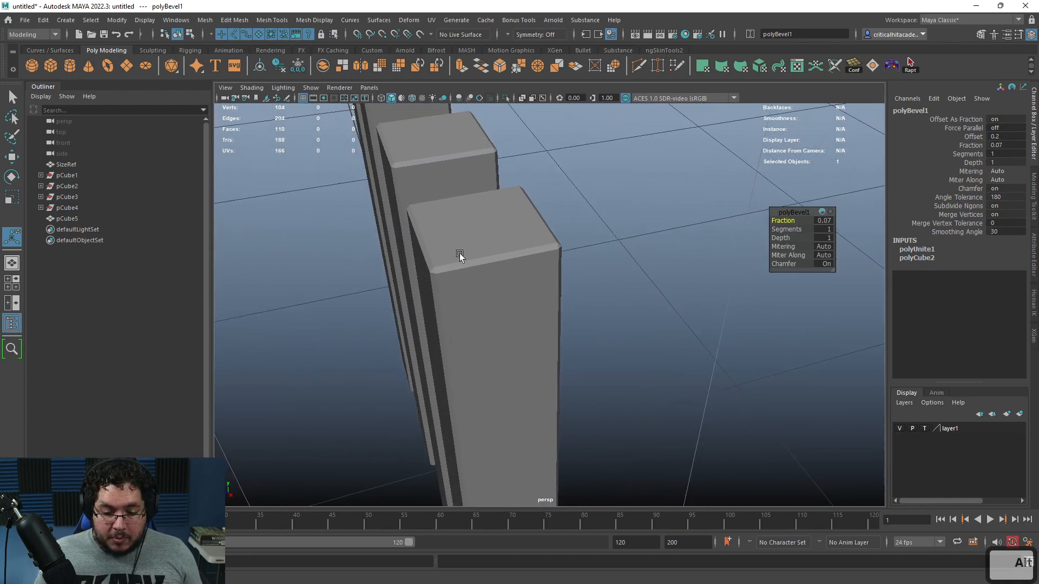
pyautogui.keyDown('alt'); pyautogui.moveTo(466, 253); pyautogui.dragTo(493, 258); pyautogui.keyUp('alt')
pyautogui.click(495, 258)
pyautogui.keyDown('alt'); pyautogui.moveTo(574, 264); pyautogui.dragTo(536, 271, button='right'); pyautogui.keyUp('alt')
pyautogui.keyDown('alt'); pyautogui.moveTo(535, 271); pyautogui.dragTo(555, 266); pyautogui.keyUp('alt')
pyautogui.click(560, 184)
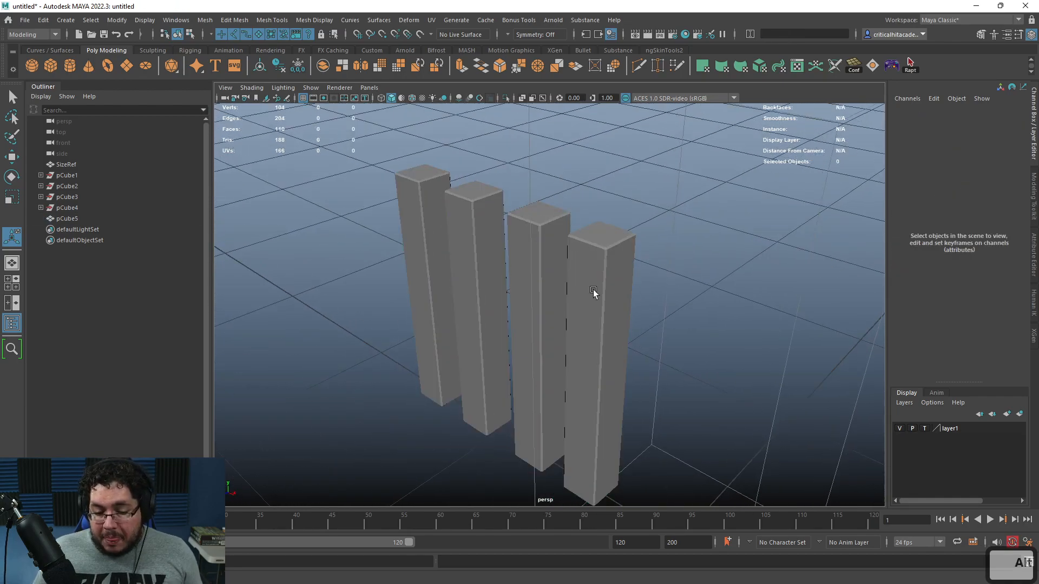
pyautogui.click(599, 303)
pyautogui.keyDown('alt'); pyautogui.moveTo(615, 308); pyautogui.dragTo(512, 199); pyautogui.keyUp('alt')
pyautogui.click(528, 238)
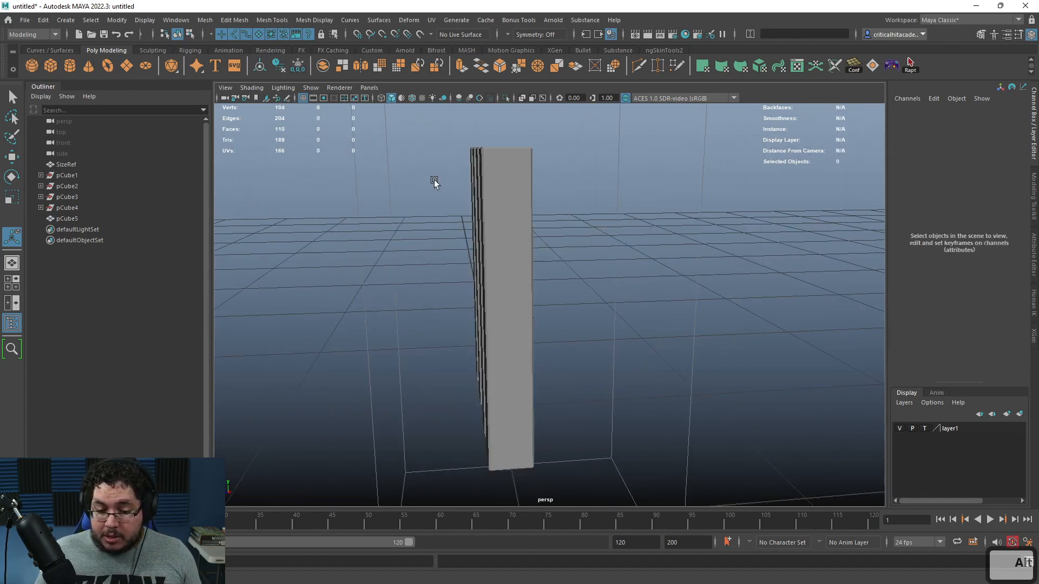
# - Create a new cube beside the posts, raised to about 71 in Y and scaled uniformly to about 13.2
pyautogui.click(51, 65)
pyautogui.press('w')
pyautogui.moveTo(514, 427); pyautogui.dragTo(615, 392)
pyautogui.press('r')
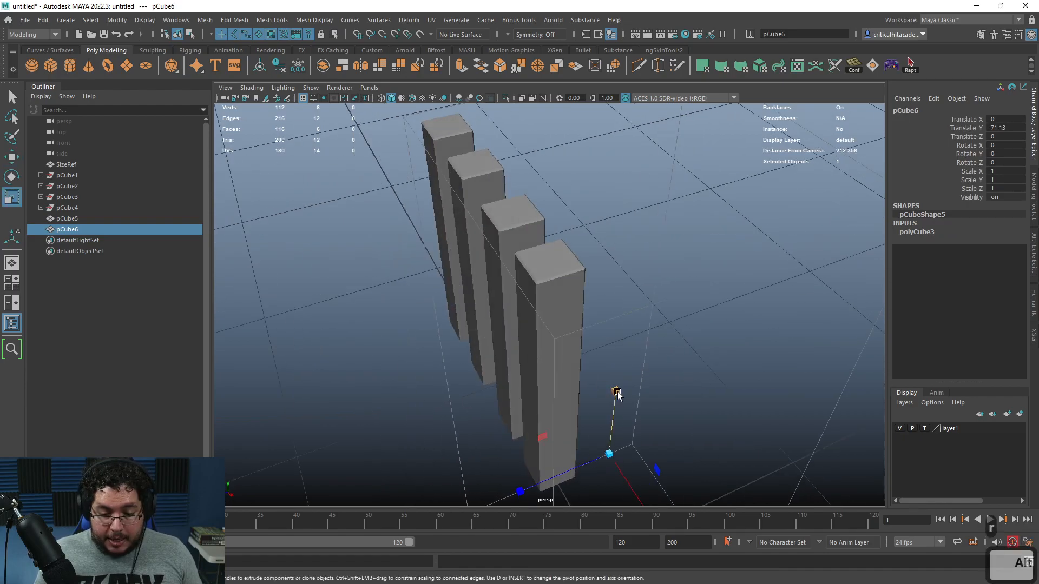
pyautogui.keyDown('alt'); pyautogui.moveTo(615, 392); pyautogui.dragTo(566, 324, button='middle'); pyautogui.keyUp('alt')
pyautogui.moveTo(553, 307); pyautogui.dragTo(599, 309)
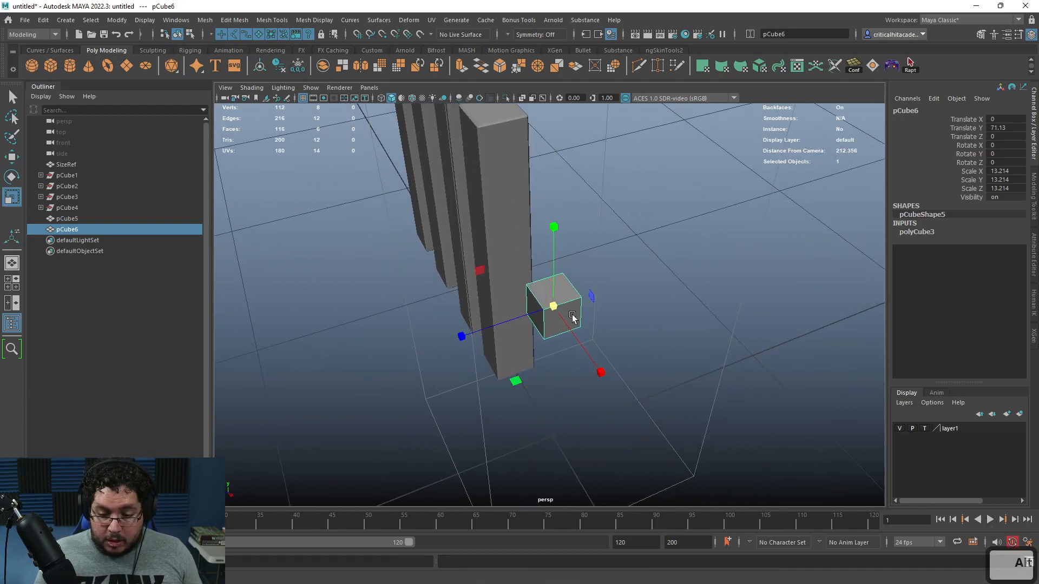
pyautogui.keyDown('alt'); pyautogui.moveTo(874, 204); pyautogui.dragTo(794, 236); pyautogui.keyUp('alt')
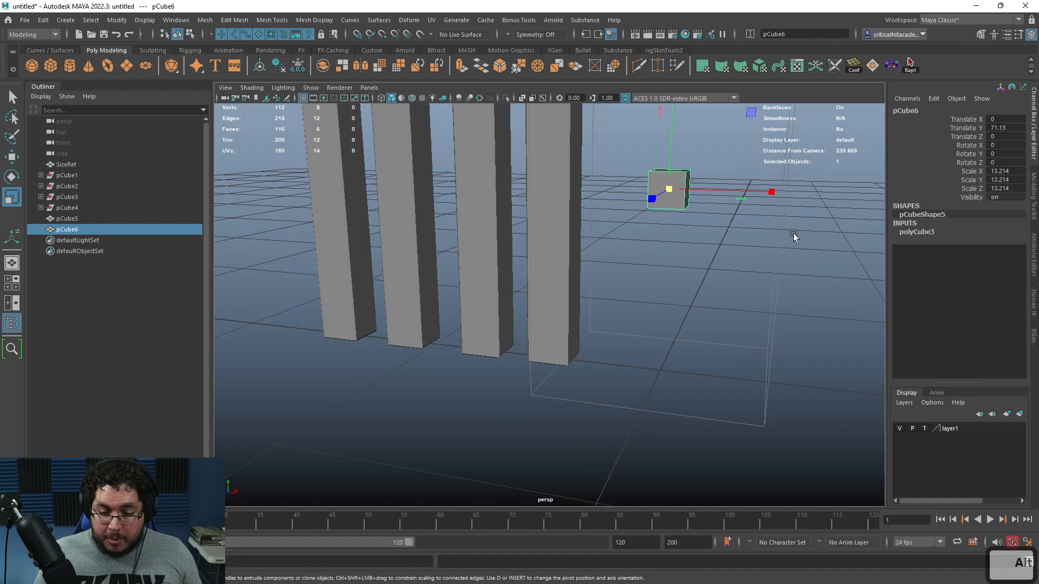
# - Set the new cube's Scale X and Scale Y to 20 and its Scale Z to 4
pyautogui.moveTo(1002, 173); pyautogui.dragTo(1008, 188)
pyautogui.write('20')
pyautogui.press('Return')
pyautogui.keyDown('alt'); pyautogui.moveTo(830, 225); pyautogui.dragTo(528, 246); pyautogui.keyUp('alt')
pyautogui.doubleClick(1007, 188)
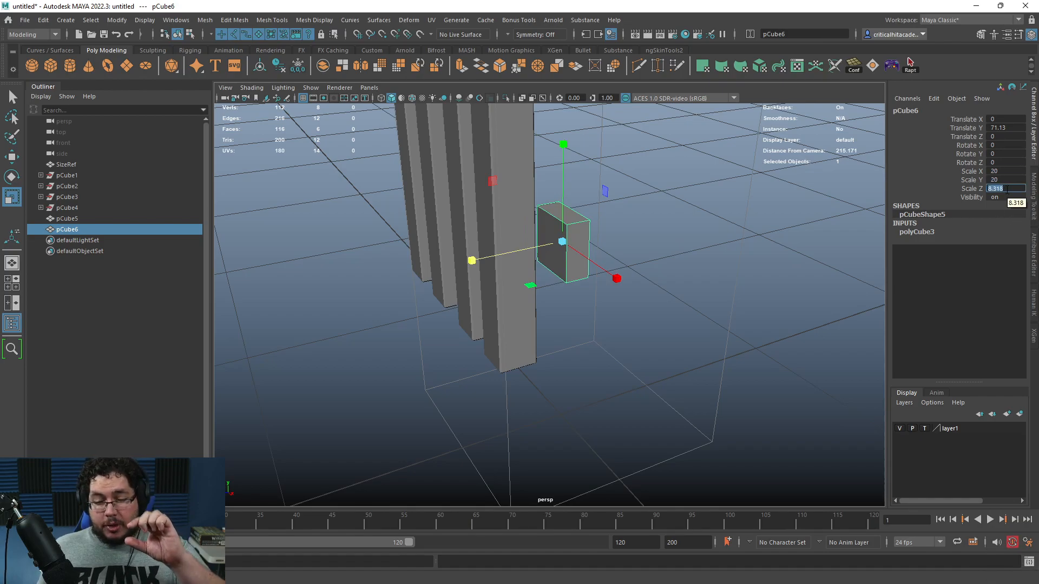
pyautogui.press('Return')
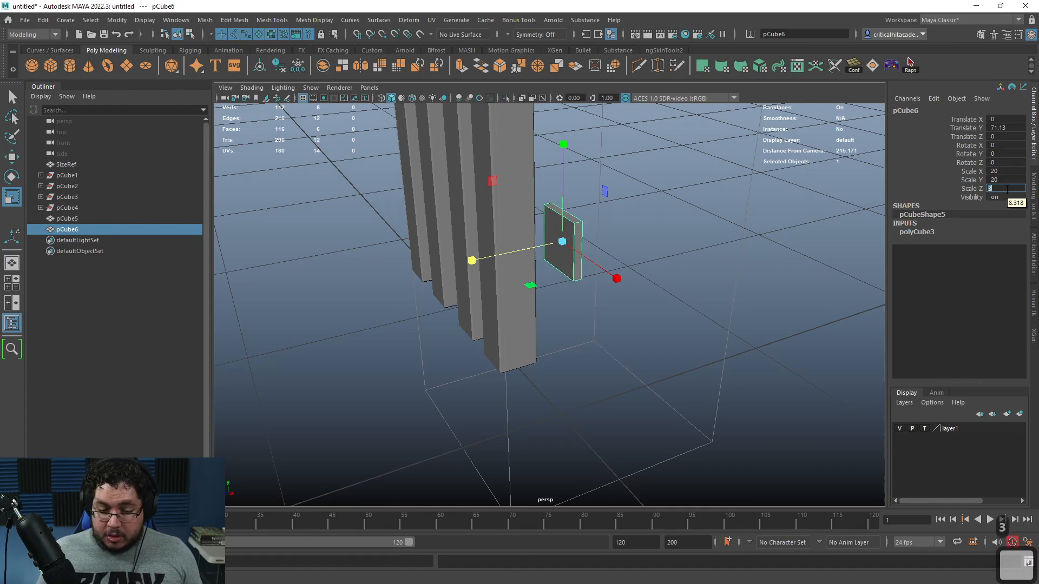
pyautogui.write('4')
pyautogui.press('Return')
# - Lengthen the thin cube into a horizontal plank by setting its Scale X to 200
pyautogui.keyDown('alt'); pyautogui.moveTo(600, 265); pyautogui.dragTo(688, 279); pyautogui.keyUp('alt')
pyautogui.click(625, 264)
pyautogui.click(622, 248)
pyautogui.scroll(-3, 622, 248)
pyautogui.scroll(-4, 689, 278)
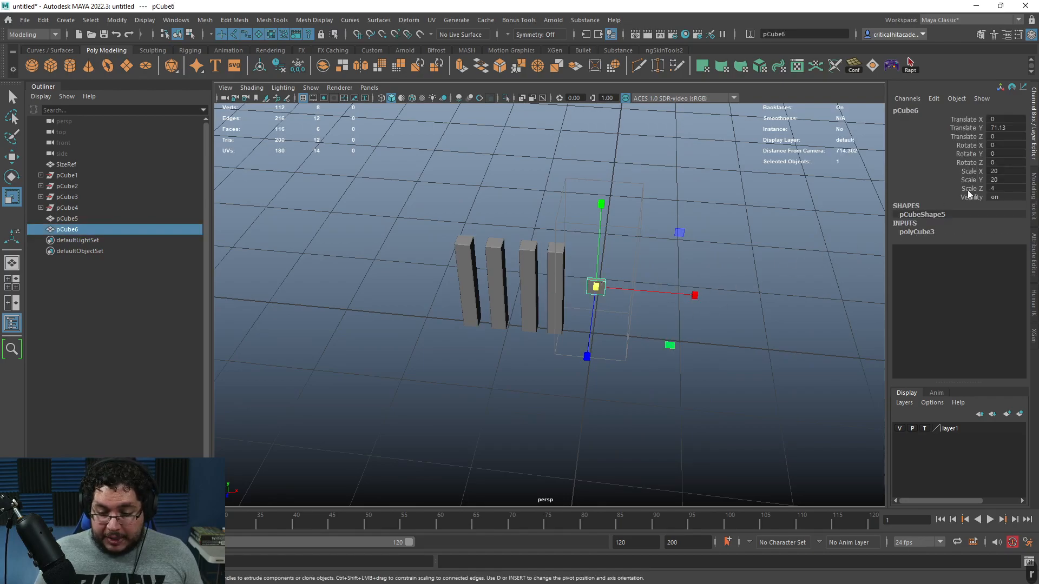
pyautogui.keyDown('alt'); pyautogui.moveTo(727, 284); pyautogui.dragTo(970, 283); pyautogui.keyUp('alt')
pyautogui.click(1007, 174)
pyautogui.write('200')
pyautogui.press('Return')
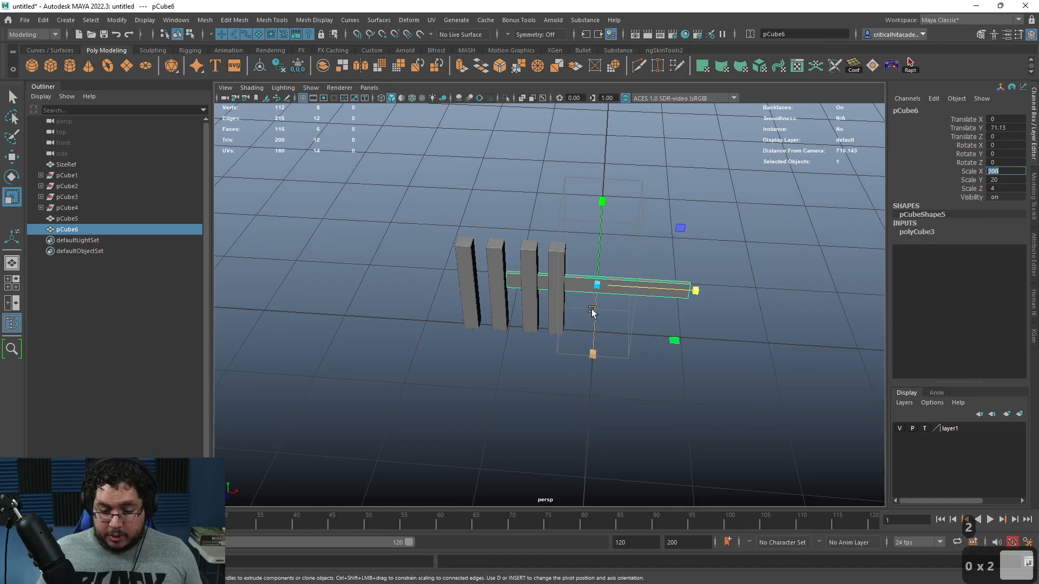
# - Move the plank along X to about 119, clear of the four posts
pyautogui.keyDown('alt'); pyautogui.moveTo(679, 368); pyautogui.dragTo(681, 336); pyautogui.keyUp('alt')
pyautogui.keyDown('alt'); pyautogui.moveTo(680, 336); pyautogui.dragTo(625, 371, button='middle'); pyautogui.keyUp('alt')
pyautogui.scroll(3, 625, 371)
pyautogui.press('w')
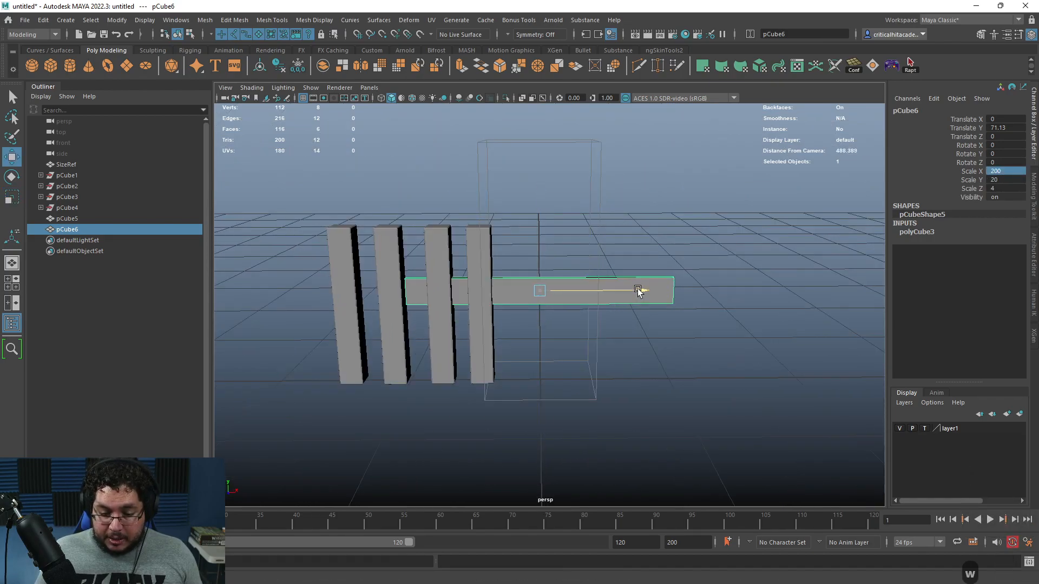
pyautogui.moveTo(622, 290); pyautogui.dragTo(796, 290)
pyautogui.keyDown('alt'); pyautogui.moveTo(795, 290); pyautogui.dragTo(689, 290, button='middle'); pyautogui.keyUp('alt')
# - Duplicate the plank and move the copy to about -94 in X, across the upper part of the four posts
pyautogui.hotkey('ctrl', 'd')
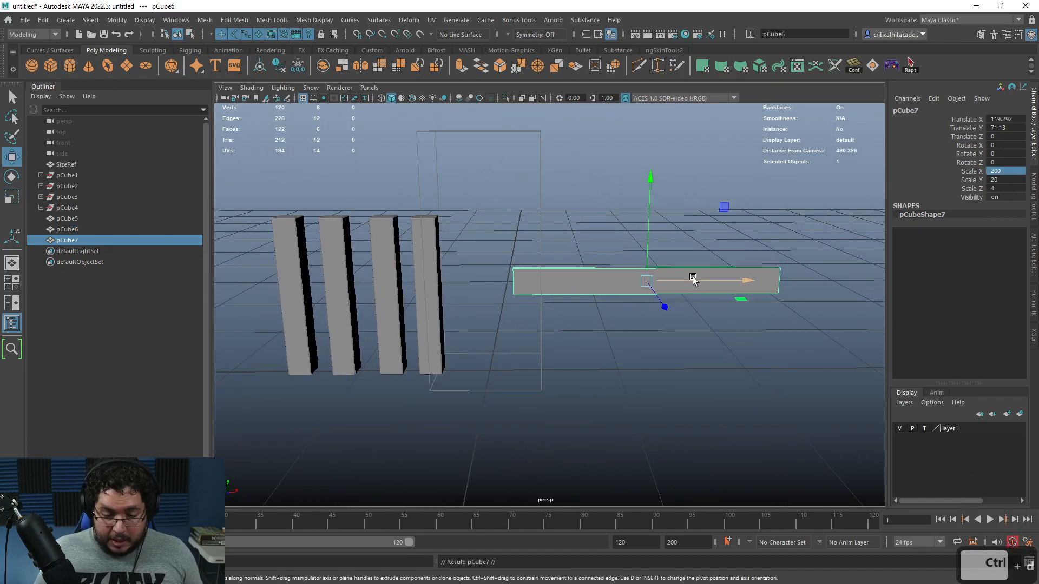
pyautogui.hotkey('ctrl', 'z')
pyautogui.moveTo(725, 283); pyautogui.dragTo(445, 283)
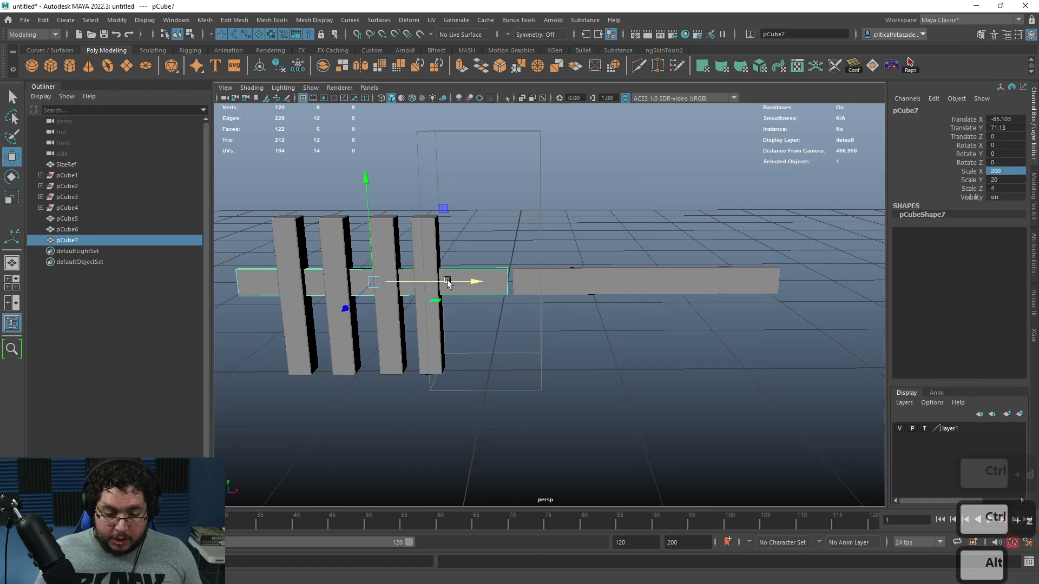
pyautogui.keyDown('alt'); pyautogui.moveTo(470, 284); pyautogui.dragTo(580, 290, button='middle'); pyautogui.keyUp('alt')
pyautogui.moveTo(467, 247)
pyautogui.mouseDown()
pyautogui.moveTo(466, 232)
pyautogui.moveTo(464, 248)
pyautogui.mouseUp()
# - Duplicate the plank across the posts and lower the copy to about 39 in Y as a second rail
pyautogui.hotkey('ctrl', 'd')
pyautogui.moveTo(456, 162); pyautogui.dragTo(456, 229)
pyautogui.keyDown('alt'); pyautogui.moveTo(514, 289); pyautogui.dragTo(551, 281); pyautogui.keyUp('alt')
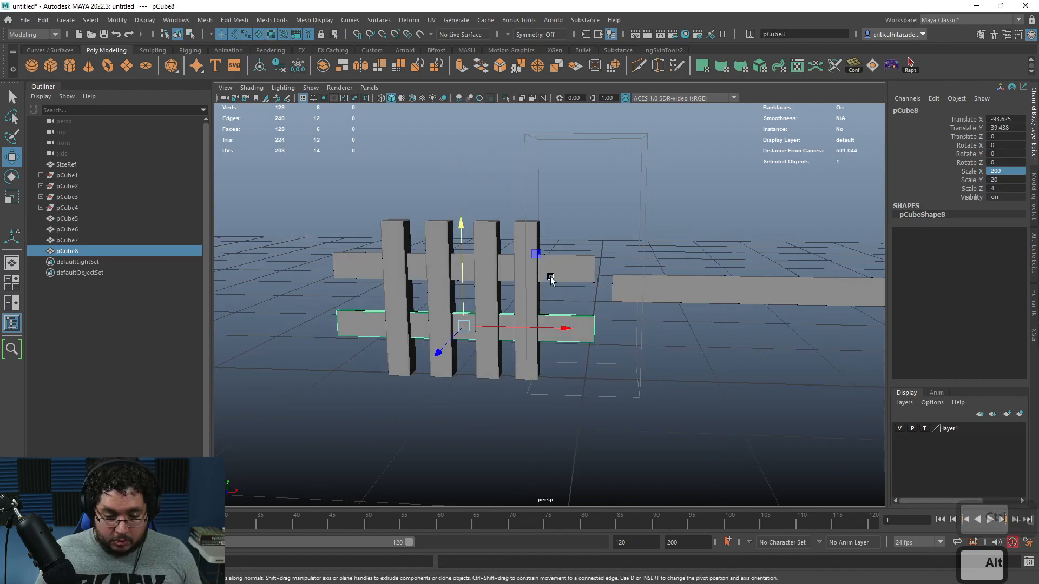
# - Combine the two horizontal rails crossing the posts into a single mesh
pyautogui.click(587, 197)
pyautogui.moveTo(591, 195); pyautogui.dragTo(358, 235)
pyautogui.click(586, 261)
pyautogui.keyDown('shift'); pyautogui.click(579, 324); pyautogui.keyUp('shift')
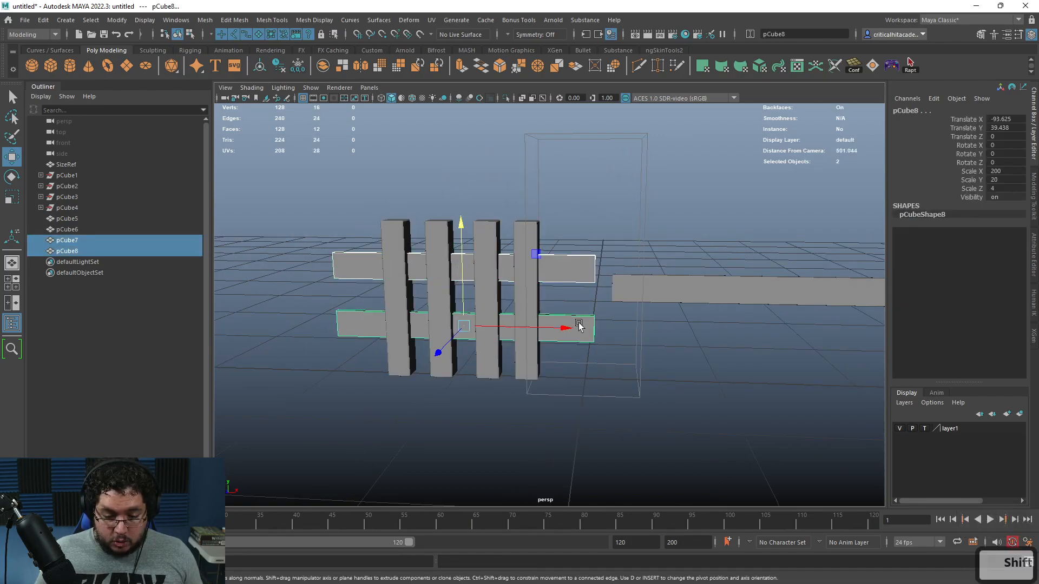
pyautogui.click(323, 65)
# - Try to subtract the combined rails from the four posts with a Boolean Difference, and undo it
pyautogui.click(348, 224)
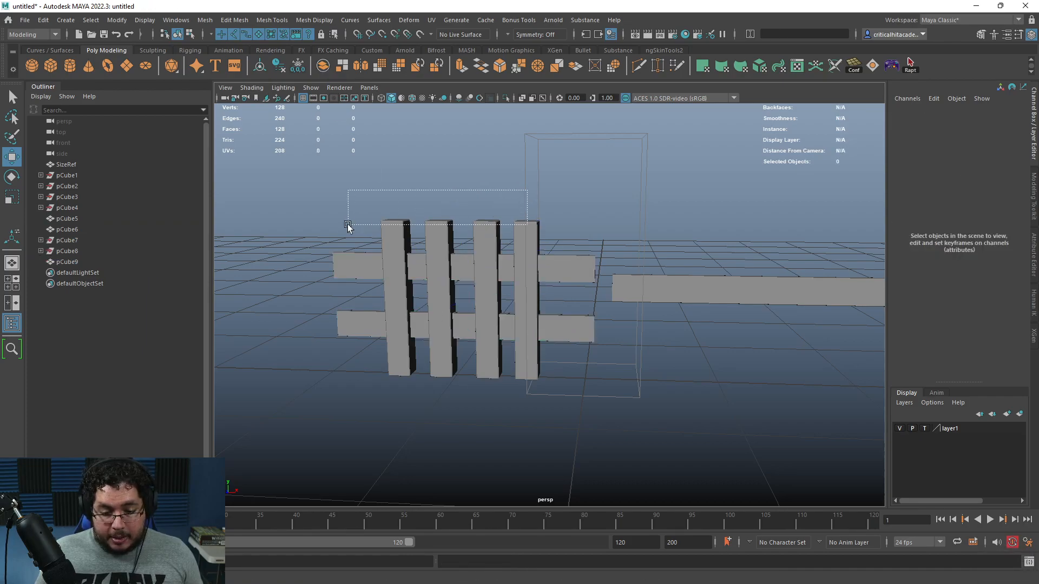
pyautogui.moveTo(348, 224); pyautogui.dragTo(545, 255)
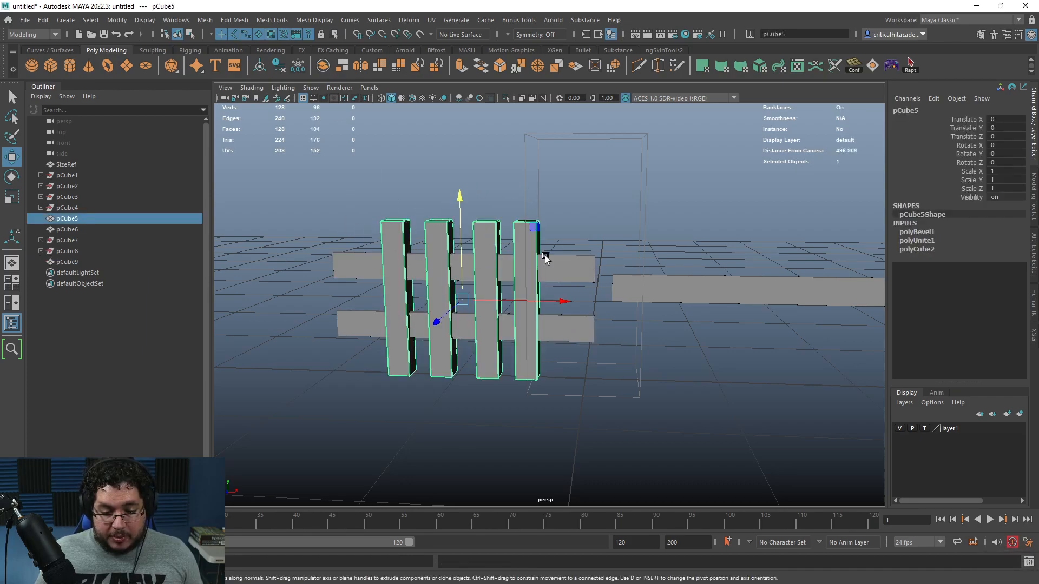
pyautogui.click(207, 20)
pyautogui.moveTo(307, 51)
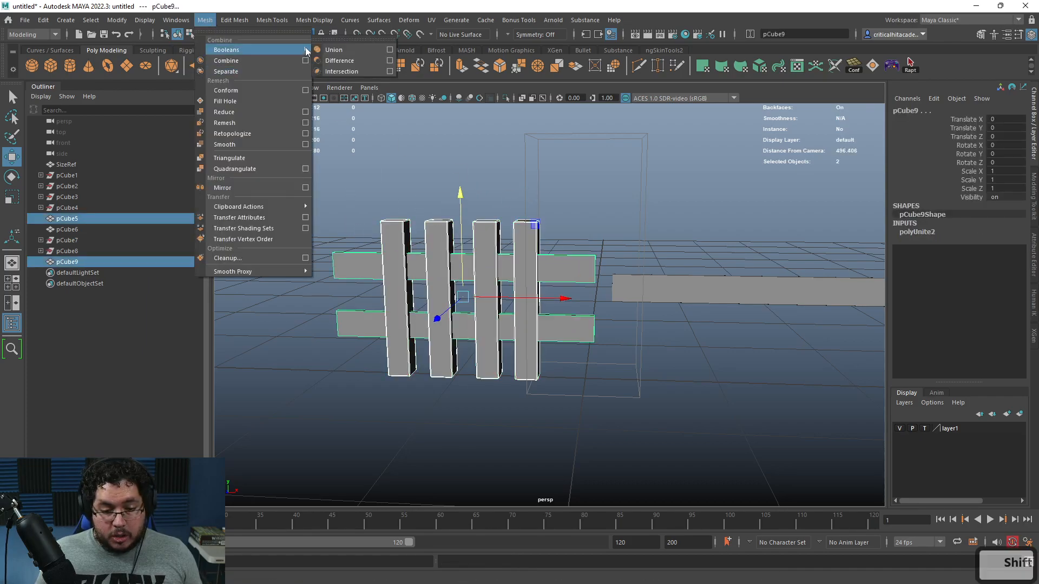
pyautogui.click(348, 66)
pyautogui.keyDown('alt'); pyautogui.moveTo(489, 174); pyautogui.dragTo(475, 262); pyautogui.keyUp('alt')
pyautogui.keyDown('alt'); pyautogui.moveTo(475, 262); pyautogui.dragTo(655, 363, button='right'); pyautogui.keyUp('alt')
pyautogui.keyDown('alt'); pyautogui.moveTo(654, 362); pyautogui.dragTo(579, 338); pyautogui.keyUp('alt')
pyautogui.keyDown('alt'); pyautogui.moveTo(579, 338); pyautogui.dragTo(598, 313, button='right'); pyautogui.keyUp('alt')
pyautogui.keyDown('alt'); pyautogui.moveTo(598, 314); pyautogui.dragTo(615, 351); pyautogui.keyUp('alt')
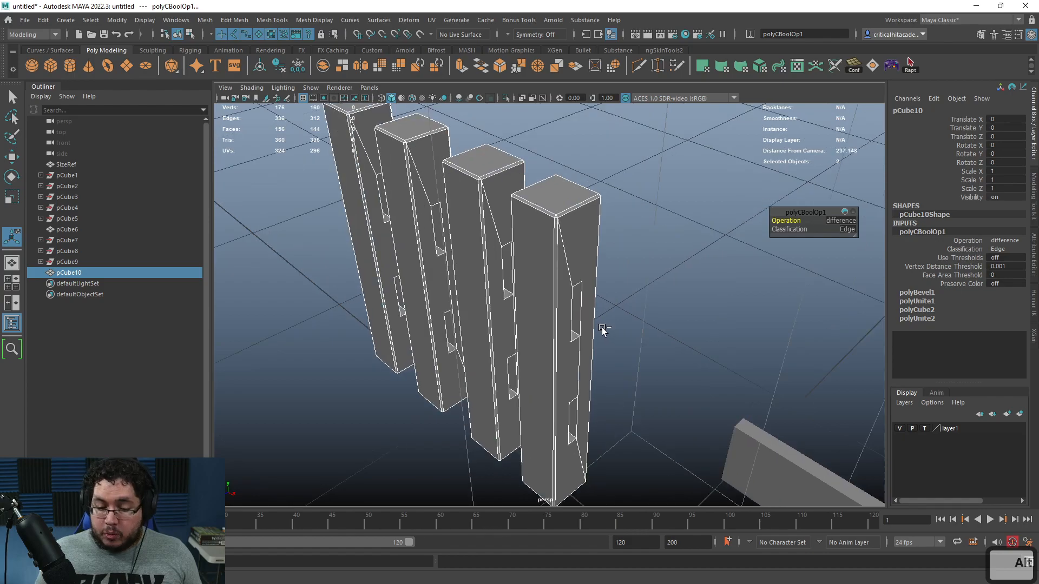
pyautogui.hotkey('ctrl', 'z')
pyautogui.hotkey('ctrl', 'z')
pyautogui.hotkey('ctrl', 'z')
# - Scale the combined rails up to about 1.08 in Y and 1.3 in Z
pyautogui.keyDown('alt'); pyautogui.moveTo(650, 430); pyautogui.dragTo(537, 367); pyautogui.keyUp('alt')
pyautogui.click(624, 339)
pyautogui.press('r')
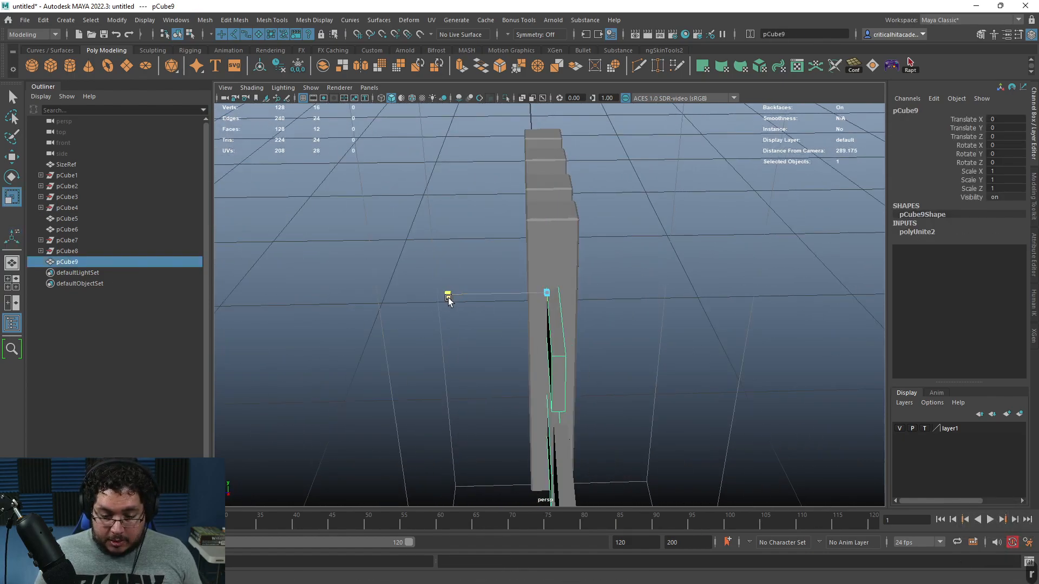
pyautogui.keyDown('alt'); pyautogui.moveTo(431, 297); pyautogui.dragTo(592, 332); pyautogui.keyUp('alt')
pyautogui.click(592, 332)
pyautogui.click(714, 397)
pyautogui.scroll(3, 664, 310)
pyautogui.keyDown('alt'); pyautogui.moveTo(664, 310); pyautogui.dragTo(693, 353); pyautogui.keyUp('alt')
pyautogui.press('w')
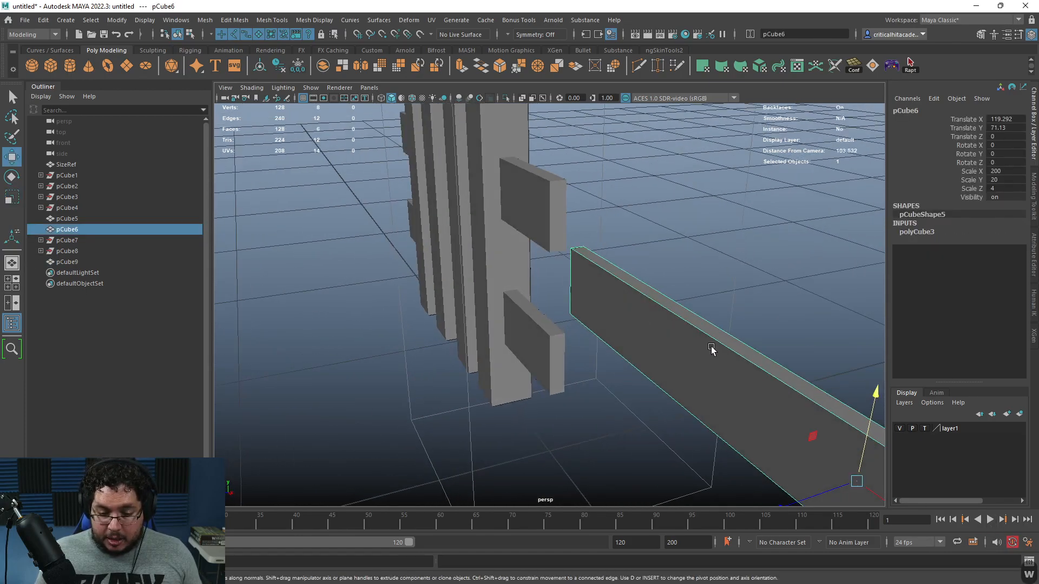
# - Subtract the enlarged rails from the four posts with a Boolean Difference to cut the plank slots
pyautogui.click(627, 256)
pyautogui.keyDown('alt'); pyautogui.moveTo(628, 255); pyautogui.dragTo(572, 225); pyautogui.keyUp('alt')
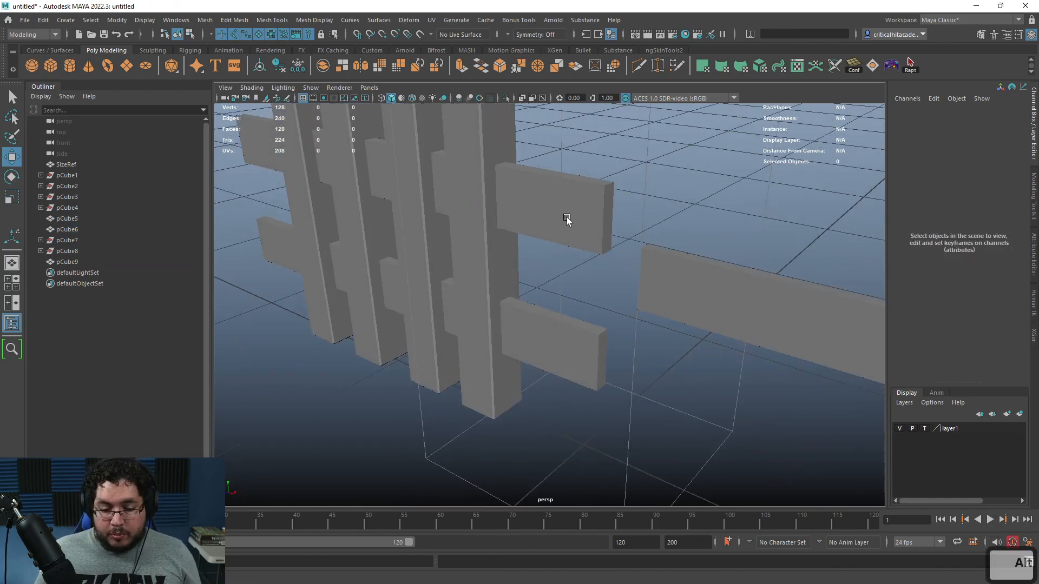
pyautogui.click(538, 320)
pyautogui.keyDown('alt'); pyautogui.moveTo(538, 321); pyautogui.dragTo(525, 216); pyautogui.keyUp('alt')
pyautogui.keyDown('shift'); pyautogui.click(562, 261); pyautogui.keyUp('shift')
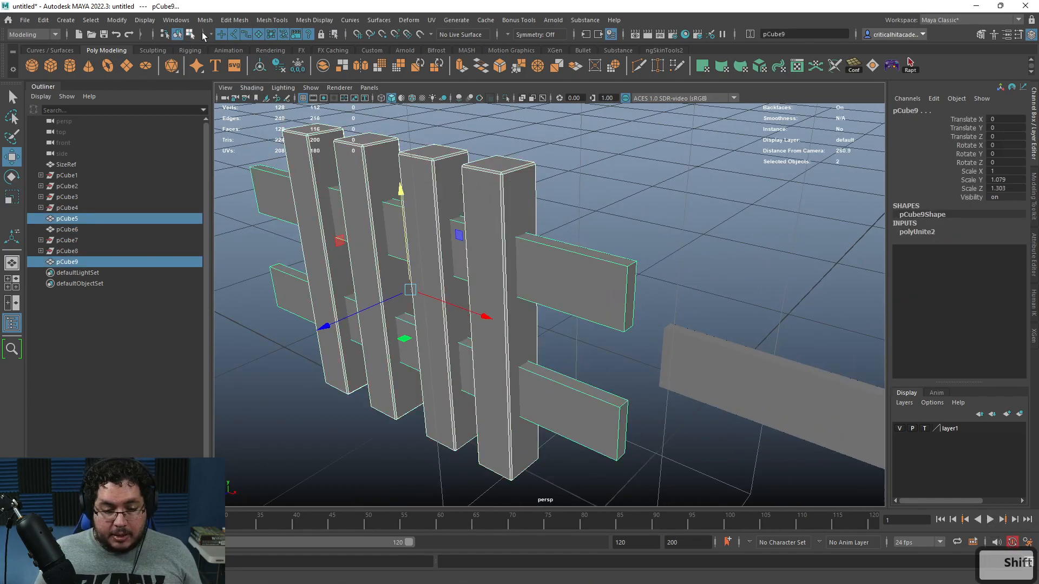
pyautogui.click(205, 20)
pyautogui.moveTo(308, 50)
pyautogui.click(362, 60)
pyautogui.keyDown('alt'); pyautogui.moveTo(575, 197); pyautogui.dragTo(531, 232); pyautogui.keyUp('alt')
pyautogui.keyDown('alt'); pyautogui.moveTo(531, 232); pyautogui.dragTo(560, 256, button='right'); pyautogui.keyUp('alt')
pyautogui.keyDown('alt'); pyautogui.moveTo(560, 256); pyautogui.dragTo(537, 262); pyautogui.keyUp('alt')
pyautogui.keyDown('alt'); pyautogui.moveTo(537, 262); pyautogui.dragTo(494, 258, button='right'); pyautogui.keyUp('alt')
# - Triangulate the slotted posts mesh and inspect it from several angles
pyautogui.click(205, 20)
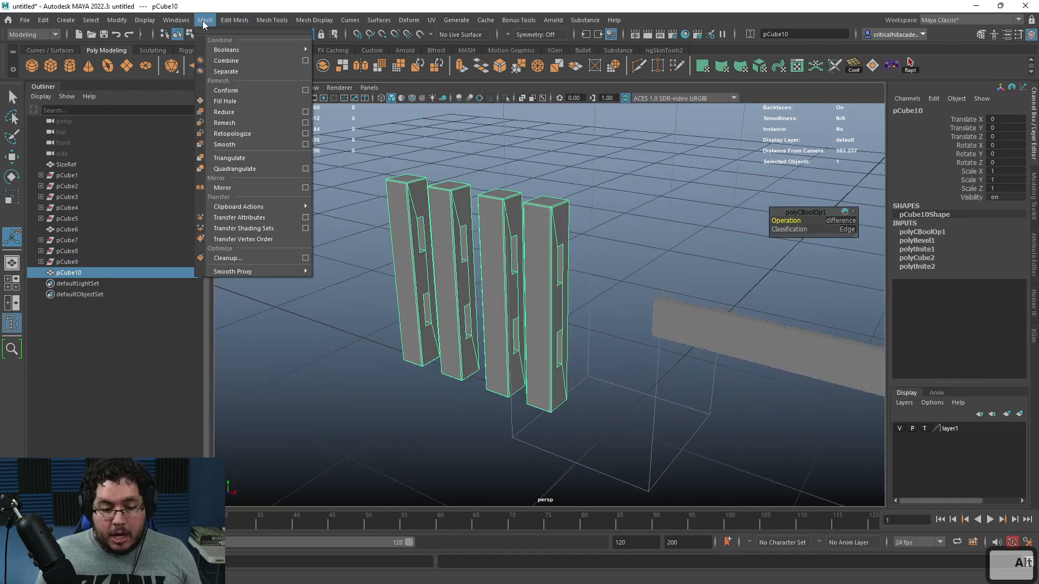
pyautogui.click(229, 158)
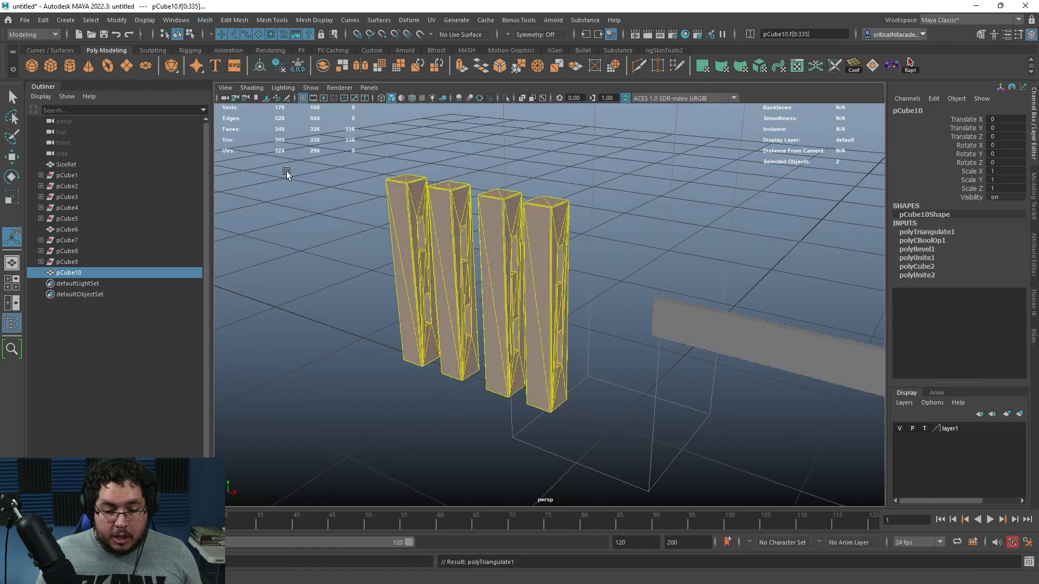
pyautogui.click(588, 173)
pyautogui.keyDown('alt'); pyautogui.moveTo(525, 208); pyautogui.dragTo(568, 225, button='right'); pyautogui.keyUp('alt')
pyautogui.keyDown('alt'); pyautogui.moveTo(568, 225); pyautogui.dragTo(519, 236); pyautogui.keyUp('alt')
pyautogui.click(562, 233)
pyautogui.keyDown('alt'); pyautogui.moveTo(561, 232); pyautogui.dragTo(545, 276, button='middle'); pyautogui.keyUp('alt')
pyautogui.keyDown('alt'); pyautogui.moveTo(545, 276); pyautogui.dragTo(671, 257); pyautogui.keyUp('alt')
pyautogui.click(673, 257)
pyautogui.keyDown('alt'); pyautogui.moveTo(673, 257); pyautogui.dragTo(579, 255, button='right'); pyautogui.keyUp('alt')
pyautogui.keyDown('alt'); pyautogui.moveTo(579, 256); pyautogui.dragTo(616, 261); pyautogui.keyUp('alt')
# - Bevel the edges of the loose plank beside the posts with a fraction of about 0.25
pyautogui.click(650, 246)
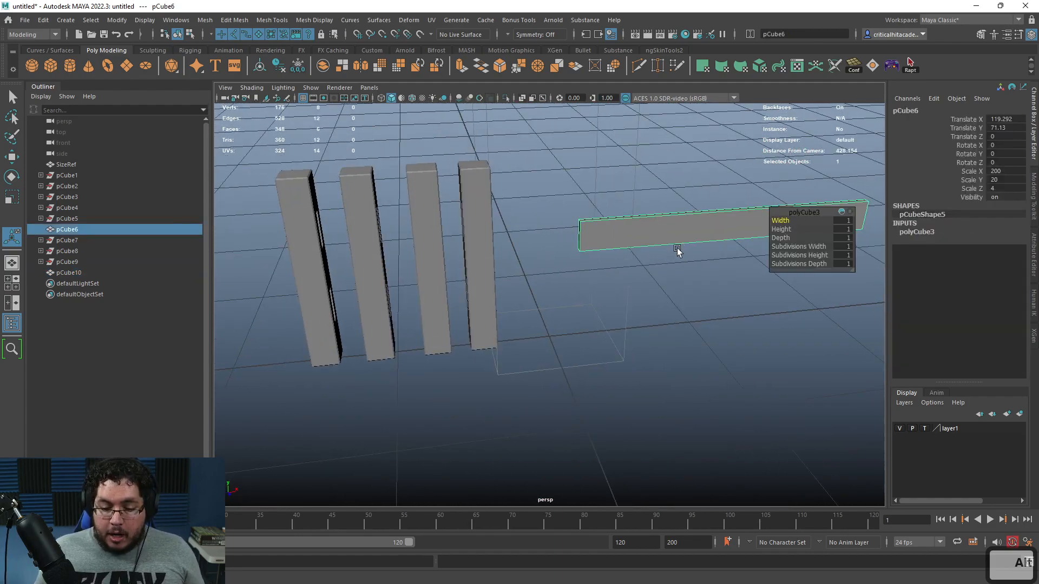
pyautogui.press('f')
pyautogui.click(500, 66)
pyautogui.keyDown('alt'); pyautogui.moveTo(522, 102); pyautogui.dragTo(619, 223); pyautogui.keyUp('alt')
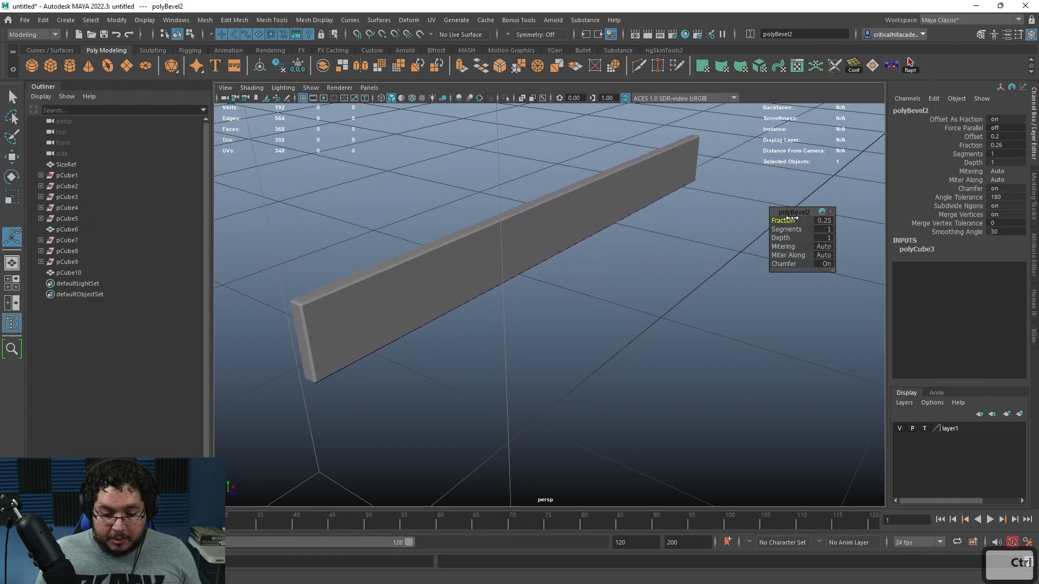
pyautogui.click(646, 259)
pyautogui.keyDown('alt'); pyautogui.moveTo(646, 260); pyautogui.dragTo(606, 244, button='right'); pyautogui.keyUp('alt')
pyautogui.click(614, 257)
pyautogui.moveTo(606, 244)
pyautogui.keyDown('alt'); pyautogui.mouseDown()
pyautogui.moveTo(656, 242)
pyautogui.moveTo(617, 255)
pyautogui.mouseUp(); pyautogui.keyUp('alt')
pyautogui.keyDown('alt'); pyautogui.moveTo(617, 255); pyautogui.dragTo(610, 276, button='right'); pyautogui.keyUp('alt')
pyautogui.keyDown('alt'); pyautogui.moveTo(609, 276); pyautogui.dragTo(582, 268); pyautogui.keyUp('alt')
# - Duplicate the bevelled plank and lower the copy to about 33 in Y
pyautogui.hotkey('ctrl', 'd')
pyautogui.press('w')
pyautogui.moveTo(680, 149); pyautogui.dragTo(677, 277)
pyautogui.keyDown('alt'); pyautogui.moveTo(715, 276); pyautogui.dragTo(663, 281, button='right'); pyautogui.keyUp('alt')
pyautogui.keyDown('alt'); pyautogui.moveTo(663, 282); pyautogui.dragTo(615, 380); pyautogui.keyUp('alt')
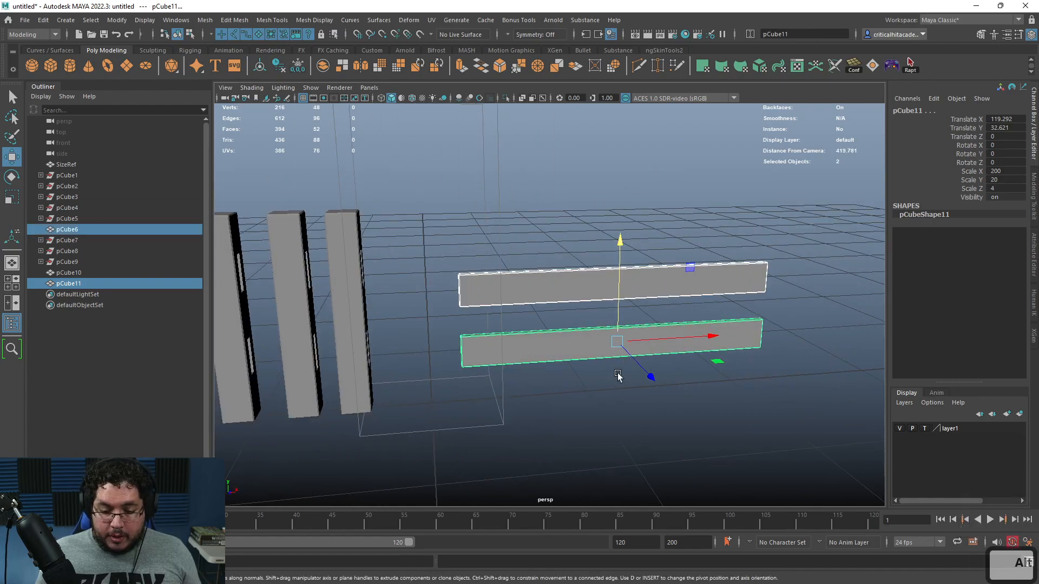
# - Duplicate the two bevelled planks and raise the copies to about 109 and 147 in Y, making a stack of four
pyautogui.hotkey('ctrl', 'd')
pyautogui.moveTo(620, 239); pyautogui.dragTo(619, 121)
pyautogui.keyDown('alt'); pyautogui.moveTo(611, 178); pyautogui.dragTo(573, 258); pyautogui.keyUp('alt')
pyautogui.moveTo(668, 181); pyautogui.dragTo(559, 320)
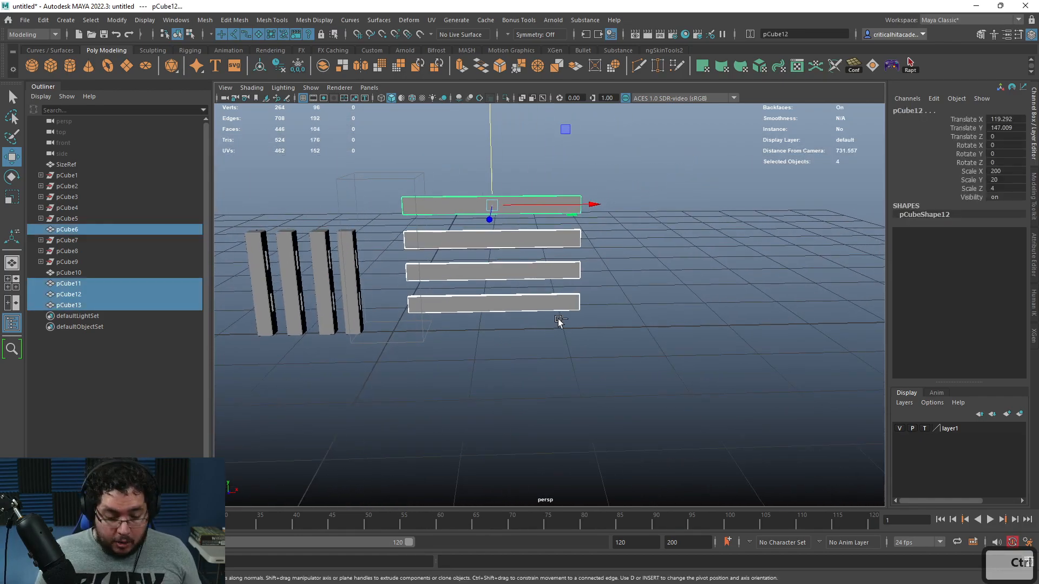
# - Duplicate the stack of four planks and move the copies along X to about 376
pyautogui.hotkey('ctrl', 'd')
pyautogui.moveTo(594, 205); pyautogui.dragTo(823, 206)
pyautogui.keyDown('alt'); pyautogui.moveTo(770, 213); pyautogui.dragTo(607, 238, button='middle'); pyautogui.keyUp('alt')
pyautogui.scroll(5, 605, 239)
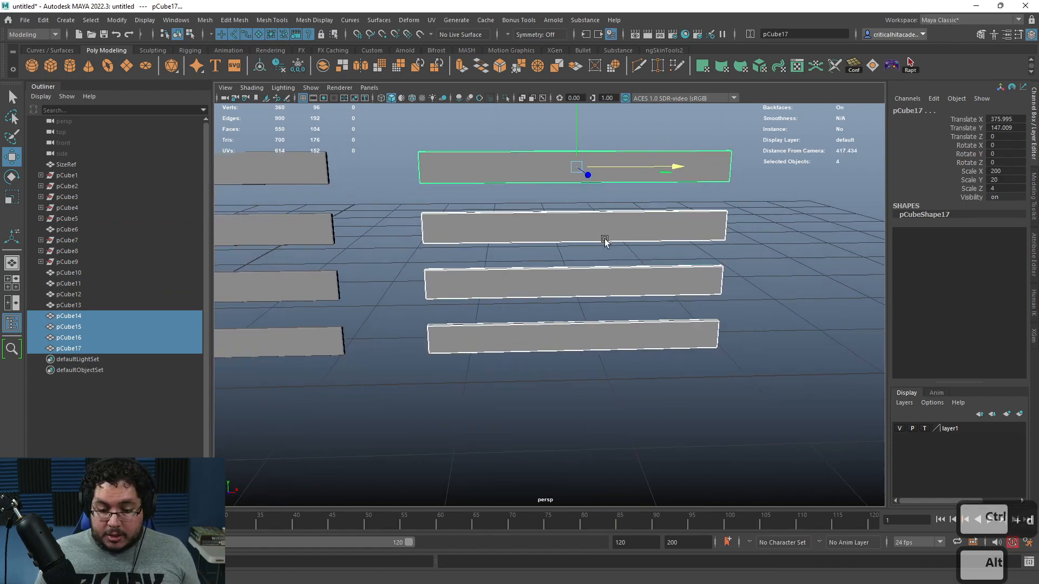
# - Slice the topmost plank of the copied stack with three crossing diagonal Multi-Cut lines near its middle
pyautogui.scroll(-3, 600, 260)
pyautogui.click(721, 265)
pyautogui.click(589, 204)
pyautogui.press('f')
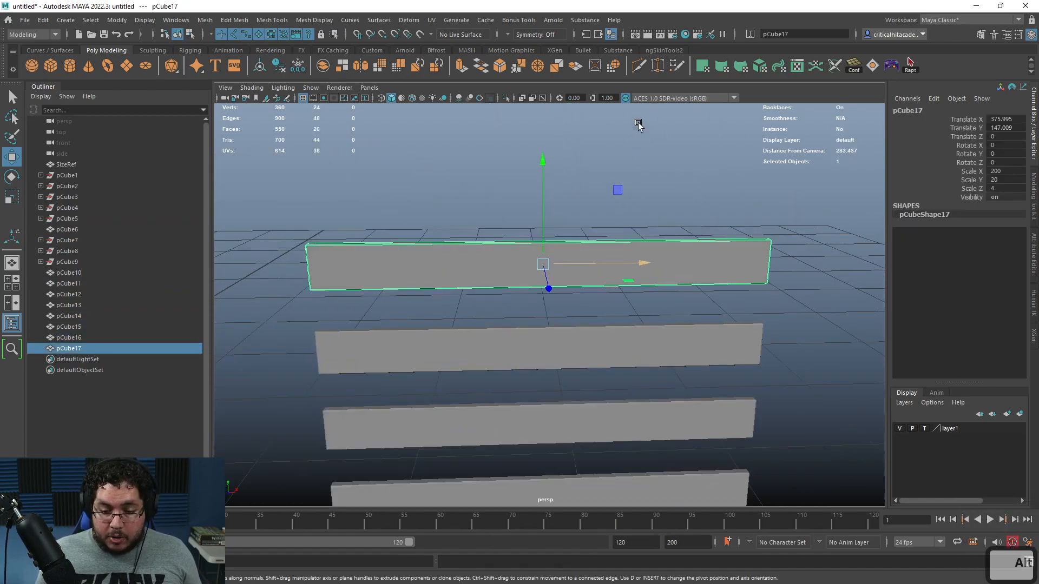
pyautogui.click(634, 69)
pyautogui.keyDown('alt'); pyautogui.moveTo(597, 215); pyautogui.dragTo(584, 190); pyautogui.keyUp('alt')
pyautogui.keyDown('alt'); pyautogui.moveTo(570, 216); pyautogui.dragTo(582, 194, button='middle'); pyautogui.keyUp('alt')
pyautogui.moveTo(466, 171); pyautogui.dragTo(476, 193)
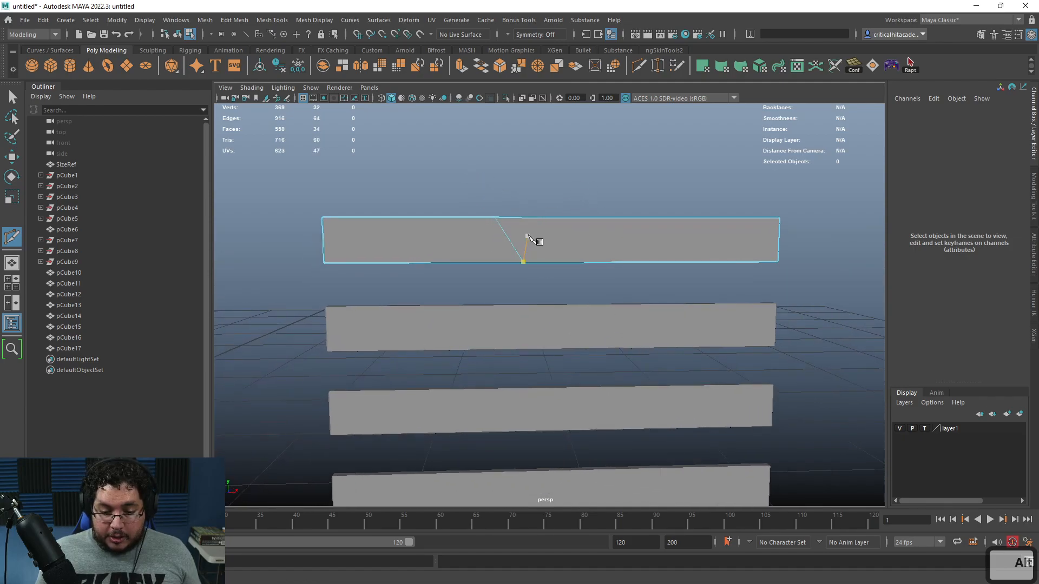
pyautogui.rightClick(565, 209)
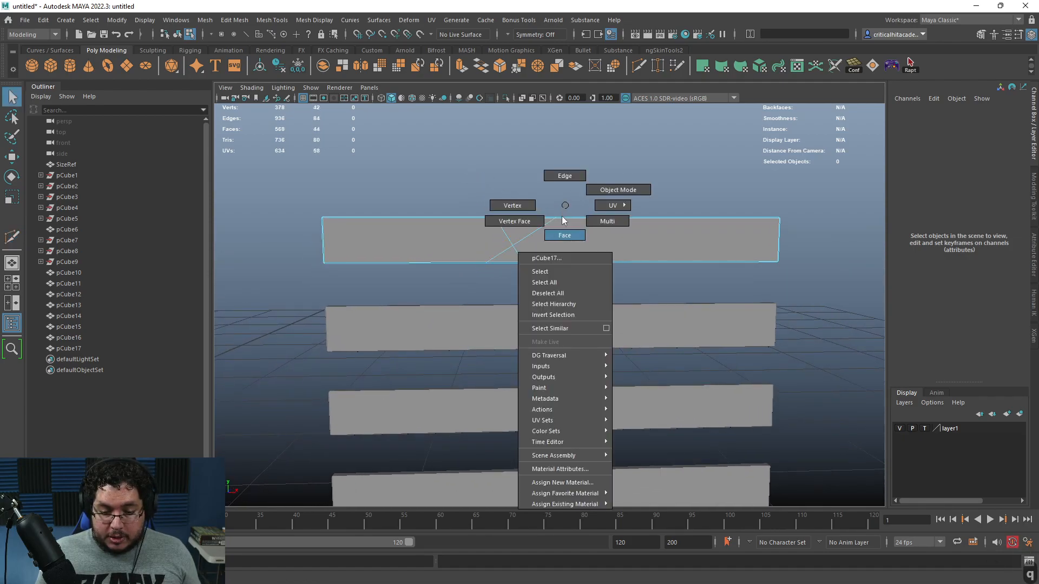
pyautogui.press('g')
pyautogui.moveTo(497, 179); pyautogui.dragTo(574, 302)
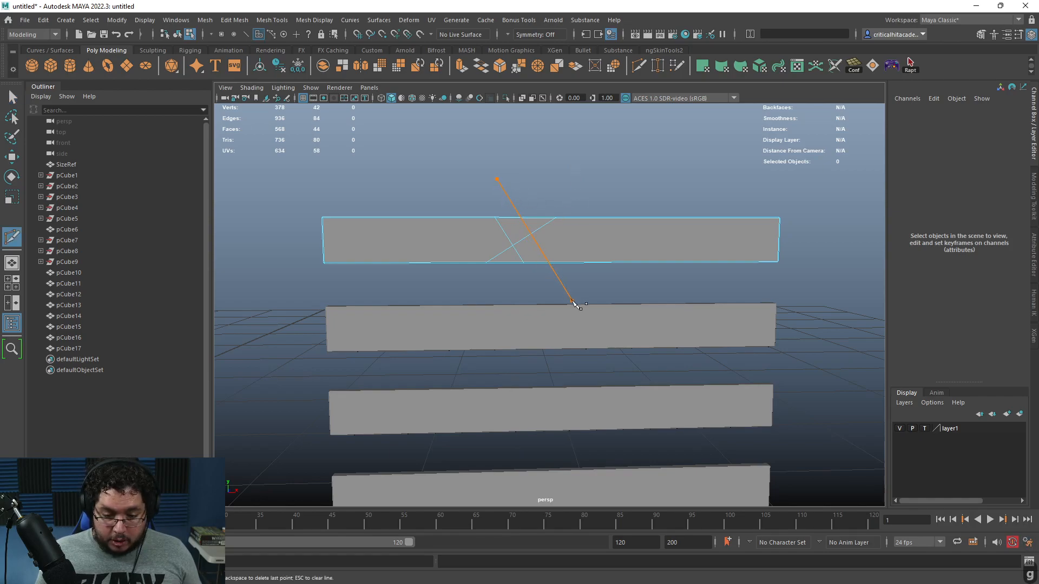
# - Delete the topmost plank's faces beyond the diagonal cuts, leaving a jagged broken end
pyautogui.press('q')
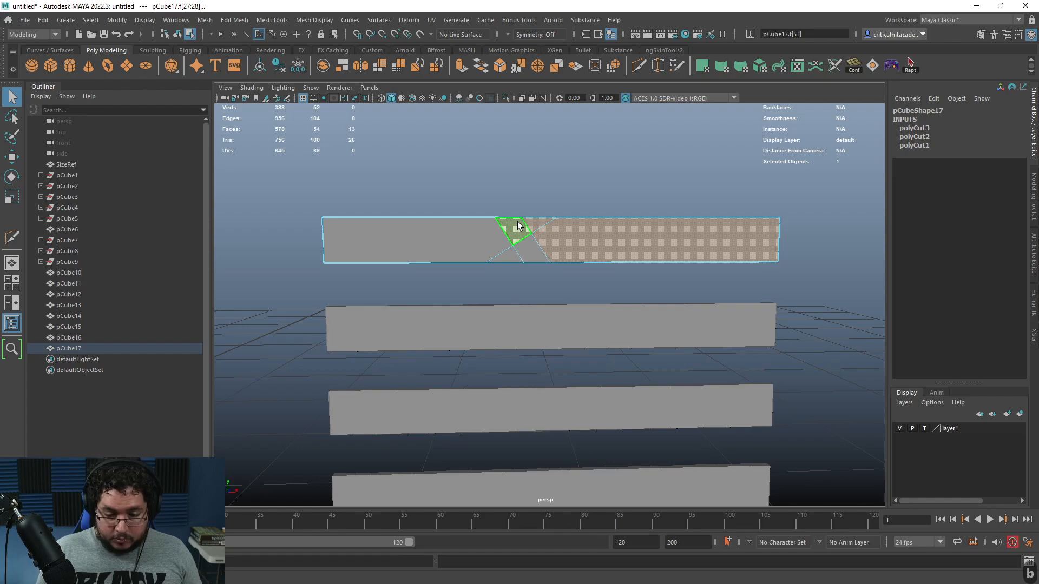
pyautogui.press('BackSpace')
pyautogui.moveTo(654, 296); pyautogui.dragTo(533, 217)
pyautogui.press('BackSpace')
pyautogui.keyDown('alt'); pyautogui.moveTo(533, 217); pyautogui.dragTo(536, 246, button='middle'); pyautogui.keyUp('alt')
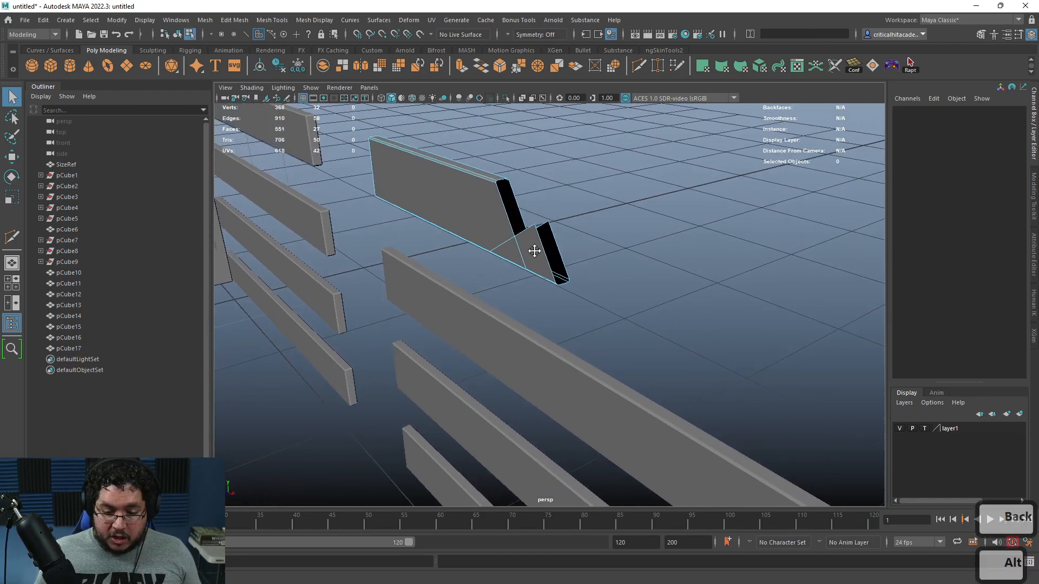
# - Bridge the open edges at the top chamfer and along the upper slope of the plank's broken end
pyautogui.scroll(5, 551, 228)
pyautogui.keyDown('alt'); pyautogui.moveTo(507, 203); pyautogui.dragTo(563, 232); pyautogui.keyUp('alt')
pyautogui.keyDown('alt'); pyautogui.moveTo(562, 232); pyautogui.dragTo(582, 303, button='middle'); pyautogui.keyUp('alt')
pyautogui.keyDown('alt'); pyautogui.moveTo(582, 303); pyautogui.dragTo(555, 254); pyautogui.keyUp('alt')
pyautogui.moveTo(554, 254); pyautogui.dragTo(531, 192, button='right')
pyautogui.click(544, 198)
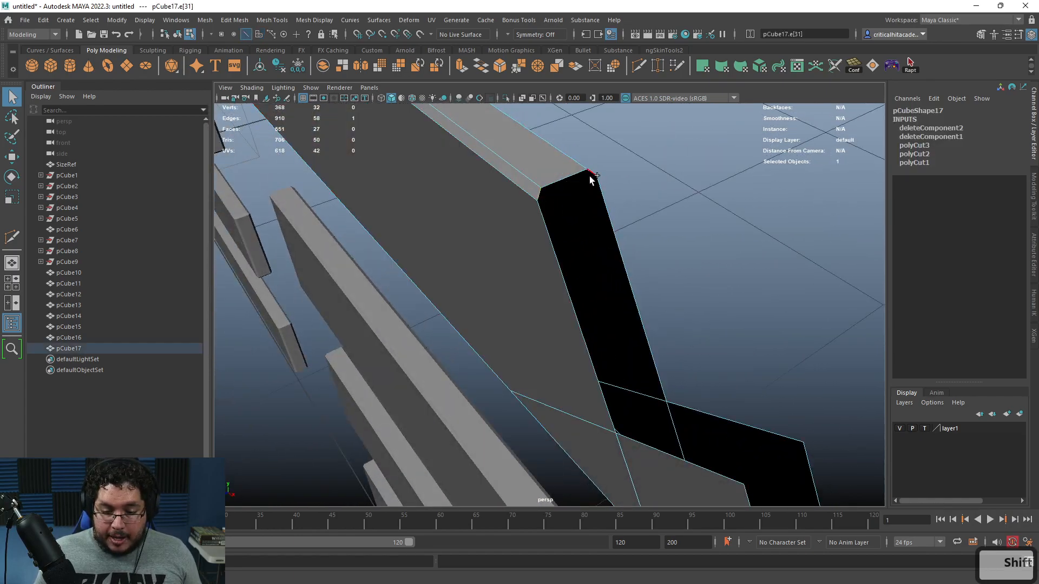
pyautogui.click(481, 72)
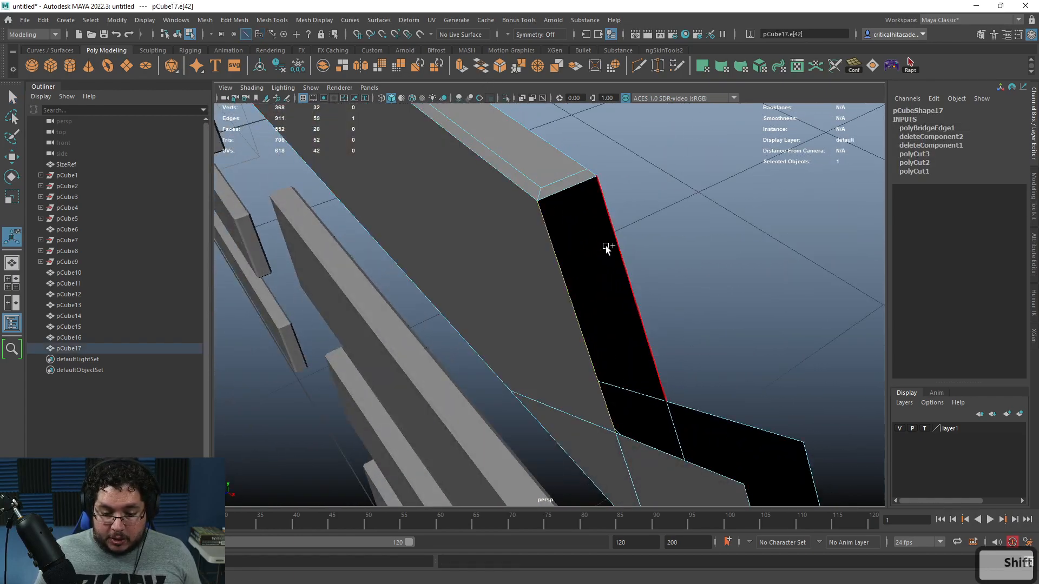
pyautogui.press('g')
pyautogui.keyDown('alt'); pyautogui.moveTo(651, 299); pyautogui.dragTo(601, 230, button='middle'); pyautogui.keyUp('alt')
# - Bridge the remaining gaps across the notch, lower slope and bottom chamfer of the broken end
pyautogui.click(628, 379)
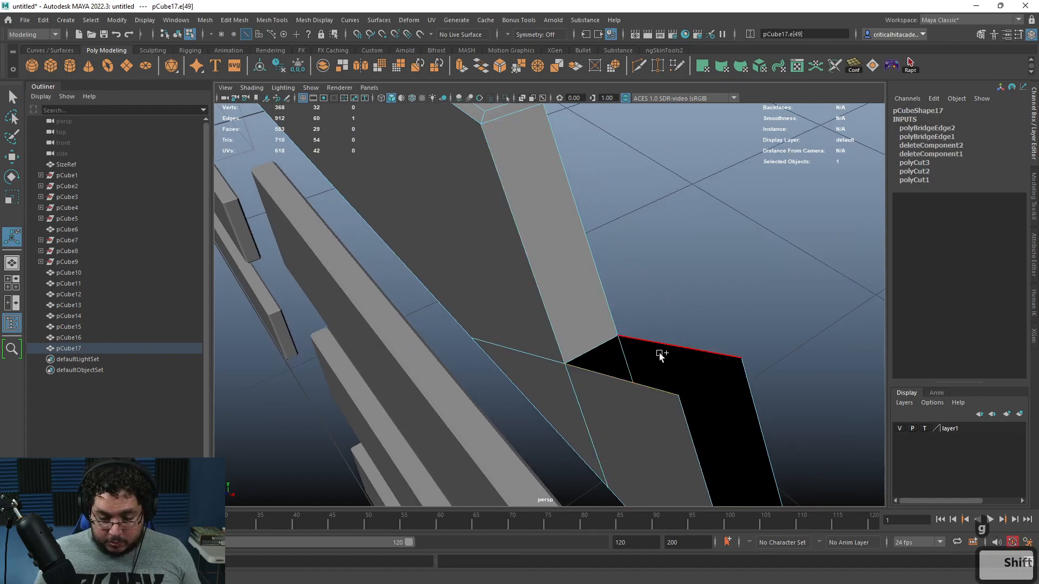
pyautogui.keyDown('shift'); pyautogui.click(660, 354); pyautogui.keyUp('shift')
pyautogui.press('g')
pyautogui.keyDown('alt'); pyautogui.moveTo(660, 355); pyautogui.dragTo(627, 360); pyautogui.keyUp('alt')
pyautogui.click(630, 370)
pyautogui.keyDown('shift'); pyautogui.click(665, 364); pyautogui.keyUp('shift')
pyautogui.press('g')
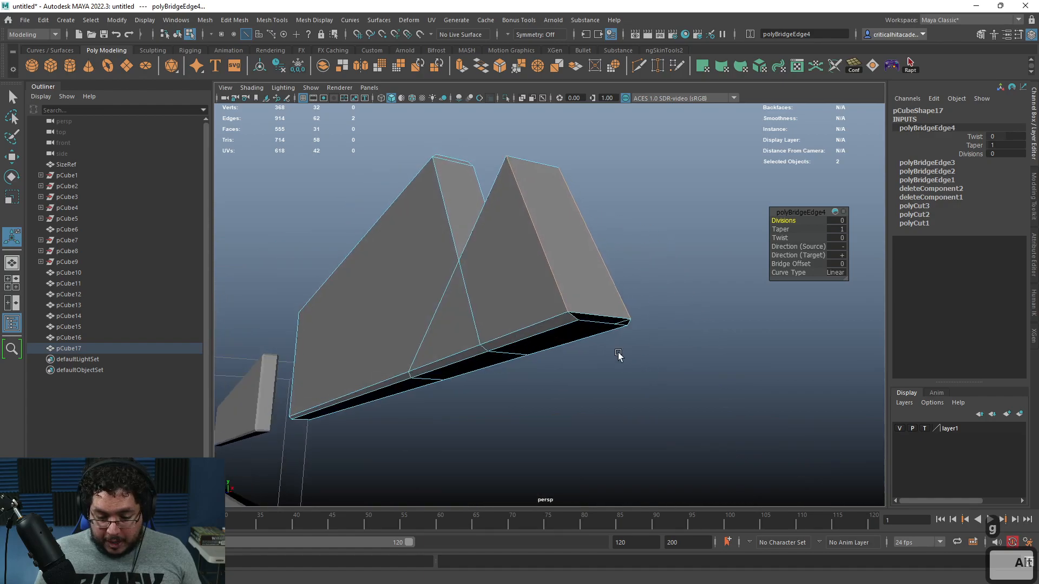
pyautogui.click(574, 317)
pyautogui.keyDown('shift'); pyautogui.click(631, 324); pyautogui.keyUp('shift')
pyautogui.press('g')
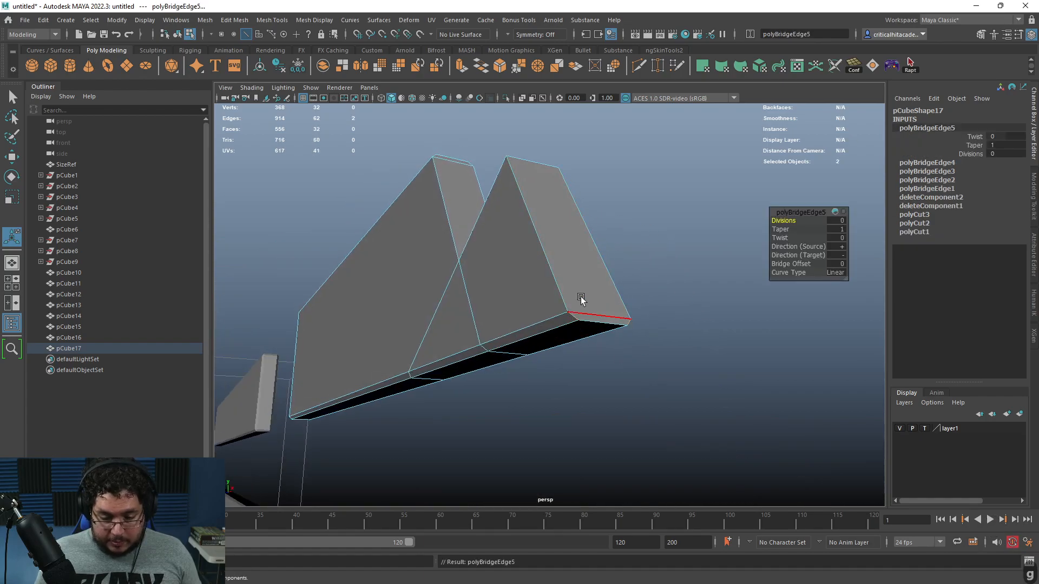
# - Lower the vertices at the peak of the broken end's lower splinter and return to object mode
pyautogui.keyDown('alt'); pyautogui.moveTo(582, 298); pyautogui.dragTo(587, 262); pyautogui.keyUp('alt')
pyautogui.moveTo(587, 262); pyautogui.dragTo(563, 248, button='right')
pyautogui.moveTo(673, 193); pyautogui.dragTo(607, 279)
pyautogui.press('w')
pyautogui.moveTo(662, 199); pyautogui.dragTo(661, 241)
pyautogui.keyDown('alt'); pyautogui.moveTo(678, 245); pyautogui.dragTo(620, 266); pyautogui.keyUp('alt')
pyautogui.moveTo(571, 270); pyautogui.dragTo(601, 250, button='right')
pyautogui.scroll(-5, 606, 259)
pyautogui.click(650, 274)
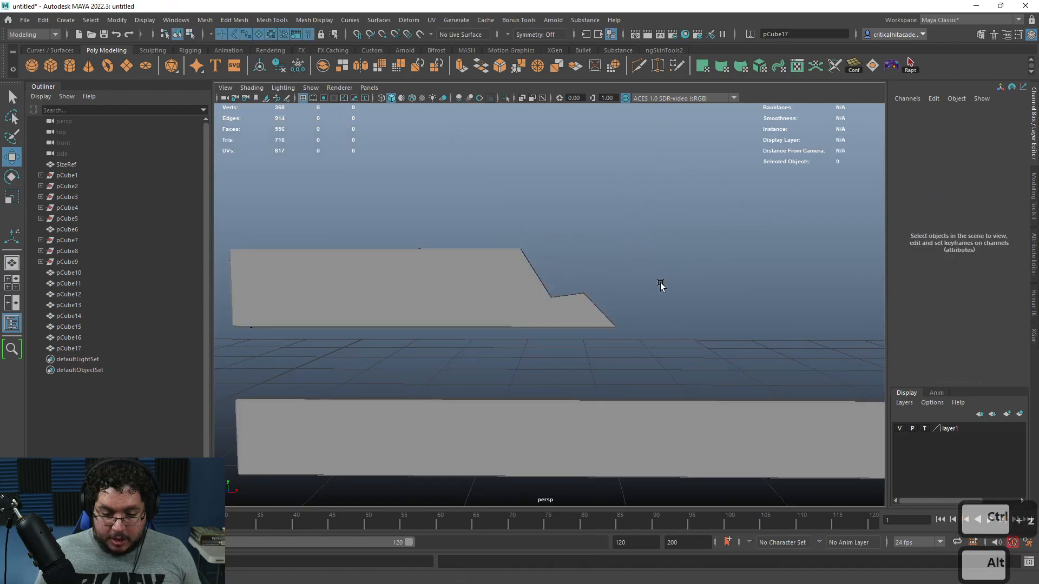
# - Slice the second plank from the top of the copied stack with two diagonal Multi-Cut lines crossing near its middle
pyautogui.scroll(-3, 650, 274)
pyautogui.keyDown('alt'); pyautogui.moveTo(645, 268); pyautogui.dragTo(605, 265, button='middle'); pyautogui.keyUp('alt')
pyautogui.click(605, 265)
pyautogui.press('f')
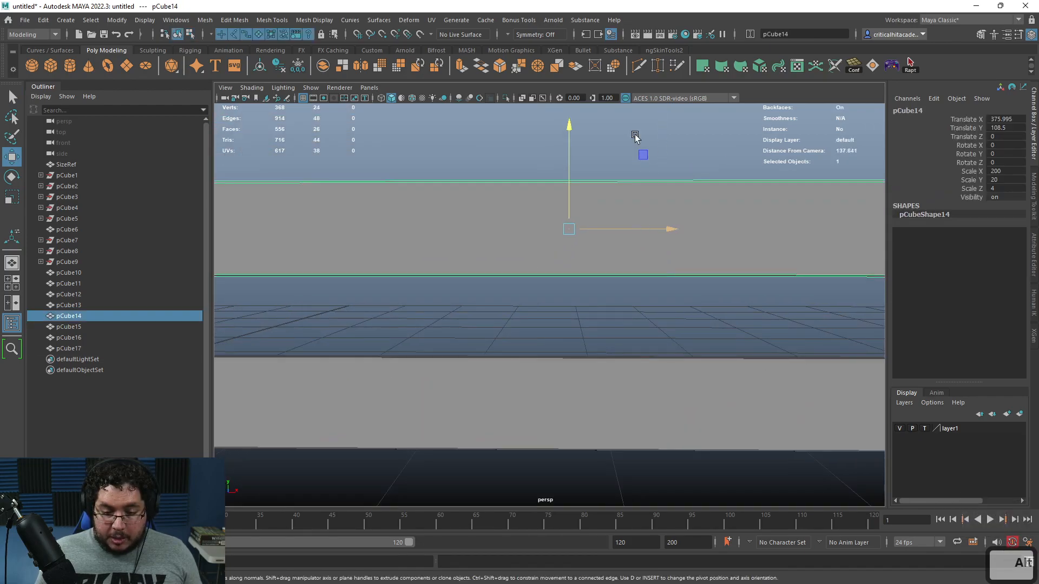
pyautogui.click(638, 71)
pyautogui.click(535, 150)
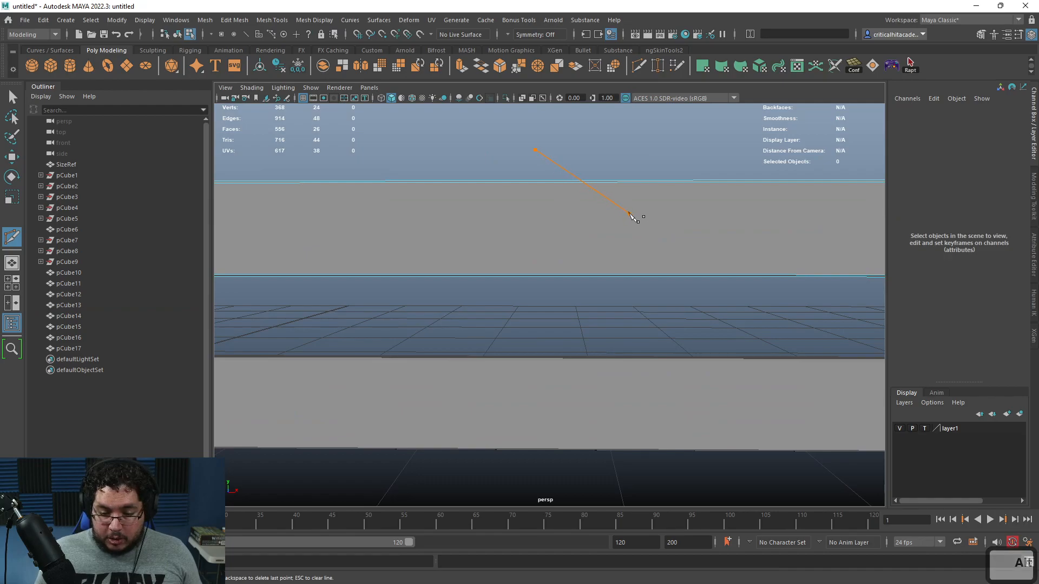
pyautogui.hotkey('ctrl', 'z')
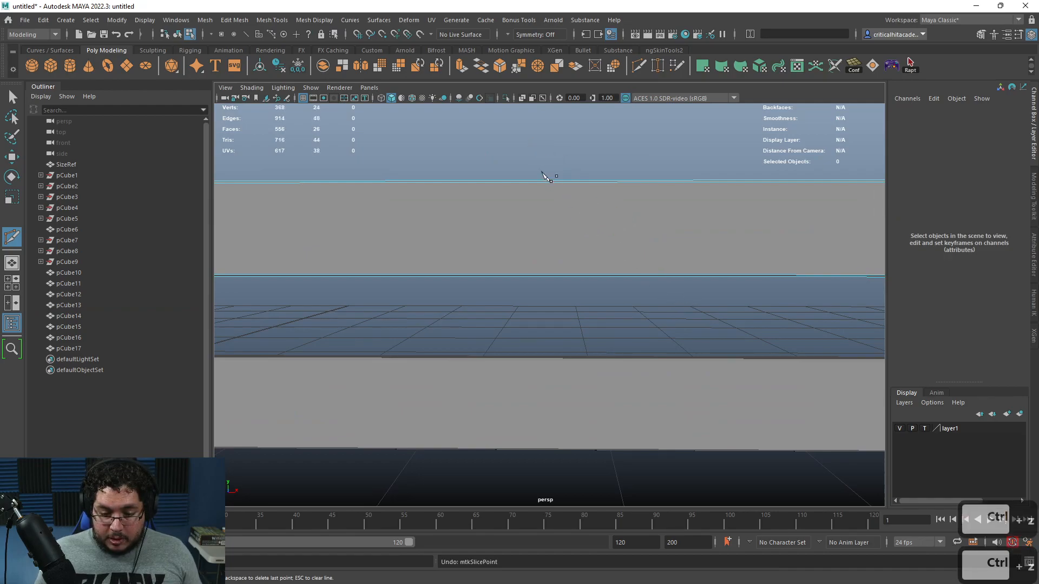
pyautogui.press('Return')
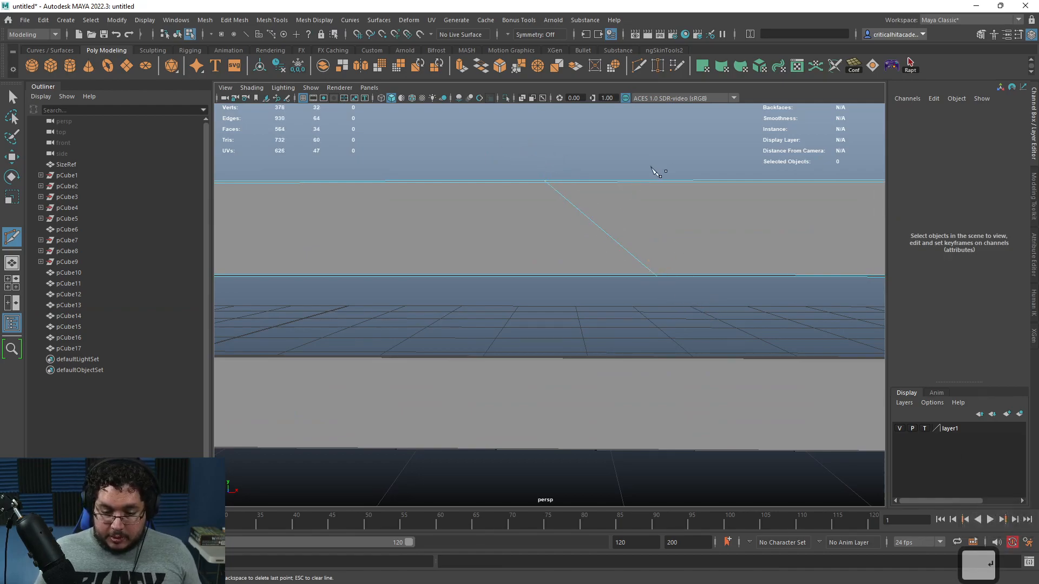
pyautogui.click(528, 296)
pyautogui.press('Return')
# - Delete the second plank's faces on the lower-X side of the cuts, keeping the half with the pointed end
pyautogui.press('q')
pyautogui.moveTo(563, 179); pyautogui.dragTo(558, 181, button='right')
pyautogui.click(532, 190)
pyautogui.press('BackSpace')
pyautogui.click(586, 237)
pyautogui.press('BackSpace')
pyautogui.keyDown('alt'); pyautogui.moveTo(431, 308); pyautogui.dragTo(463, 271, button='right'); pyautogui.keyUp('alt')
pyautogui.moveTo(420, 239); pyautogui.dragTo(349, 289)
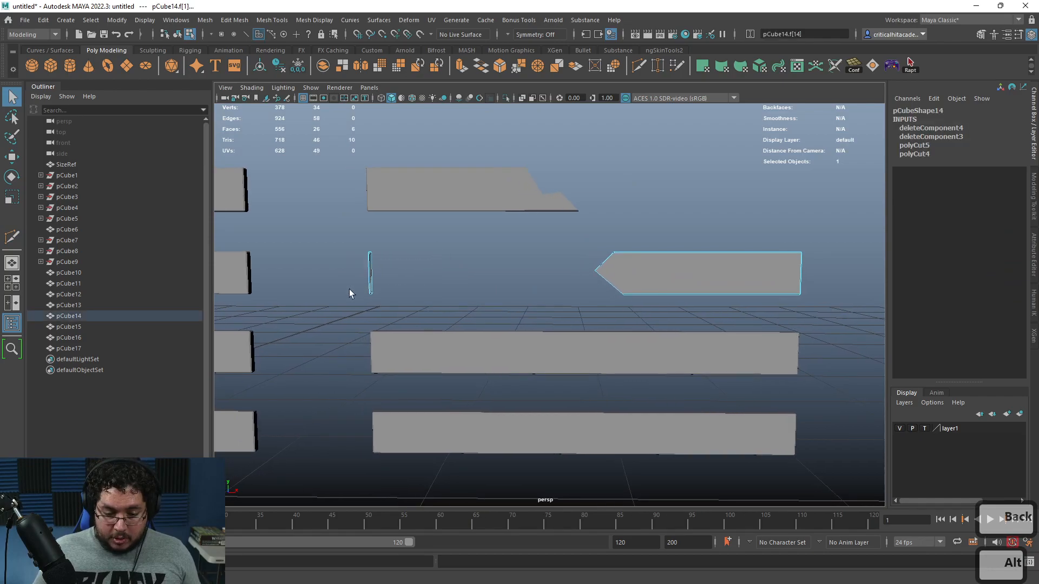
pyautogui.press('BackSpace')
pyautogui.moveTo(424, 253); pyautogui.dragTo(346, 311)
pyautogui.press('BackSpace')
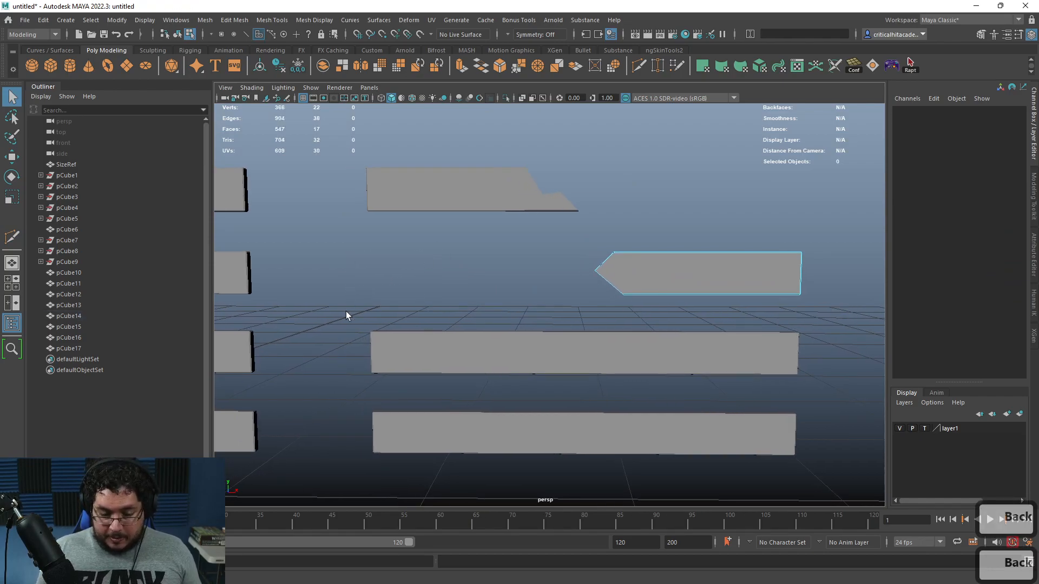
# - Bridge the open border edges across the upper slope of the second broken plank's pointed end
pyautogui.keyDown('alt'); pyautogui.moveTo(345, 314); pyautogui.dragTo(355, 271, button='middle'); pyautogui.keyUp('alt')
pyautogui.keyDown('alt'); pyautogui.moveTo(355, 271); pyautogui.dragTo(475, 248); pyautogui.keyUp('alt')
pyautogui.press('q')
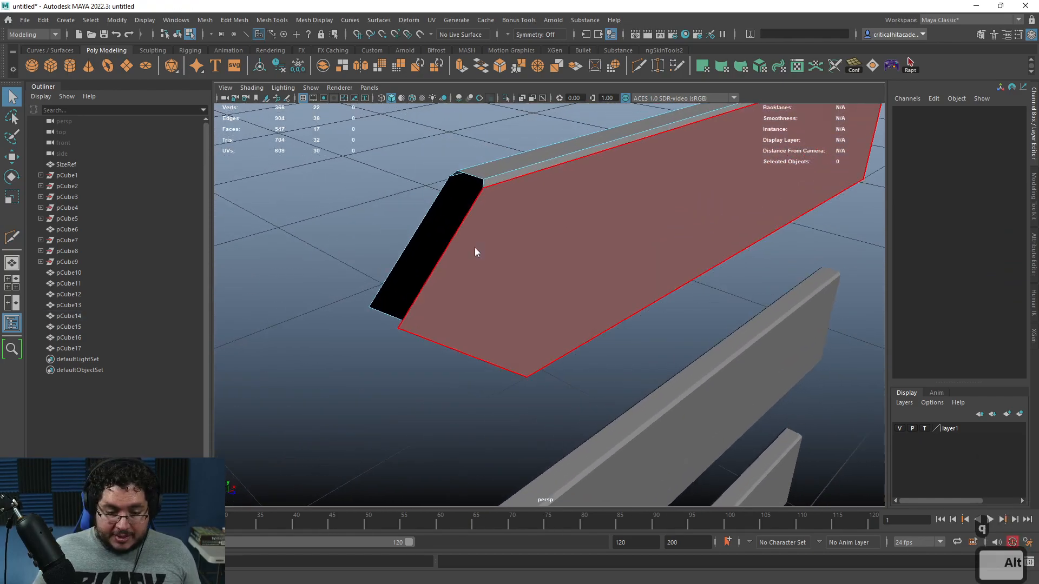
pyautogui.click(484, 186)
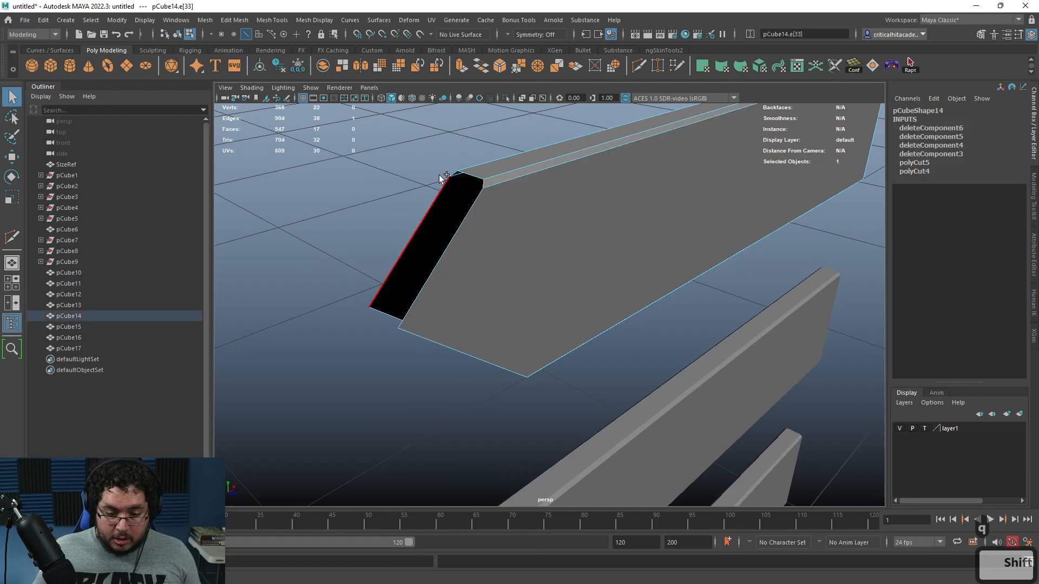
pyautogui.click(486, 71)
pyautogui.click(468, 225)
pyautogui.keyDown('shift'); pyautogui.click(432, 221); pyautogui.keyUp('shift')
pyautogui.press('g')
# - Bridge the remaining gaps on the pointed end's lower slope and chamfers, and return to object mode
pyautogui.keyDown('alt'); pyautogui.moveTo(438, 227); pyautogui.dragTo(531, 197); pyautogui.keyUp('alt')
pyautogui.click(485, 70)
pyautogui.click(486, 215)
pyautogui.keyDown('shift'); pyautogui.click(542, 248); pyautogui.keyUp('shift')
pyautogui.press('g')
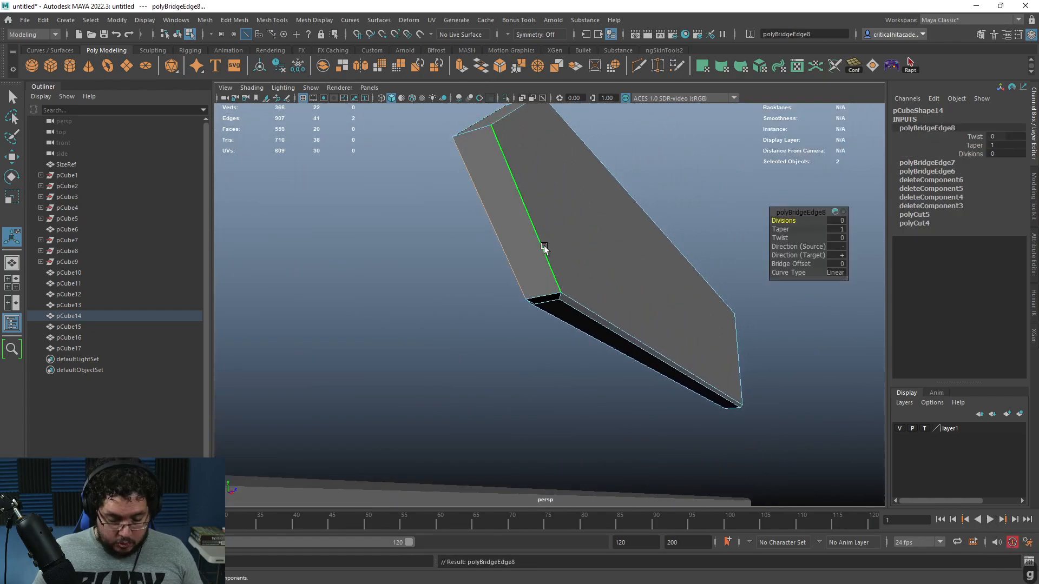
pyautogui.keyDown('alt'); pyautogui.moveTo(545, 247); pyautogui.dragTo(557, 244); pyautogui.keyUp('alt')
pyautogui.click(497, 226)
pyautogui.press('g')
pyautogui.keyDown('alt'); pyautogui.moveTo(497, 230); pyautogui.dragTo(460, 260, button='right'); pyautogui.keyUp('alt')
pyautogui.keyDown('alt'); pyautogui.moveTo(460, 259); pyautogui.dragTo(522, 260); pyautogui.keyUp('alt')
pyautogui.moveTo(522, 260); pyautogui.dragTo(550, 262, button='right')
pyautogui.click(578, 192)
pyautogui.keyDown('alt'); pyautogui.moveTo(549, 262); pyautogui.dragTo(528, 252); pyautogui.keyUp('alt')
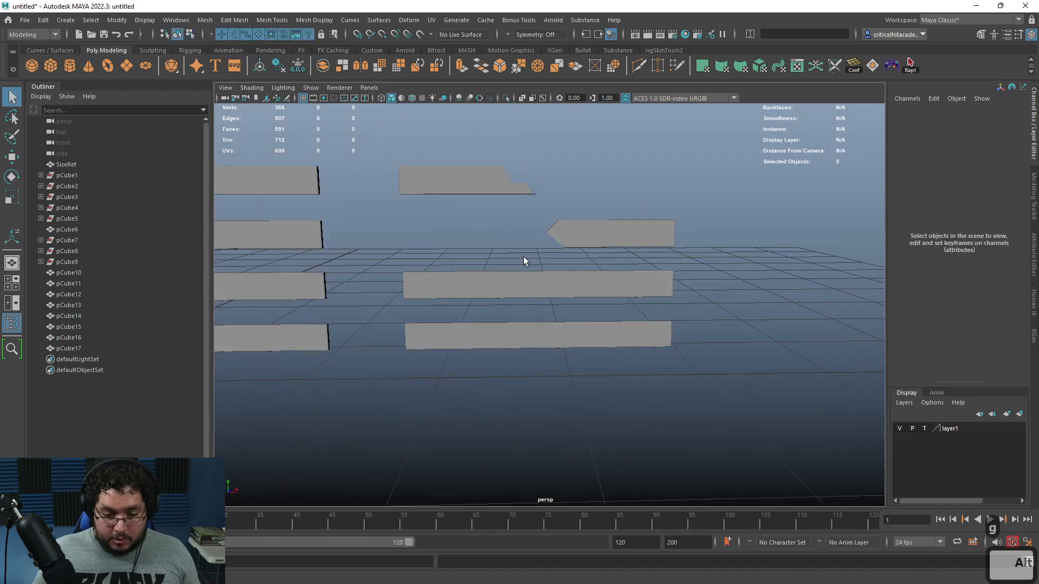
# - Slice the third plank from the top of the copied stack with two opposing slanted Multi-Cut lines either side of its middle
pyautogui.click(543, 295)
pyautogui.keyDown('alt'); pyautogui.moveTo(543, 297); pyautogui.dragTo(566, 257, button='right'); pyautogui.keyUp('alt')
pyautogui.keyDown('alt'); pyautogui.moveTo(566, 257); pyautogui.dragTo(596, 184, button='middle'); pyautogui.keyUp('alt')
pyautogui.click(640, 71)
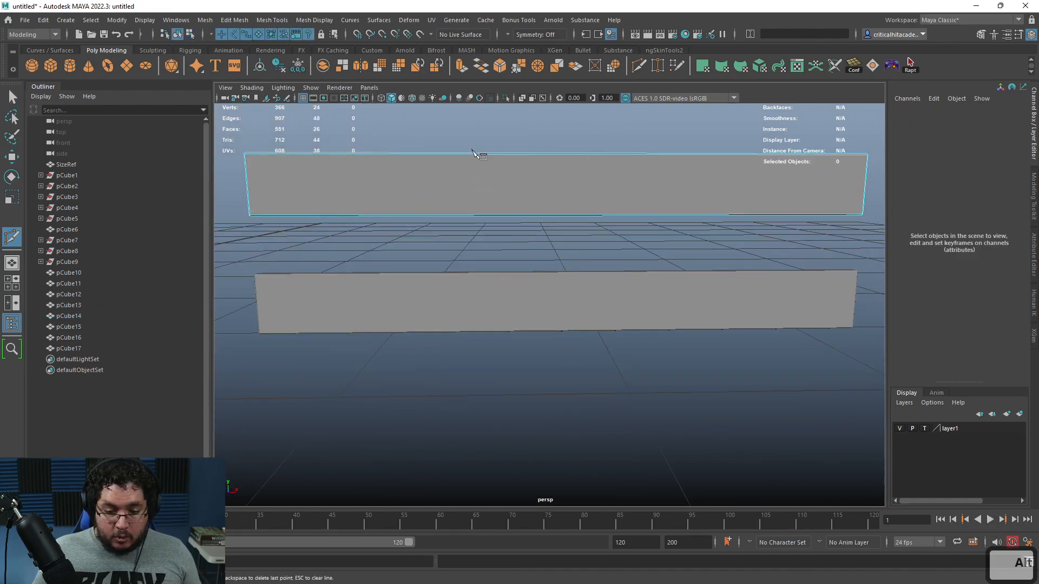
pyautogui.moveTo(471, 130); pyautogui.dragTo(513, 222)
pyautogui.keyDown('alt'); pyautogui.moveTo(629, 233); pyautogui.dragTo(578, 246, button='middle'); pyautogui.keyUp('alt')
pyautogui.keyDown('alt'); pyautogui.moveTo(578, 246); pyautogui.dragTo(548, 253, button='right'); pyautogui.keyUp('alt')
pyautogui.moveTo(626, 178); pyautogui.dragTo(614, 213)
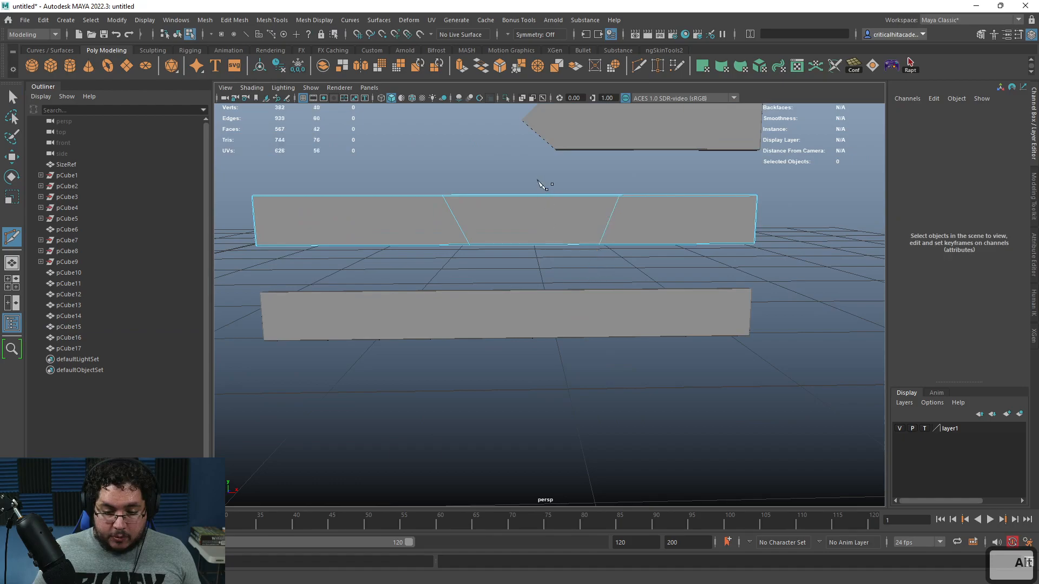
# - Add a vertical cut at the third plank's middle and lower its top vertices to make a shallow dip
pyautogui.press('q')
pyautogui.moveTo(509, 218); pyautogui.dragTo(510, 217)
pyautogui.press('w')
pyautogui.moveTo(541, 160); pyautogui.dragTo(541, 172)
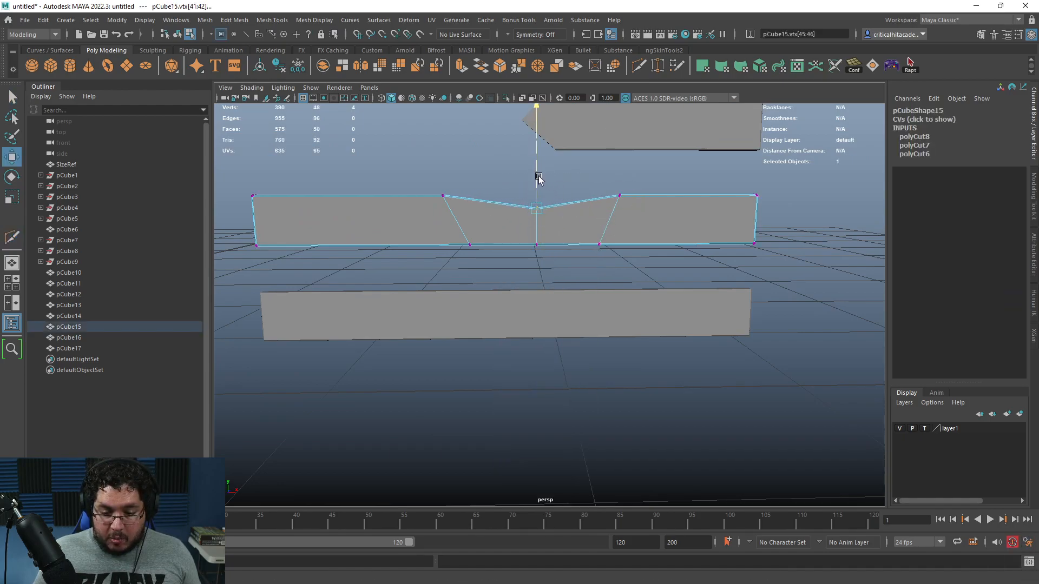
# - Raise the third plank's bottom vertices at the higher-X slanted cut and return to object mode
pyautogui.keyDown('alt'); pyautogui.moveTo(636, 248); pyautogui.dragTo(645, 229, button='middle'); pyautogui.keyUp('alt')
pyautogui.moveTo(644, 218); pyautogui.dragTo(604, 236)
pyautogui.moveTo(608, 200); pyautogui.dragTo(610, 192)
pyautogui.moveTo(683, 214); pyautogui.dragTo(711, 203, button='right')
pyautogui.click(709, 246)
pyautogui.scroll(-5, 694, 257)
pyautogui.keyDown('alt'); pyautogui.moveTo(693, 257); pyautogui.dragTo(707, 260); pyautogui.keyUp('alt')
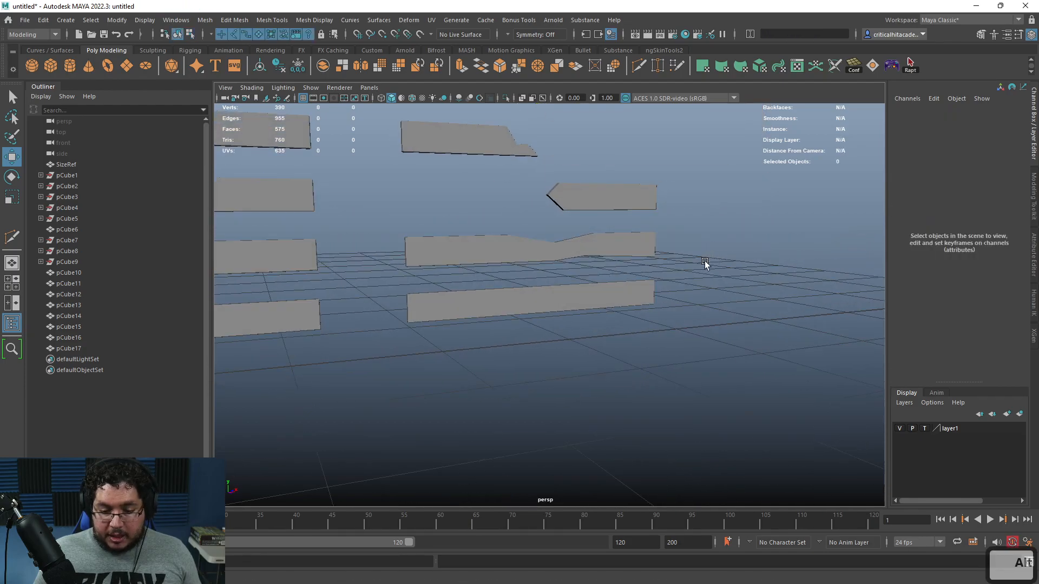
# - Bevel the third plank's middle edge loop with fraction 0.5 and one segment to flatten the dip
pyautogui.scroll(3, 703, 261)
pyautogui.keyDown('alt'); pyautogui.moveTo(596, 275); pyautogui.dragTo(631, 256, button='middle'); pyautogui.keyUp('alt')
pyautogui.keyDown('alt'); pyautogui.moveTo(582, 212); pyautogui.dragTo(546, 230); pyautogui.keyUp('alt')
pyautogui.click(541, 288)
pyautogui.keyDown('alt'); pyautogui.moveTo(583, 264); pyautogui.dragTo(564, 288, button='middle'); pyautogui.keyUp('alt')
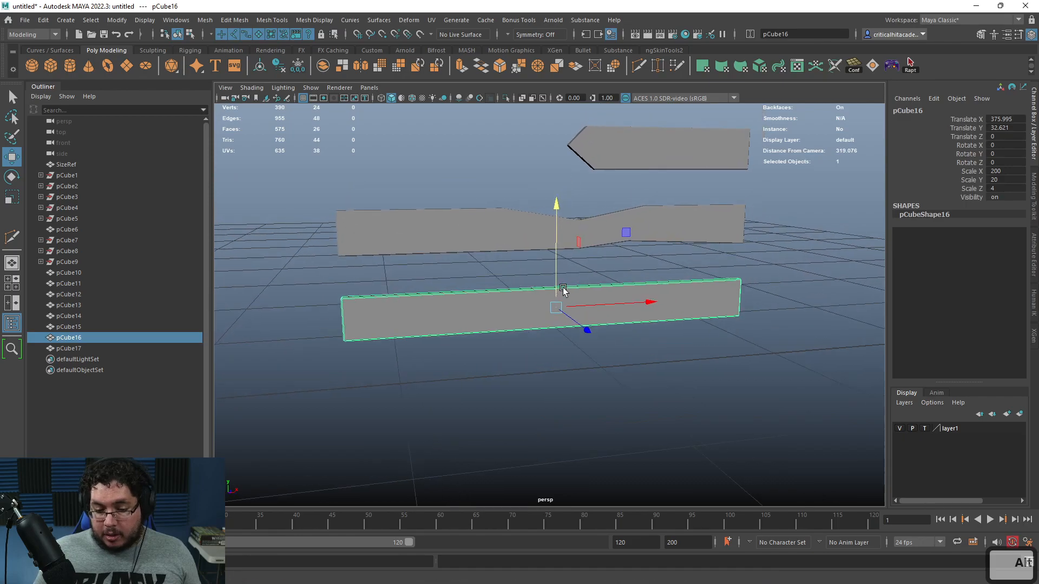
pyautogui.scroll(3, 564, 287)
pyautogui.click(619, 196)
pyautogui.moveTo(619, 197); pyautogui.dragTo(620, 174, button='right')
pyautogui.doubleClick(596, 203)
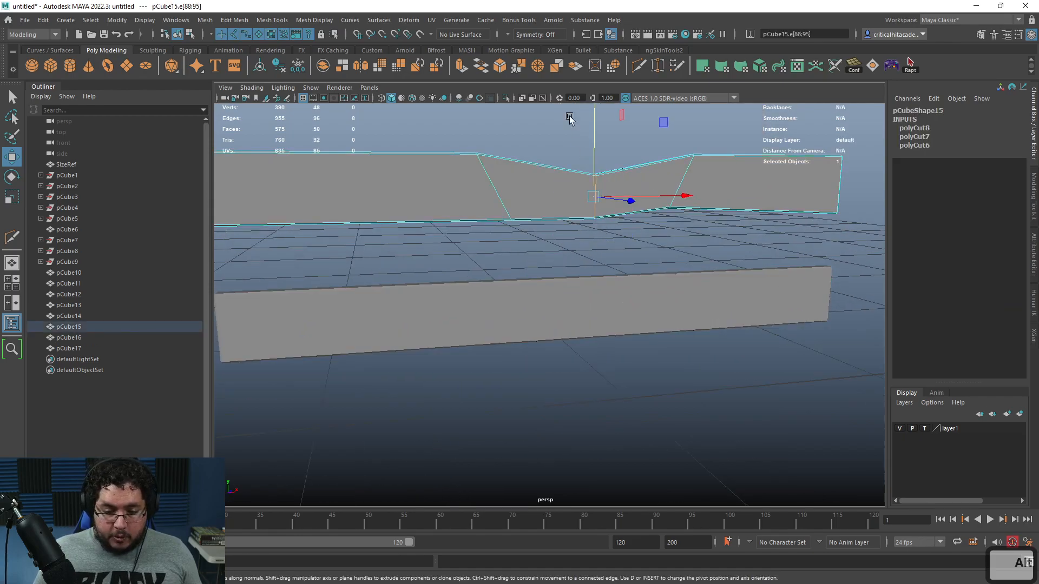
pyautogui.click(499, 69)
pyautogui.keyDown('alt'); pyautogui.moveTo(669, 227); pyautogui.dragTo(633, 229); pyautogui.keyUp('alt')
pyautogui.moveTo(620, 179); pyautogui.dragTo(641, 149, button='right')
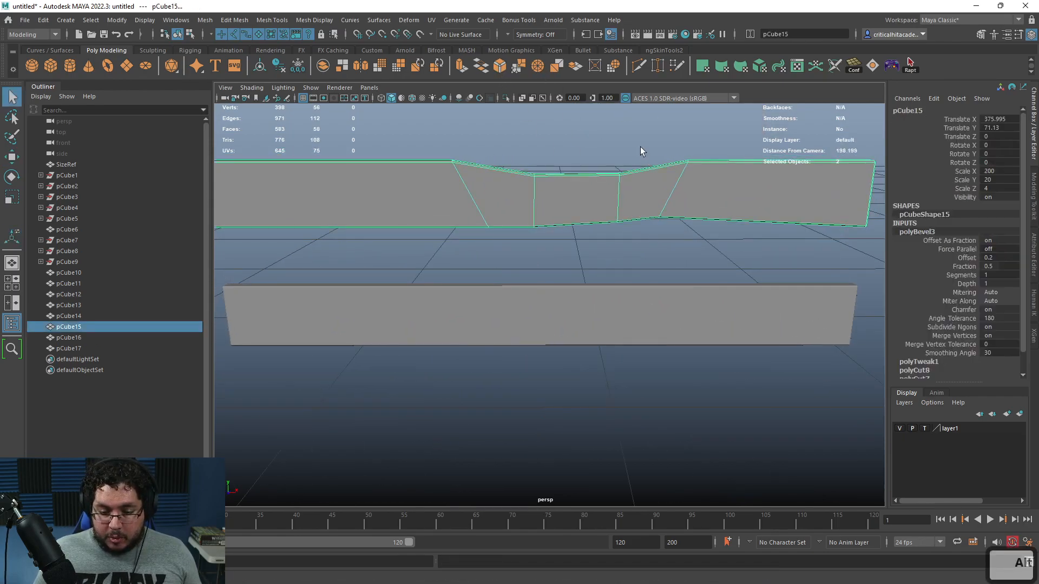
pyautogui.click(641, 148)
# - Slice the bottom plank of the copied stack with four slanted Multi-Cut lines around its middle
pyautogui.scroll(-5, 641, 149)
pyautogui.keyDown('alt'); pyautogui.moveTo(592, 242); pyautogui.dragTo(633, 218, button='middle'); pyautogui.keyUp('alt')
pyautogui.keyDown('alt'); pyautogui.moveTo(633, 218); pyautogui.dragTo(628, 192); pyautogui.keyUp('alt')
pyautogui.click(597, 269)
pyautogui.keyDown('alt'); pyautogui.moveTo(597, 269); pyautogui.dragTo(629, 272); pyautogui.keyUp('alt')
pyautogui.scroll(5, 629, 266)
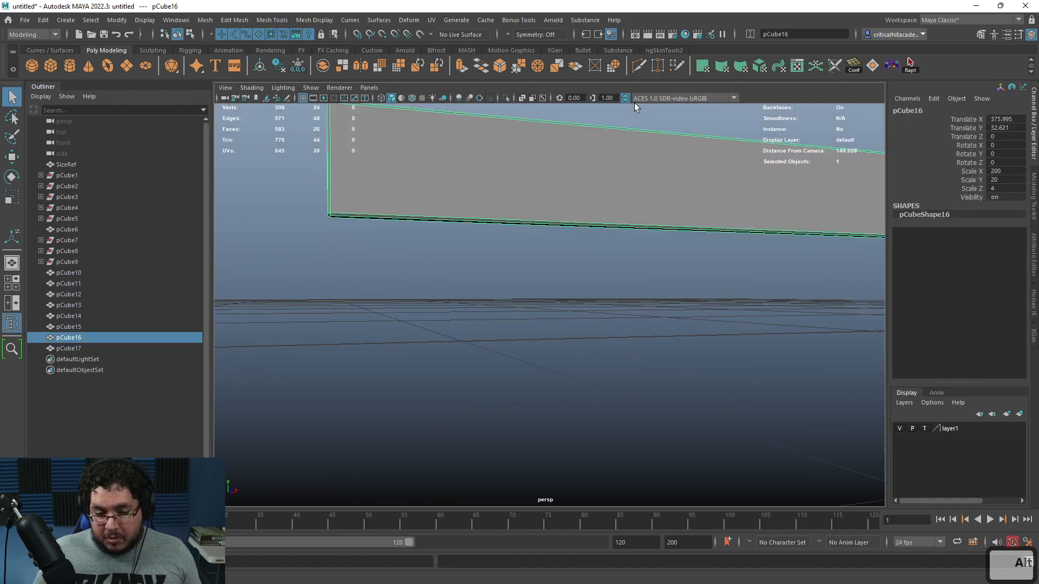
pyautogui.click(639, 71)
pyautogui.keyDown('alt'); pyautogui.moveTo(632, 131); pyautogui.dragTo(541, 226); pyautogui.keyUp('alt')
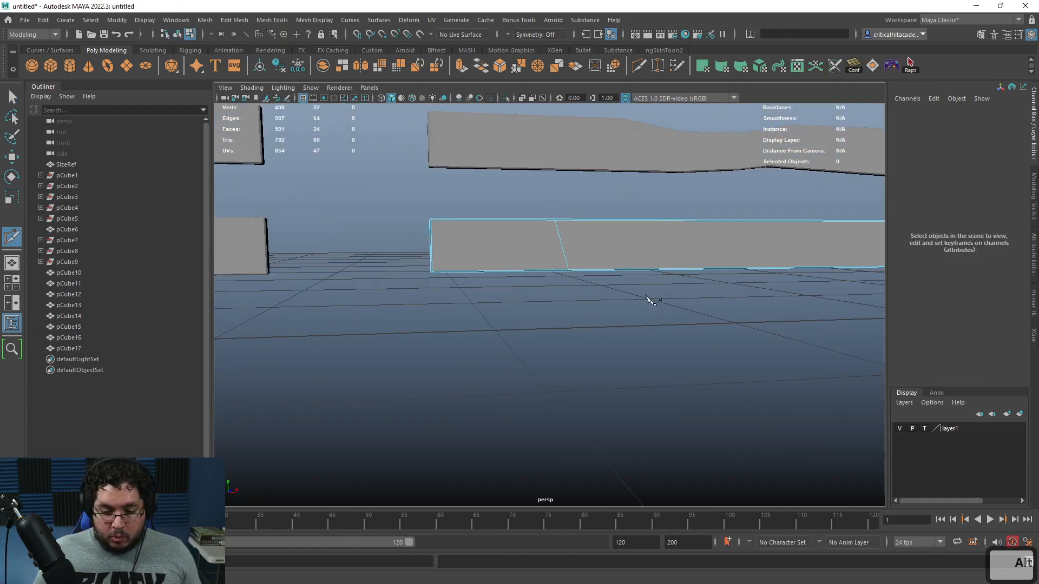
pyautogui.keyDown('alt'); pyautogui.moveTo(652, 299); pyautogui.dragTo(574, 260); pyautogui.keyUp('alt')
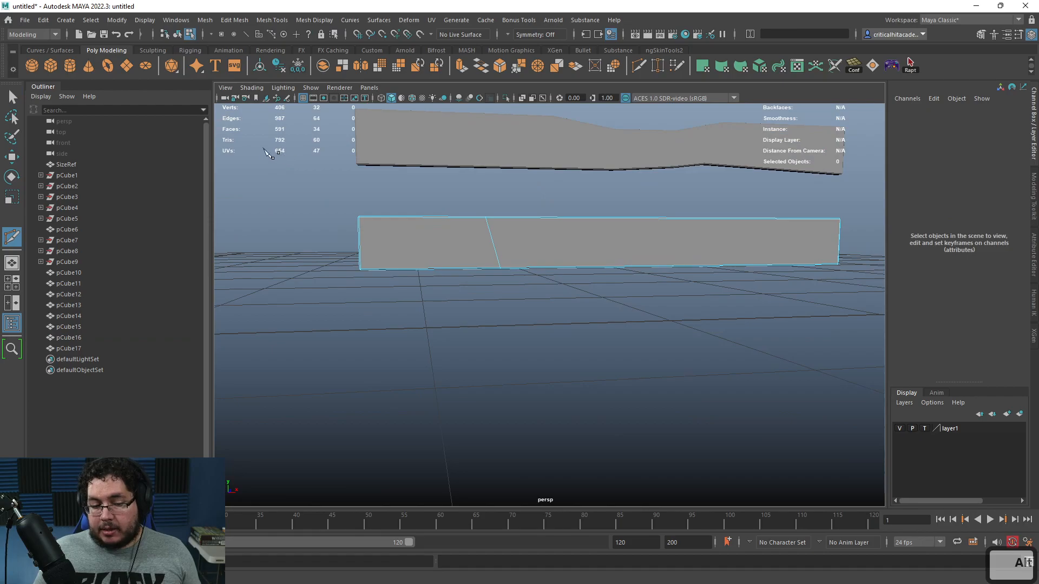
pyautogui.keyDown('alt'); pyautogui.moveTo(493, 240); pyautogui.dragTo(483, 243); pyautogui.keyUp('alt')
pyautogui.click(478, 268)
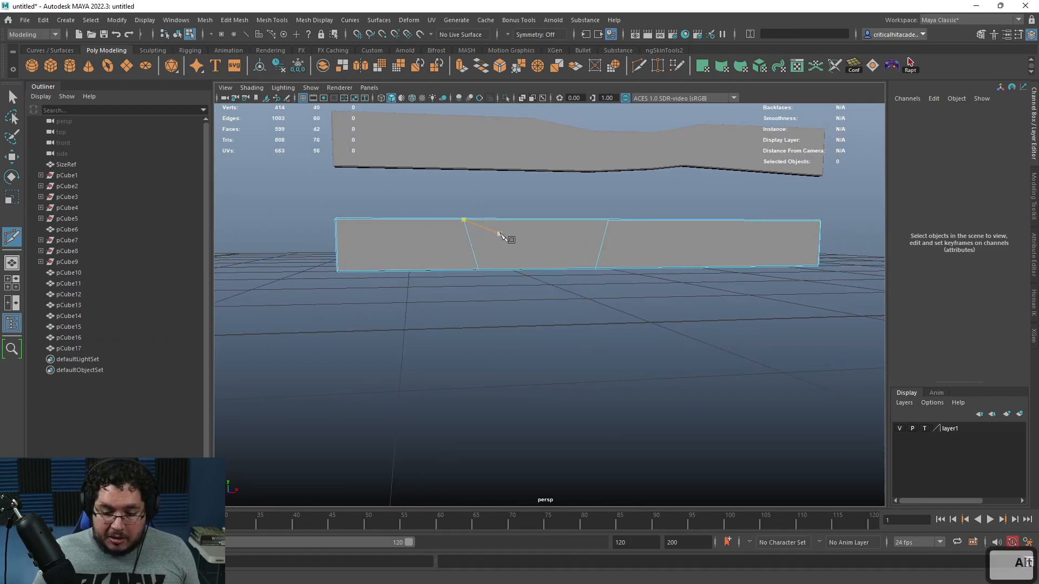
pyautogui.moveTo(557, 342); pyautogui.dragTo(554, 343)
pyautogui.press('q')
# - Lower the top vertices of the bottom plank's third cut line to form a V-shaped notch in its upper edge
pyautogui.scroll(5, 566, 244)
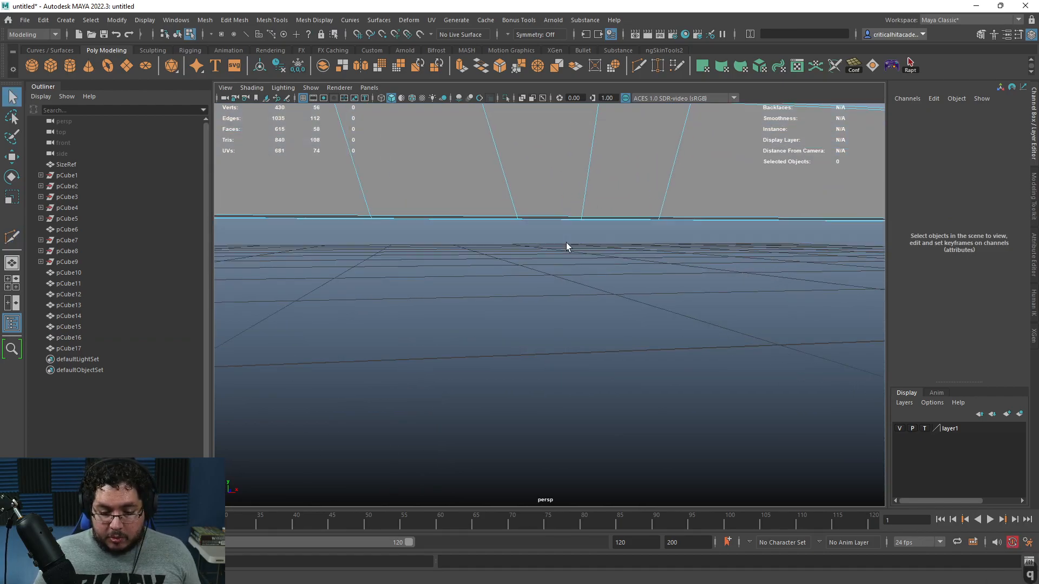
pyautogui.keyDown('alt'); pyautogui.moveTo(572, 184); pyautogui.dragTo(577, 242, button='middle'); pyautogui.keyUp('alt')
pyautogui.click(594, 188)
pyautogui.press('w')
pyautogui.moveTo(593, 190); pyautogui.dragTo(563, 191, button='right')
pyautogui.keyDown('alt'); pyautogui.moveTo(612, 159); pyautogui.dragTo(609, 158); pyautogui.keyUp('alt')
pyautogui.moveTo(620, 124); pyautogui.dragTo(561, 182)
pyautogui.press('4')
pyautogui.press('w')
pyautogui.moveTo(599, 150); pyautogui.dragTo(590, 197)
# - Raise the bottom vertices of the bottom plank's fourth cut line slightly and return to object mode
pyautogui.press('6')
pyautogui.scroll(-5, 639, 259)
pyautogui.moveTo(636, 265)
pyautogui.keyDown('alt'); pyautogui.mouseDown()
pyautogui.moveTo(612, 316)
pyautogui.moveTo(591, 284)
pyautogui.moveTo(601, 253)
pyautogui.mouseUp(); pyautogui.keyUp('alt')
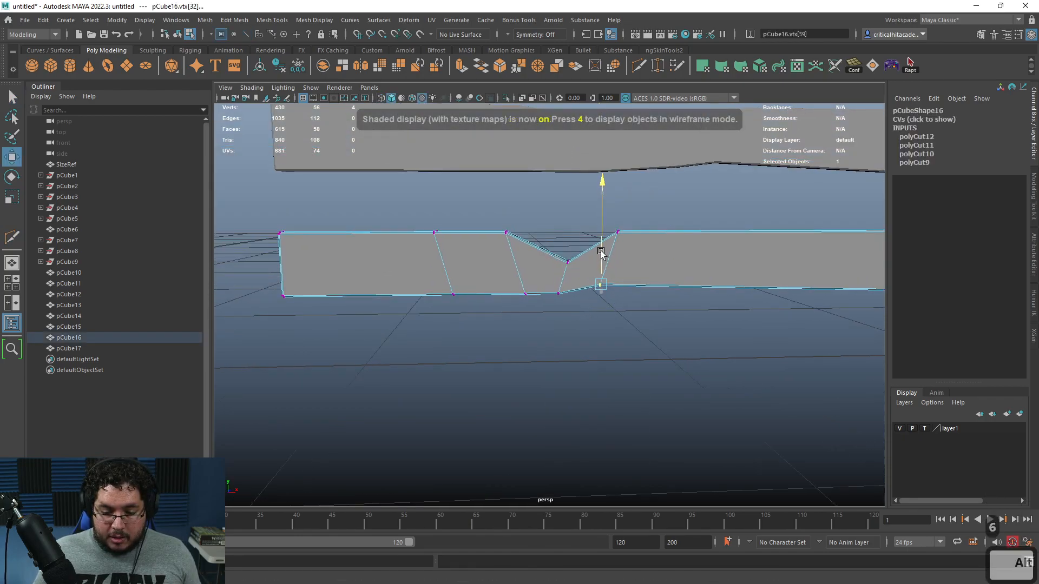
pyautogui.keyDown('alt'); pyautogui.moveTo(652, 309); pyautogui.dragTo(569, 285, button='middle'); pyautogui.keyUp('alt')
pyautogui.scroll(-2, 630, 240)
pyautogui.moveTo(631, 242); pyautogui.dragTo(657, 219, button='right')
pyautogui.click(647, 281)
# - Examine the whole kit, selecting the groups of posts, intact planks and broken planks one after another
pyautogui.scroll(-4, 647, 280)
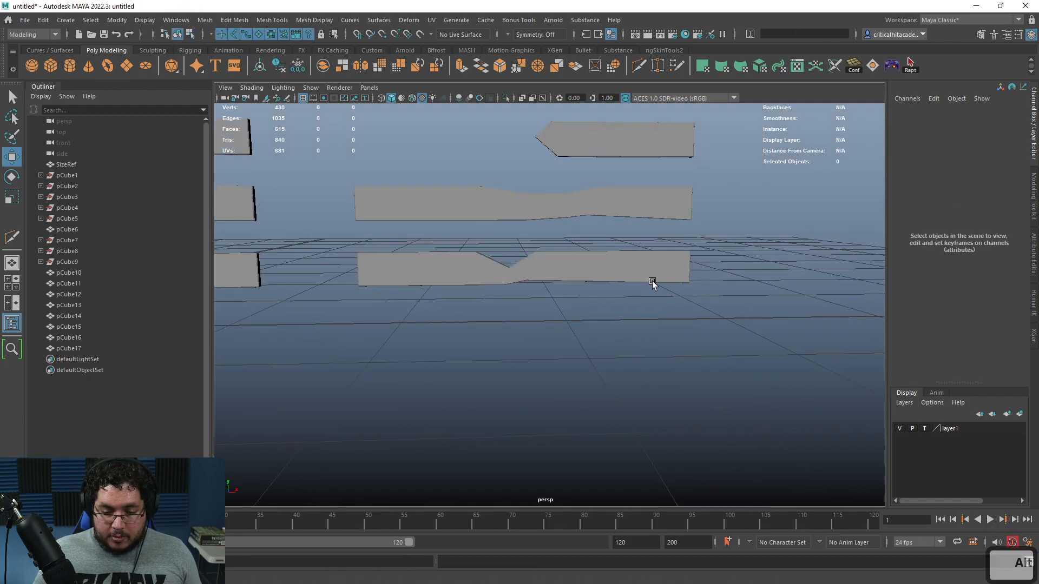
pyautogui.keyDown('alt'); pyautogui.moveTo(647, 281); pyautogui.dragTo(660, 291); pyautogui.keyUp('alt')
pyautogui.scroll(-3, 660, 290)
pyautogui.keyDown('alt'); pyautogui.moveTo(611, 293); pyautogui.dragTo(680, 284, button='middle'); pyautogui.keyUp('alt')
pyautogui.scroll(-3, 680, 285)
pyautogui.keyDown('alt'); pyautogui.moveTo(679, 285); pyautogui.dragTo(645, 297); pyautogui.keyUp('alt')
pyautogui.keyDown('alt'); pyautogui.moveTo(472, 312); pyautogui.dragTo(472, 306, button='middle'); pyautogui.keyUp('alt')
pyautogui.moveTo(465, 228); pyautogui.dragTo(370, 295)
pyautogui.click(561, 295)
pyautogui.moveTo(585, 195); pyautogui.dragTo(641, 320)
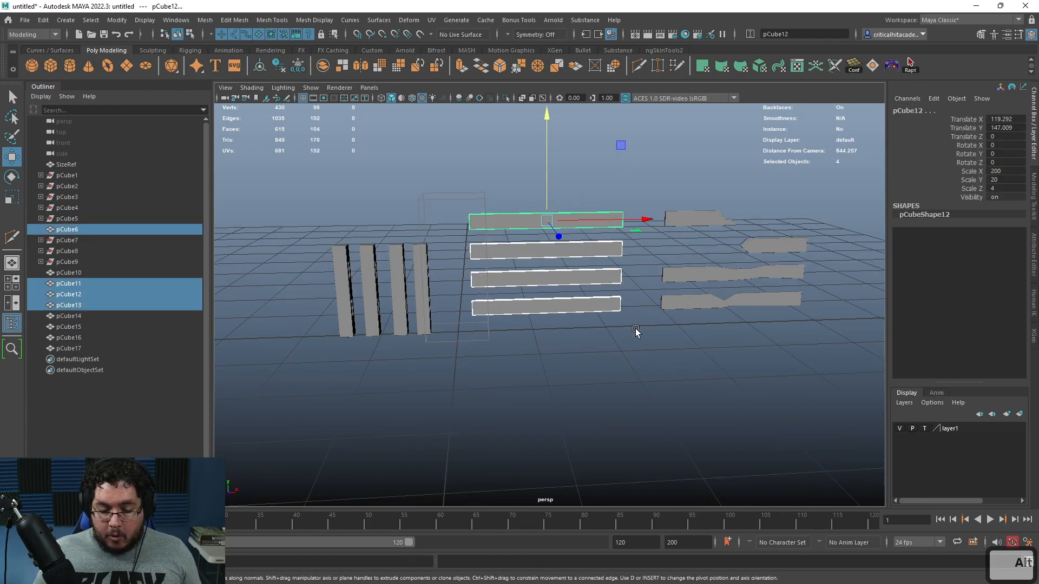
pyautogui.click(563, 190)
pyautogui.moveTo(564, 190); pyautogui.dragTo(654, 306)
pyautogui.click(720, 301)
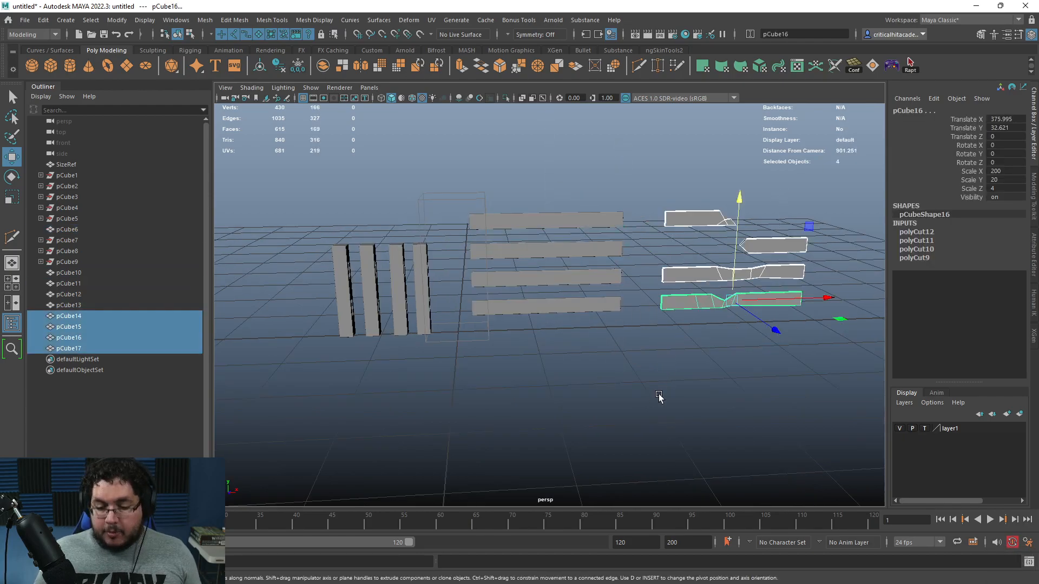
pyautogui.click(684, 382)
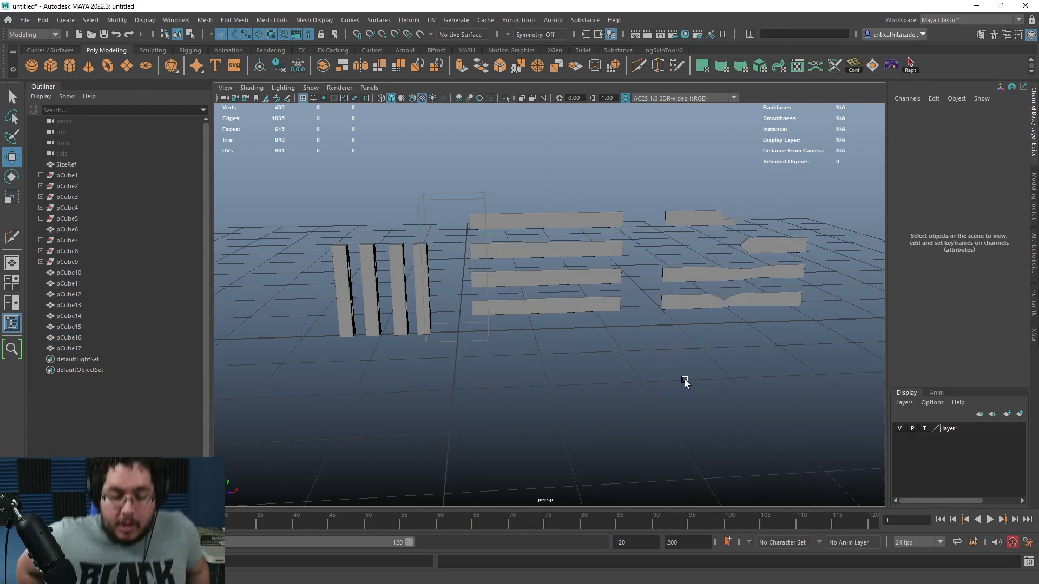
# - Try to separate all the fence pieces at once
pyautogui.scroll(-3, 777, 238)
pyautogui.moveTo(777, 237); pyautogui.dragTo(398, 372)
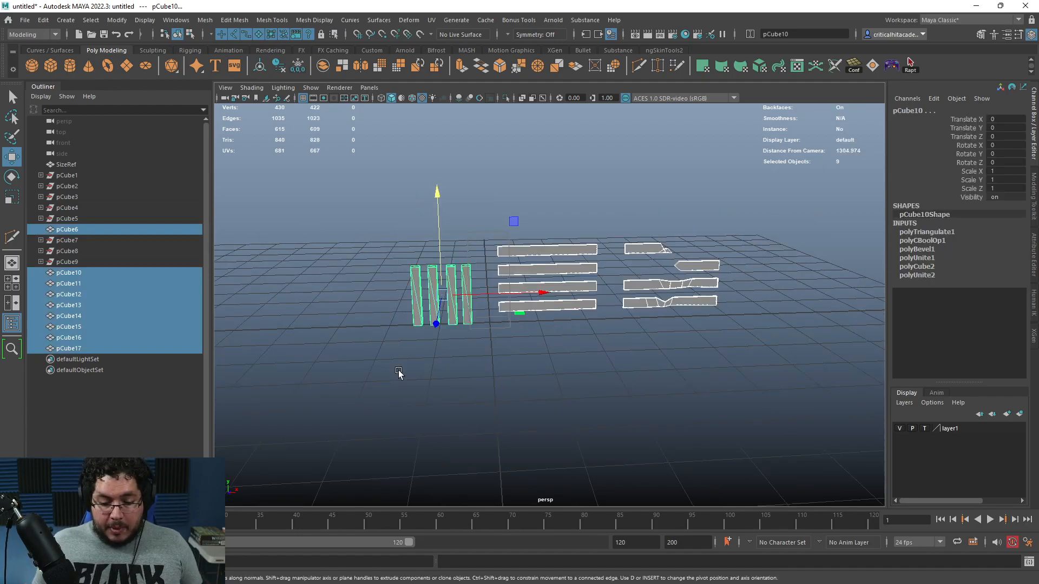
pyautogui.click(209, 21)
pyautogui.click(233, 69)
pyautogui.scroll(3, 503, 305)
pyautogui.keyDown('alt'); pyautogui.moveTo(503, 304); pyautogui.dragTo(541, 307); pyautogui.keyUp('alt')
pyautogui.click(632, 205)
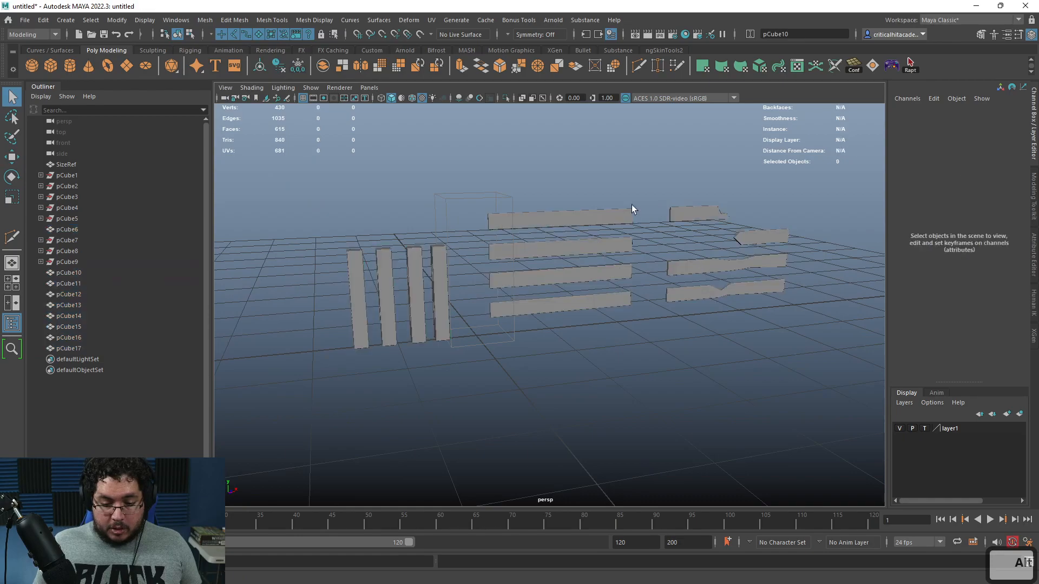
# - Separate the combined fence post mesh into individual posts
pyautogui.click(372, 278)
pyautogui.click(205, 20)
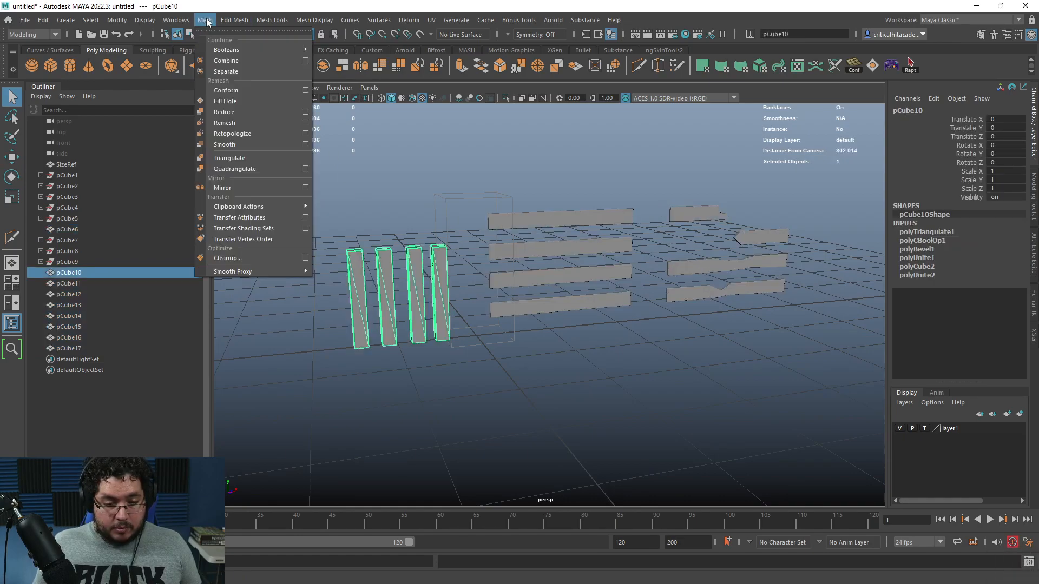
pyautogui.click(229, 70)
pyautogui.click(394, 186)
# - Unparent all the fence posts and planks from their groups
pyautogui.scroll(-3, 394, 186)
pyautogui.moveTo(730, 189); pyautogui.dragTo(388, 378)
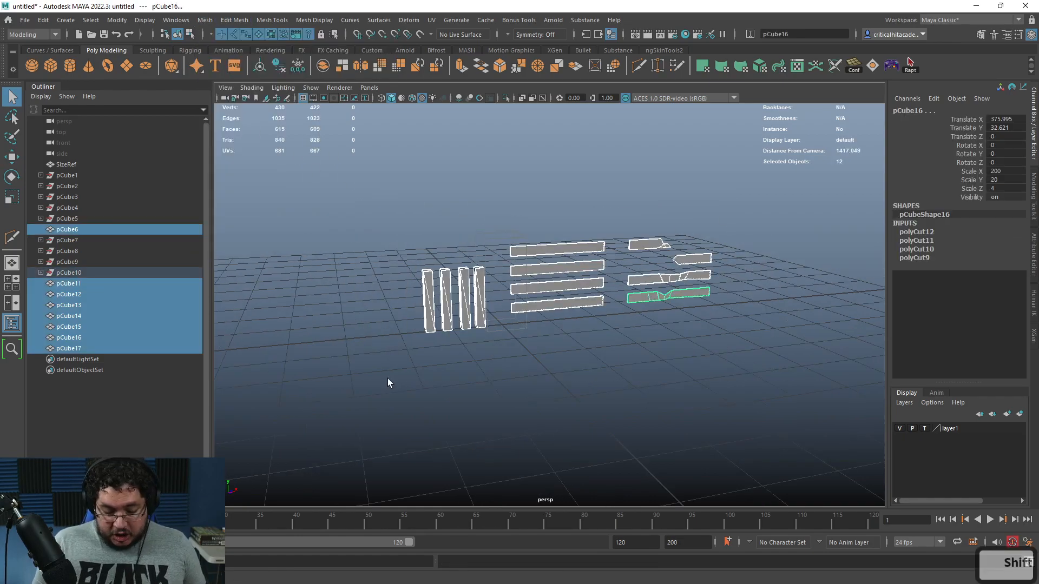
pyautogui.hotkey('shift', 'p')
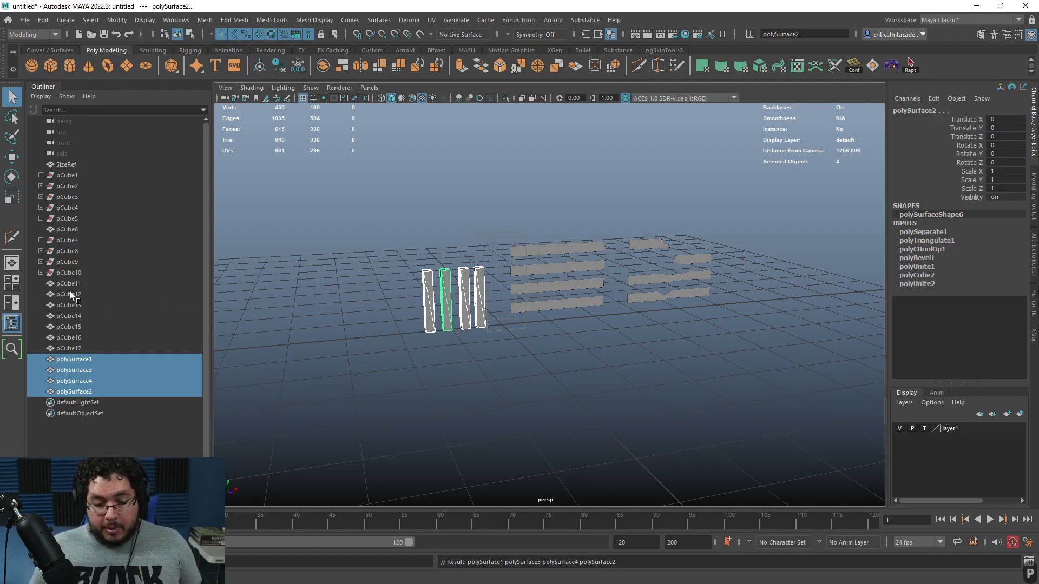
# - Delete the construction history and freeze the transformations of all the fence pieces
pyautogui.moveTo(739, 211); pyautogui.dragTo(368, 391)
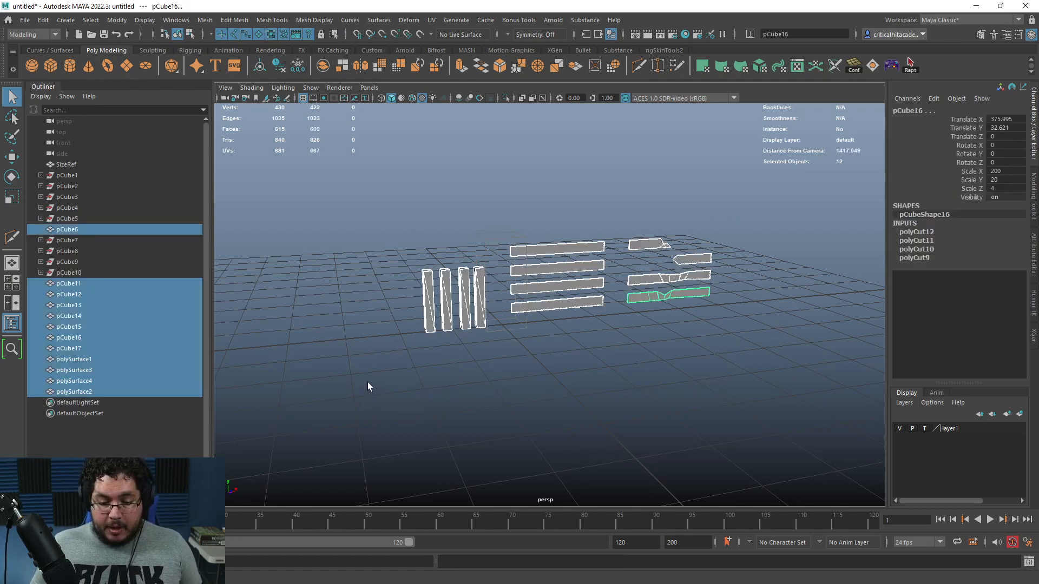
pyautogui.click(298, 67)
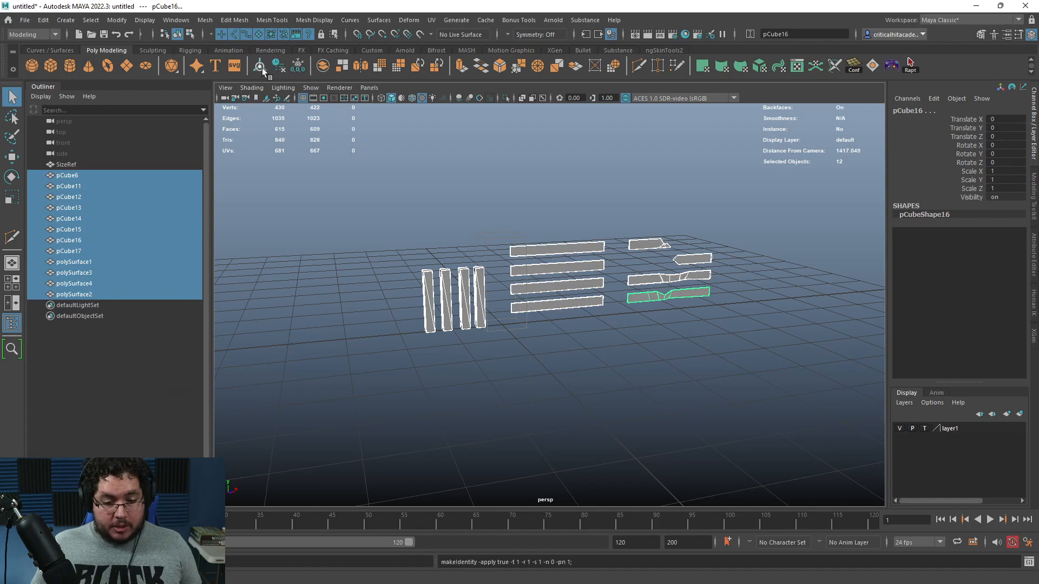
pyautogui.keyDown('alt'); pyautogui.moveTo(487, 252); pyautogui.dragTo(512, 260, button='right'); pyautogui.keyUp('alt')
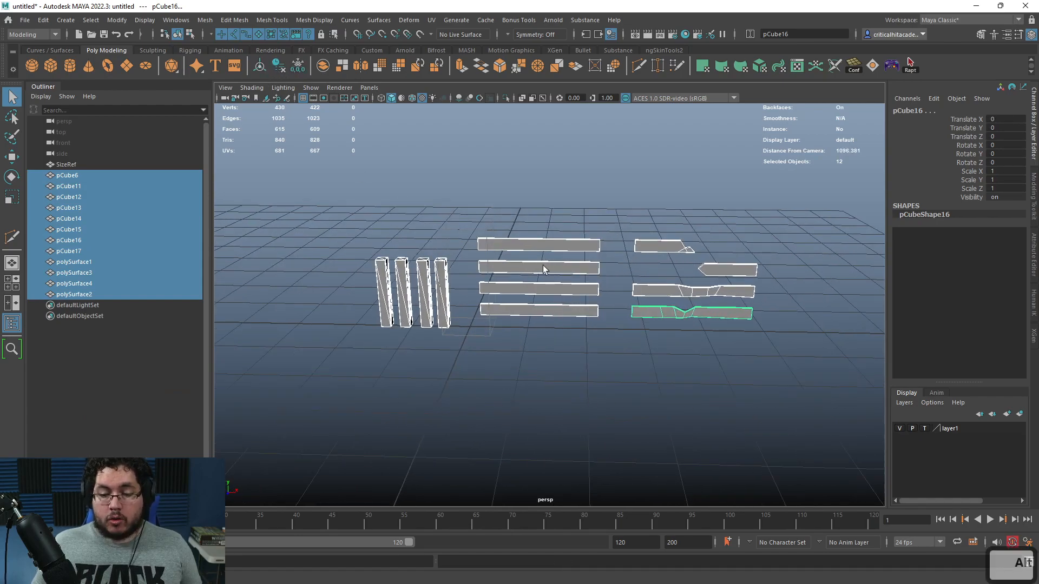
pyautogui.keyDown('alt'); pyautogui.moveTo(352, 227); pyautogui.dragTo(520, 222); pyautogui.keyUp('alt')
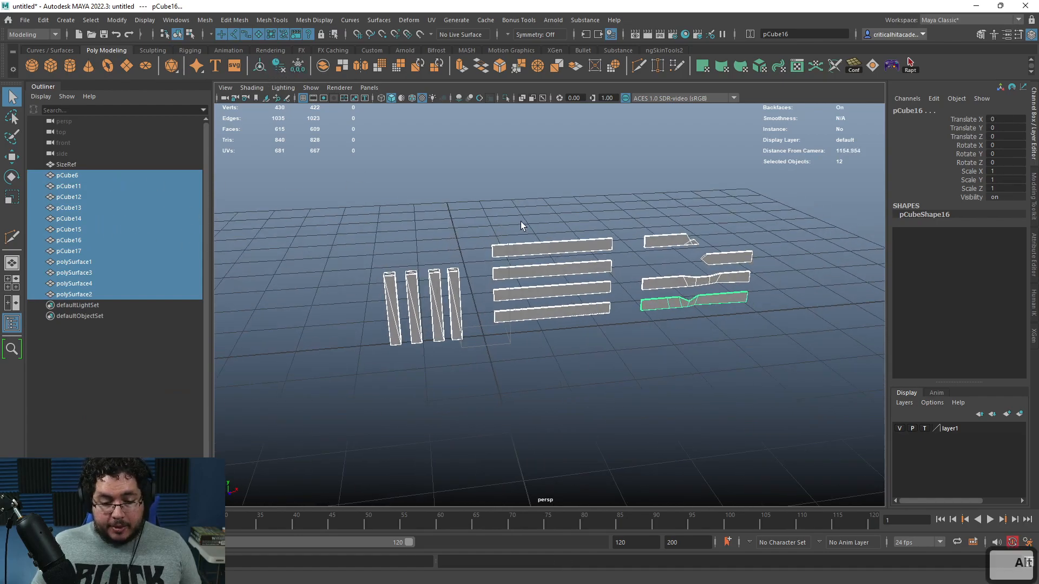
pyautogui.click(521, 222)
# - Apply automatic UV mapping to all the fence posts and planks
pyautogui.keyDown('alt'); pyautogui.moveTo(610, 268); pyautogui.dragTo(740, 238); pyautogui.keyUp('alt')
pyautogui.moveTo(752, 196); pyautogui.dragTo(411, 366)
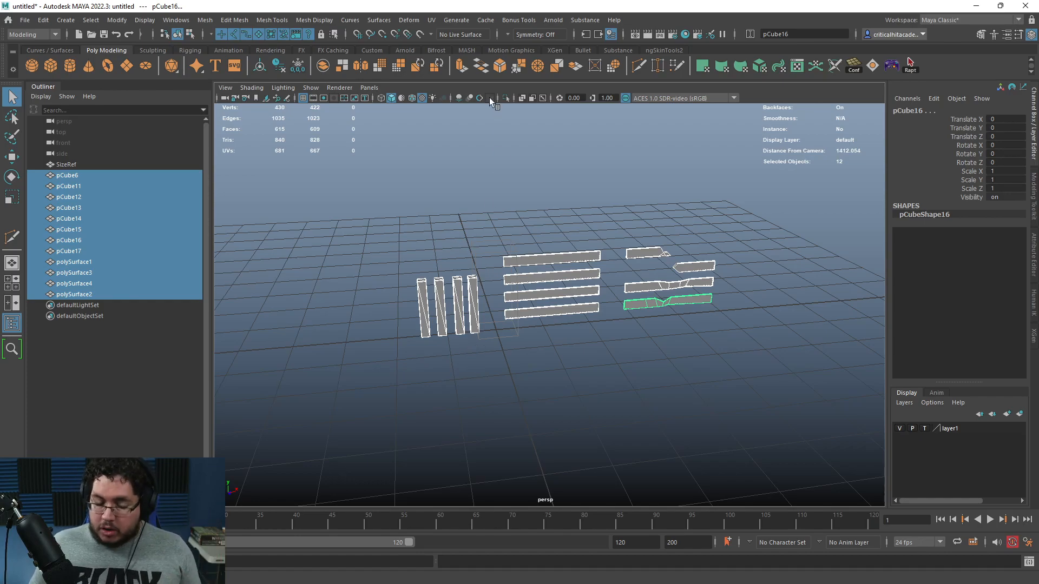
pyautogui.click(432, 20)
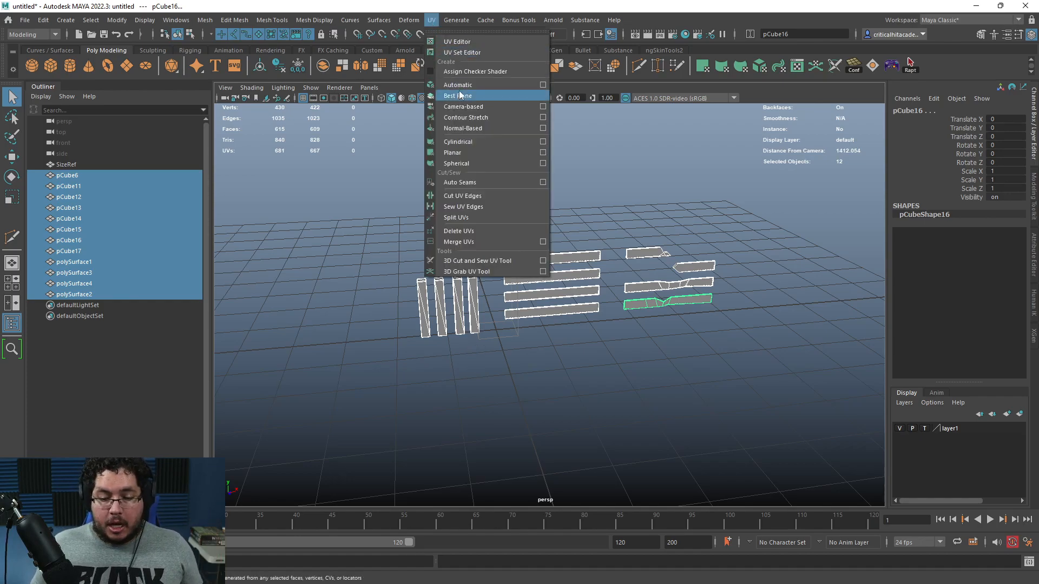
pyautogui.click(460, 87)
pyautogui.scroll(4, 587, 249)
pyautogui.keyDown('alt'); pyautogui.moveTo(585, 249); pyautogui.dragTo(602, 251); pyautogui.keyUp('alt')
pyautogui.moveTo(603, 251); pyautogui.dragTo(662, 214, button='right')
pyautogui.click(605, 243)
pyautogui.scroll(-5, 604, 211)
# - Select all UV shells of the fence pieces in the UV Editor and lay them out within the UV tile
pyautogui.moveTo(688, 191); pyautogui.dragTo(382, 386)
pyautogui.click(438, 20)
pyautogui.click(457, 38)
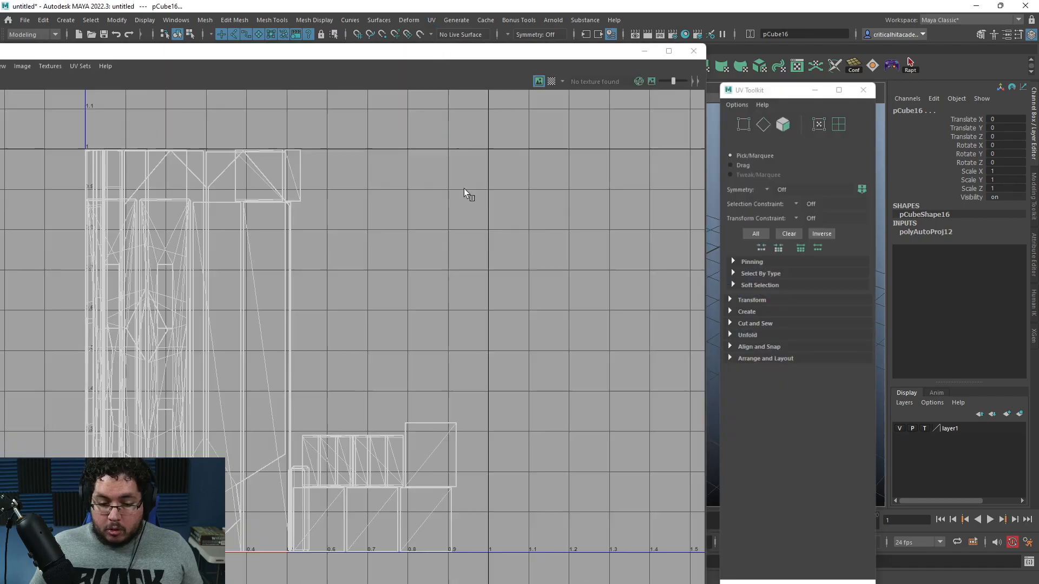
pyautogui.keyDown('alt'); pyautogui.moveTo(314, 300); pyautogui.dragTo(375, 300, button='middle'); pyautogui.keyUp('alt')
pyautogui.scroll(-1, 374, 300)
pyautogui.moveTo(308, 265); pyautogui.dragTo(260, 248, button='right')
pyautogui.moveTo(200, 165); pyautogui.dragTo(539, 571)
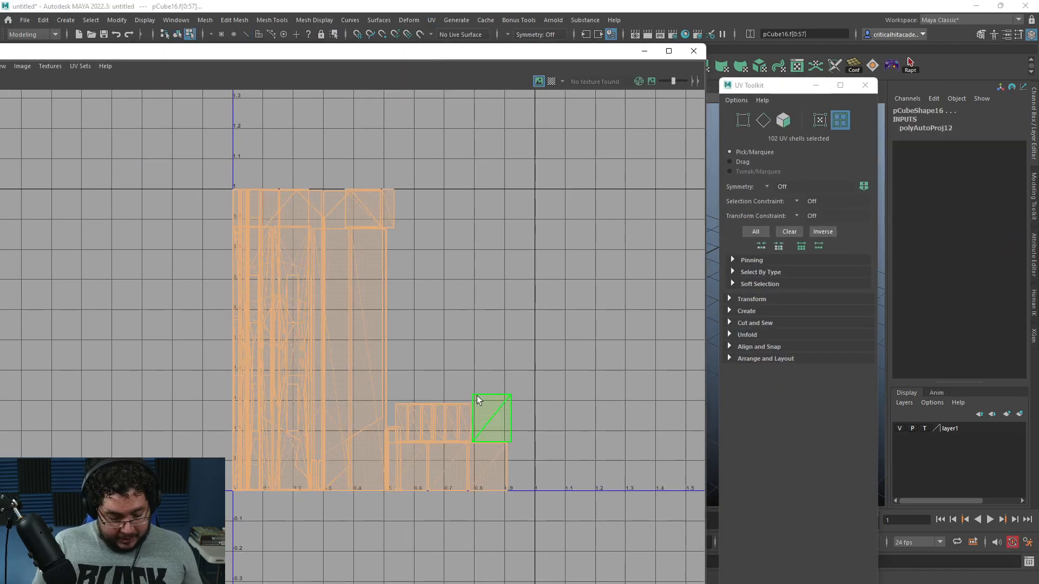
pyautogui.hotkey('ctrl', 'l')
pyautogui.scroll(3, 411, 289)
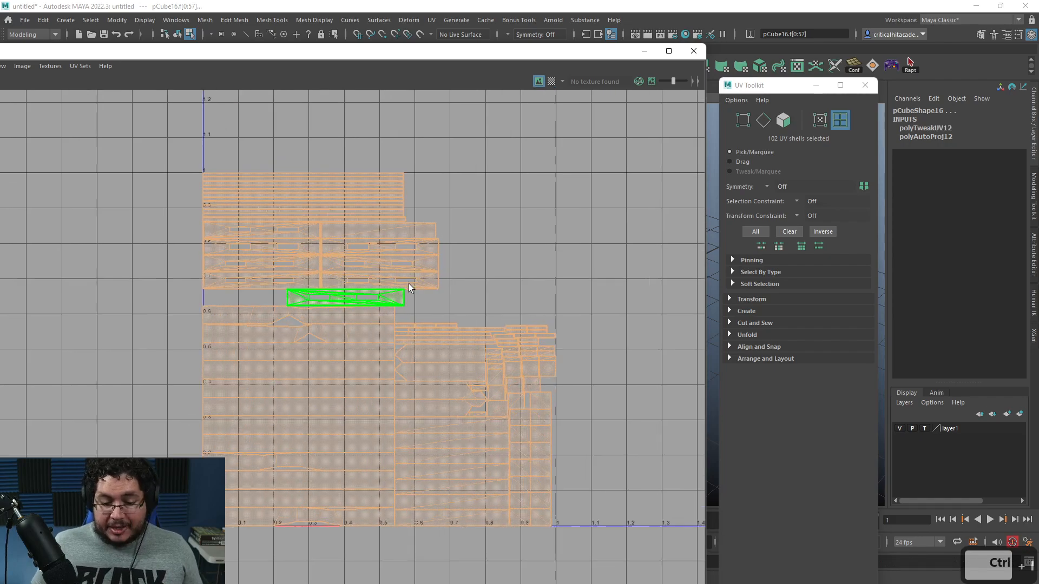
# - Examine the packed UV shells of the fence pieces up close in the UV Editor
pyautogui.keyDown('alt'); pyautogui.moveTo(447, 297); pyautogui.dragTo(476, 317, button='middle'); pyautogui.keyUp('alt')
pyautogui.scroll(4, 371, 304)
pyautogui.keyDown('alt'); pyautogui.moveTo(551, 294); pyautogui.dragTo(506, 226, button='middle'); pyautogui.keyUp('alt')
pyautogui.scroll(3, 582, 374)
pyautogui.keyDown('alt'); pyautogui.moveTo(580, 373); pyautogui.dragTo(570, 265, button='middle'); pyautogui.keyUp('alt')
pyautogui.scroll(2, 523, 308)
pyautogui.scroll(-2, 436, 249)
pyautogui.scroll(-5, 472, 254)
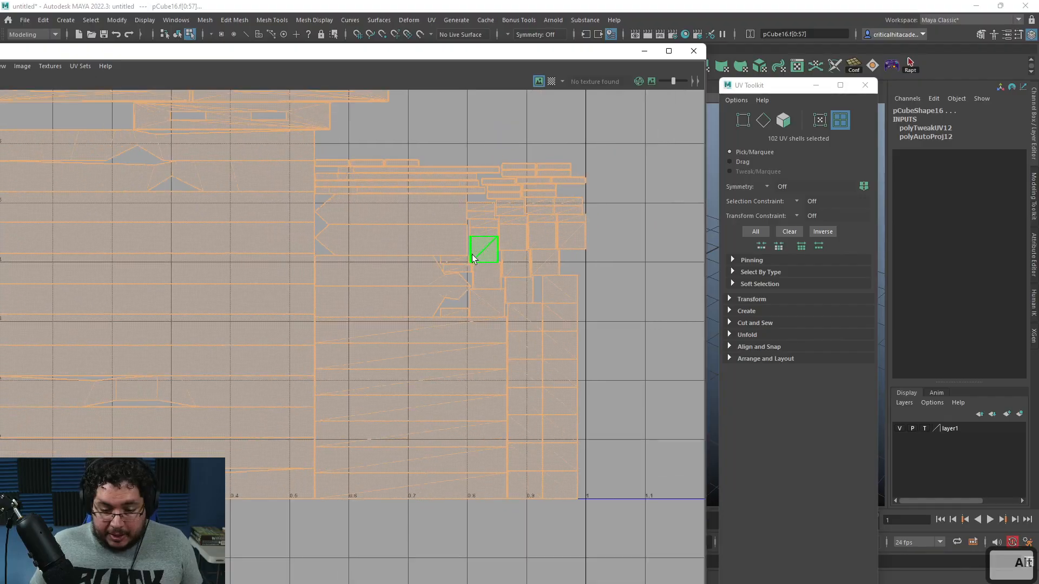
pyautogui.scroll(-2, 522, 304)
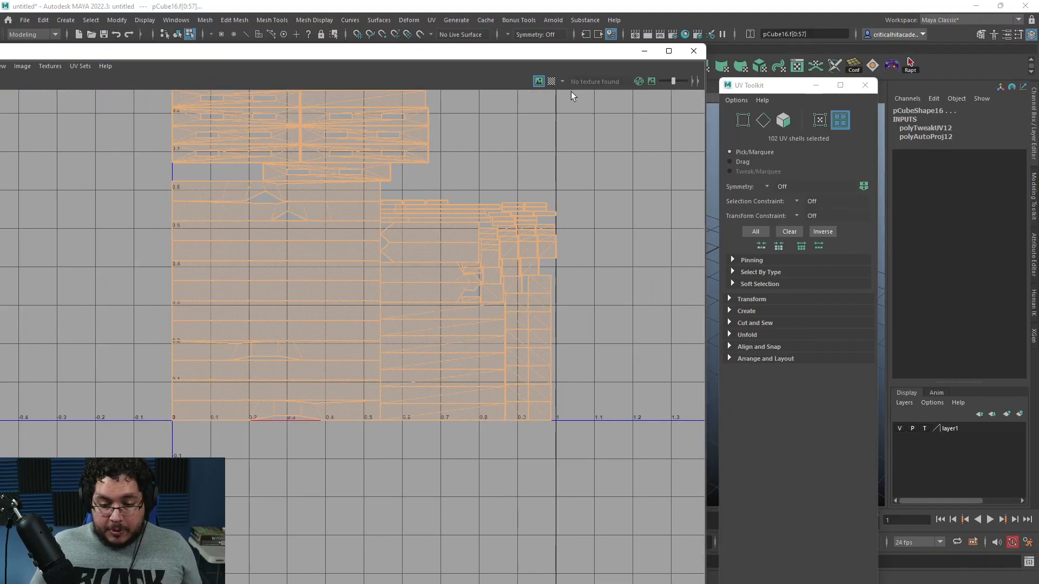
# - Turn on the checker map and inspect its distribution on the fence pieces and their UVs
pyautogui.click(551, 81)
pyautogui.keyDown('alt'); pyautogui.moveTo(500, 266); pyautogui.dragTo(644, 259); pyautogui.keyUp('alt')
pyautogui.click(644, 258)
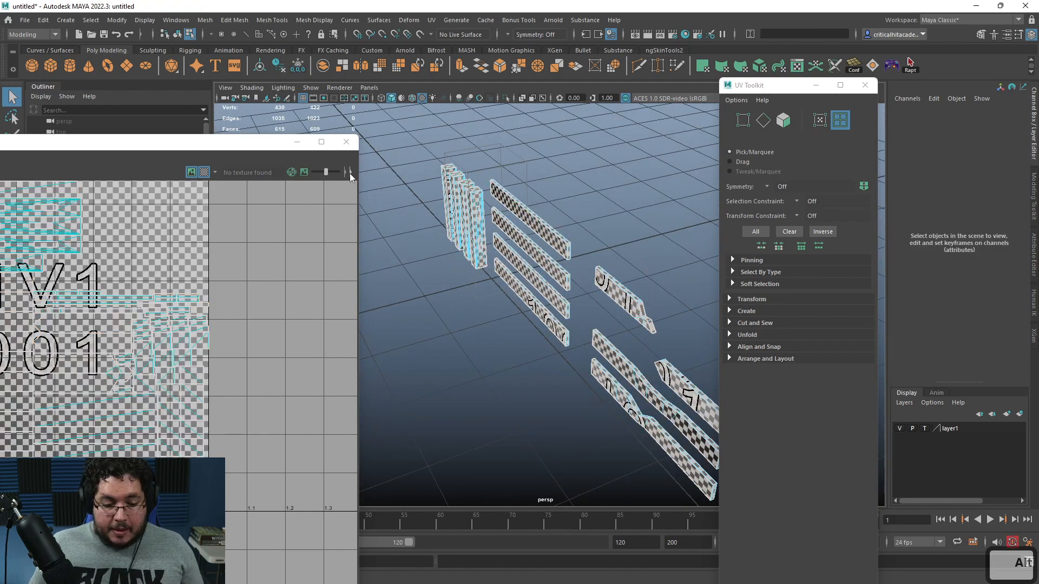
pyautogui.scroll(5, 166, 343)
pyautogui.scroll(-2, 122, 385)
pyautogui.keyDown('alt'); pyautogui.moveTo(122, 384); pyautogui.dragTo(268, 375, button='middle'); pyautogui.keyUp('alt')
pyautogui.scroll(-6, 191, 385)
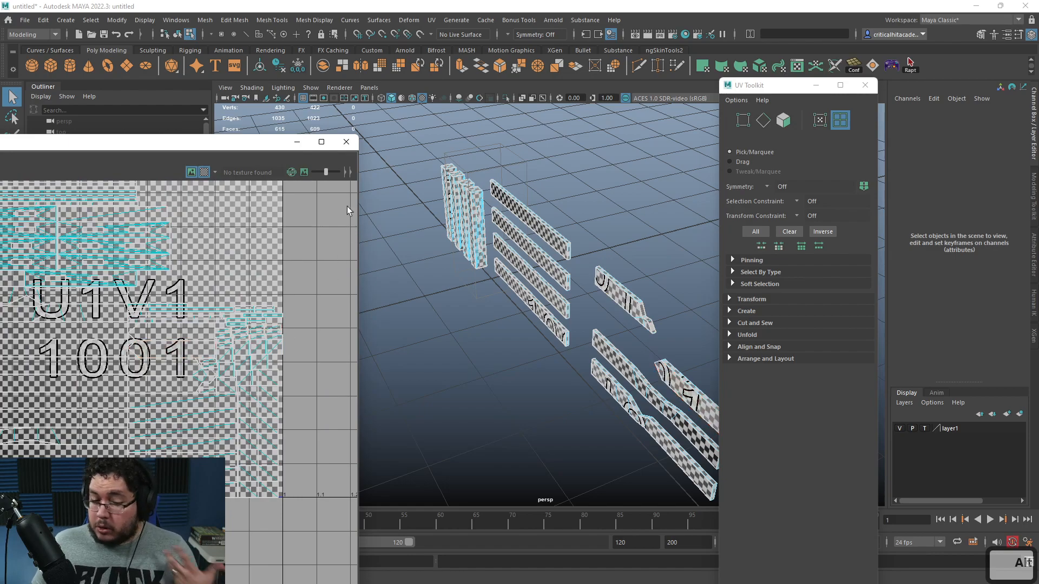
# - Close the UV Editor and UV Toolkit and return the fence pieces to object selection mode
pyautogui.click(349, 144)
pyautogui.moveTo(448, 228); pyautogui.dragTo(487, 195, button='right')
pyautogui.click(559, 200)
pyautogui.keyDown('alt'); pyautogui.moveTo(594, 226); pyautogui.dragTo(818, 143); pyautogui.keyUp('alt')
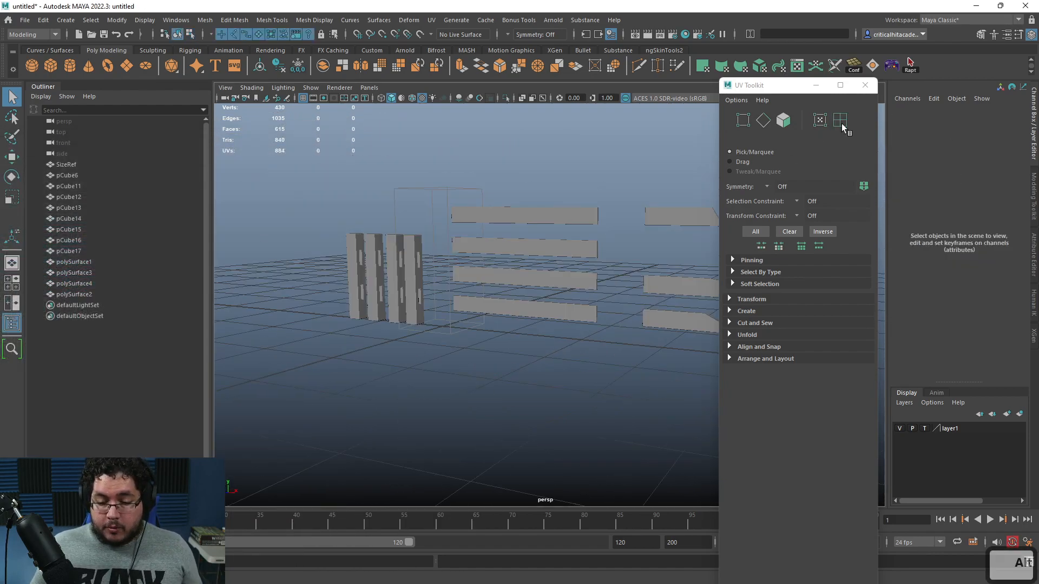
pyautogui.click(864, 85)
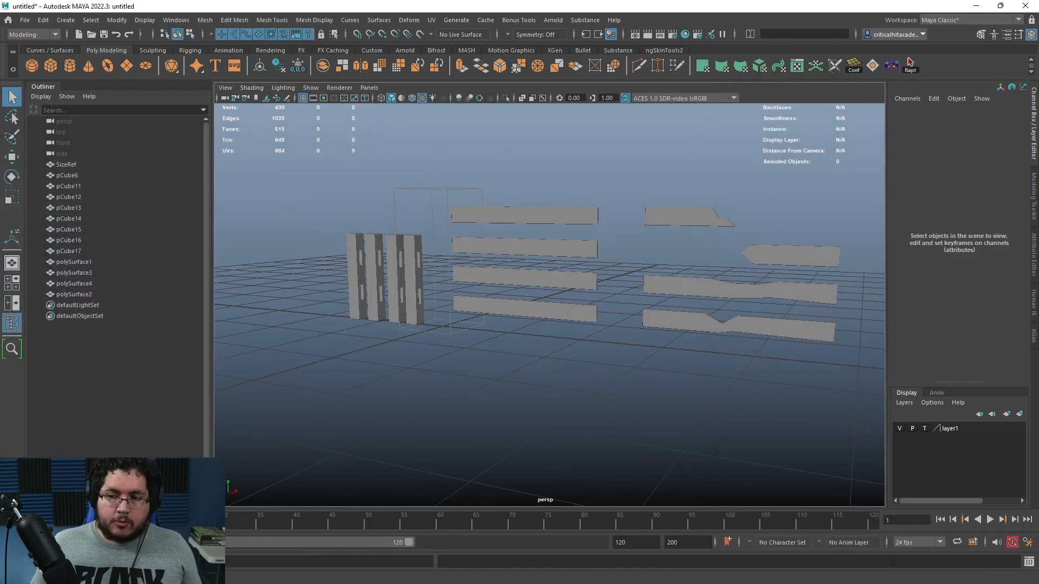
# - Switch to Poly Haven and download the 4K Wood Planks Dirt maps without Displacement and Rough, adding the Normal (DX) JPG
pyautogui.hotkey('alt', 'Tab')
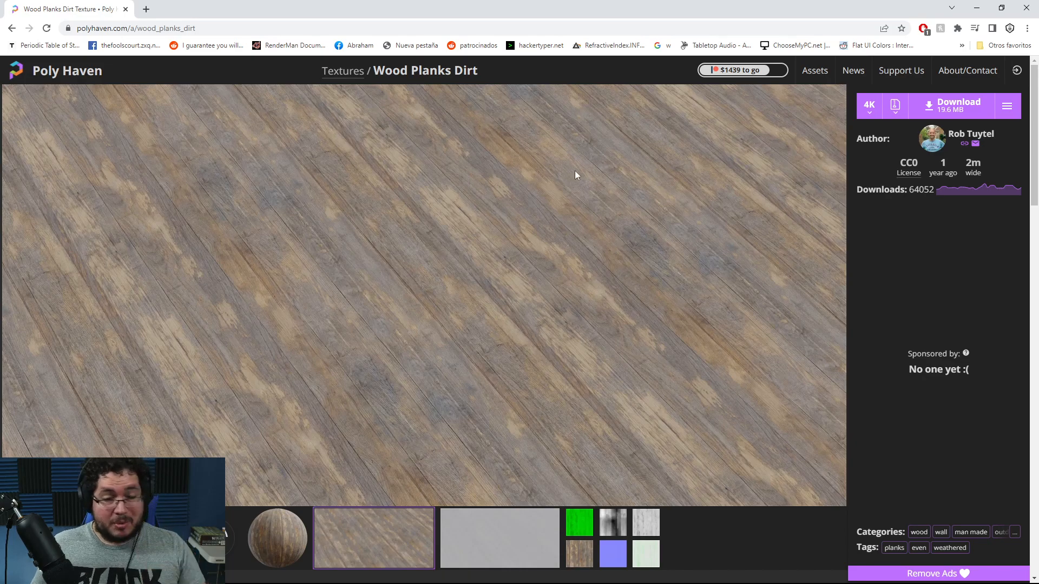
pyautogui.click(1007, 108)
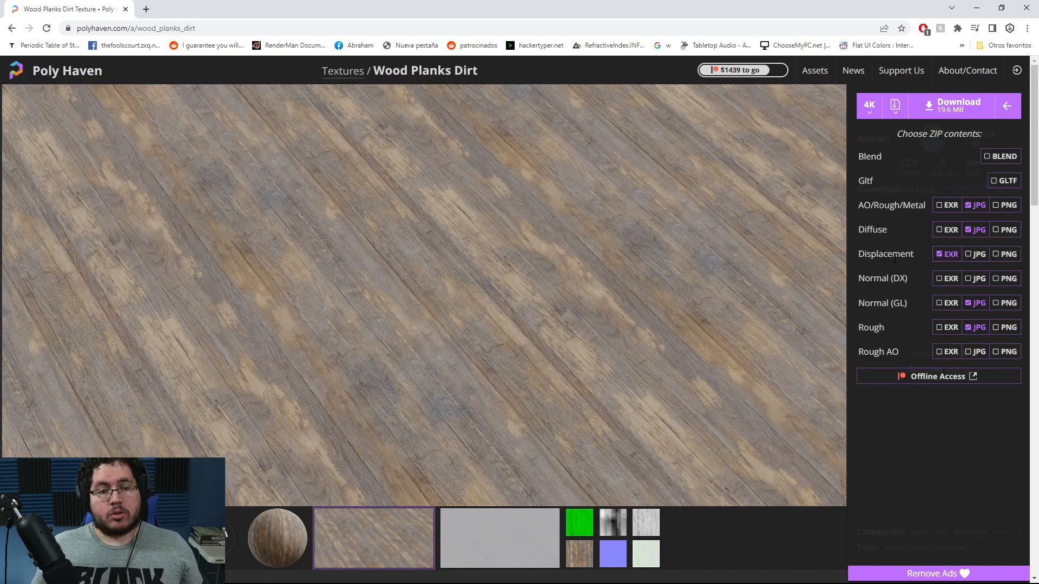
pyautogui.click(948, 255)
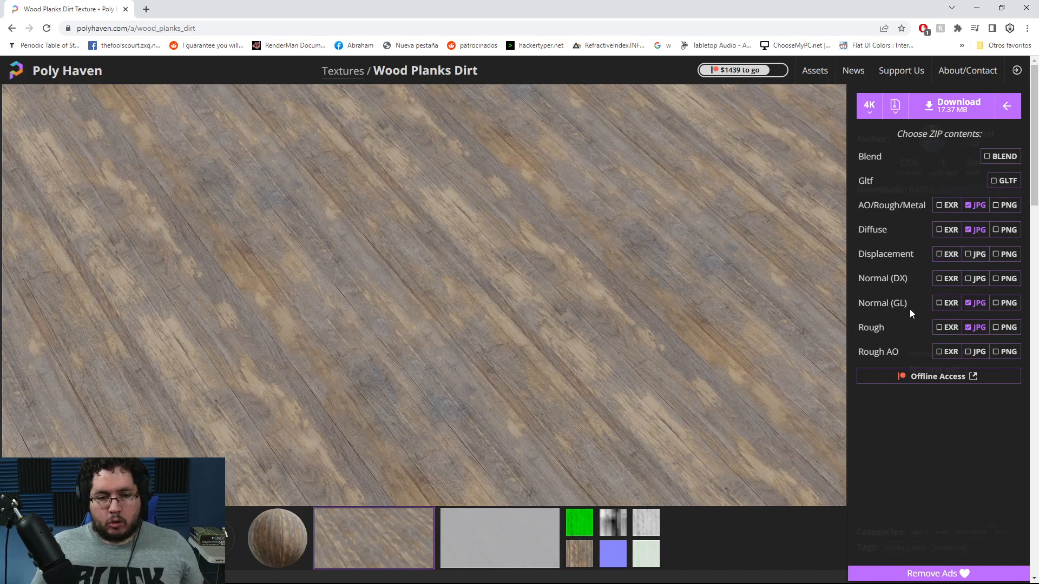
pyautogui.click(976, 280)
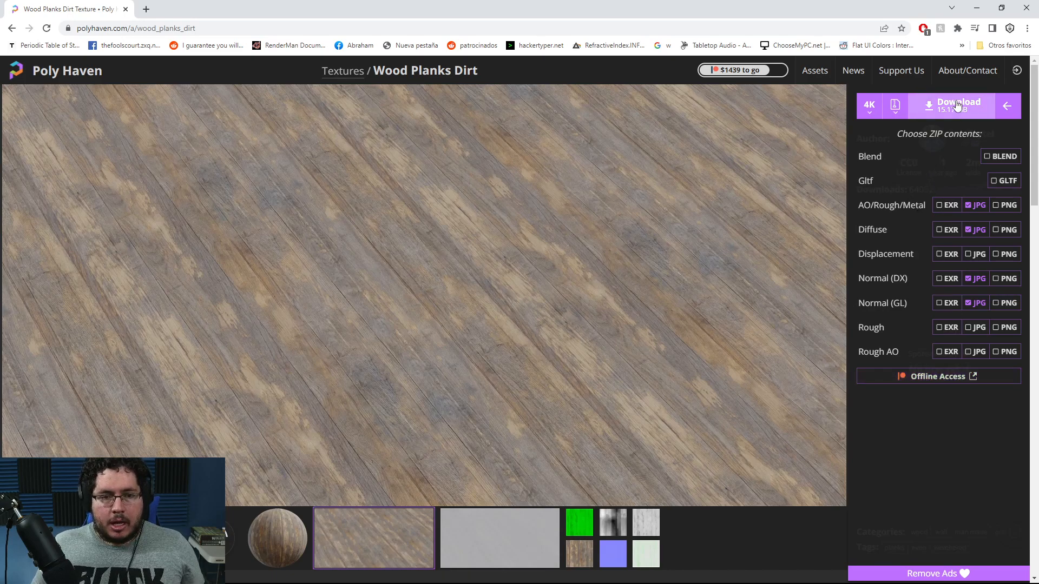
pyautogui.click(956, 105)
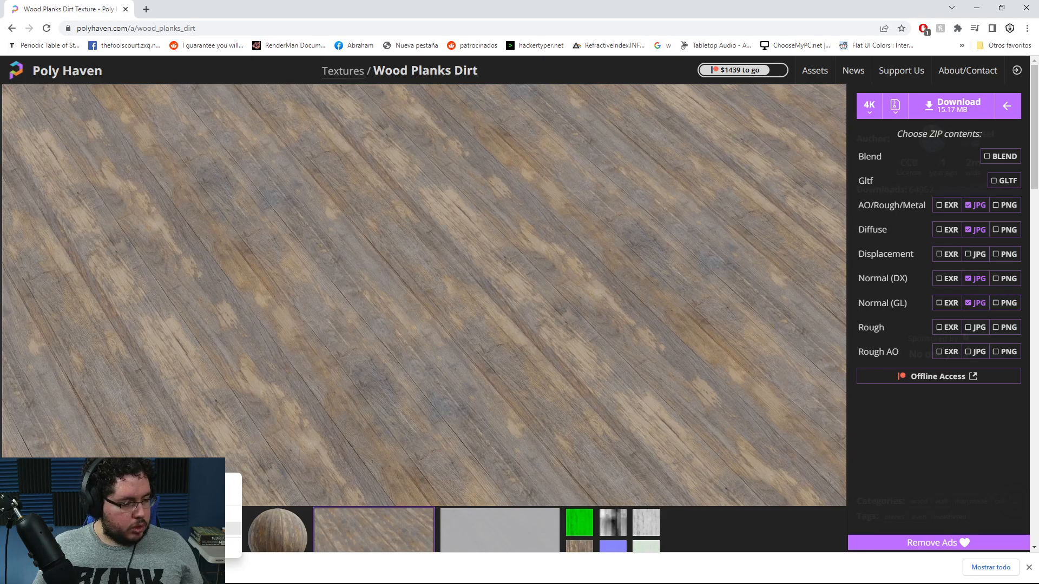
# - Cut the texture maps from the downloaded archive's folder and open the Nextut_Live project's sourceimages folder
pyautogui.click(236, 529)
pyautogui.moveTo(500, 60); pyautogui.dragTo(1038, 140)
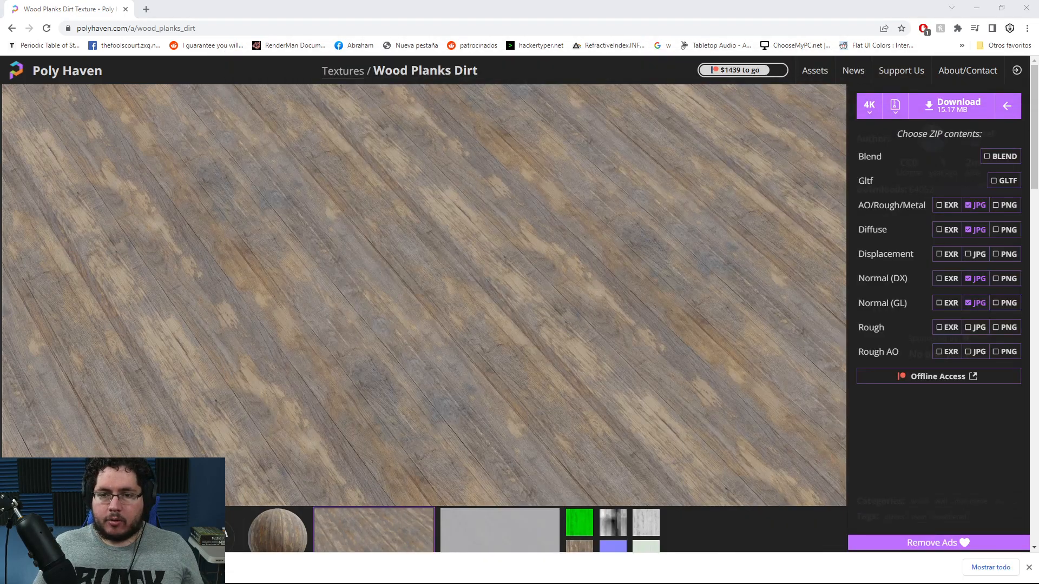
pyautogui.hotkey('ctrl', 'x')
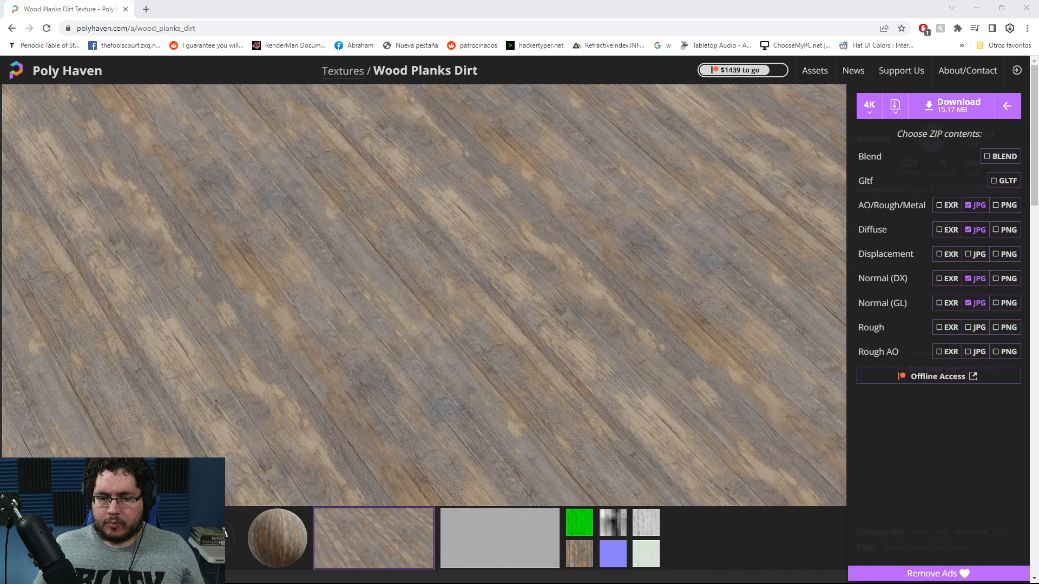
pyautogui.hotkey('alt', 'Tab')
pyautogui.click(395, 396)
pyautogui.doubleClick(395, 400)
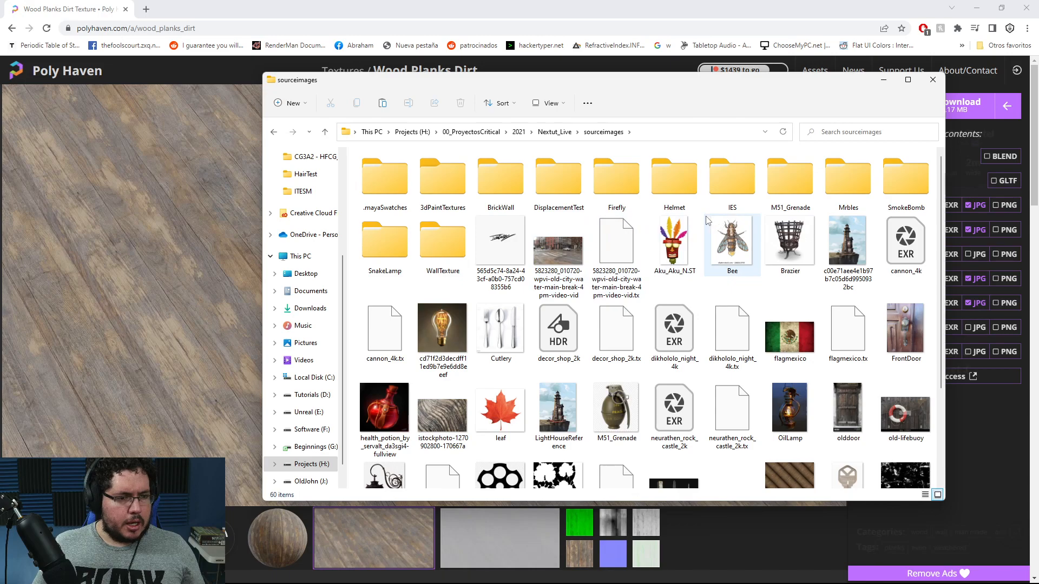
# - Create a folder named WoodPlanks in sourceimages and try to move the cut texture maps into it
pyautogui.rightClick(700, 217)
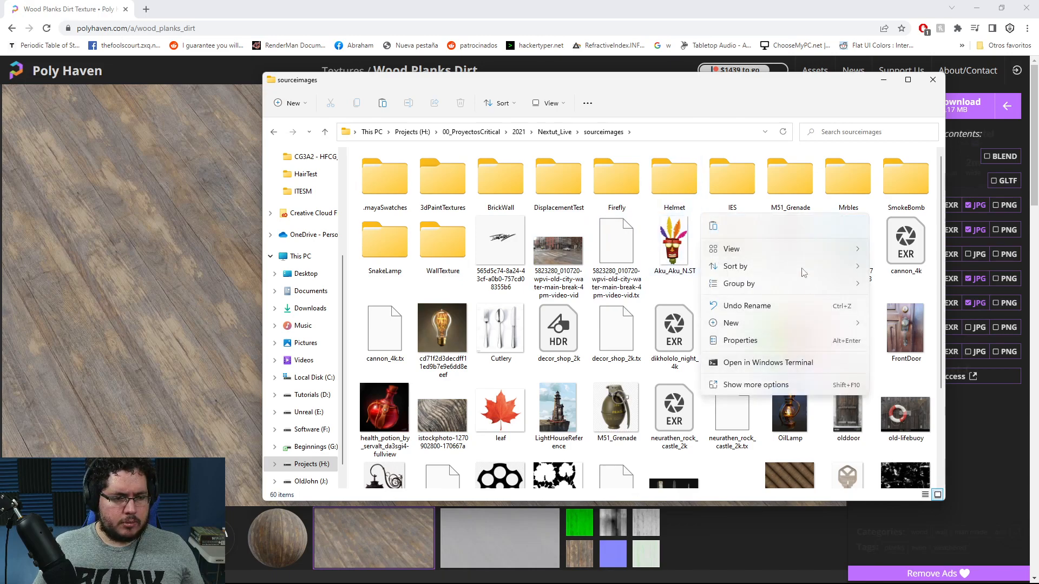
pyautogui.moveTo(784, 324)
pyautogui.click(896, 324)
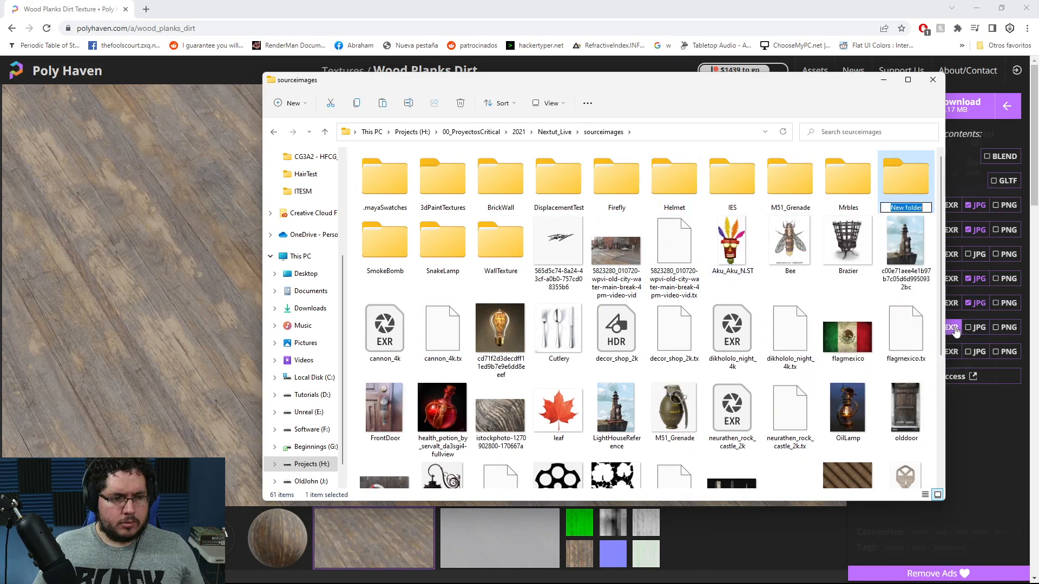
pyautogui.write('WoodPlanks')
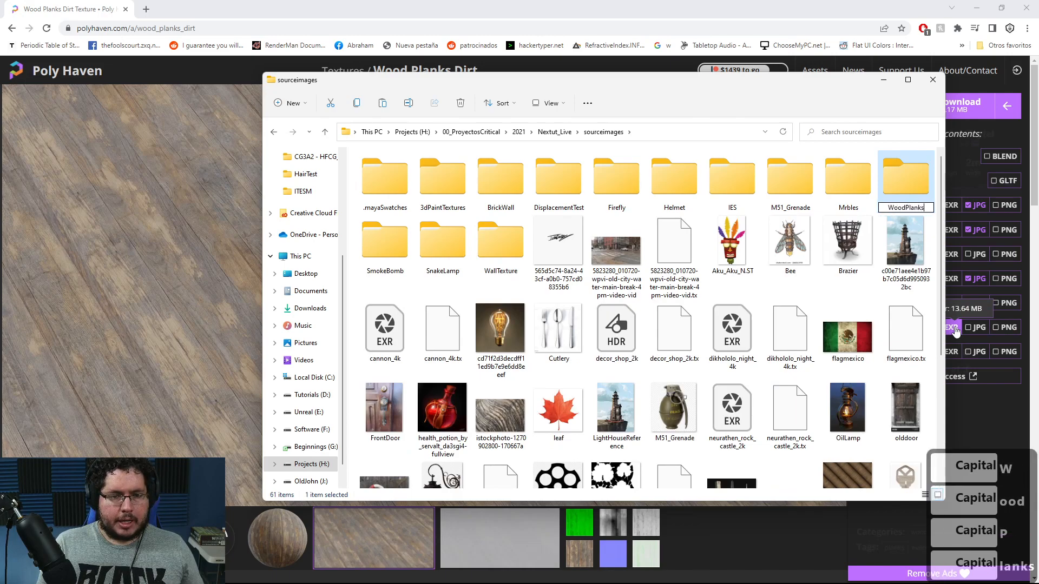
pyautogui.press('Return')
pyautogui.press('Return')
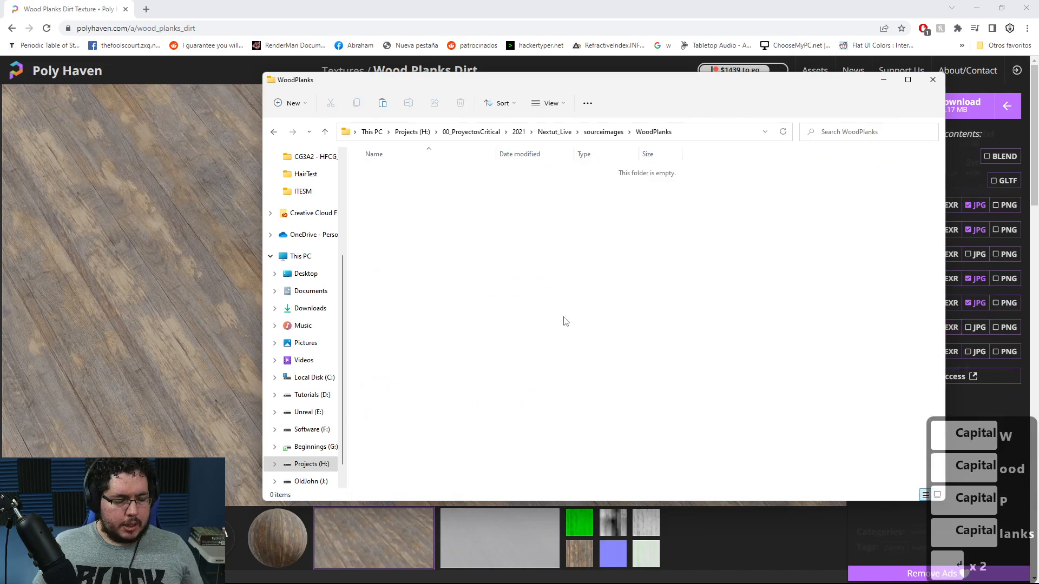
pyautogui.hotkey('ctrl', 'v')
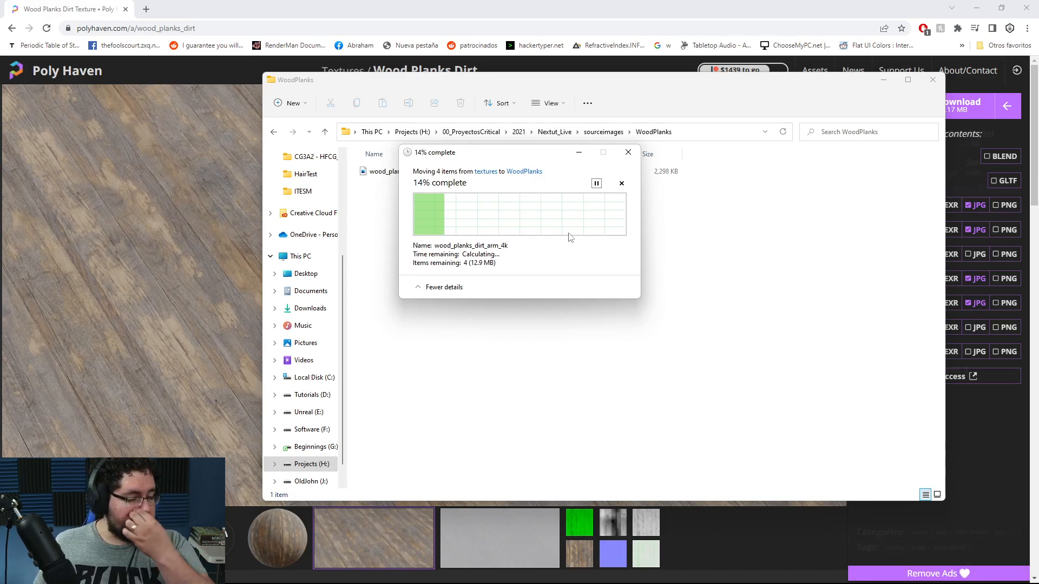
pyautogui.click(621, 184)
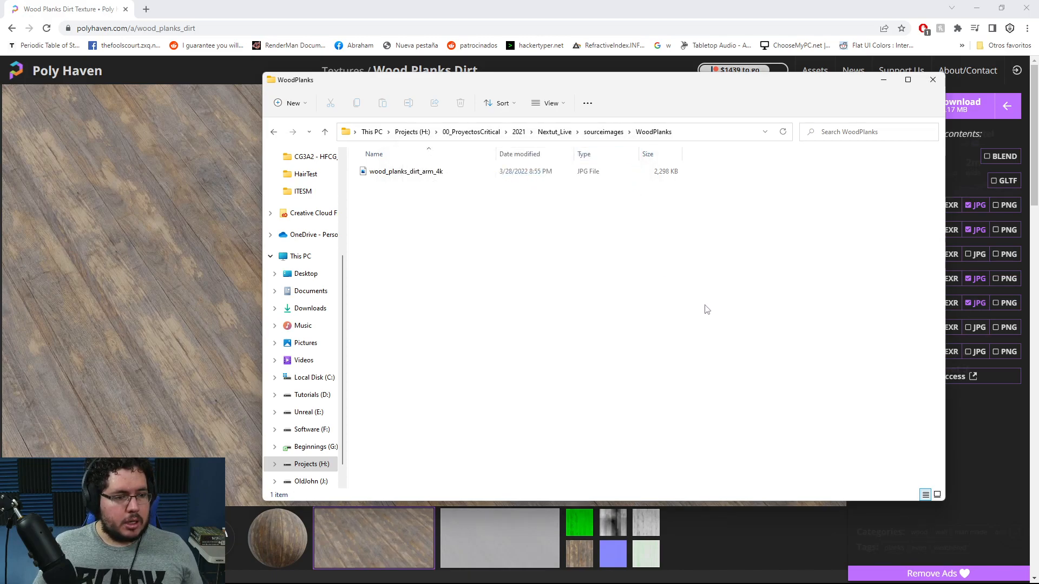
# - Open the Downloads folder in a separate File Explorer window and move that window aside
pyautogui.press('super')
pyautogui.press('super+Tab')
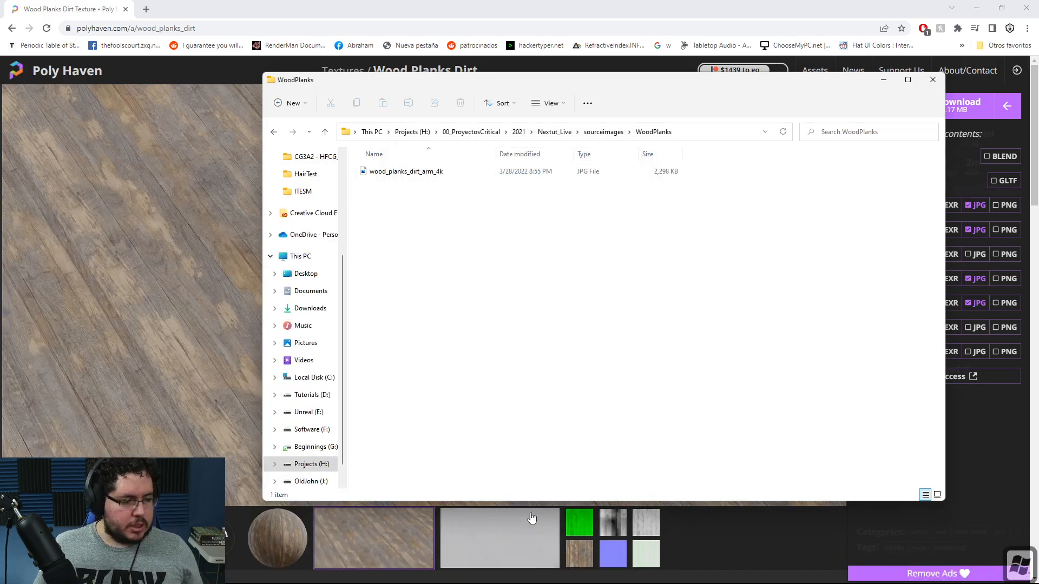
pyautogui.press('super')
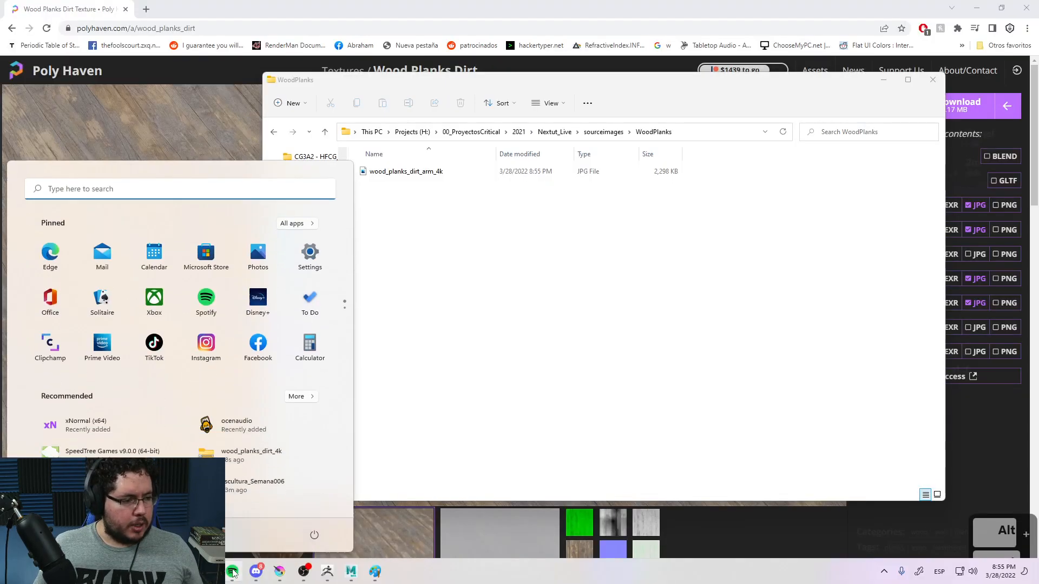
pyautogui.rightClick(160, 571)
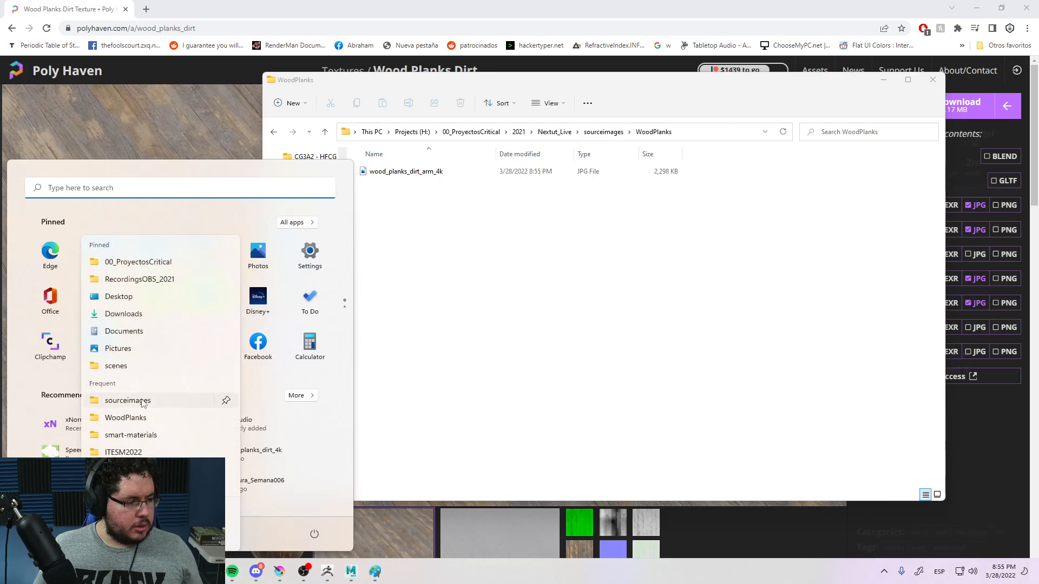
pyautogui.click(125, 318)
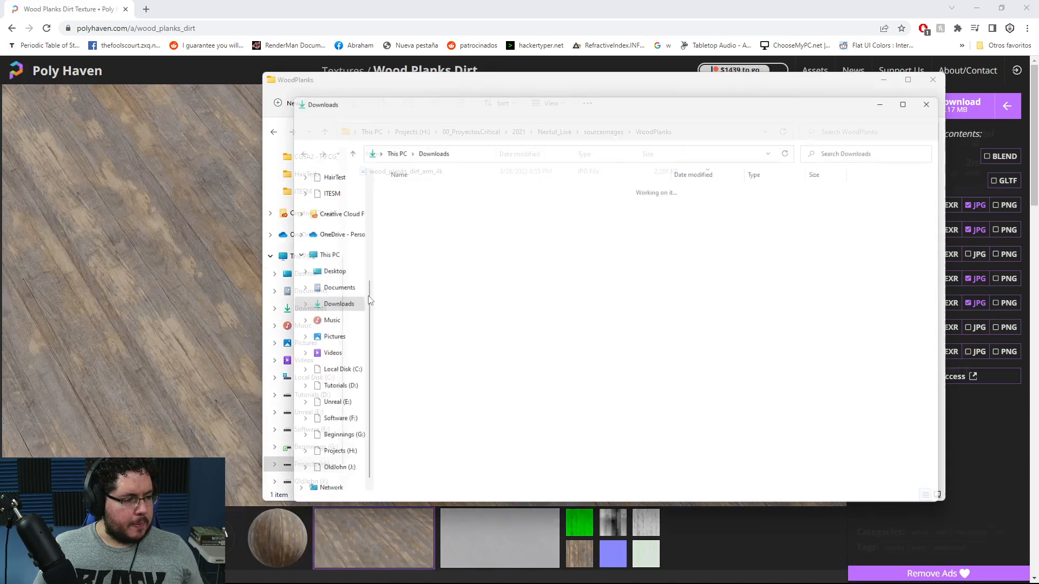
pyautogui.moveTo(619, 98); pyautogui.dragTo(1038, 108)
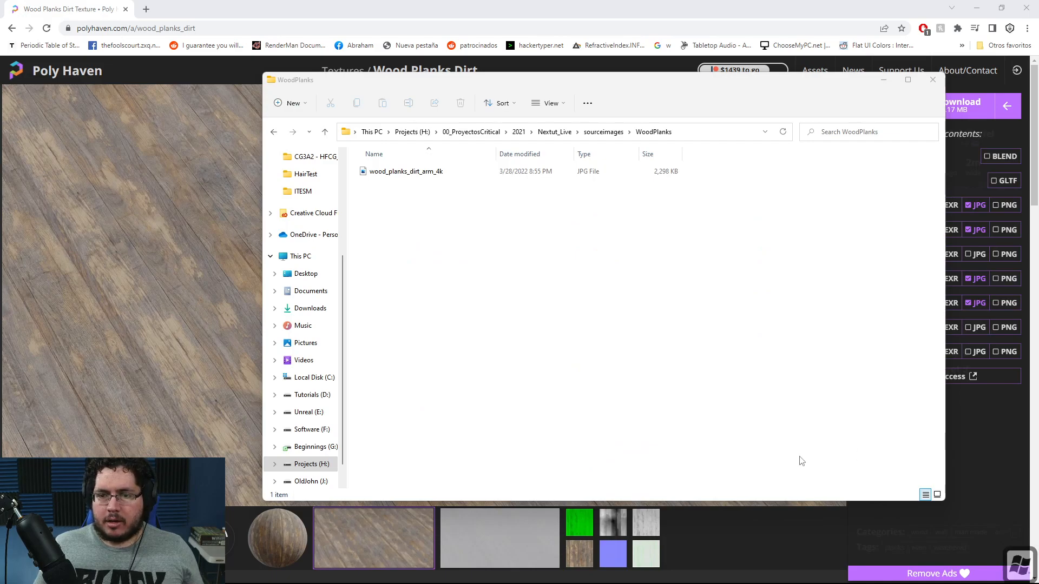
# - Close the WoodPlanks folder window and minimize the browser to switch back to Maya
pyautogui.press('super')
pyautogui.press('super')
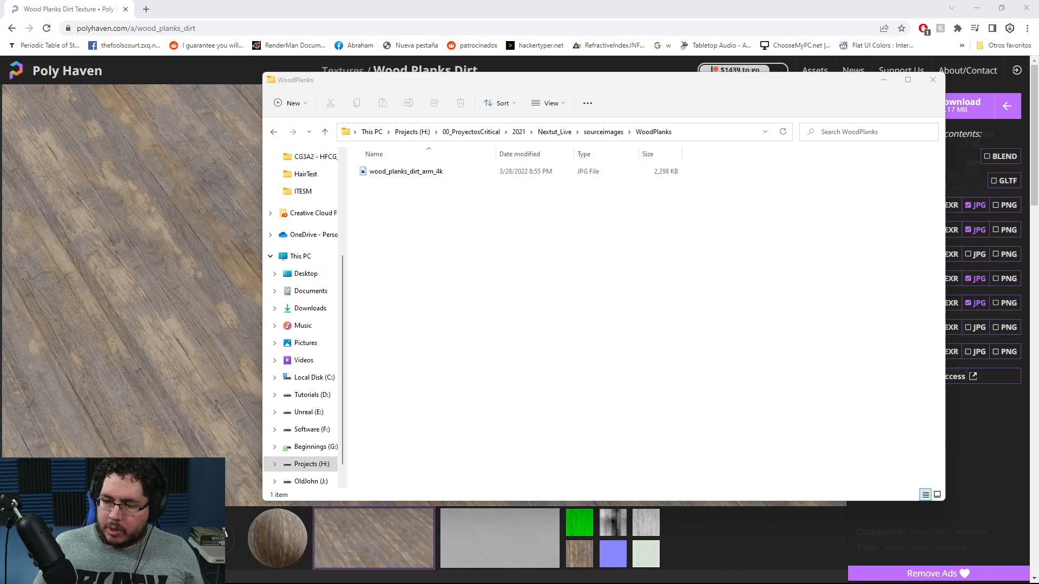
pyautogui.hotkey('alt', 'F4')
pyautogui.press('super+Tab')
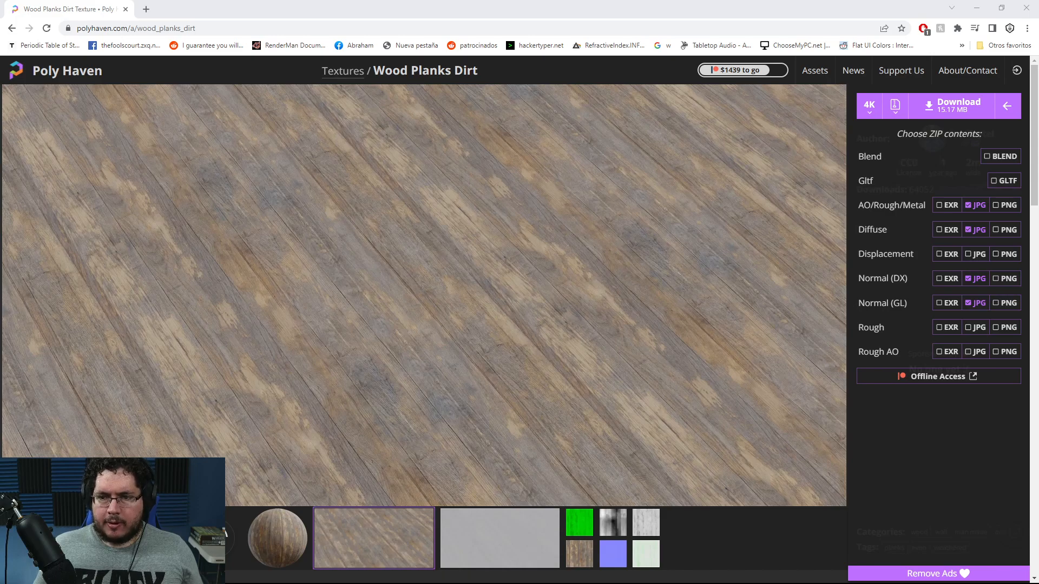
pyautogui.moveTo(1038, 135)
pyautogui.mouseDown()
pyautogui.moveTo(614, 113)
pyautogui.moveTo(1038, 136)
pyautogui.mouseUp()
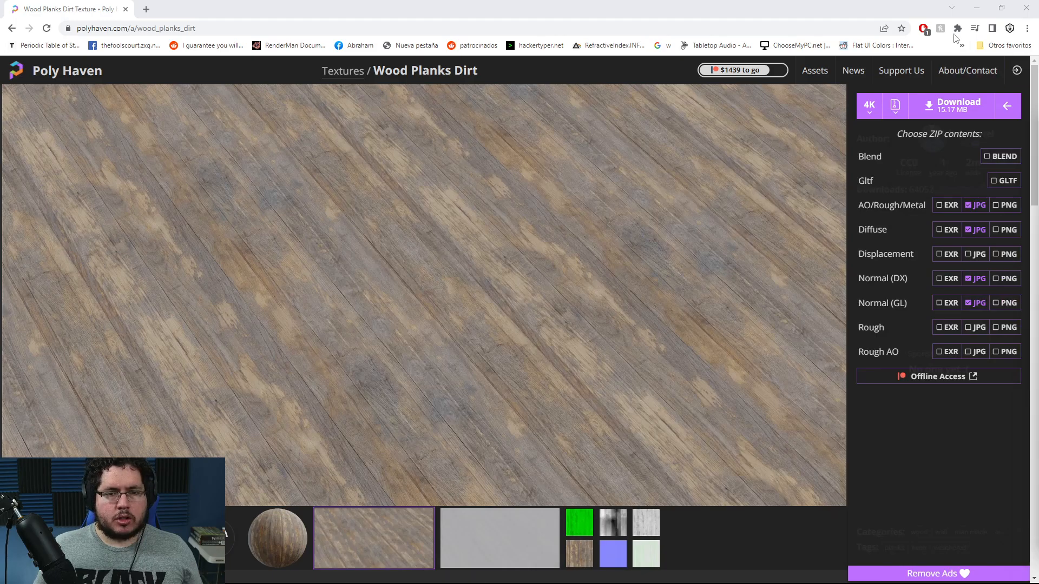
pyautogui.click(977, 8)
# - Select all the fence posts and planks and assign them a new aiStandardSurface material
pyautogui.scroll(-5, 598, 332)
pyautogui.keyDown('alt'); pyautogui.moveTo(597, 333); pyautogui.dragTo(658, 325); pyautogui.keyUp('alt')
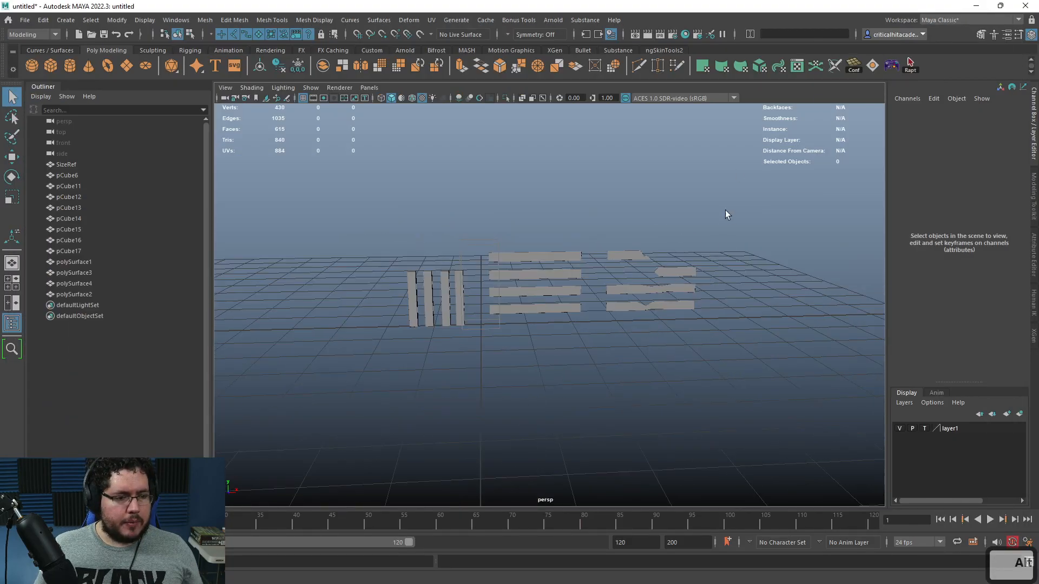
pyautogui.moveTo(726, 212); pyautogui.dragTo(365, 404)
pyautogui.moveTo(562, 259); pyautogui.dragTo(563, 536, button='right')
pyautogui.click(379, 264)
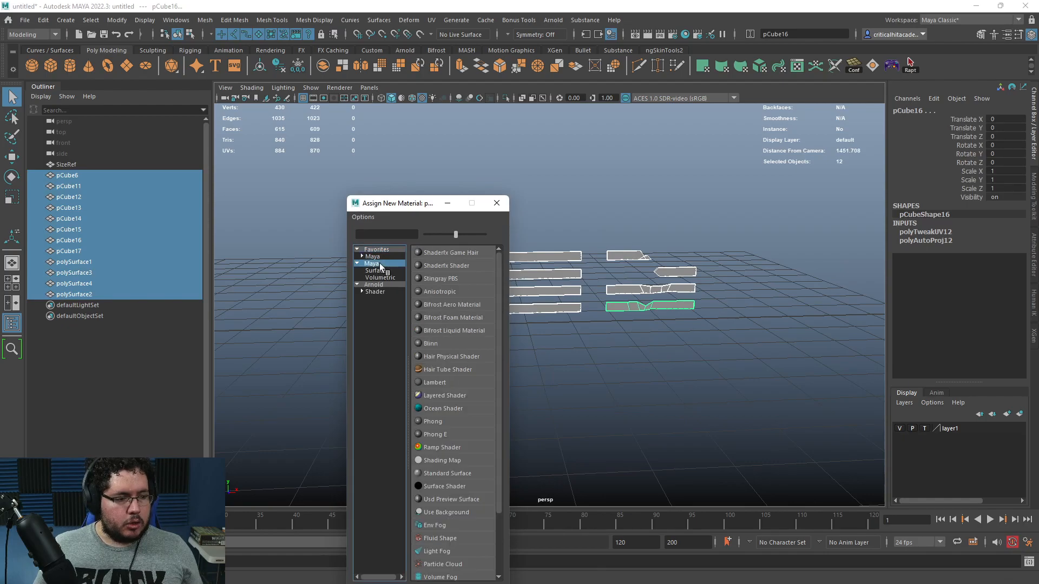
pyautogui.click(373, 285)
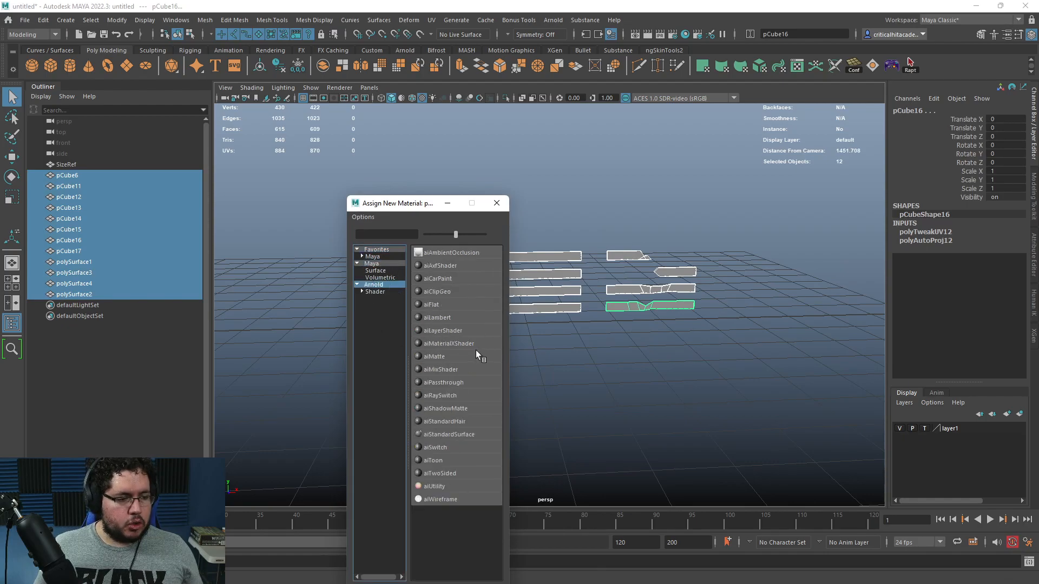
pyautogui.click(447, 434)
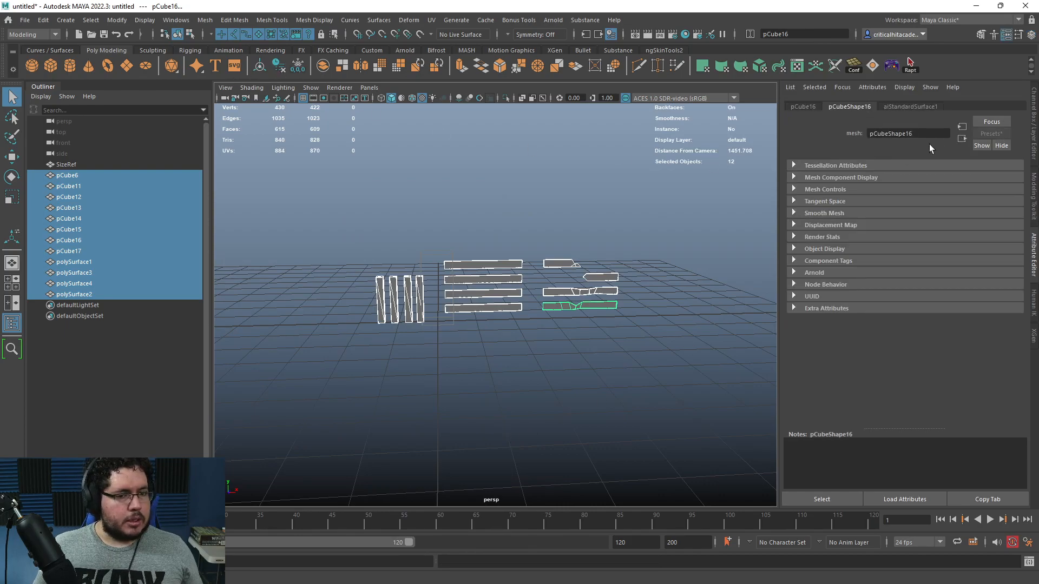
# - Rename the fence pieces' aiStandardSurface material as M_Wood_Fence
pyautogui.click(911, 111)
pyautogui.doubleClick(898, 133)
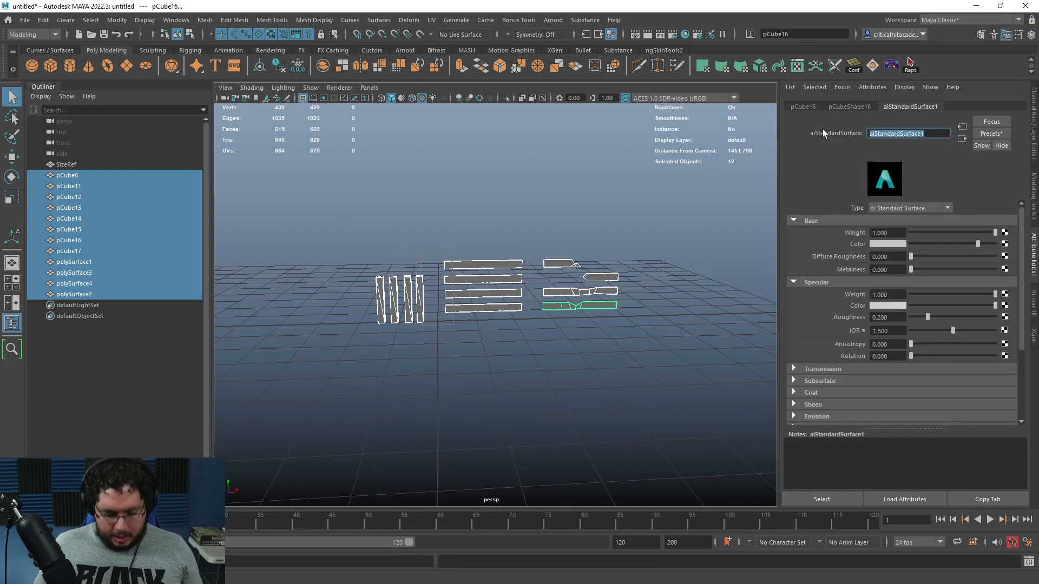
pyautogui.press('capslock')
pyautogui.write('M_')
pyautogui.press('capslock')
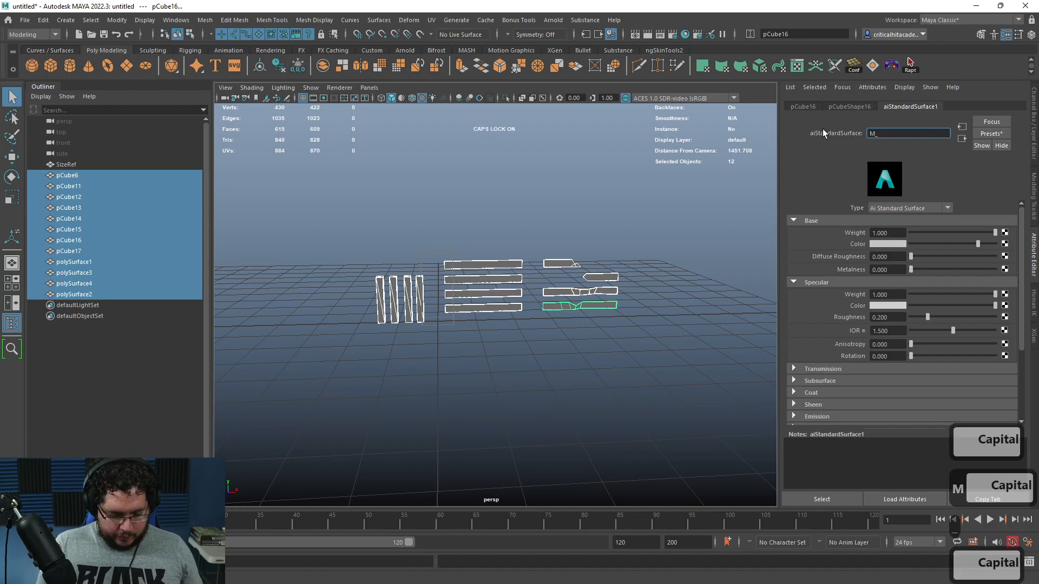
pyautogui.press('capslock')
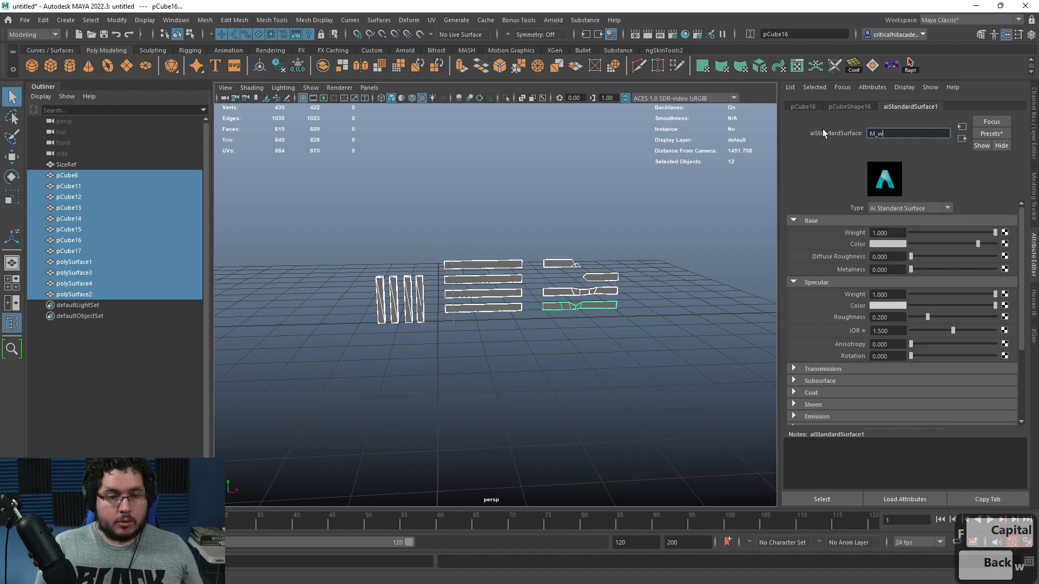
pyautogui.write('Wood_')
pyautogui.press('capslock')
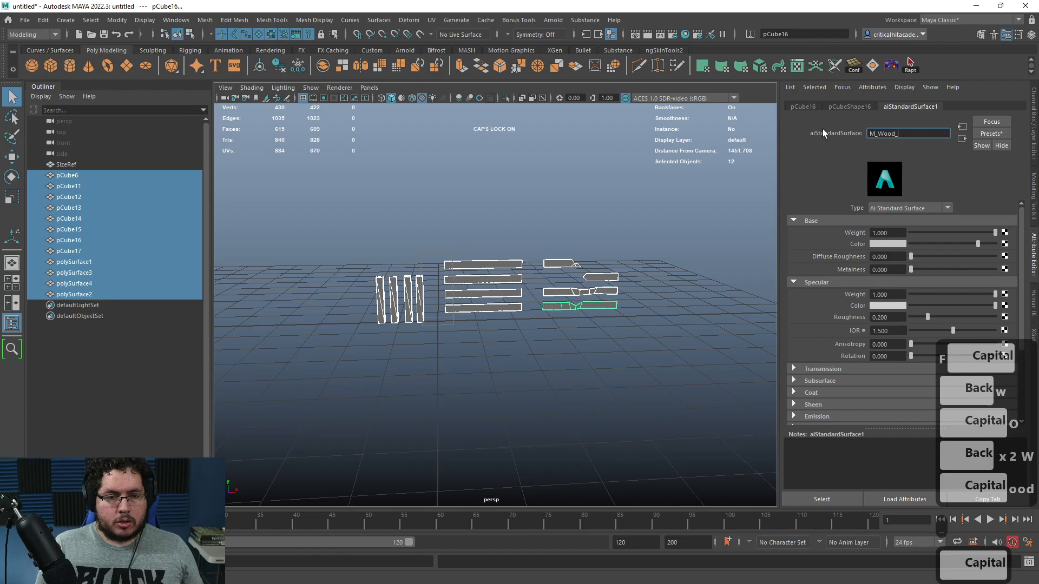
pyautogui.write('F')
pyautogui.press('capslock')
pyautogui.write('ence')
pyautogui.press('Return')
pyautogui.click(711, 200)
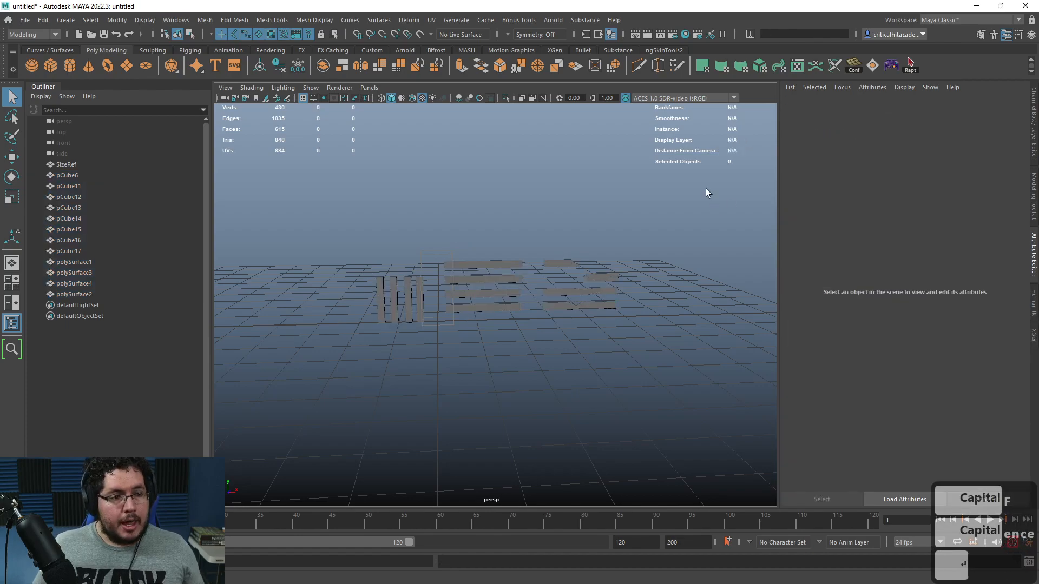
# - Open the Hypershade maximized and graph the M_Wood_Fence material's input and output connections
pyautogui.click(686, 35)
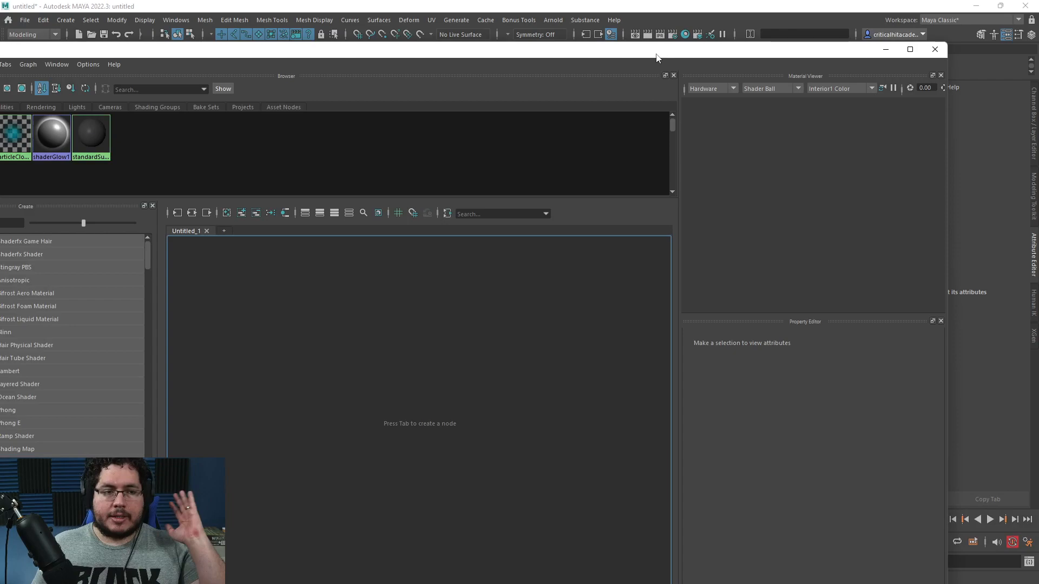
pyautogui.moveTo(657, 53); pyautogui.dragTo(710, 2)
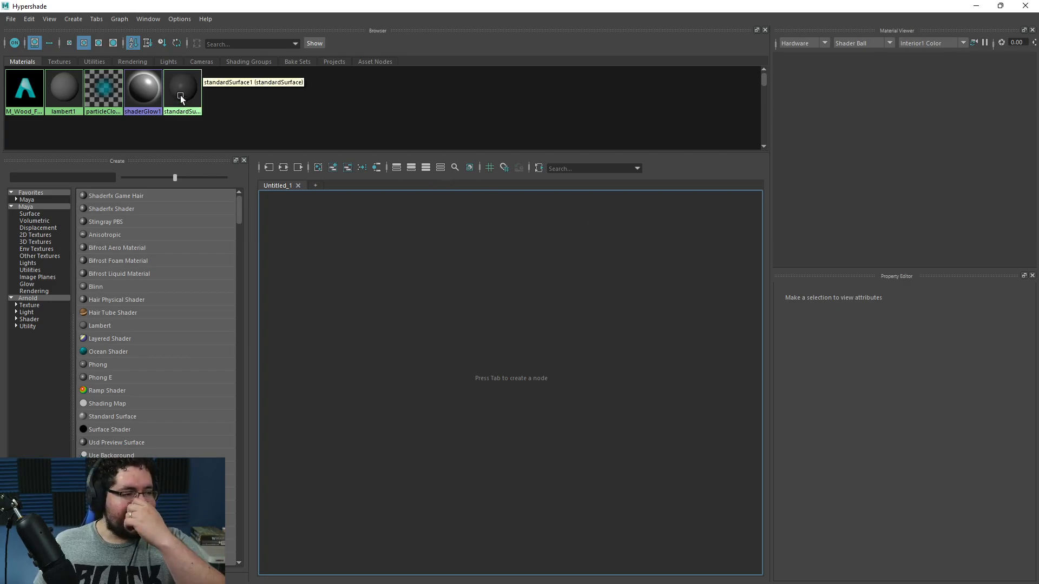
pyautogui.click(30, 73)
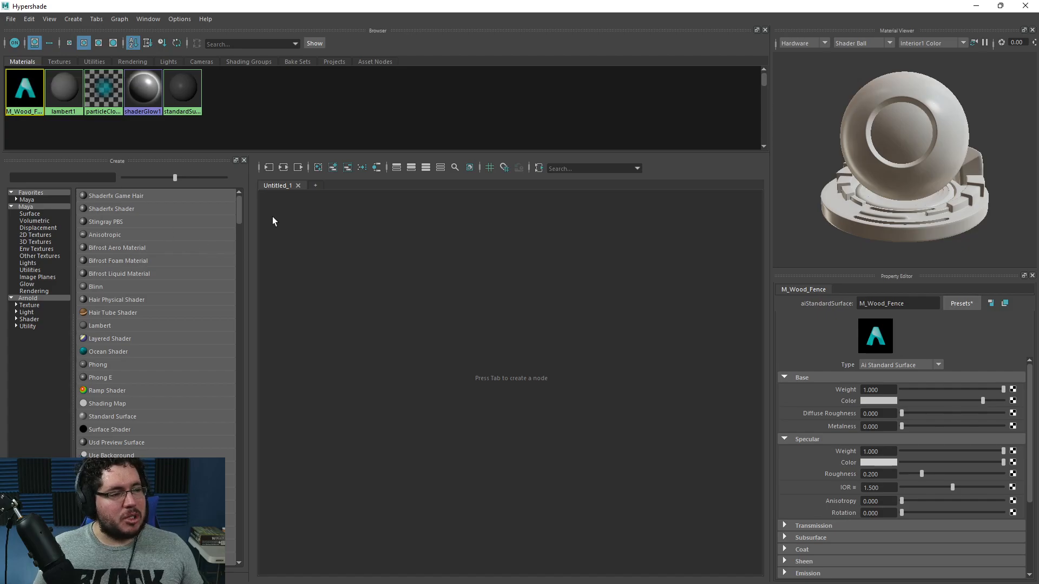
pyautogui.click(283, 167)
pyautogui.keyDown('alt'); pyautogui.moveTo(380, 277); pyautogui.dragTo(387, 274, button='middle'); pyautogui.keyUp('alt')
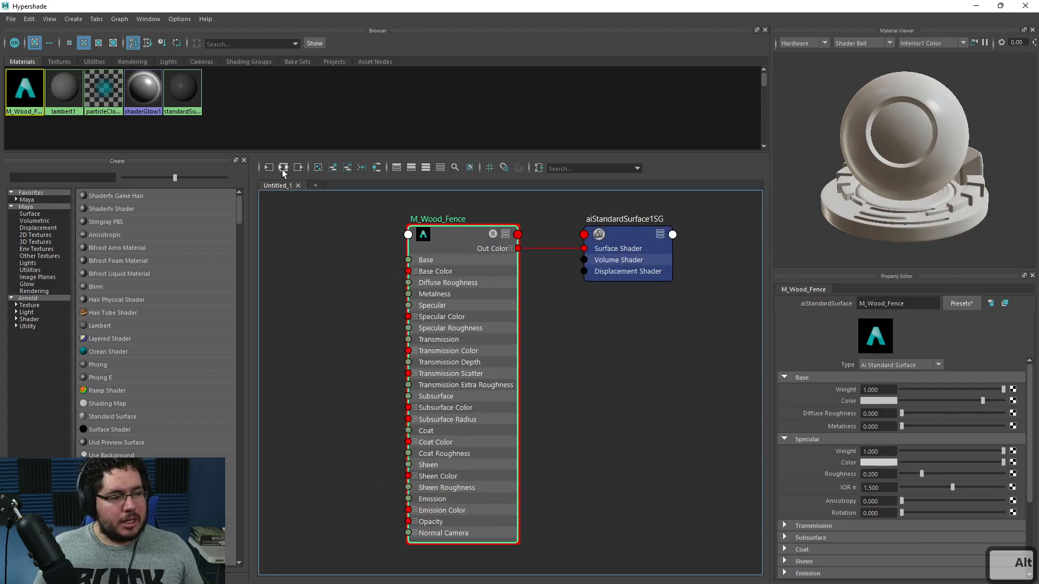
pyautogui.scroll(-5, 351, 270)
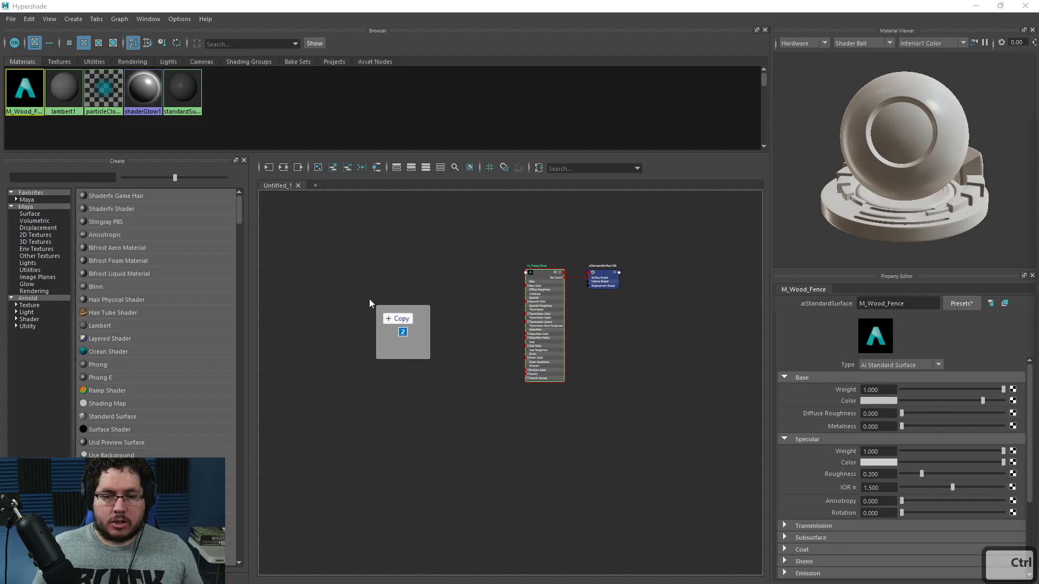
# - Import the wood_planks_dirt_arm_4k and wood_planks_dirt_diff_4k textures into the material graph and stack their nodes beside M_Wood_Fence
pyautogui.moveTo(378, 307); pyautogui.dragTo(374, 287)
pyautogui.scroll(3, 404, 277)
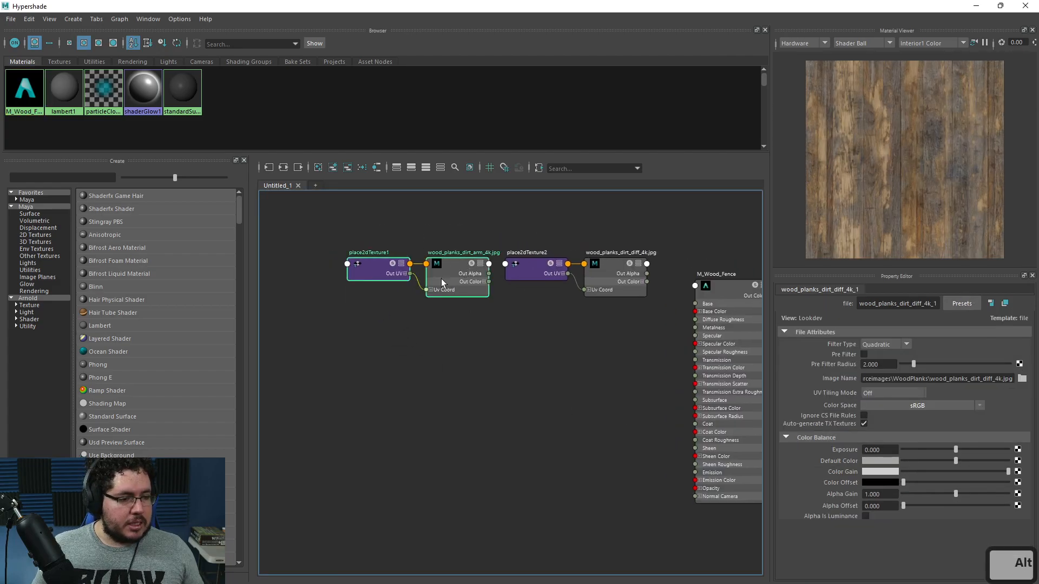
pyautogui.moveTo(465, 253); pyautogui.dragTo(471, 235)
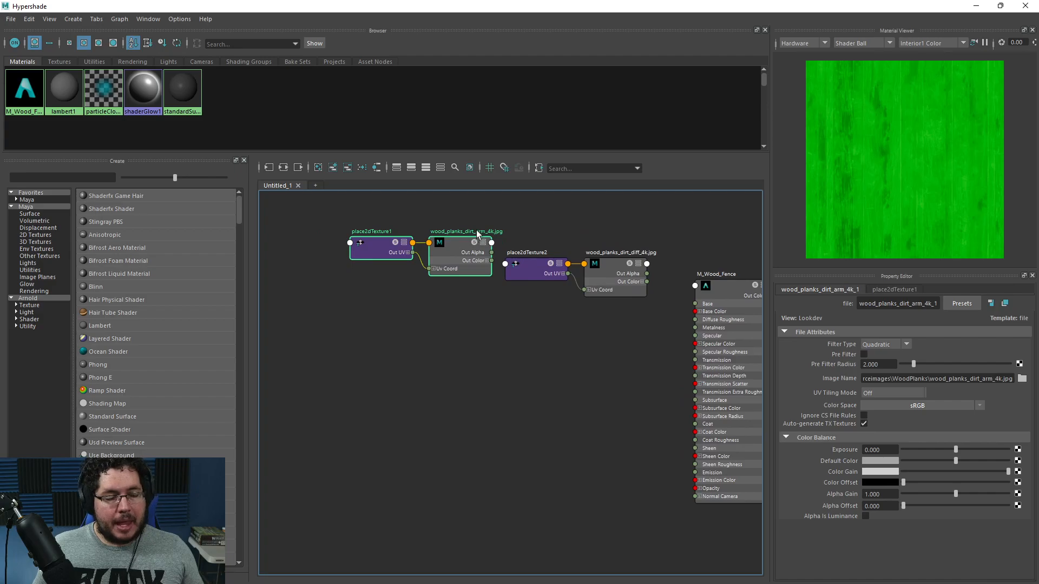
pyautogui.moveTo(597, 271); pyautogui.dragTo(462, 357)
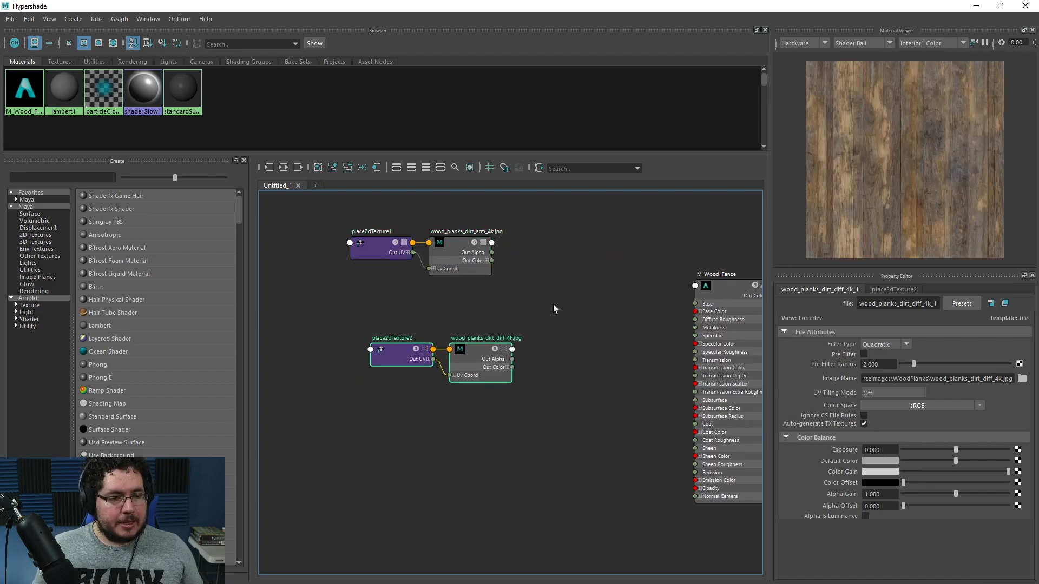
pyautogui.click(550, 307)
# - Import the wood_planks_dirt_nor_gl_4k texture into the graph and place its nodes below the diffuse texture
pyautogui.keyDown('alt'); pyautogui.moveTo(557, 329); pyautogui.dragTo(562, 324, button='middle'); pyautogui.keyUp('alt')
pyautogui.moveTo(856, 469); pyautogui.dragTo(536, 487)
pyautogui.keyDown('alt'); pyautogui.moveTo(522, 525); pyautogui.dragTo(485, 479, button='middle'); pyautogui.keyUp('alt')
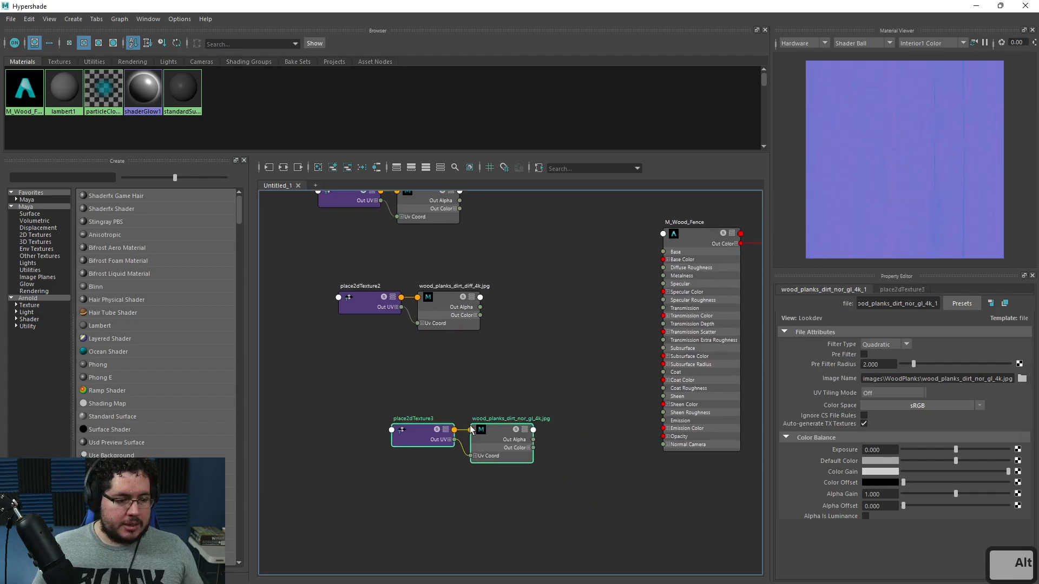
pyautogui.moveTo(505, 436); pyautogui.dragTo(415, 383)
pyautogui.click(509, 375)
pyautogui.keyDown('alt'); pyautogui.moveTo(547, 398); pyautogui.dragTo(534, 420, button='middle'); pyautogui.keyUp('alt')
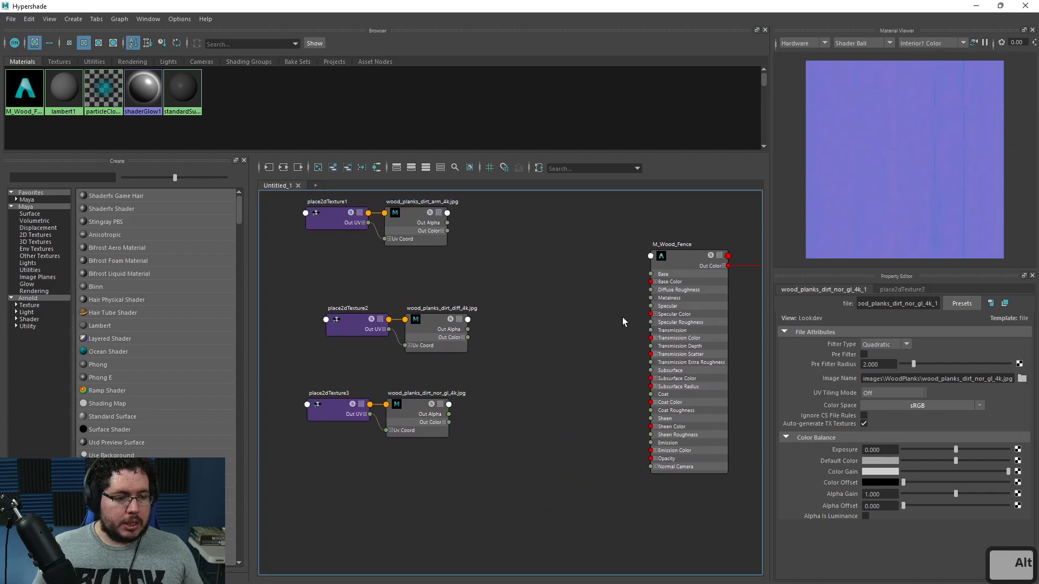
# - Connect the diffuse texture's Out Color to the Base Color of M_Wood_Fence
pyautogui.click(432, 325)
pyautogui.moveTo(468, 338); pyautogui.dragTo(651, 281)
pyautogui.keyDown('alt'); pyautogui.moveTo(530, 281); pyautogui.dragTo(541, 308, button='middle'); pyautogui.keyUp('alt')
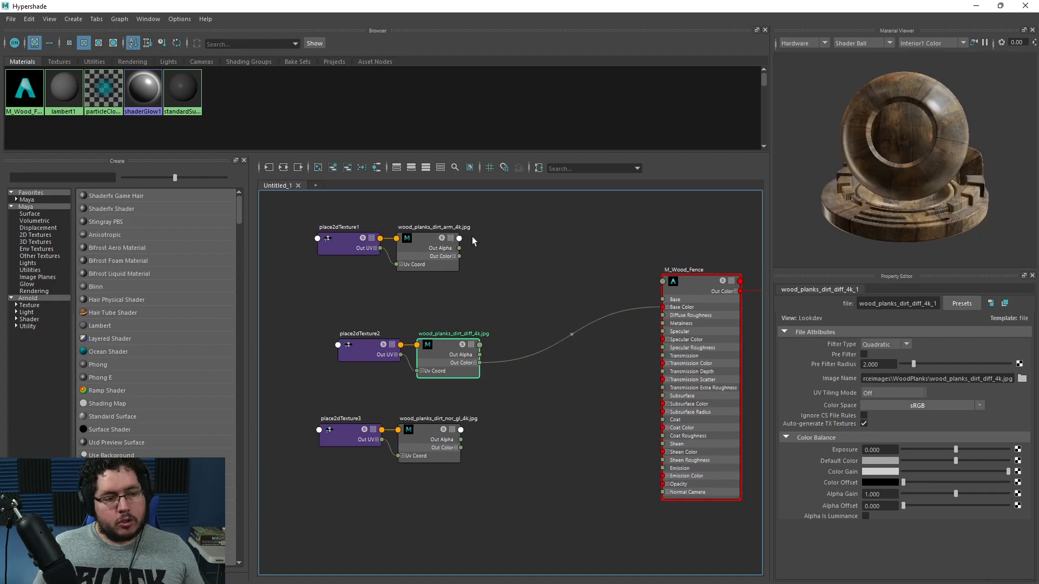
# - Expand the Out Color output of the wood_planks_dirt_arm_4k texture into its separate R, G and B channels
pyautogui.click(454, 256)
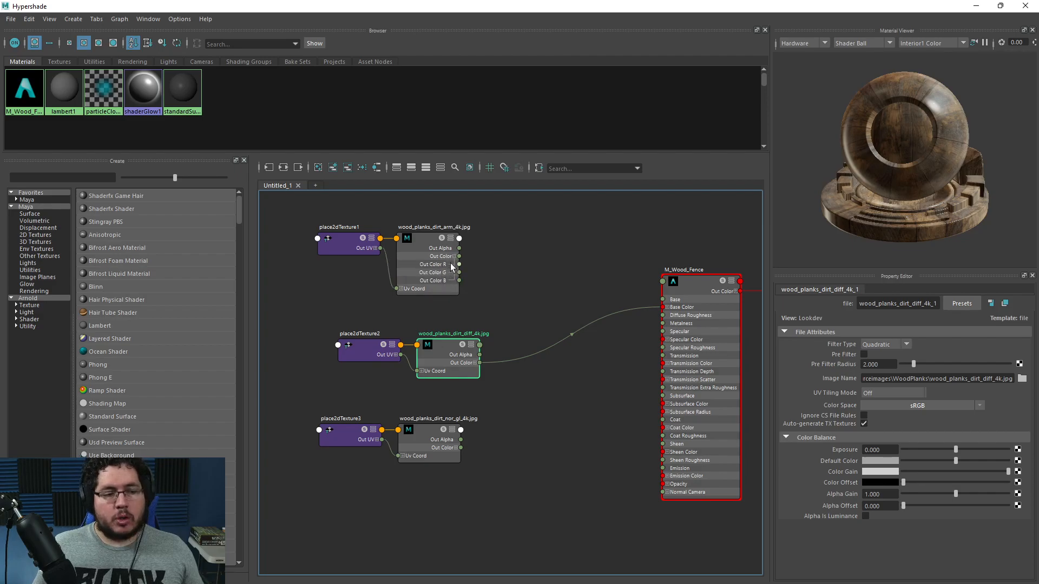
pyautogui.click(453, 257)
pyautogui.click(453, 257)
pyautogui.scroll(5, 453, 257)
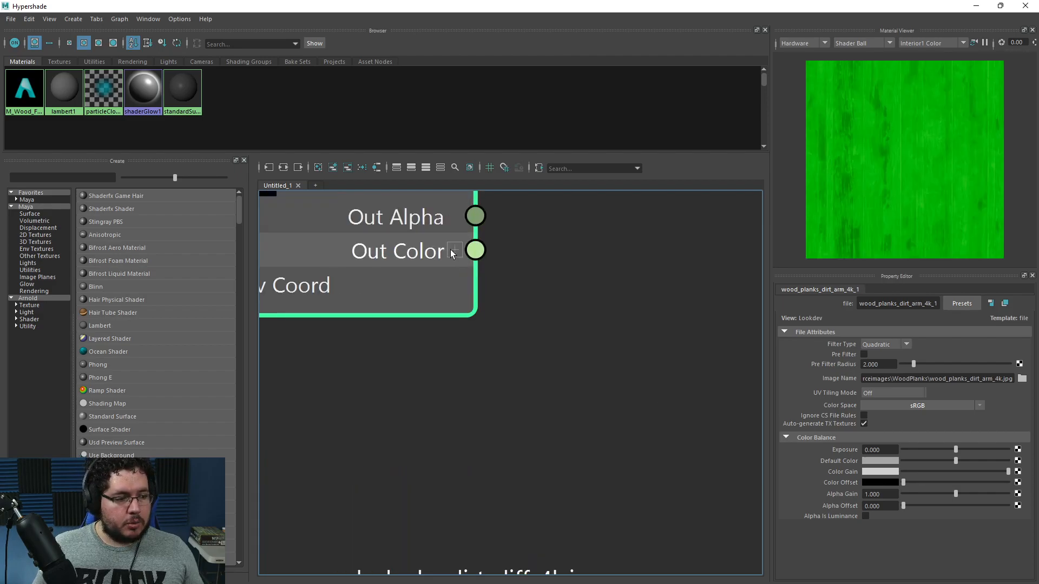
pyautogui.click(453, 252)
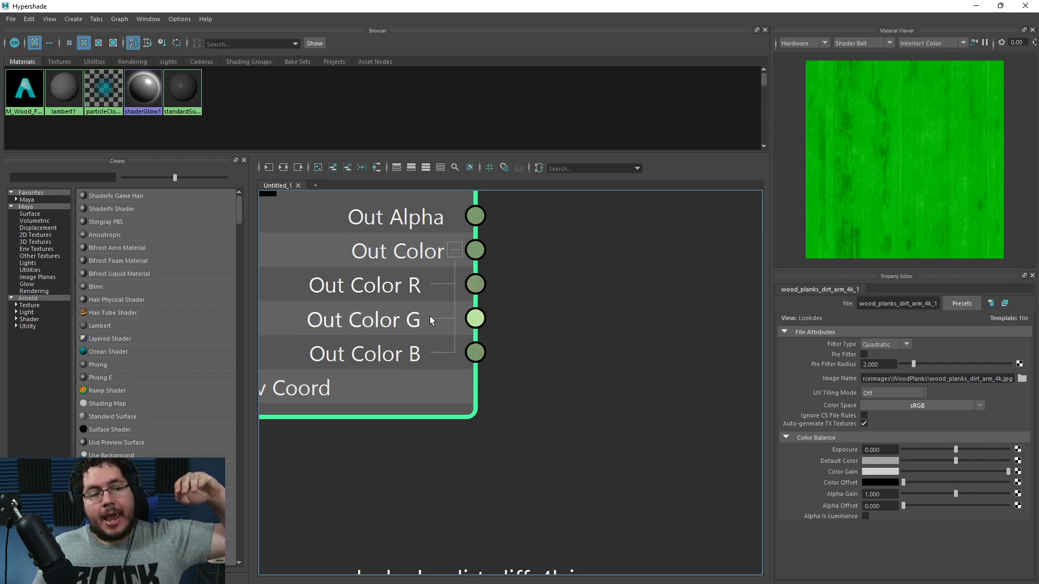
# - Connect the ARM texture's Out Color G to Specular Roughness and Out Color B to Metalness on M_Wood_Fence
pyautogui.scroll(-6, 513, 307)
pyautogui.keyDown('alt'); pyautogui.moveTo(563, 340); pyautogui.dragTo(512, 323, button='middle'); pyautogui.keyUp('alt')
pyautogui.scroll(2, 512, 323)
pyautogui.keyDown('alt'); pyautogui.moveTo(543, 328); pyautogui.dragTo(488, 300); pyautogui.keyUp('alt')
pyautogui.scroll(-2, 487, 303)
pyautogui.keyDown('alt'); pyautogui.moveTo(487, 304); pyautogui.dragTo(463, 297, button='middle'); pyautogui.keyUp('alt')
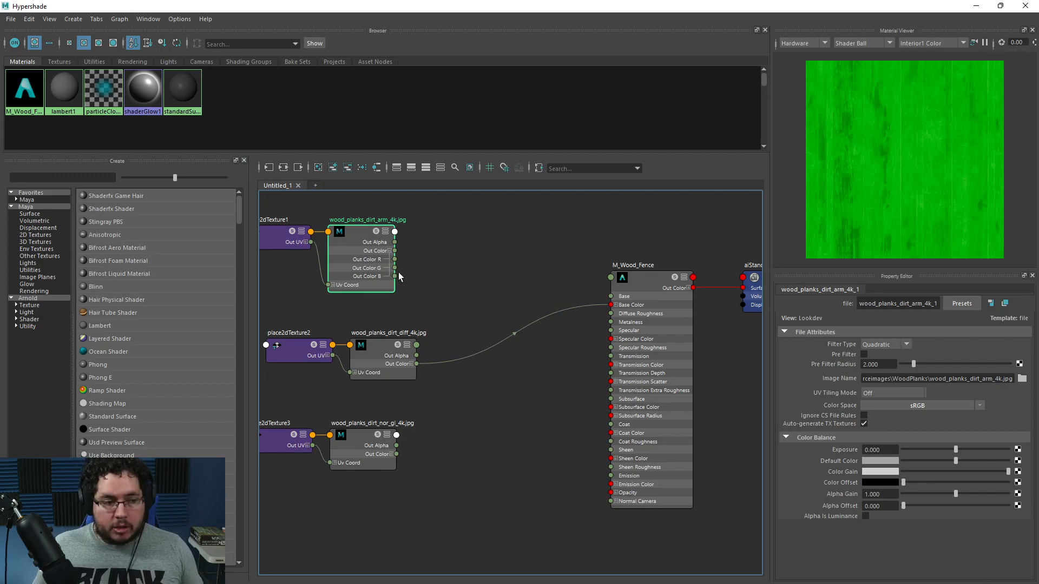
pyautogui.moveTo(453, 273); pyautogui.dragTo(614, 350)
pyautogui.keyDown('alt'); pyautogui.moveTo(538, 385); pyautogui.dragTo(536, 374, button='middle'); pyautogui.keyUp('alt')
pyautogui.moveTo(394, 265); pyautogui.dragTo(609, 310)
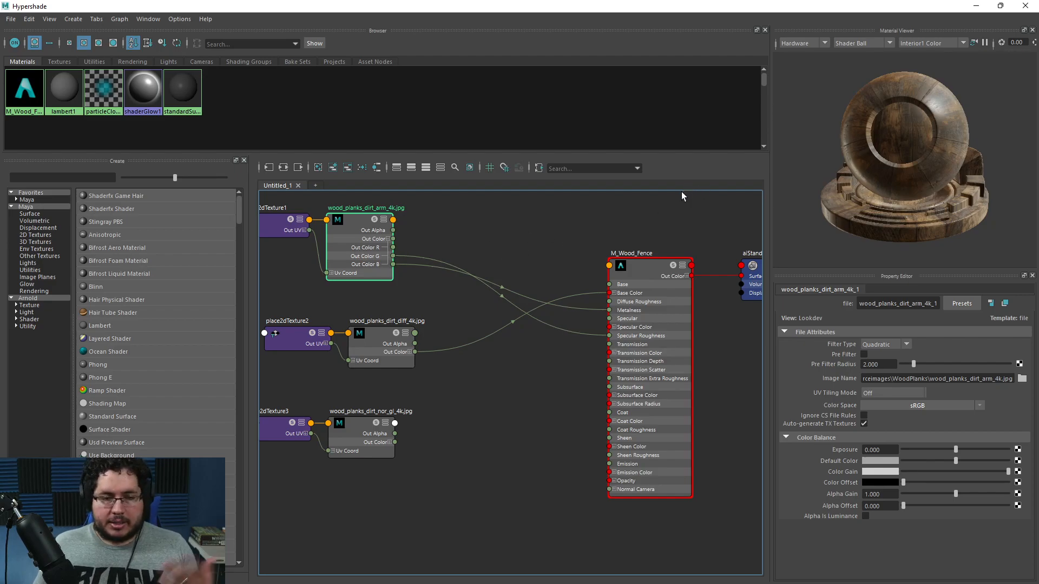
pyautogui.keyDown('alt'); pyautogui.moveTo(946, 185); pyautogui.dragTo(878, 163); pyautogui.keyUp('alt')
# - Create an aiNormalMap node between the normal texture and the M_Wood_Fence material
pyautogui.keyDown('alt'); pyautogui.moveTo(548, 376); pyautogui.dragTo(569, 339, button='middle'); pyautogui.keyUp('alt')
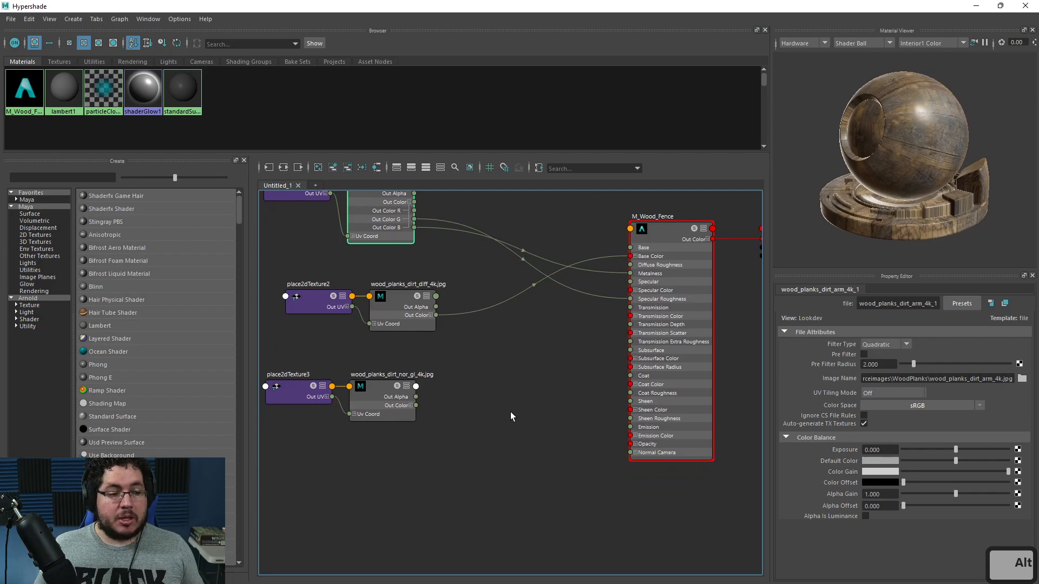
pyautogui.press('Tab')
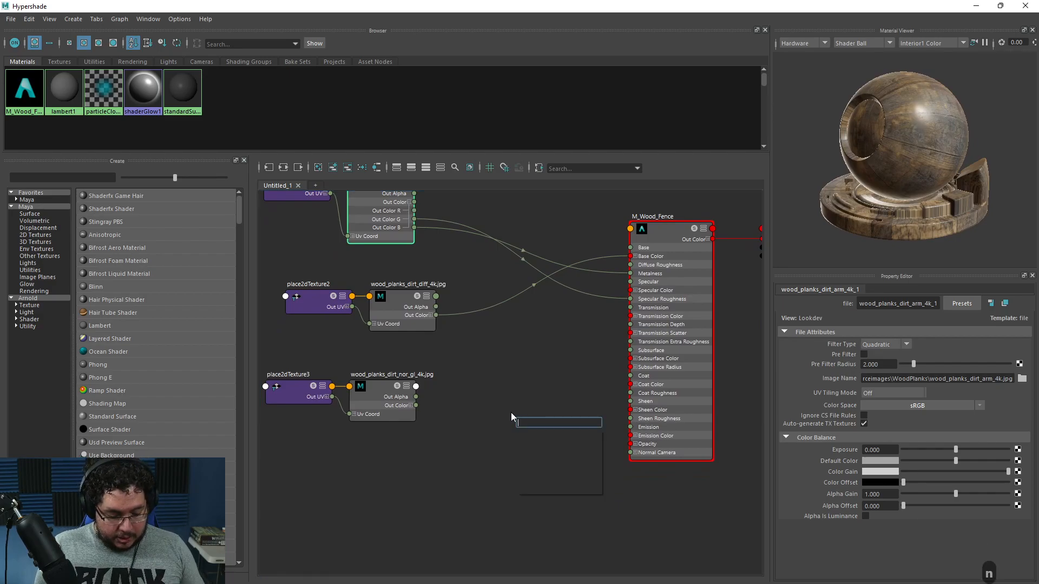
pyautogui.write('normal')
pyautogui.press('Down')
pyautogui.press('Return')
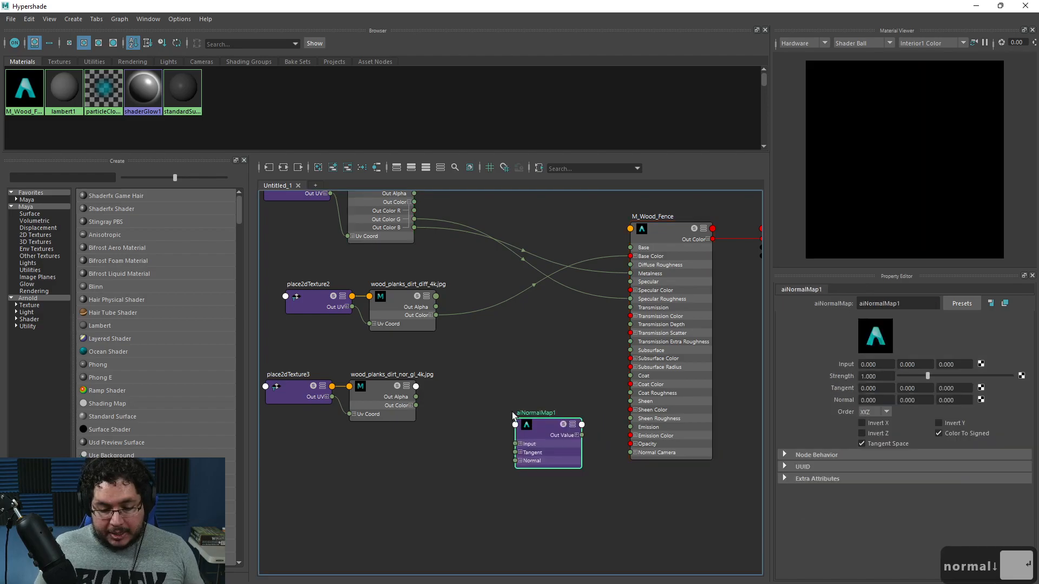
# - Connect the normal texture's Out Color to the aiNormalMap Input and its Out Value to Normal Camera on M_Wood_Fence
pyautogui.scroll(2, 438, 415)
pyautogui.keyDown('alt'); pyautogui.moveTo(437, 415); pyautogui.dragTo(425, 404, button='middle'); pyautogui.keyUp('alt')
pyautogui.moveTo(396, 392); pyautogui.dragTo(511, 393)
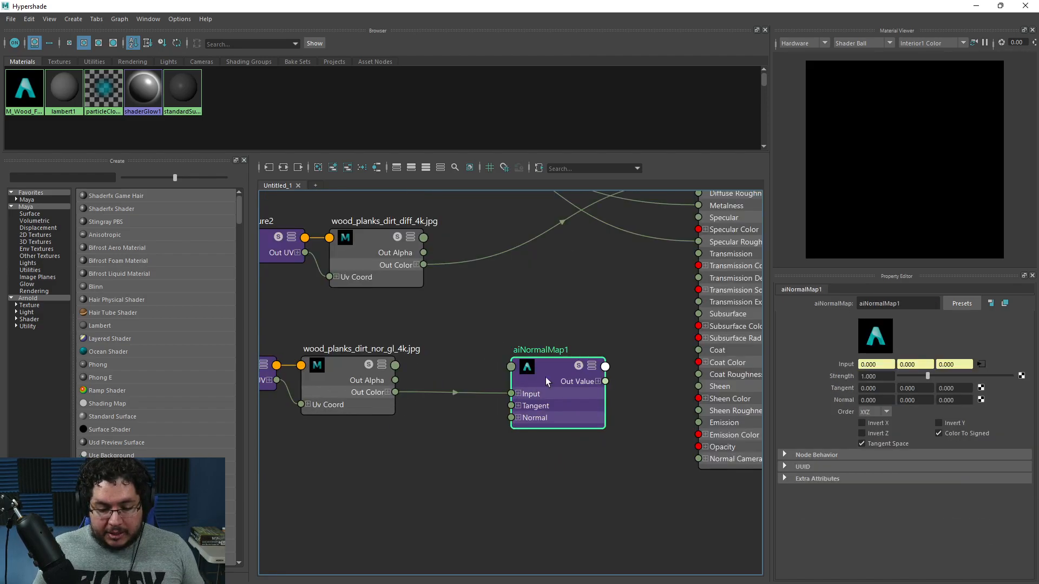
pyautogui.keyDown('alt'); pyautogui.moveTo(537, 383); pyautogui.dragTo(496, 344, button='middle'); pyautogui.keyUp('alt')
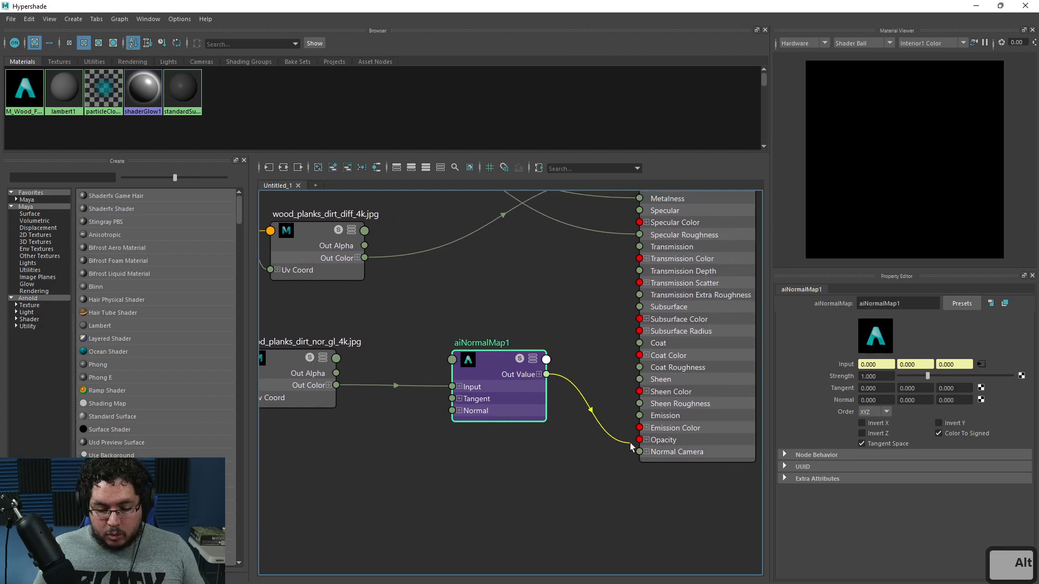
pyautogui.moveTo(629, 442); pyautogui.dragTo(640, 452)
pyautogui.click(595, 341)
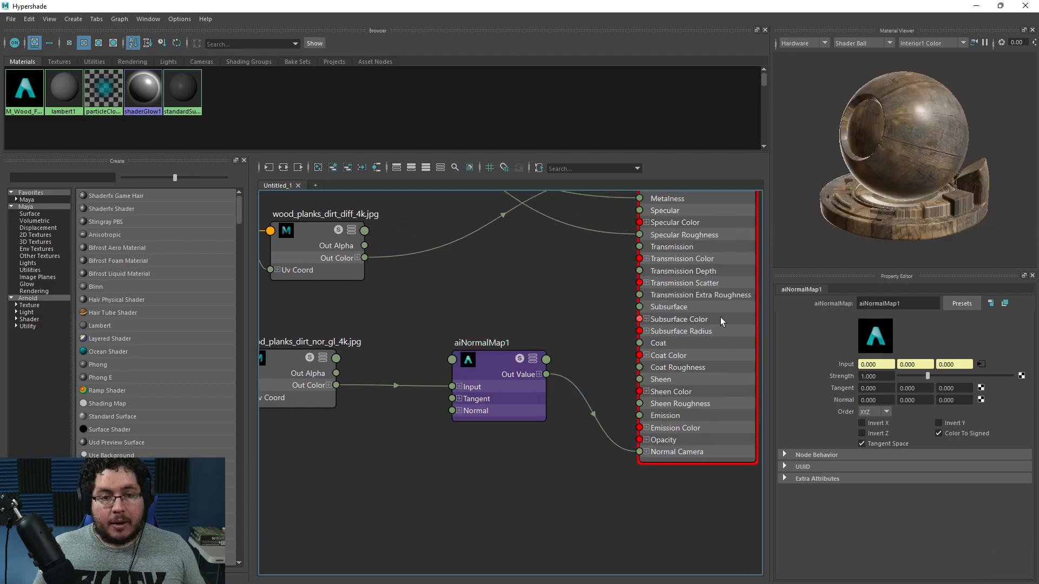
# - Examine the M_Wood_Fence shader ball preview up close
pyautogui.click(720, 320)
pyautogui.keyDown('alt'); pyautogui.moveTo(881, 177); pyautogui.dragTo(930, 212, button='right'); pyautogui.keyUp('alt')
pyautogui.keyDown('alt'); pyautogui.moveTo(930, 212); pyautogui.dragTo(960, 81); pyautogui.keyUp('alt')
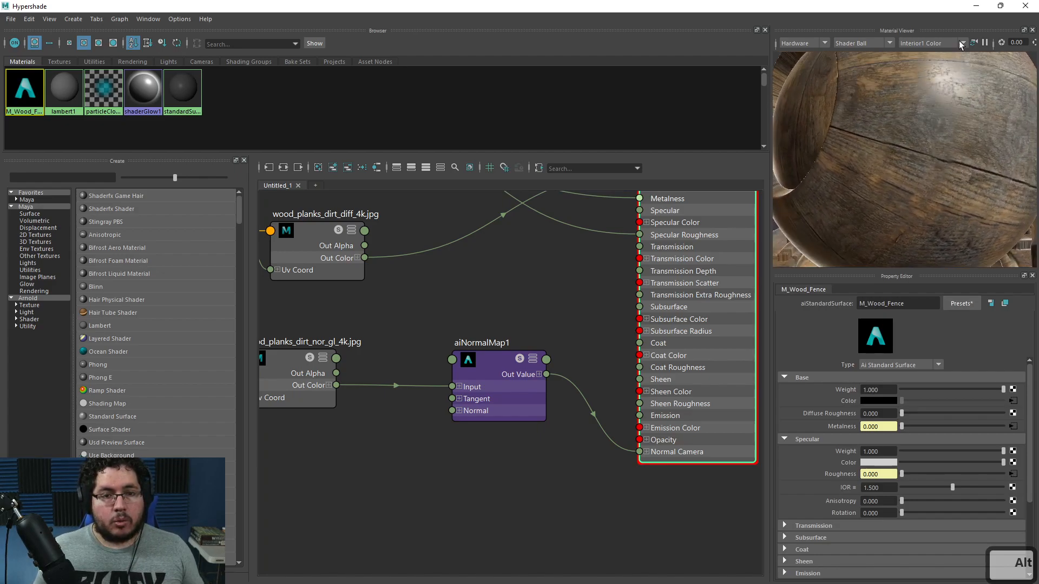
# - Minimize the Hypershade and examine how the wood texture's grain and scale fall on the fence planks and posts
pyautogui.click(976, 9)
pyautogui.click(643, 277)
pyautogui.scroll(6, 551, 280)
pyautogui.keyDown('alt'); pyautogui.moveTo(552, 280); pyautogui.dragTo(622, 315, button='middle'); pyautogui.keyUp('alt')
pyautogui.scroll(1, 541, 311)
pyautogui.keyDown('alt'); pyautogui.moveTo(523, 310); pyautogui.dragTo(606, 308, button='middle'); pyautogui.keyUp('alt')
pyautogui.keyDown('alt'); pyautogui.moveTo(514, 313); pyautogui.dragTo(538, 318, button='right'); pyautogui.keyUp('alt')
pyautogui.keyDown('alt'); pyautogui.moveTo(538, 318); pyautogui.dragTo(598, 317, button='middle'); pyautogui.keyUp('alt')
pyautogui.keyDown('alt'); pyautogui.moveTo(598, 317); pyautogui.dragTo(557, 311, button='right'); pyautogui.keyUp('alt')
pyautogui.keyDown('alt'); pyautogui.moveTo(556, 311); pyautogui.dragTo(634, 352); pyautogui.keyUp('alt')
pyautogui.keyDown('alt'); pyautogui.moveTo(519, 353); pyautogui.dragTo(652, 358, button='middle'); pyautogui.keyUp('alt')
pyautogui.keyDown('alt'); pyautogui.moveTo(522, 360); pyautogui.dragTo(610, 379, button='right'); pyautogui.keyUp('alt')
pyautogui.keyDown('alt'); pyautogui.moveTo(610, 378); pyautogui.dragTo(597, 353, button='middle'); pyautogui.keyUp('alt')
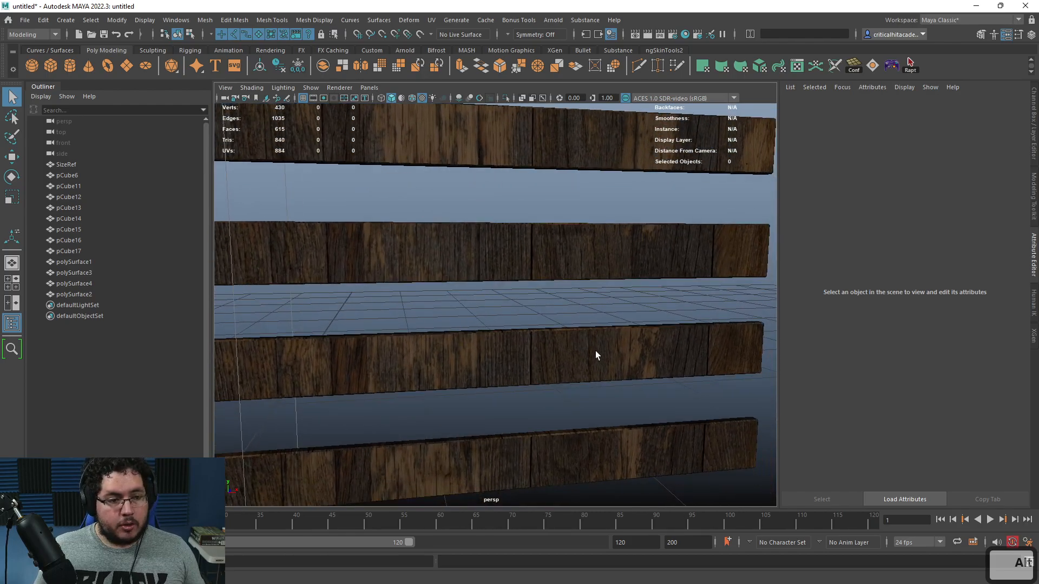
pyautogui.keyDown('alt'); pyautogui.moveTo(598, 352); pyautogui.dragTo(610, 150, button='right'); pyautogui.keyUp('alt')
pyautogui.keyDown('alt'); pyautogui.moveTo(544, 267); pyautogui.dragTo(603, 235, button='middle'); pyautogui.keyUp('alt')
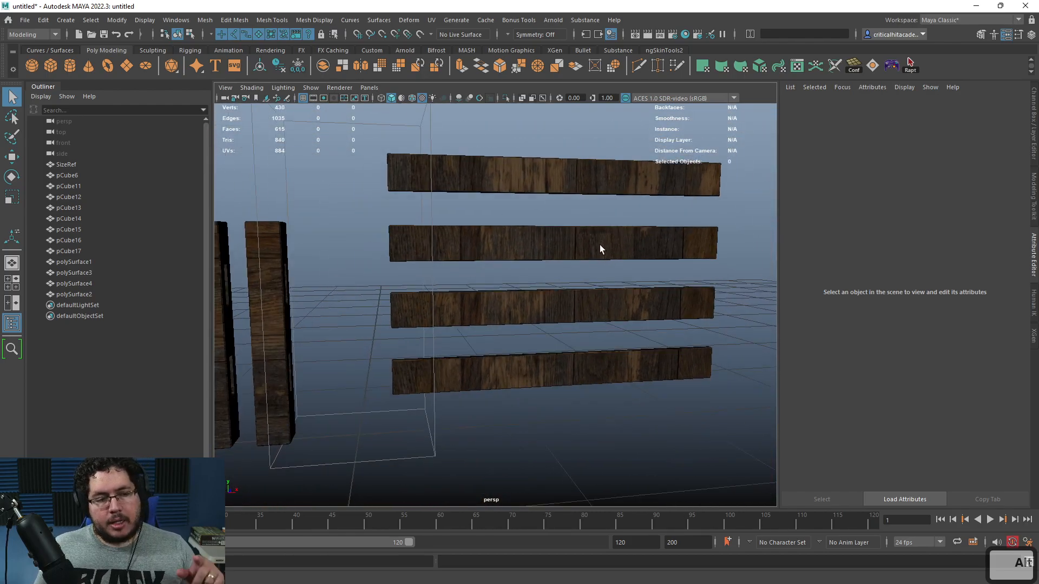
# - Set the viewport's view transform to Un-tone-mapped (sRGB)
pyautogui.click(626, 98)
pyautogui.click(626, 98)
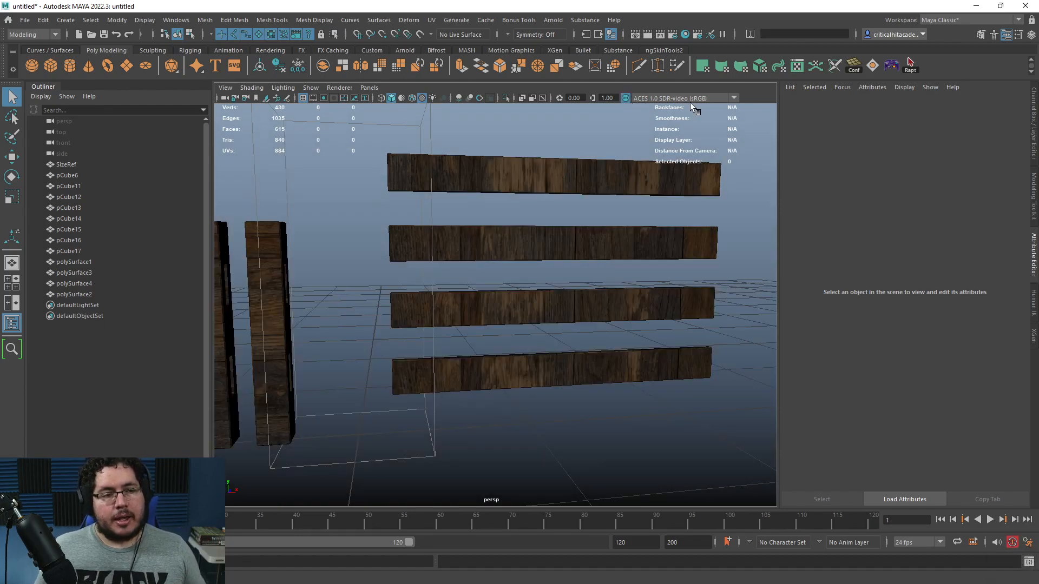
pyautogui.click(734, 98)
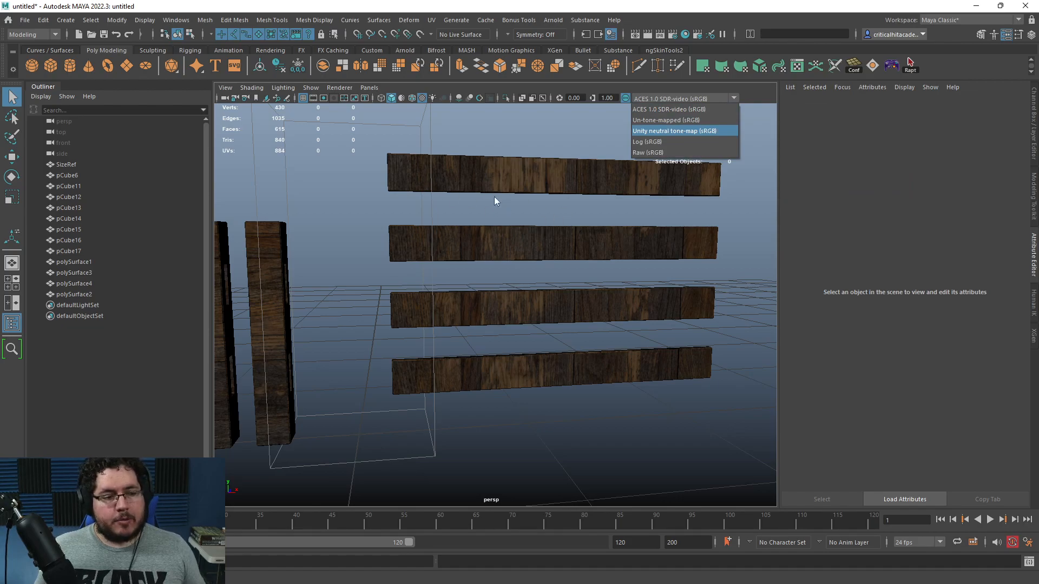
pyautogui.click(674, 120)
pyautogui.keyDown('alt'); pyautogui.moveTo(674, 121); pyautogui.dragTo(568, 243); pyautogui.keyUp('alt')
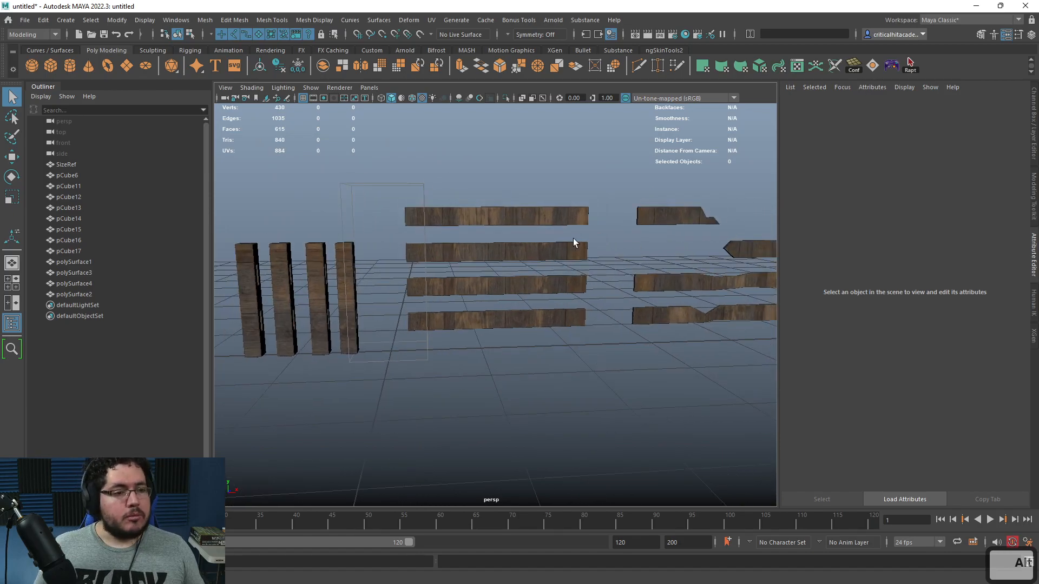
# - Select all the fence posts and planks, open the UV Editor and move its window beside the UV Toolkit
pyautogui.scroll(-3, 654, 174)
pyautogui.scroll(-1, 653, 174)
pyautogui.moveTo(654, 174); pyautogui.dragTo(343, 388)
pyautogui.scroll(2, 561, 232)
pyautogui.click(431, 20)
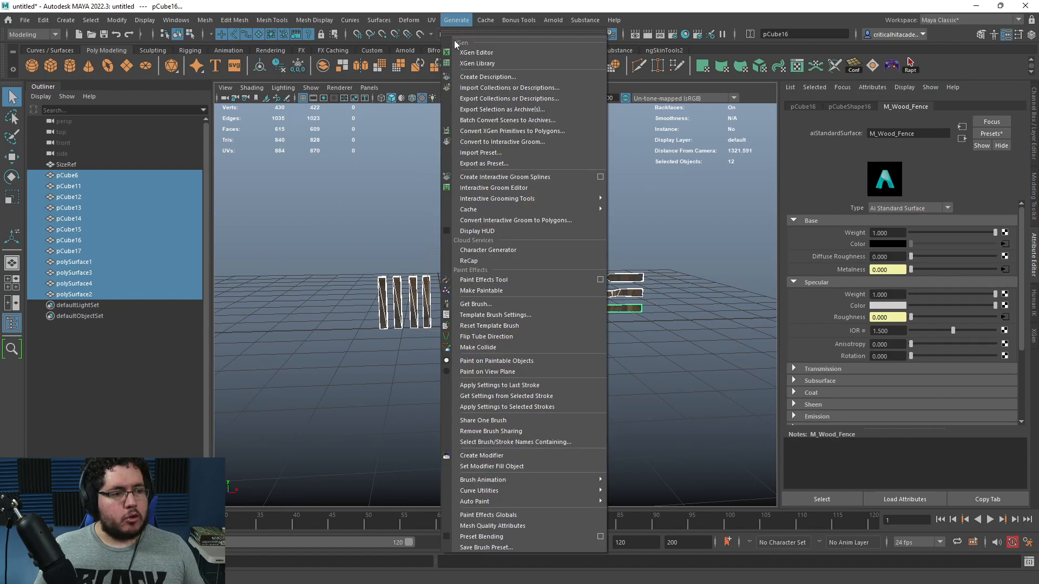
pyautogui.click(443, 40)
pyautogui.moveTo(221, 145); pyautogui.dragTo(547, 120)
# - Switch the UV Editor to UV shell selection for the fence pieces' layout in the 1001 tile
pyautogui.scroll(-3, 465, 238)
pyautogui.keyDown('alt'); pyautogui.moveTo(464, 241); pyautogui.dragTo(461, 290, button='middle'); pyautogui.keyUp('alt')
pyautogui.moveTo(436, 259); pyautogui.dragTo(393, 241, button='right')
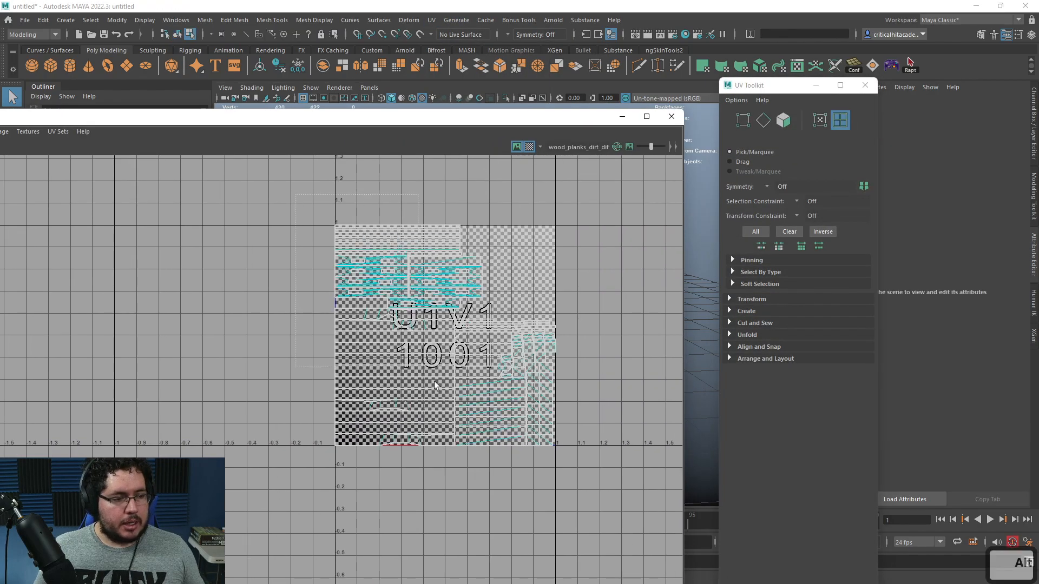
# - Select all UV shells of the fence pieces, rotate them by 90 degrees, and clear the selection in the viewport
pyautogui.moveTo(309, 202); pyautogui.dragTo(582, 466)
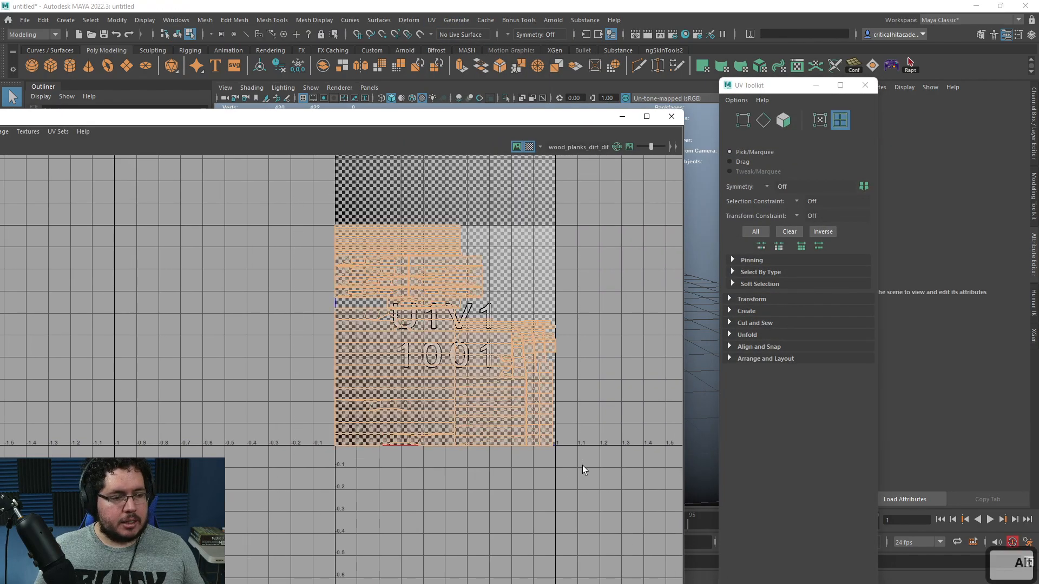
pyautogui.click(729, 299)
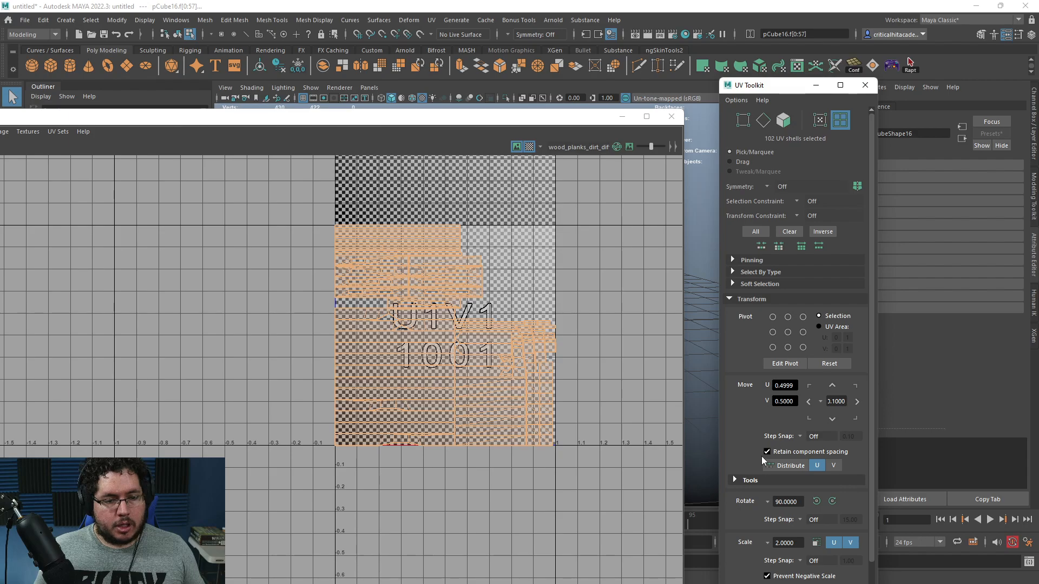
pyautogui.scroll(-2, 748, 466)
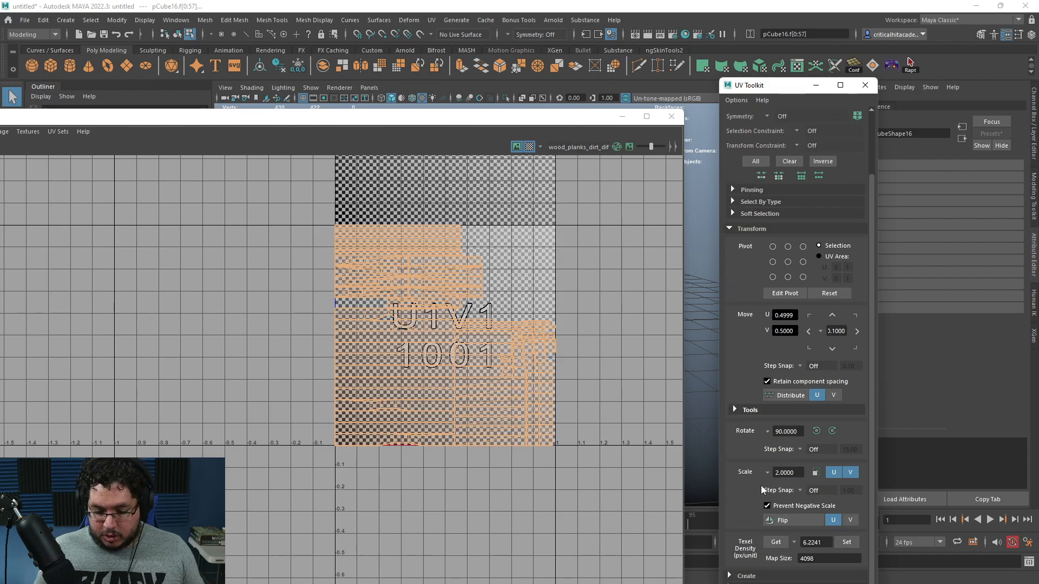
pyautogui.click(818, 431)
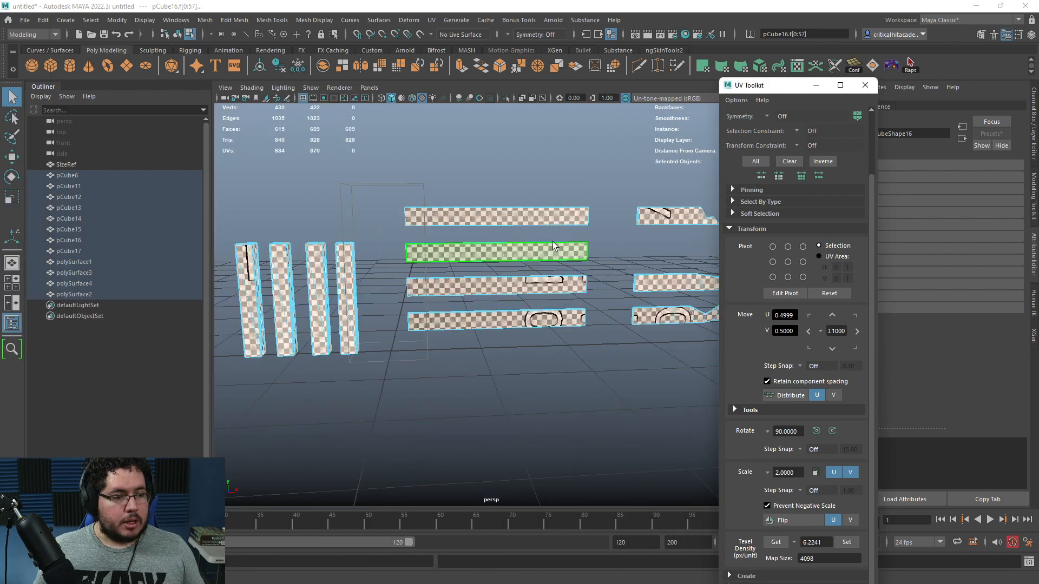
pyautogui.scroll(2, 518, 199)
pyautogui.click(551, 174)
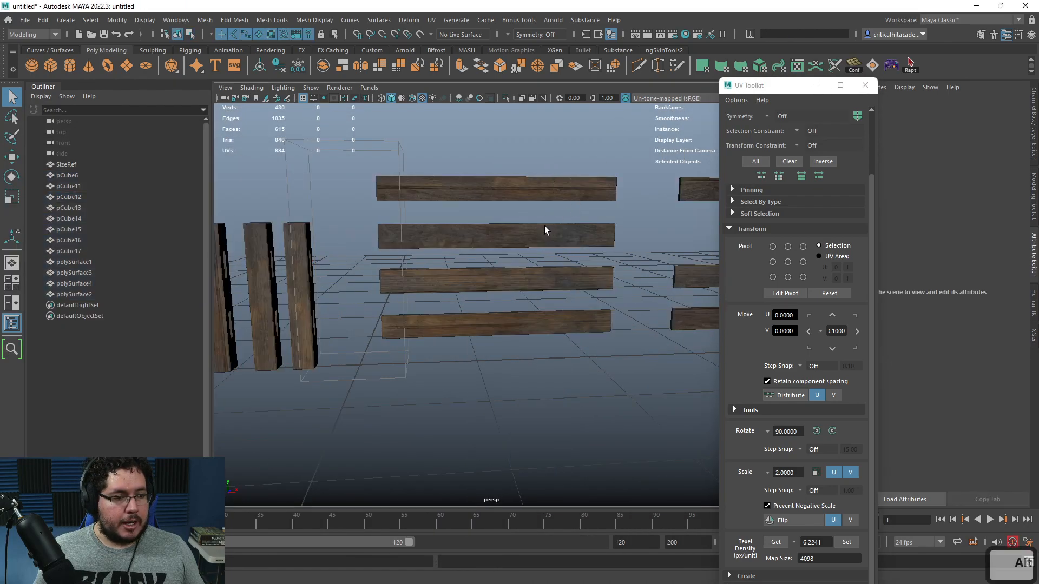
# - Examine the wood grain's direction and scale along the full planks and posts from several angles
pyautogui.keyDown('alt'); pyautogui.moveTo(547, 229); pyautogui.dragTo(434, 209); pyautogui.keyUp('alt')
pyautogui.keyDown('alt'); pyautogui.moveTo(433, 209); pyautogui.dragTo(563, 309, button='right'); pyautogui.keyUp('alt')
pyautogui.keyDown('alt'); pyautogui.moveTo(563, 308); pyautogui.dragTo(475, 323); pyautogui.keyUp('alt')
pyautogui.keyDown('alt'); pyautogui.moveTo(476, 323); pyautogui.dragTo(576, 339, button='right'); pyautogui.keyUp('alt')
pyautogui.keyDown('alt'); pyautogui.moveTo(575, 339); pyautogui.dragTo(552, 324); pyautogui.keyUp('alt')
pyautogui.keyDown('alt'); pyautogui.moveTo(552, 324); pyautogui.dragTo(527, 302, button='right'); pyautogui.keyUp('alt')
pyautogui.keyDown('alt'); pyautogui.moveTo(528, 302); pyautogui.dragTo(464, 310); pyautogui.keyUp('alt')
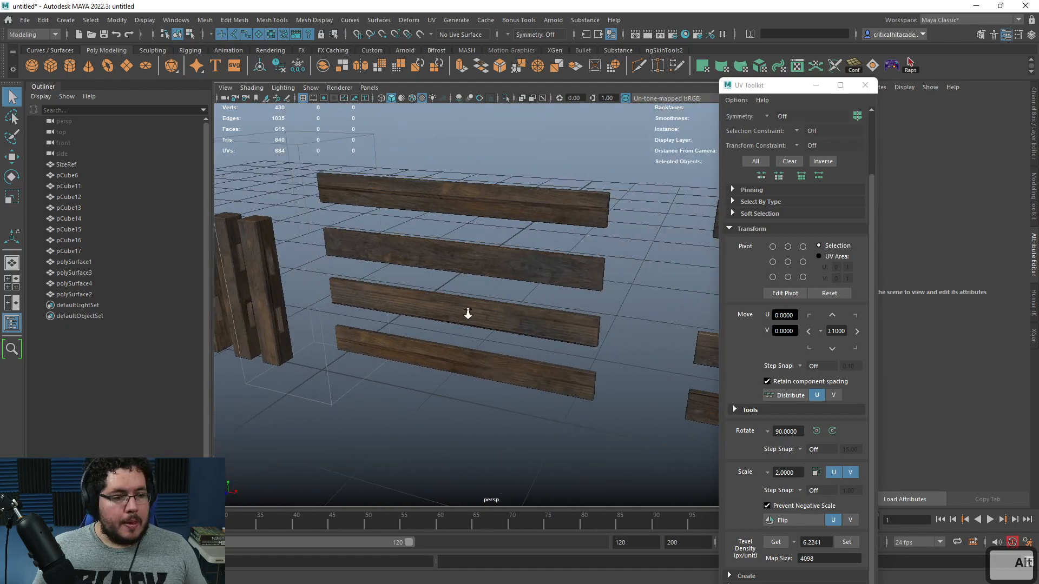
pyautogui.keyDown('alt'); pyautogui.moveTo(463, 311); pyautogui.dragTo(562, 346, button='right'); pyautogui.keyUp('alt')
pyautogui.keyDown('alt'); pyautogui.moveTo(562, 345); pyautogui.dragTo(545, 364); pyautogui.keyUp('alt')
pyautogui.keyDown('alt'); pyautogui.moveTo(545, 364); pyautogui.dragTo(439, 341, button='right'); pyautogui.keyUp('alt')
# - In the Hypershade, separate the texture placement nodes and set the wood_planks_dirt_arm_4k.jpg placement's Repeat UV to 2 by 2
pyautogui.hotkey('alt', 'Tab')
pyautogui.keyDown('alt'); pyautogui.moveTo(434, 490); pyautogui.dragTo(610, 542, button='middle'); pyautogui.keyUp('alt')
pyautogui.keyDown('alt'); pyautogui.moveTo(609, 542); pyautogui.dragTo(515, 399, button='right'); pyautogui.keyUp('alt')
pyautogui.moveTo(471, 281); pyautogui.dragTo(474, 323)
pyautogui.moveTo(496, 400); pyautogui.dragTo(464, 391)
pyautogui.click(463, 333)
pyautogui.click(877, 411)
pyautogui.write('2')
pyautogui.press('Tab')
pyautogui.write('2')
# - Set Repeat UV to 2 by 2 on the placement nodes of the wood_planks_dirt diffuse and normal textures
pyautogui.click(474, 391)
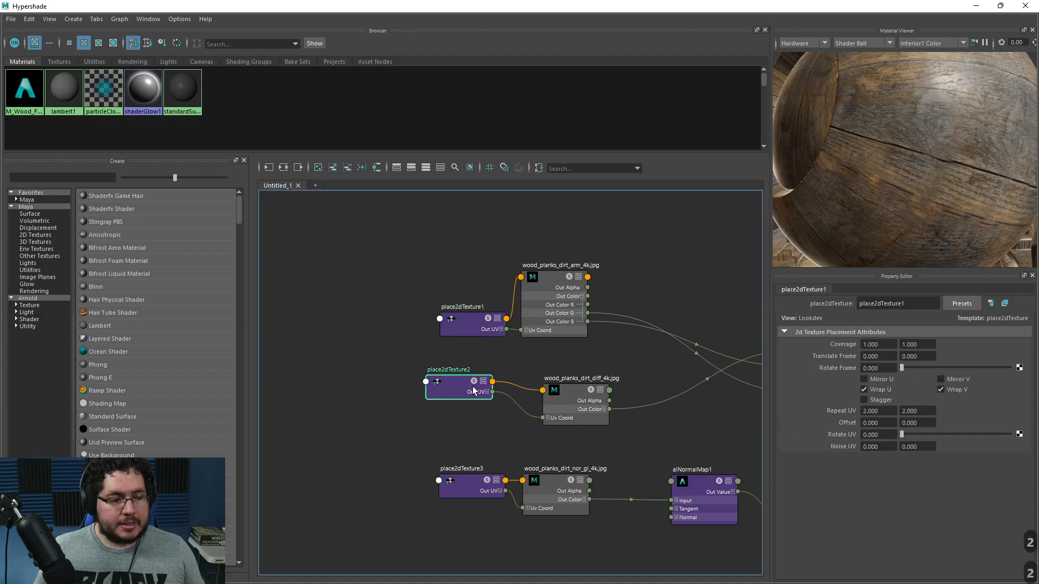
pyautogui.click(877, 412)
pyautogui.write('2')
pyautogui.press('Tab')
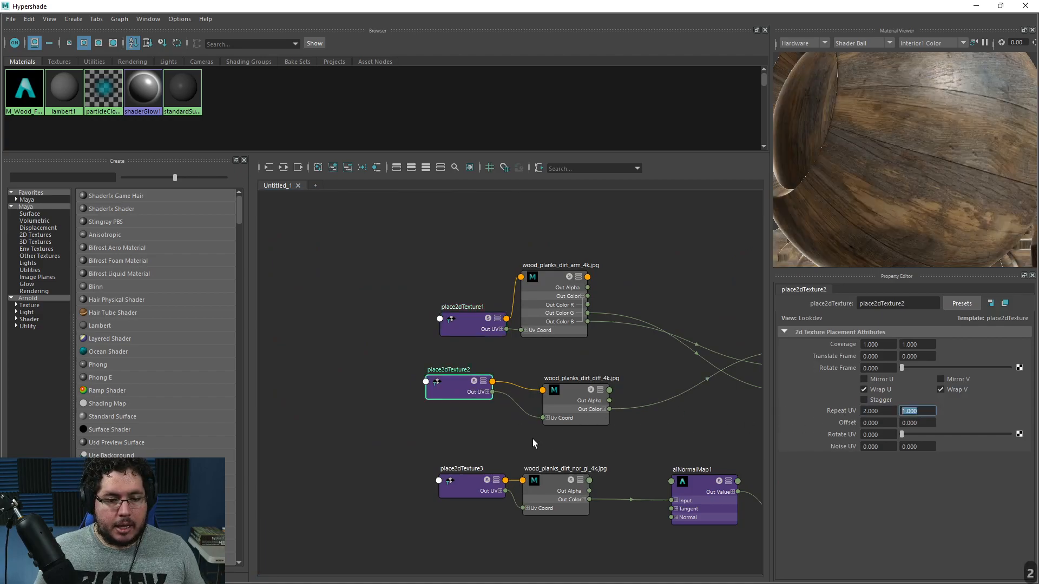
pyautogui.click(466, 475)
pyautogui.click(880, 411)
pyautogui.write('2')
pyautogui.press('Tab')
pyautogui.write('2')
pyautogui.click(674, 289)
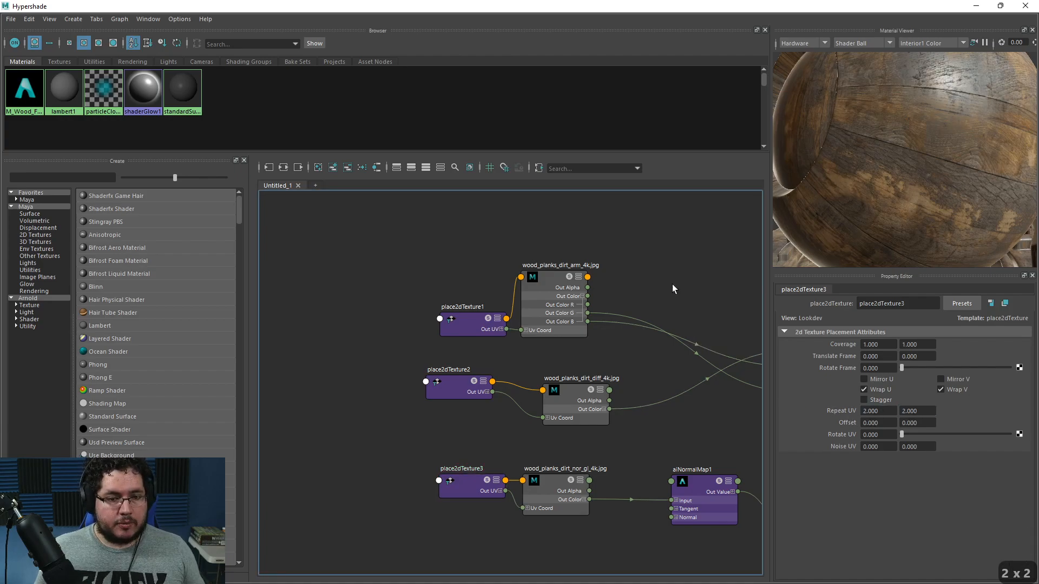
# - Minimize the Hypershade and examine how the more densely tiled wood falls on the posts and planks
pyautogui.click(976, 7)
pyautogui.keyDown('alt'); pyautogui.moveTo(612, 238); pyautogui.dragTo(557, 247); pyautogui.keyUp('alt')
pyautogui.keyDown('alt'); pyautogui.moveTo(390, 254); pyautogui.dragTo(577, 282, button='middle'); pyautogui.keyUp('alt')
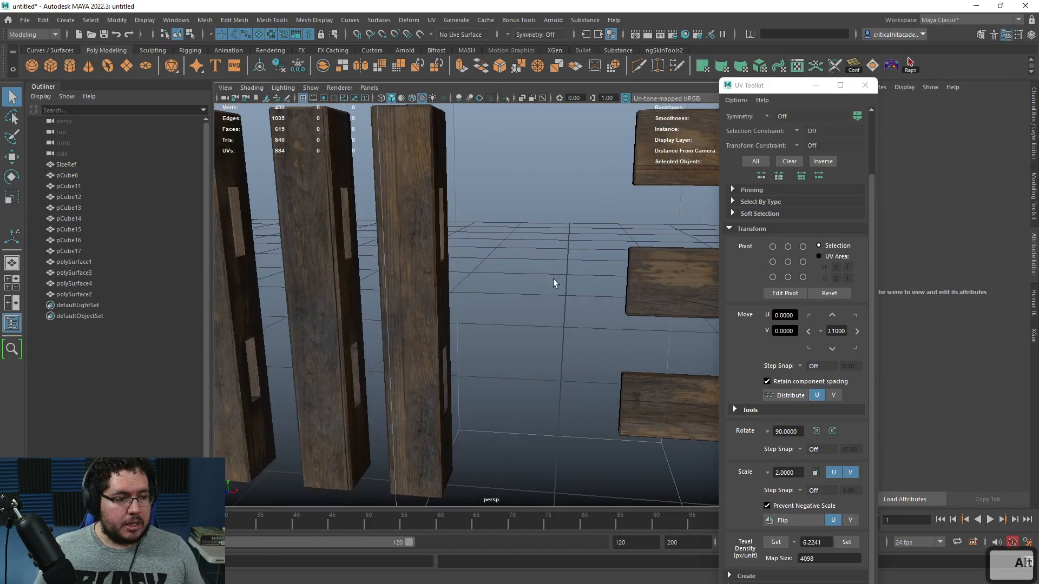
pyautogui.keyDown('alt'); pyautogui.moveTo(324, 262); pyautogui.dragTo(462, 276, button='middle'); pyautogui.keyUp('alt')
pyautogui.keyDown('alt'); pyautogui.moveTo(461, 276); pyautogui.dragTo(522, 292); pyautogui.keyUp('alt')
pyautogui.keyDown('alt'); pyautogui.moveTo(521, 292); pyautogui.dragTo(493, 307, button='right'); pyautogui.keyUp('alt')
pyautogui.scroll(-4, 494, 305)
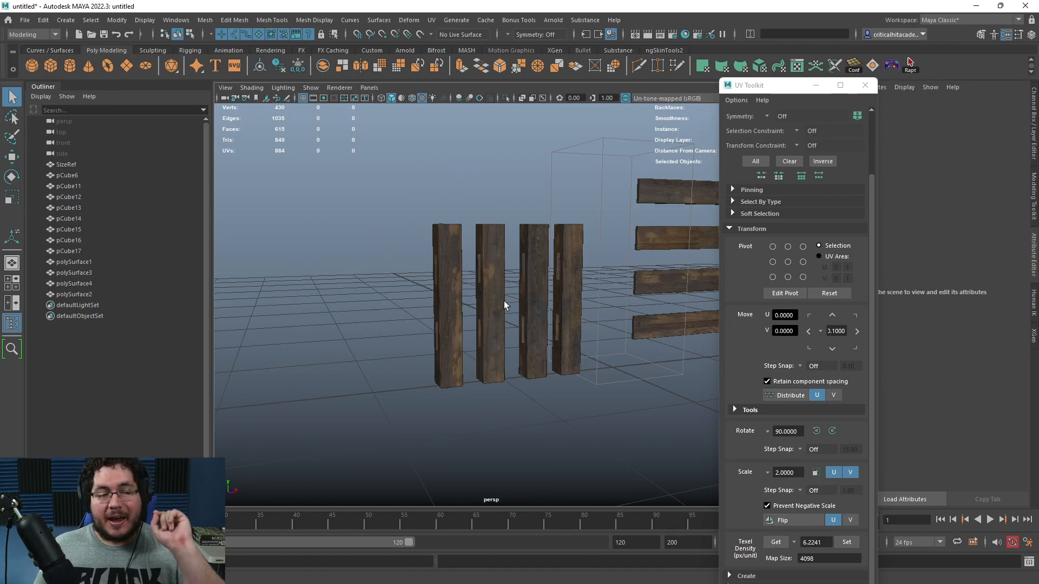
pyautogui.keyDown('alt'); pyautogui.moveTo(594, 299); pyautogui.dragTo(493, 326, button='middle'); pyautogui.keyUp('alt')
pyautogui.keyDown('alt'); pyautogui.moveTo(493, 326); pyautogui.dragTo(531, 310); pyautogui.keyUp('alt')
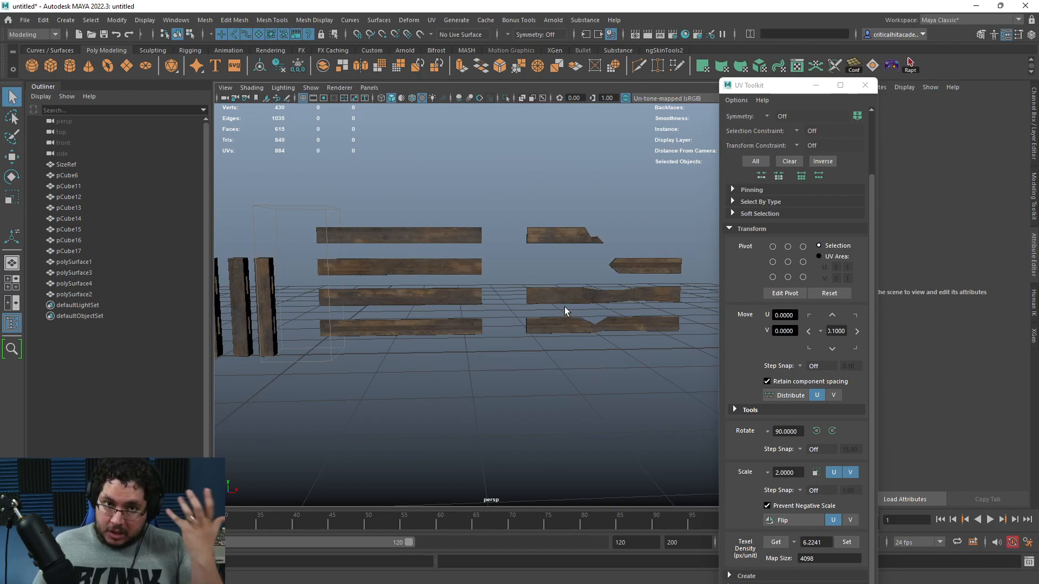
pyautogui.click(440, 238)
pyautogui.click(466, 295)
pyautogui.click(478, 252)
pyautogui.keyDown('alt'); pyautogui.moveTo(477, 252); pyautogui.dragTo(501, 240, button='middle'); pyautogui.keyUp('alt')
pyautogui.keyDown('alt'); pyautogui.moveTo(460, 362); pyautogui.dragTo(539, 349, button='middle'); pyautogui.keyUp('alt')
# - Close the UV Toolkit and inspect the posts and the intact and broken planks up close and as a whole kit
pyautogui.click(872, 89)
pyautogui.keyDown('alt'); pyautogui.moveTo(527, 290); pyautogui.dragTo(610, 298, button='middle'); pyautogui.keyUp('alt')
pyautogui.scroll(5, 462, 324)
pyautogui.keyDown('alt'); pyautogui.moveTo(462, 325); pyautogui.dragTo(648, 352, button='middle'); pyautogui.keyUp('alt')
pyautogui.scroll(5, 651, 392)
pyautogui.keyDown('alt'); pyautogui.moveTo(651, 391); pyautogui.dragTo(576, 404); pyautogui.keyUp('alt')
pyautogui.keyDown('alt'); pyautogui.moveTo(576, 405); pyautogui.dragTo(552, 397, button='middle'); pyautogui.keyUp('alt')
pyautogui.scroll(-5, 621, 384)
pyautogui.keyDown('alt'); pyautogui.moveTo(621, 384); pyautogui.dragTo(625, 393); pyautogui.keyUp('alt')
pyautogui.keyDown('alt'); pyautogui.moveTo(626, 392); pyautogui.dragTo(605, 359, button='middle'); pyautogui.keyUp('alt')
pyautogui.scroll(-3, 518, 323)
pyautogui.scroll(-5, 622, 307)
pyautogui.keyDown('alt'); pyautogui.moveTo(623, 306); pyautogui.dragTo(561, 306, button='middle'); pyautogui.keyUp('alt')
# - Select all the fence posts and planks and move them along X, away from the centre of the grid
pyautogui.moveTo(692, 216); pyautogui.dragTo(310, 370)
pyautogui.keyDown('alt'); pyautogui.moveTo(462, 366); pyautogui.dragTo(528, 399, button='middle'); pyautogui.keyUp('alt')
pyautogui.press('w')
pyautogui.moveTo(708, 339); pyautogui.dragTo(414, 340)
pyautogui.click(472, 301)
pyautogui.keyDown('alt'); pyautogui.moveTo(433, 293); pyautogui.dragTo(545, 278, button='middle'); pyautogui.keyUp('alt')
# - Select the post nearest the planks and switch the viewport to the front view
pyautogui.click(316, 319)
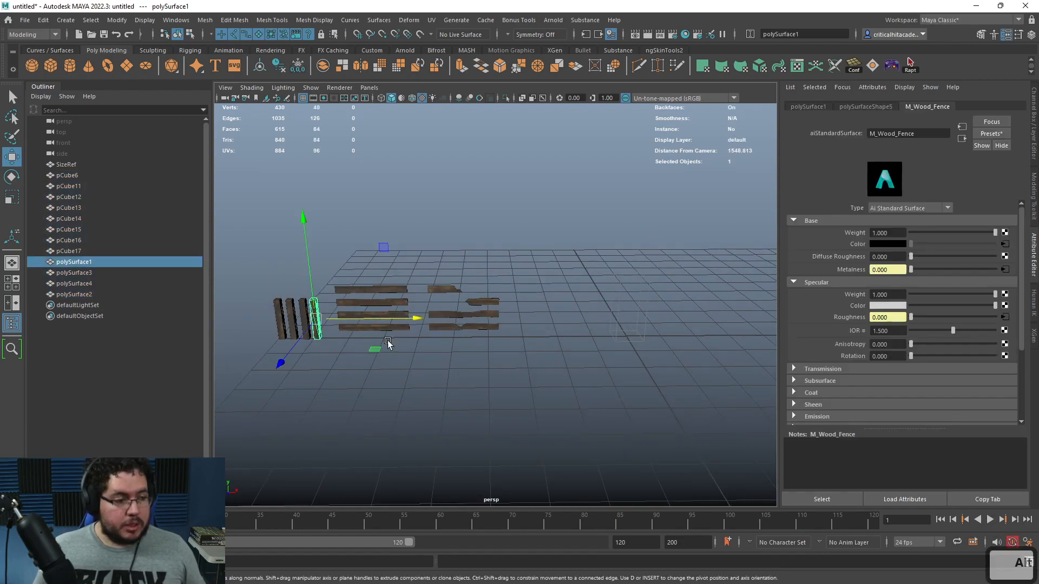
pyautogui.keyDown('alt'); pyautogui.moveTo(449, 345); pyautogui.dragTo(437, 331, button='middle'); pyautogui.keyUp('alt')
pyautogui.press('space')
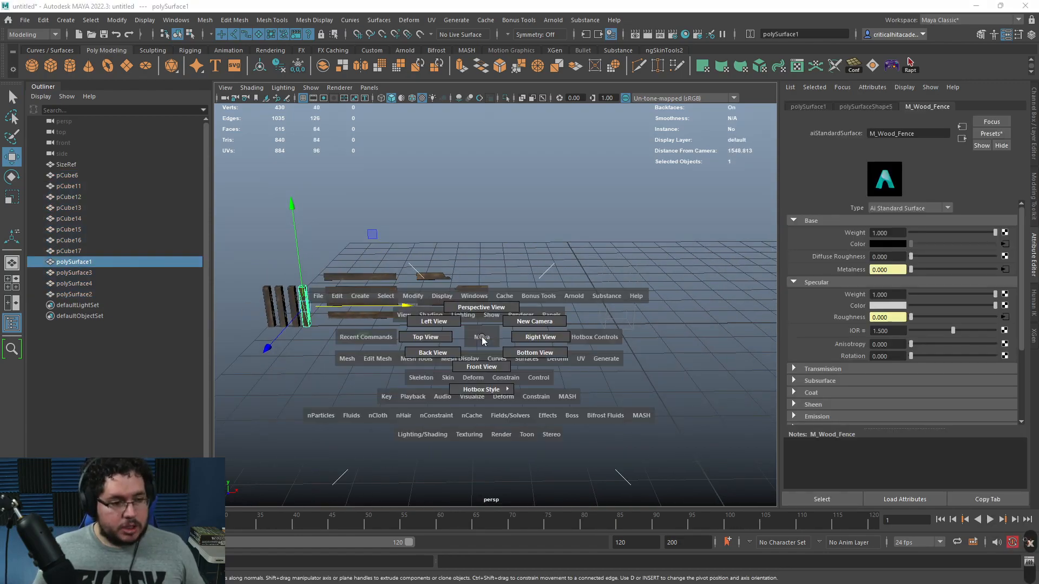
pyautogui.moveTo(416, 323); pyautogui.dragTo(480, 355)
pyautogui.keyDown('alt'); pyautogui.moveTo(482, 355); pyautogui.dragTo(431, 337, button='right'); pyautogui.keyUp('alt')
pyautogui.keyDown('alt'); pyautogui.moveTo(346, 309); pyautogui.dragTo(458, 321, button='middle'); pyautogui.keyUp('alt')
pyautogui.press('x')
pyautogui.moveTo(430, 298); pyautogui.dragTo(556, 313)
pyautogui.keyDown('alt'); pyautogui.moveTo(610, 332); pyautogui.dragTo(545, 329, button='middle'); pyautogui.keyUp('alt')
pyautogui.click(263, 291)
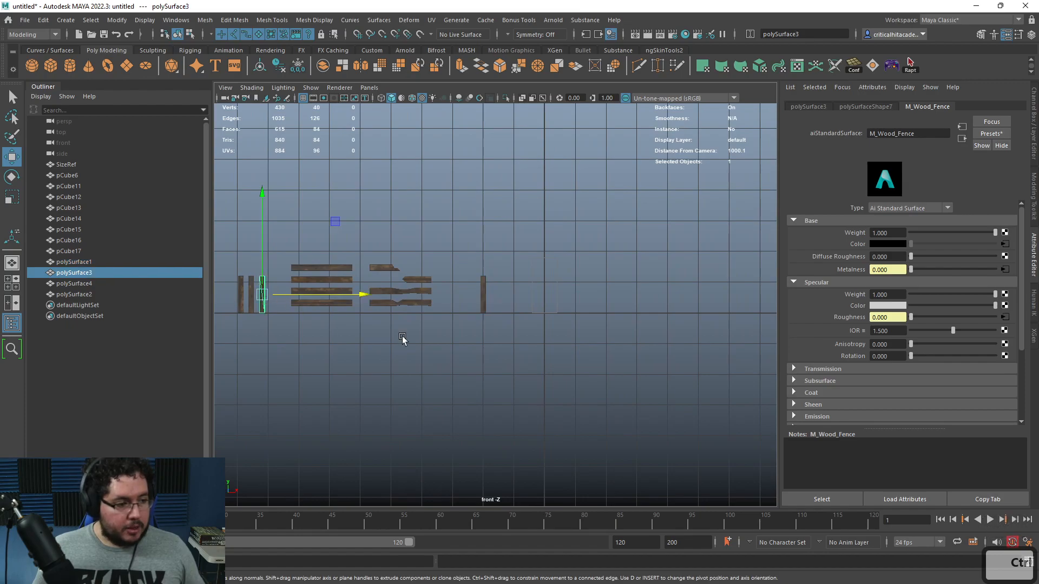
pyautogui.hotkey('ctrl', 'd')
pyautogui.hotkey('ctrl', 'z')
pyautogui.hotkey('ctrl', 'z')
pyautogui.hotkey('ctrl', 'z')
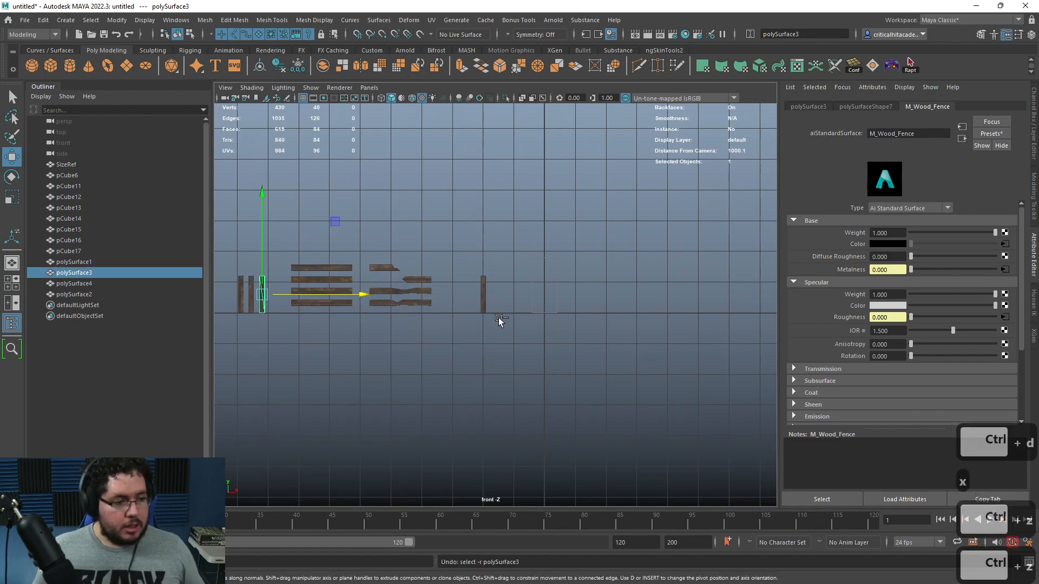
# - Duplicate the post nearest the planks and grid-snap the copy two grid squares short of the origin
pyautogui.click(273, 279)
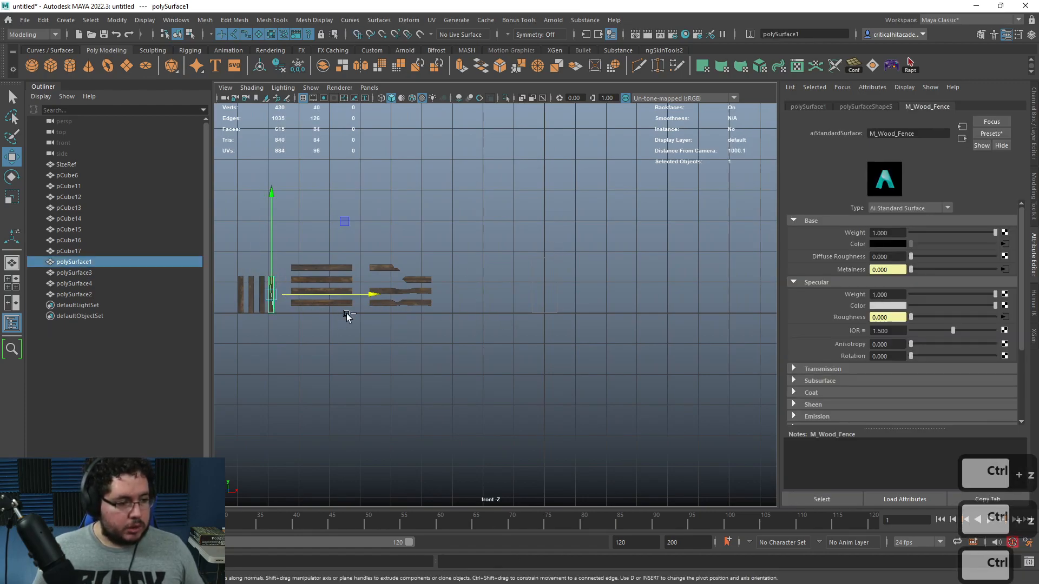
pyautogui.hotkey('ctrl', 'd')
pyautogui.press('x')
pyautogui.moveTo(401, 318); pyautogui.dragTo(477, 303, button='middle')
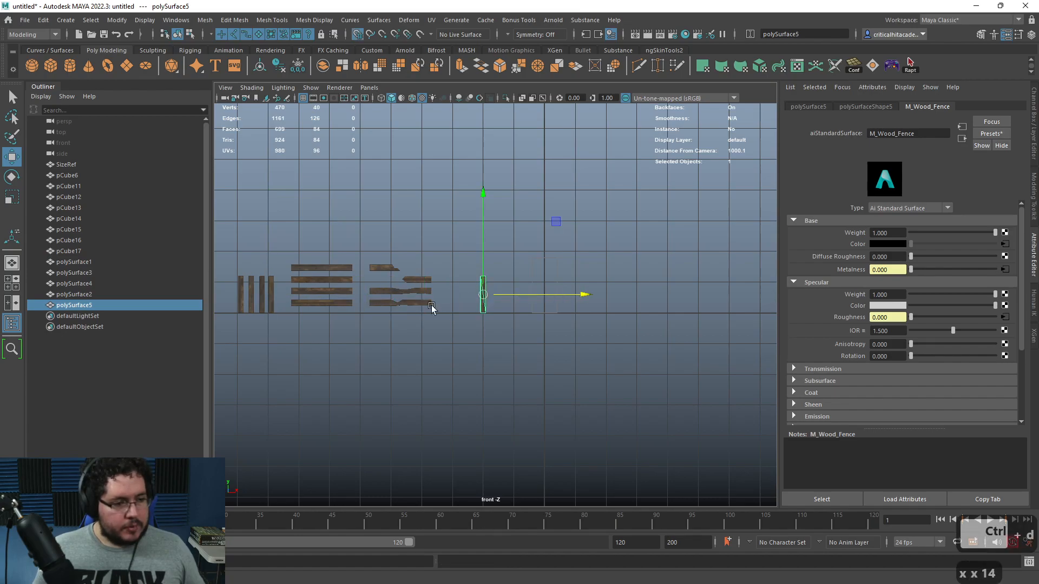
# - Duplicate another post from the kit and grid-snap the copy onto the origin
pyautogui.click(274, 294)
pyautogui.hotkey('ctrl', 'd')
pyautogui.press('x')
pyautogui.moveTo(360, 297); pyautogui.dragTo(539, 302, button='middle')
# - Duplicate the outermost post of the kit and grid-snap the copy two grid squares beyond the origin
pyautogui.click(252, 301)
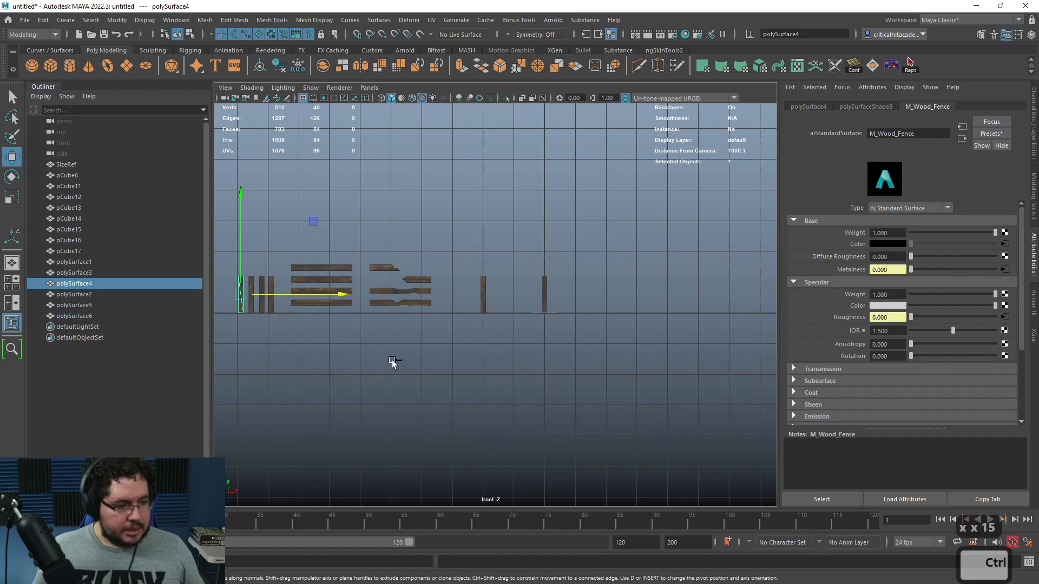
pyautogui.hotkey('ctrl', 'd')
pyautogui.press('x')
pyautogui.moveTo(250, 299); pyautogui.dragTo(514, 298, button='middle')
pyautogui.click(586, 349)
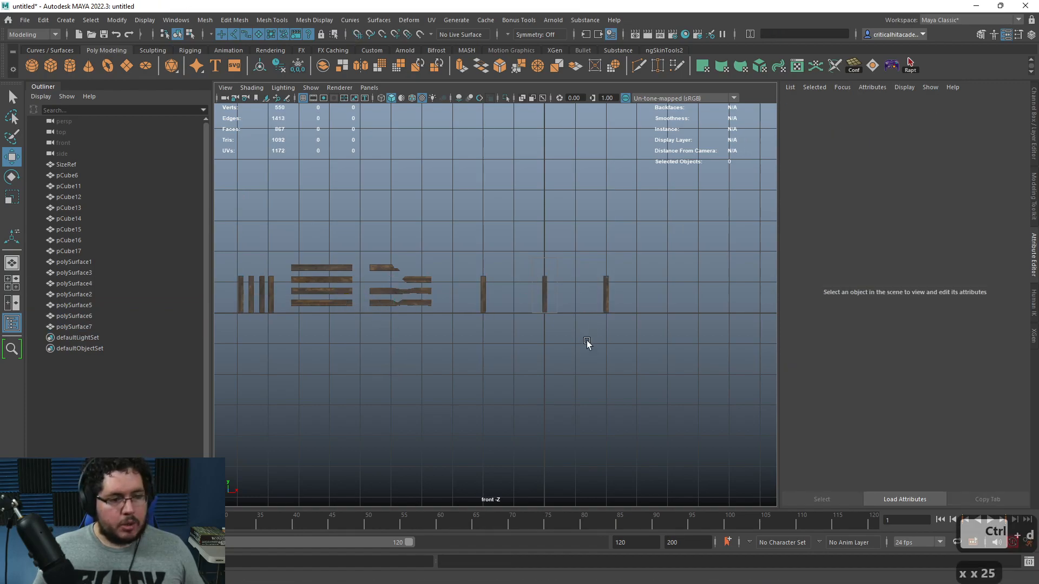
# - Duplicate the kit's two uppermost full planks and move the copies along X between the first and middle fence posts
pyautogui.scroll(3, 522, 326)
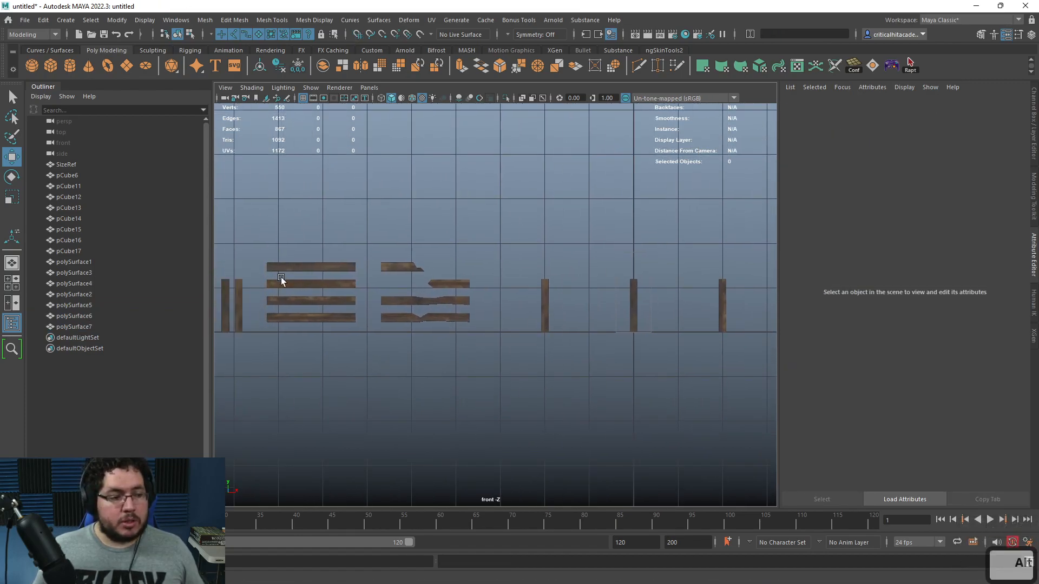
pyautogui.click(313, 260)
pyautogui.keyDown('shift'); pyautogui.click(330, 282); pyautogui.keyUp('shift')
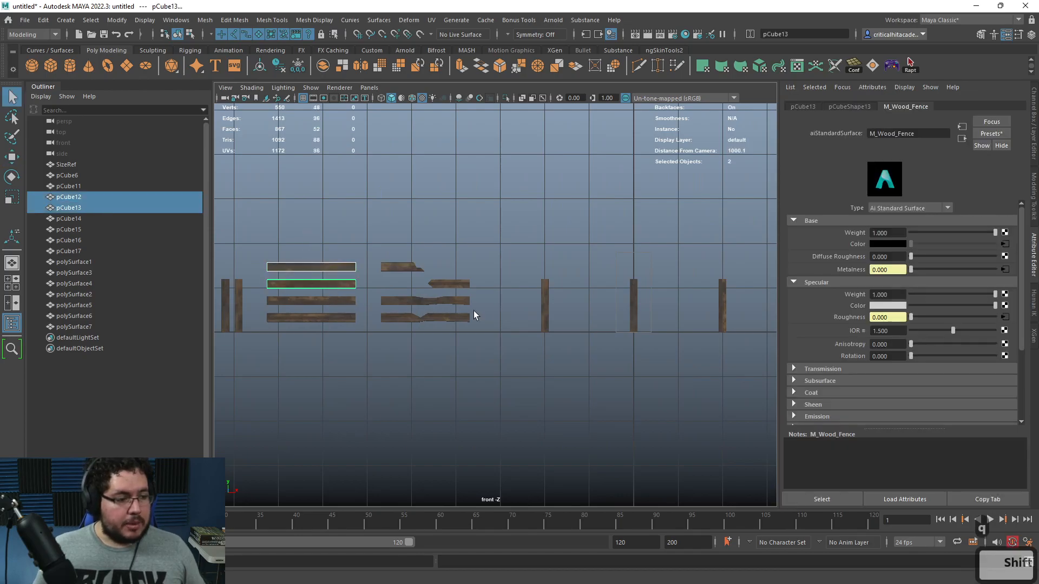
pyautogui.press('q')
pyautogui.keyDown('alt'); pyautogui.moveTo(476, 305); pyautogui.dragTo(442, 294, button='middle'); pyautogui.keyUp('alt')
pyautogui.hotkey('ctrl', 'd')
pyautogui.press('w')
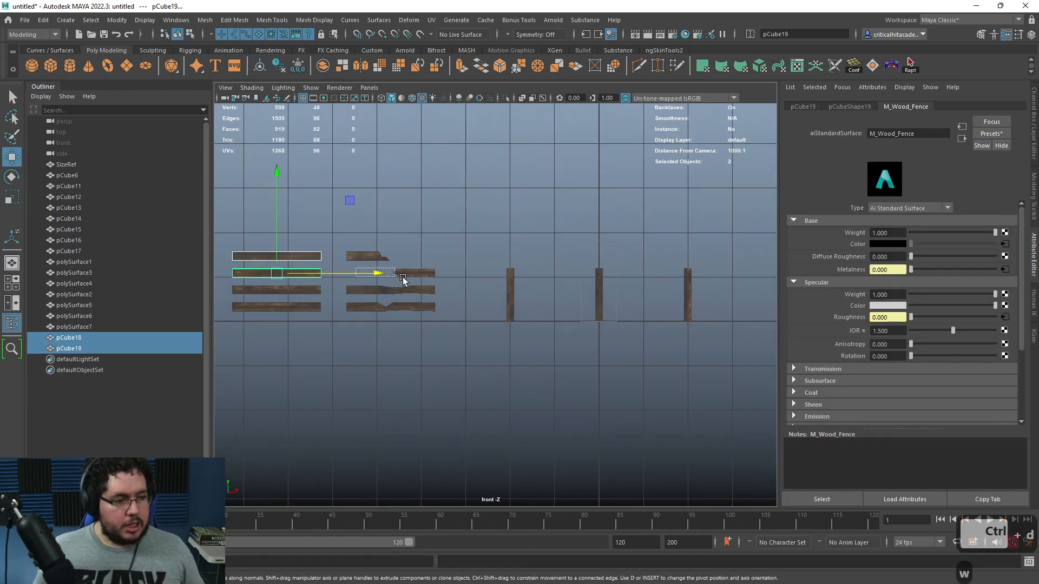
pyautogui.moveTo(385, 273); pyautogui.dragTo(629, 276)
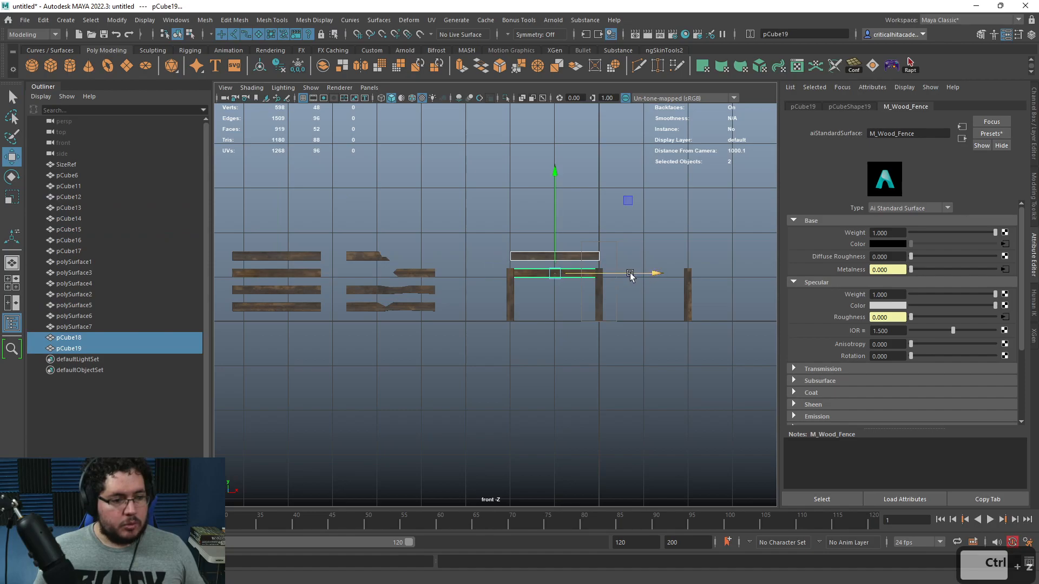
# - Switch to the perspective view and adjust the two plank copies vertically so they sit in the slots of the posts
pyautogui.press('space')
pyautogui.click(552, 226)
pyautogui.keyDown('alt'); pyautogui.moveTo(552, 226); pyautogui.dragTo(546, 345); pyautogui.keyUp('alt')
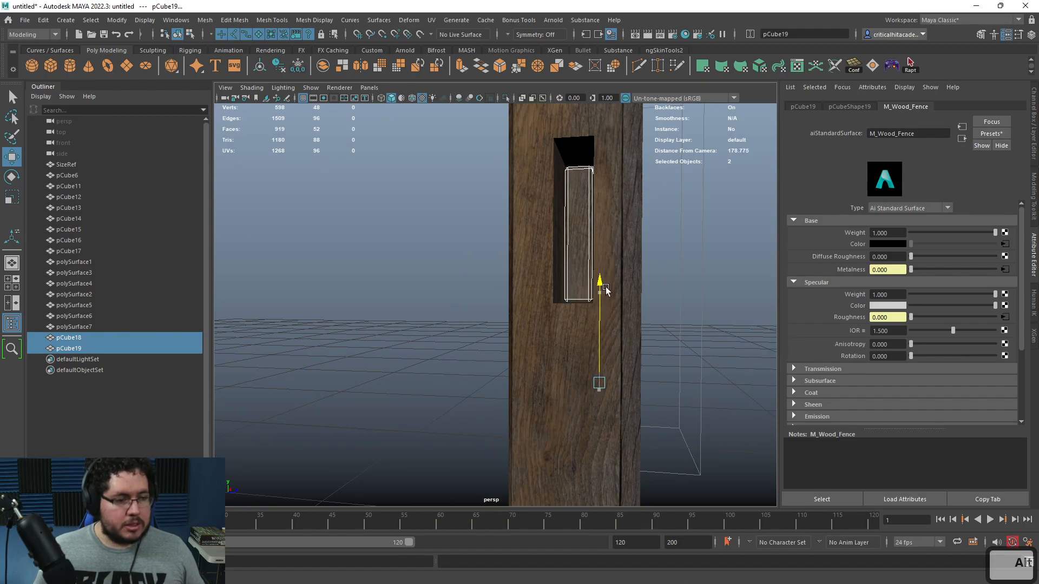
pyautogui.keyDown('alt'); pyautogui.moveTo(599, 312); pyautogui.dragTo(574, 303); pyautogui.keyUp('alt')
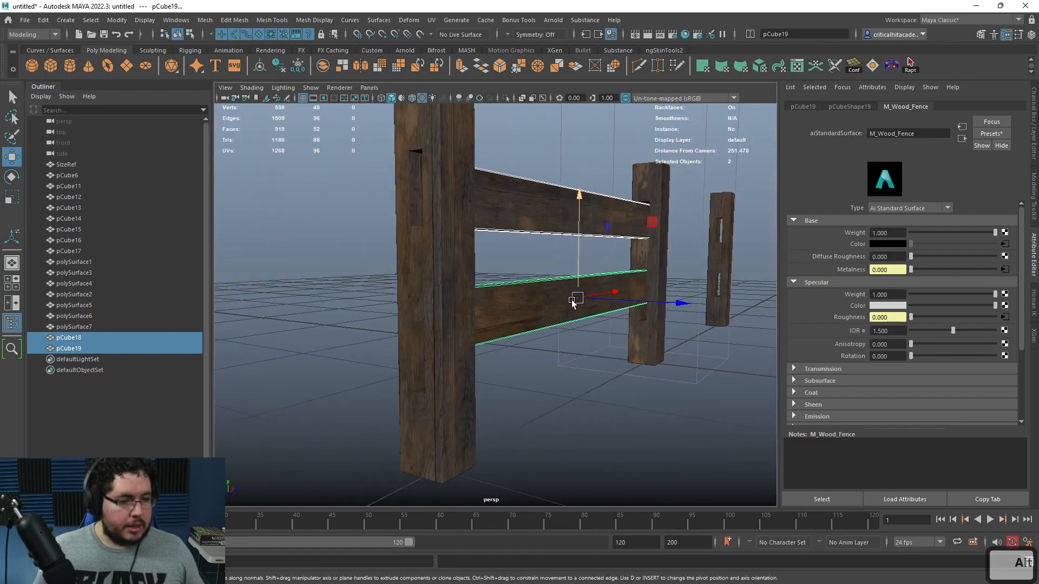
pyautogui.click(543, 297)
pyautogui.keyDown('alt'); pyautogui.moveTo(534, 274); pyautogui.dragTo(461, 305); pyautogui.keyUp('alt')
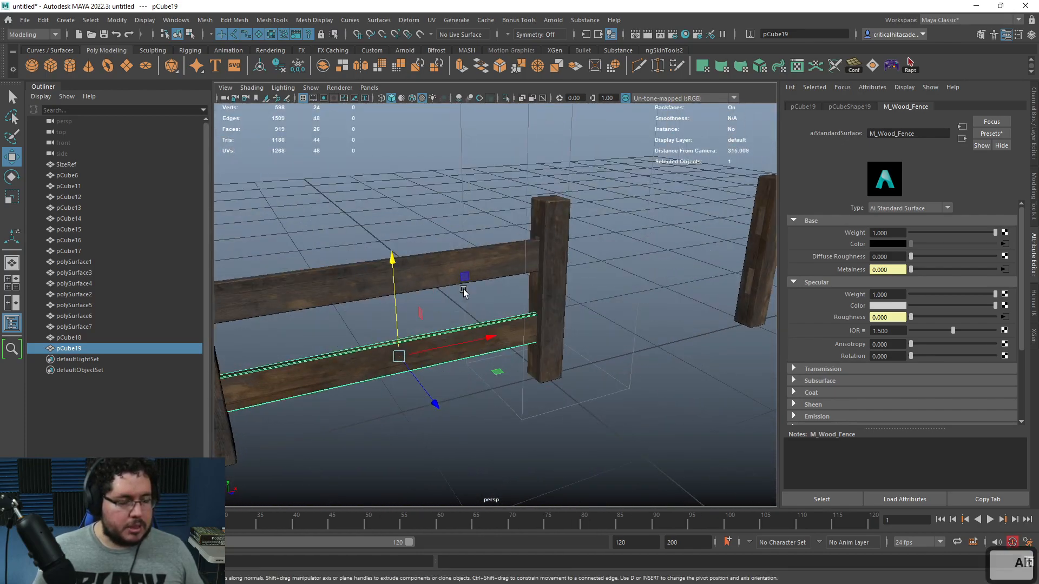
pyautogui.click(469, 213)
pyautogui.scroll(-2, 502, 250)
pyautogui.moveTo(501, 250)
pyautogui.keyDown('alt'); pyautogui.mouseDown()
pyautogui.moveTo(552, 249)
pyautogui.moveTo(515, 255)
pyautogui.mouseUp(); pyautogui.keyUp('alt')
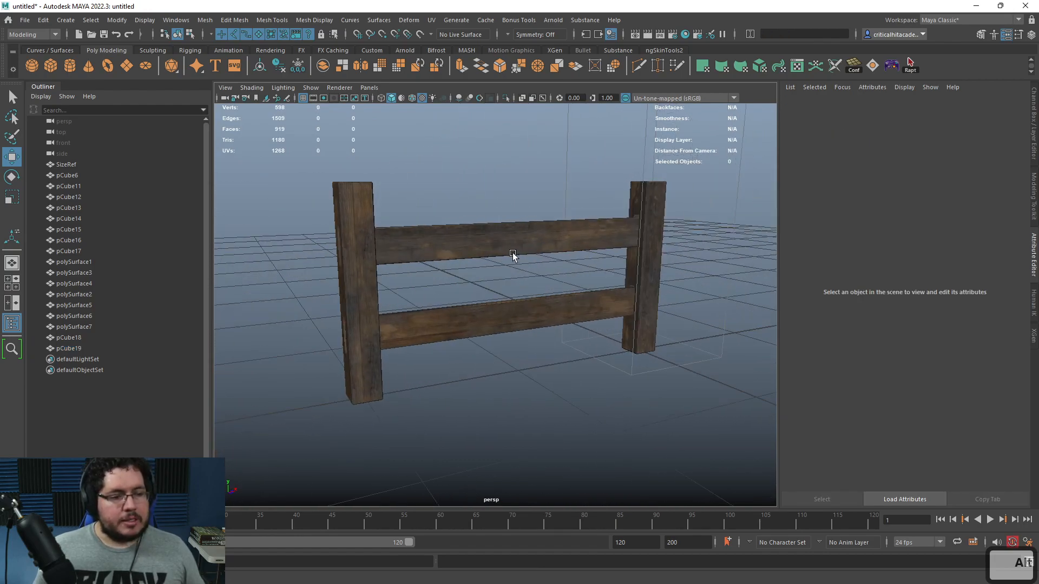
# - Duplicate the kit's two lowest full planks and move the copies along X toward the second fence bay
pyautogui.click(516, 259)
pyautogui.keyDown('shift'); pyautogui.click(525, 316); pyautogui.keyUp('shift')
pyautogui.keyDown('alt'); pyautogui.moveTo(616, 346); pyautogui.dragTo(560, 351); pyautogui.keyUp('alt')
pyautogui.keyDown('alt'); pyautogui.moveTo(561, 351); pyautogui.dragTo(487, 347, button='right'); pyautogui.keyUp('alt')
pyautogui.keyDown('alt'); pyautogui.moveTo(487, 347); pyautogui.dragTo(616, 341, button='middle'); pyautogui.keyUp('alt')
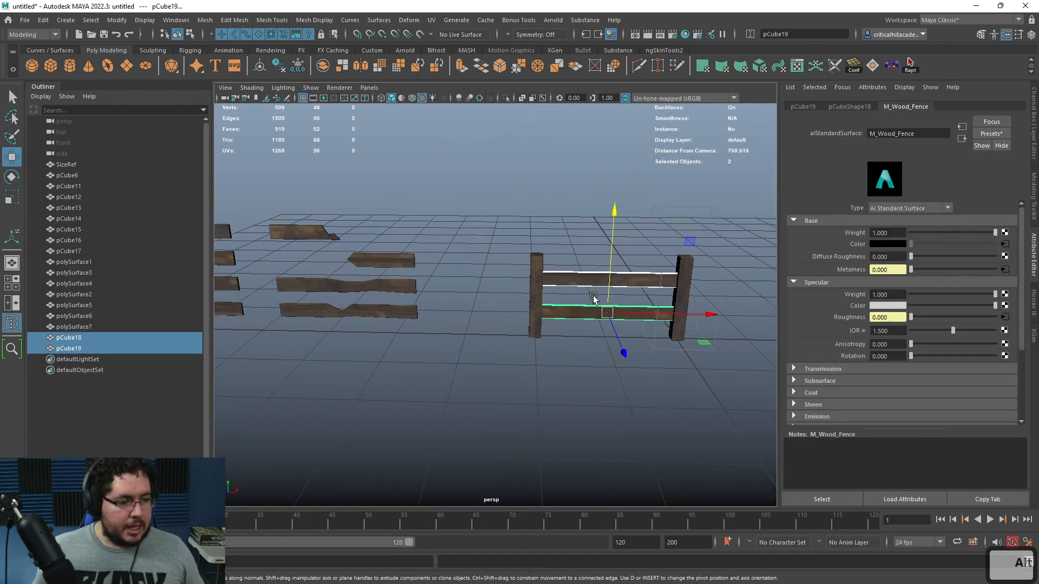
pyautogui.keyDown('alt'); pyautogui.moveTo(403, 335); pyautogui.dragTo(491, 328, button='middle'); pyautogui.keyUp('alt')
pyautogui.click(295, 275)
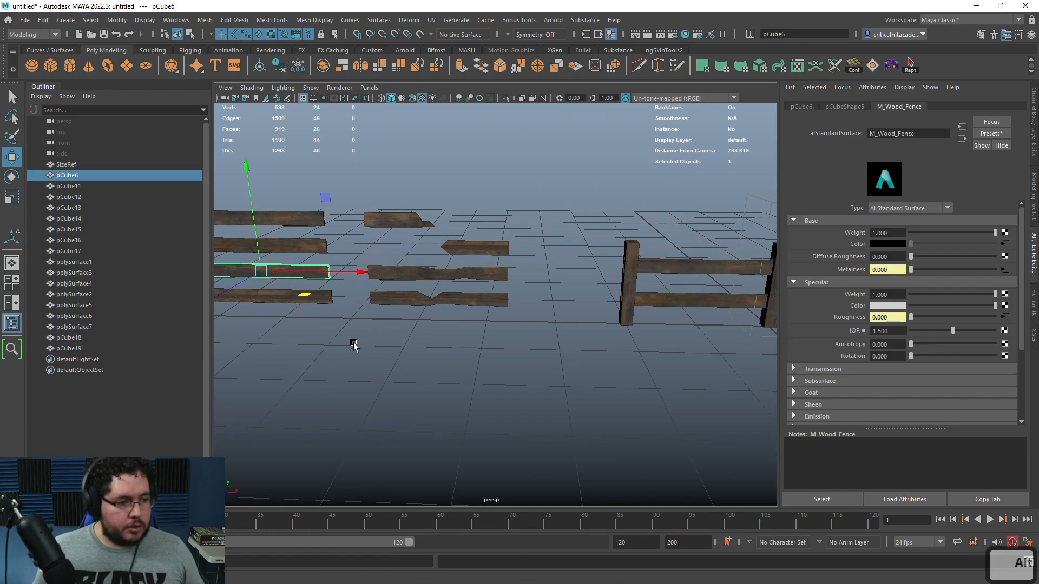
pyautogui.keyDown('shift'); pyautogui.click(312, 302); pyautogui.keyUp('shift')
pyautogui.keyDown('alt'); pyautogui.moveTo(506, 363); pyautogui.dragTo(448, 370, button='right'); pyautogui.keyUp('alt')
pyautogui.hotkey('ctrl', 'd')
pyautogui.press('w')
pyautogui.moveTo(368, 304); pyautogui.dragTo(737, 311)
# - Fit the second pair of planks between the middle and last posts, aligning them with the post slots
pyautogui.keyDown('alt'); pyautogui.moveTo(696, 311); pyautogui.dragTo(503, 338, button='middle'); pyautogui.keyUp('alt')
pyautogui.keyDown('alt'); pyautogui.moveTo(503, 340); pyautogui.dragTo(515, 355, button='right'); pyautogui.keyUp('alt')
pyautogui.moveTo(516, 355); pyautogui.dragTo(599, 346)
pyautogui.keyDown('alt'); pyautogui.moveTo(466, 319); pyautogui.dragTo(513, 322, button='right'); pyautogui.keyUp('alt')
pyautogui.moveTo(589, 353)
pyautogui.mouseDown()
pyautogui.moveTo(584, 297)
pyautogui.moveTo(593, 336)
pyautogui.mouseUp()
pyautogui.click(631, 209)
pyautogui.click(474, 381)
pyautogui.click(524, 360)
# - Select the assembled fence's three posts and four planks and combine them into one mesh
pyautogui.keyDown('alt'); pyautogui.moveTo(577, 370); pyautogui.dragTo(540, 370, button='right'); pyautogui.keyUp('alt')
pyautogui.keyDown('alt'); pyautogui.moveTo(540, 370); pyautogui.dragTo(603, 381); pyautogui.keyUp('alt')
pyautogui.keyDown('alt'); pyautogui.moveTo(602, 381); pyautogui.dragTo(617, 378, button='right'); pyautogui.keyUp('alt')
pyautogui.keyDown('alt'); pyautogui.moveTo(617, 378); pyautogui.dragTo(617, 434); pyautogui.keyUp('alt')
pyautogui.keyDown('alt'); pyautogui.moveTo(617, 433); pyautogui.dragTo(543, 343, button='right'); pyautogui.keyUp('alt')
pyautogui.keyDown('alt'); pyautogui.moveTo(543, 343); pyautogui.dragTo(482, 284); pyautogui.keyUp('alt')
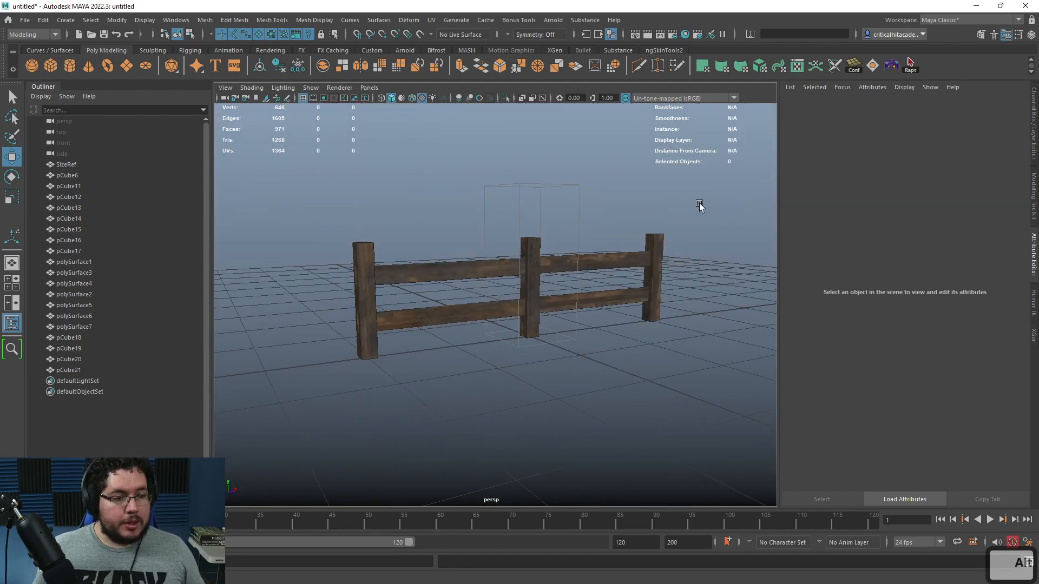
pyautogui.moveTo(351, 404); pyautogui.dragTo(351, 404)
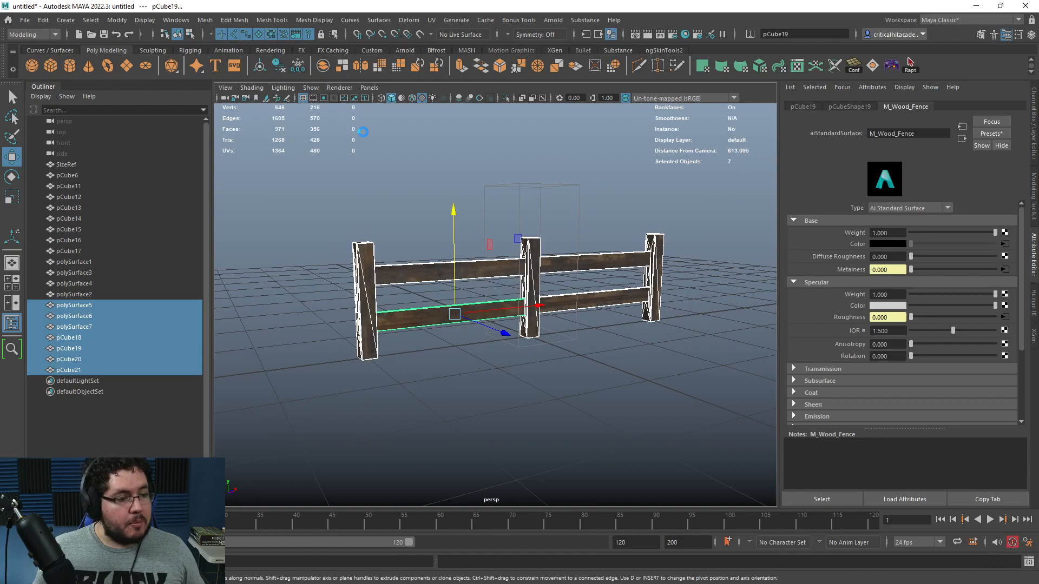
pyautogui.click(319, 69)
pyautogui.keyDown('alt'); pyautogui.moveTo(498, 259); pyautogui.dragTo(456, 266); pyautogui.keyUp('alt')
pyautogui.keyDown('alt'); pyautogui.moveTo(456, 266); pyautogui.dragTo(464, 275, button='right'); pyautogui.keyUp('alt')
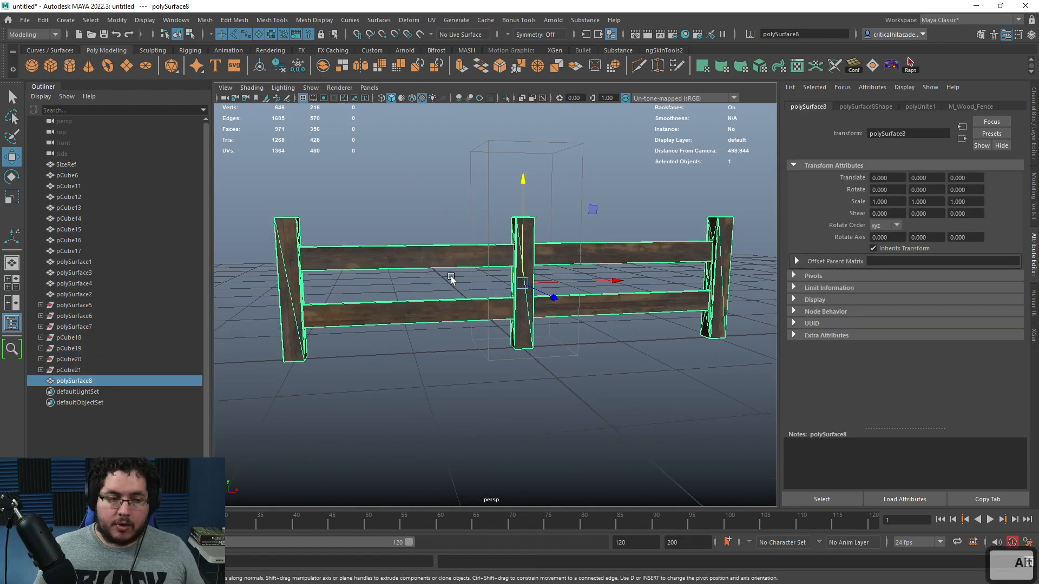
# - Rename the combined fence mesh as WoodFenceA and hide it
pyautogui.doubleClick(96, 379)
pyautogui.write('Fenc')
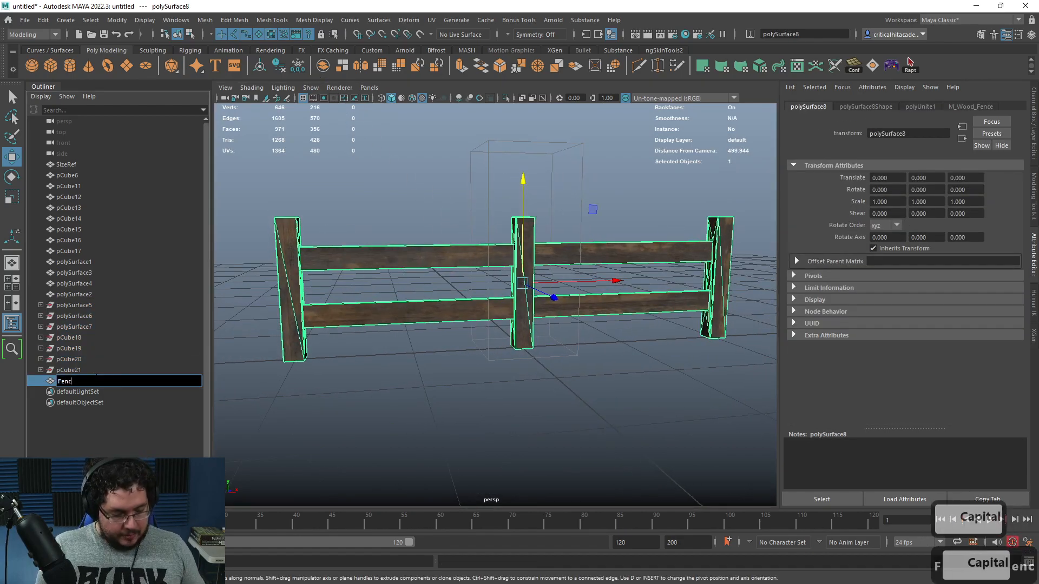
pyautogui.write('WoodFence')
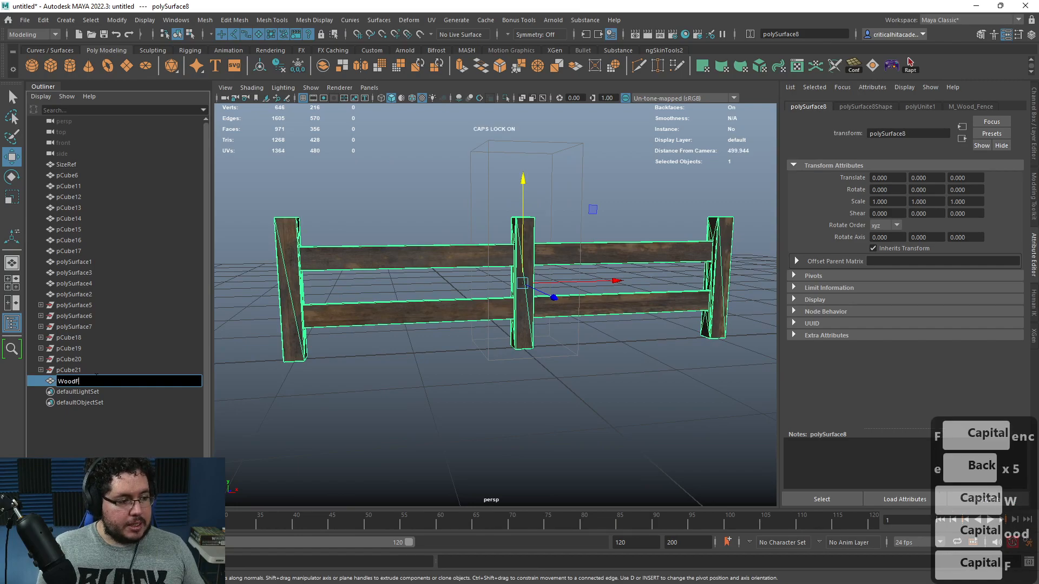
pyautogui.press('capslock')
pyautogui.write('A')
pyautogui.press('Return')
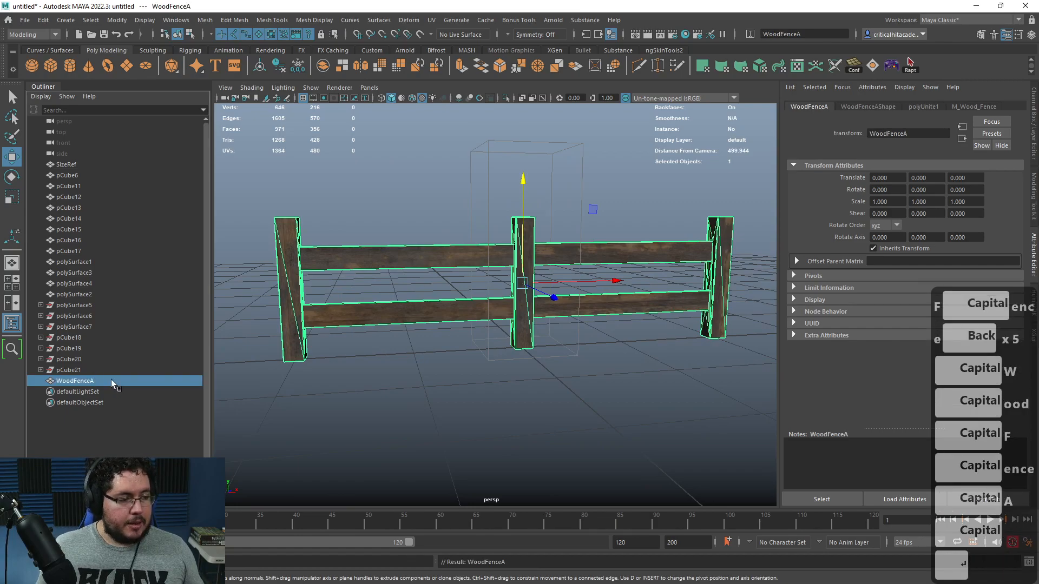
pyautogui.press('h')
pyautogui.click(370, 389)
# - In the front view, duplicate the kit's first post and move the copy along X to -56.211
pyautogui.keyDown('alt'); pyautogui.moveTo(370, 389); pyautogui.dragTo(375, 346, button='right'); pyautogui.keyUp('alt')
pyautogui.keyDown('alt'); pyautogui.moveTo(375, 347); pyautogui.dragTo(358, 317); pyautogui.keyUp('alt')
pyautogui.press('space')
pyautogui.keyDown('alt'); pyautogui.moveTo(358, 317); pyautogui.dragTo(381, 304, button='middle'); pyautogui.keyUp('alt')
pyautogui.click(394, 282)
pyautogui.keyDown('alt'); pyautogui.moveTo(447, 314); pyautogui.dragTo(433, 326, button='middle'); pyautogui.keyUp('alt')
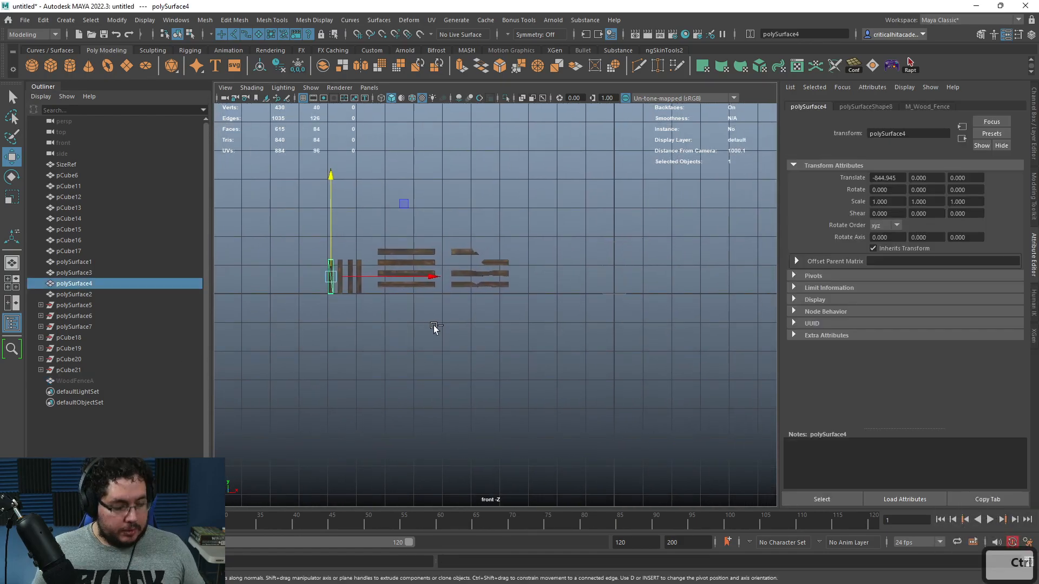
pyautogui.hotkey('ctrl', 'd')
pyautogui.moveTo(435, 278); pyautogui.dragTo(569, 273)
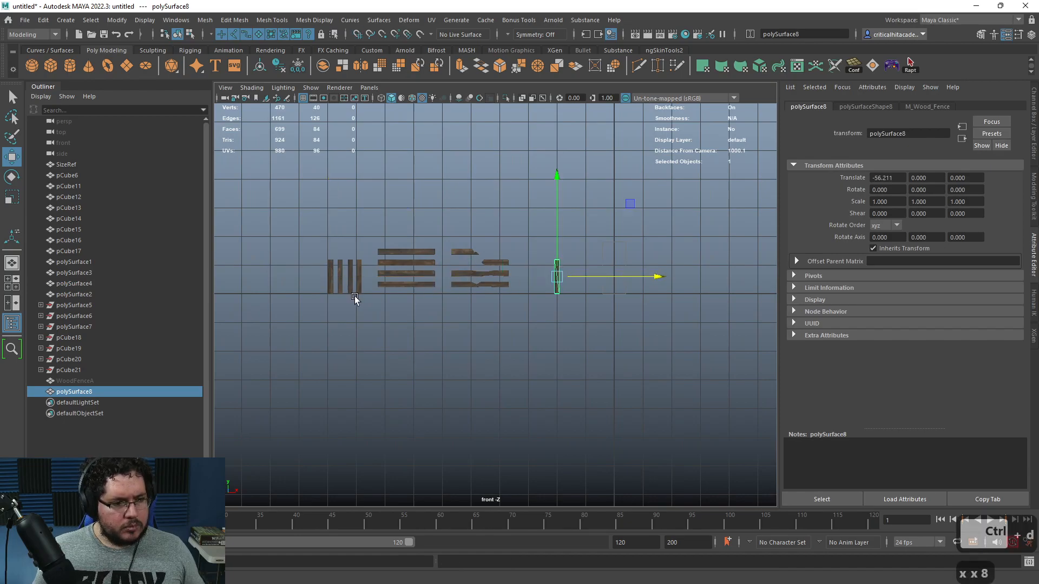
# - Duplicate the kit's second and third posts, snapping the copies to X 310.392 and X 74.332 for the fence's end and middle
pyautogui.click(343, 279)
pyautogui.hotkey('ctrl', 'd')
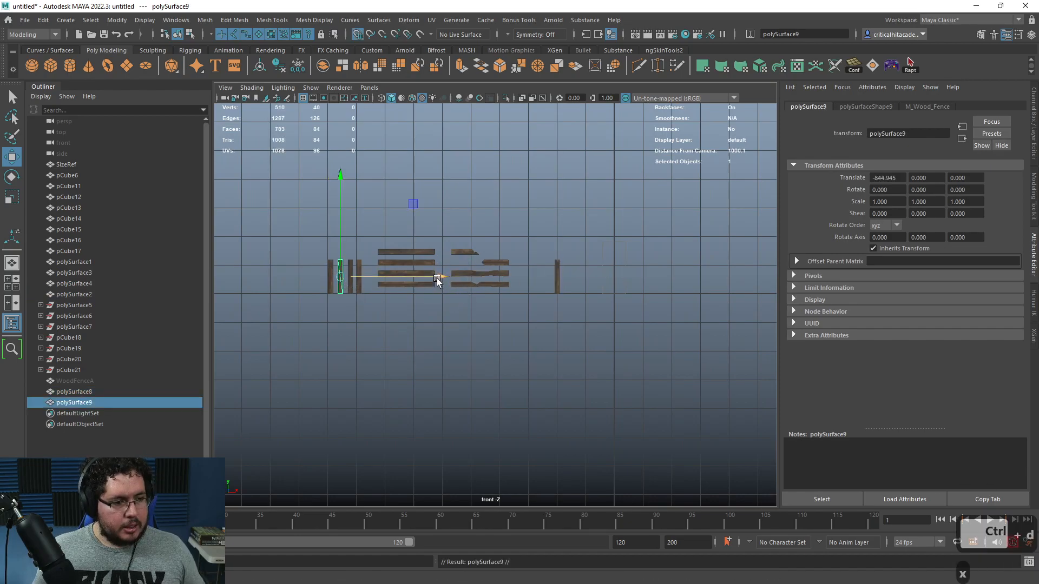
pyautogui.click(354, 281)
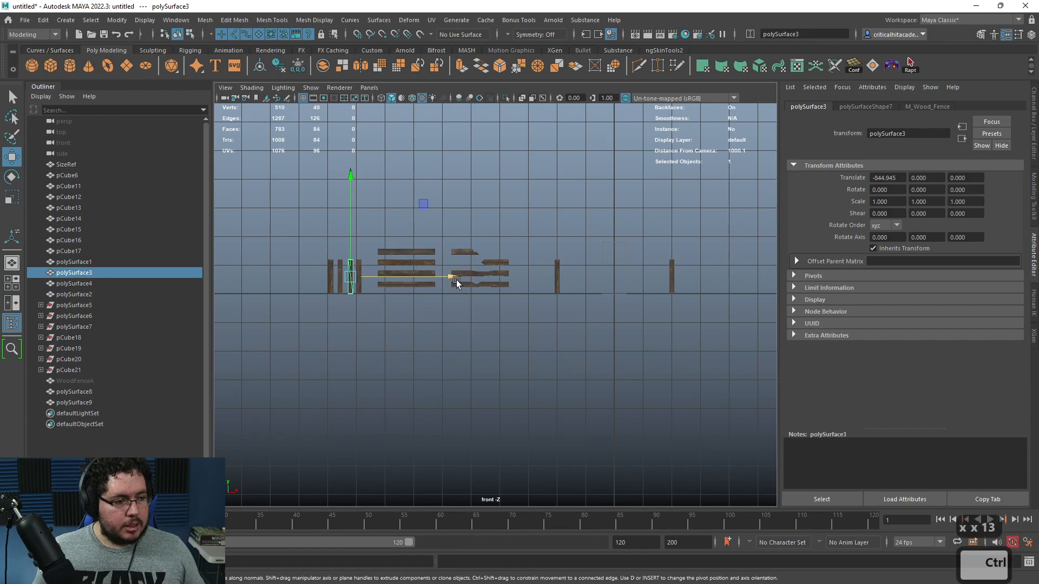
pyautogui.hotkey('ctrl', 'd')
# - In the perspective view, rotate the two outer post copies about Y so their slots face the middle post, the end post by 180 degrees
pyautogui.press('space')
pyautogui.press('space')
pyautogui.keyDown('alt'); pyautogui.moveTo(637, 299); pyautogui.dragTo(577, 333); pyautogui.keyUp('alt')
pyautogui.keyDown('alt'); pyautogui.moveTo(576, 333); pyautogui.dragTo(585, 361, button='right'); pyautogui.keyUp('alt')
pyautogui.keyDown('alt'); pyautogui.moveTo(585, 361); pyautogui.dragTo(506, 357, button='middle'); pyautogui.keyUp('alt')
pyautogui.click(504, 356)
pyautogui.click(371, 303)
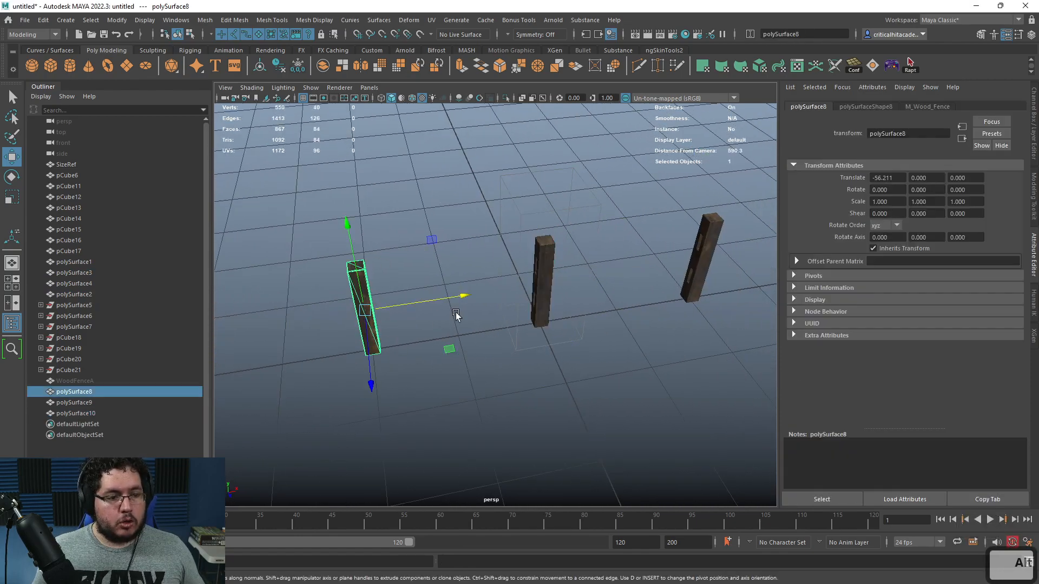
pyautogui.click(543, 282)
pyautogui.press('e')
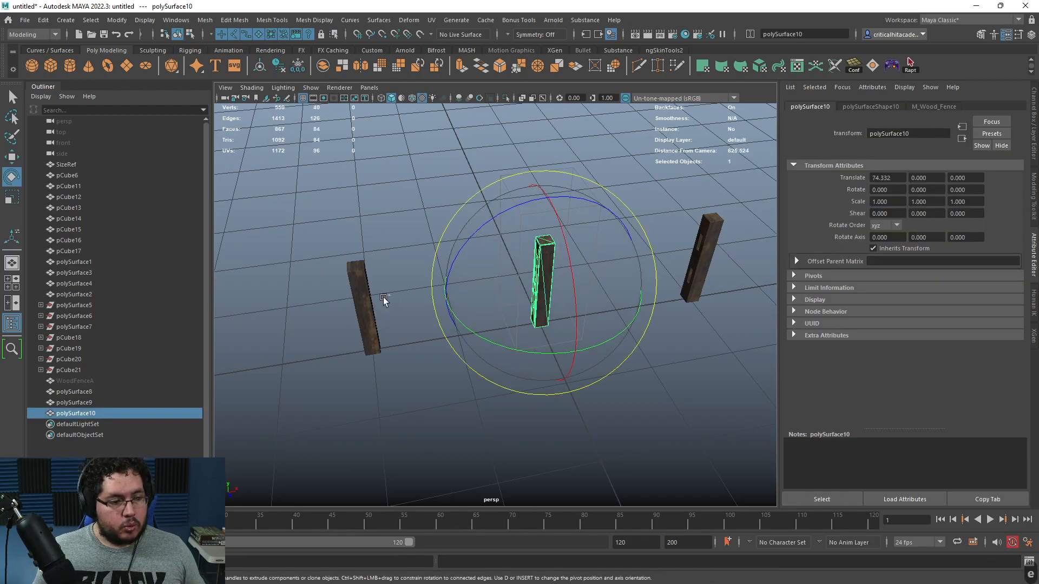
pyautogui.click(370, 309)
pyautogui.moveTo(427, 363); pyautogui.dragTo(355, 357)
pyautogui.click(672, 332)
pyautogui.click(695, 334)
pyautogui.moveTo(657, 357); pyautogui.dragTo(878, 321)
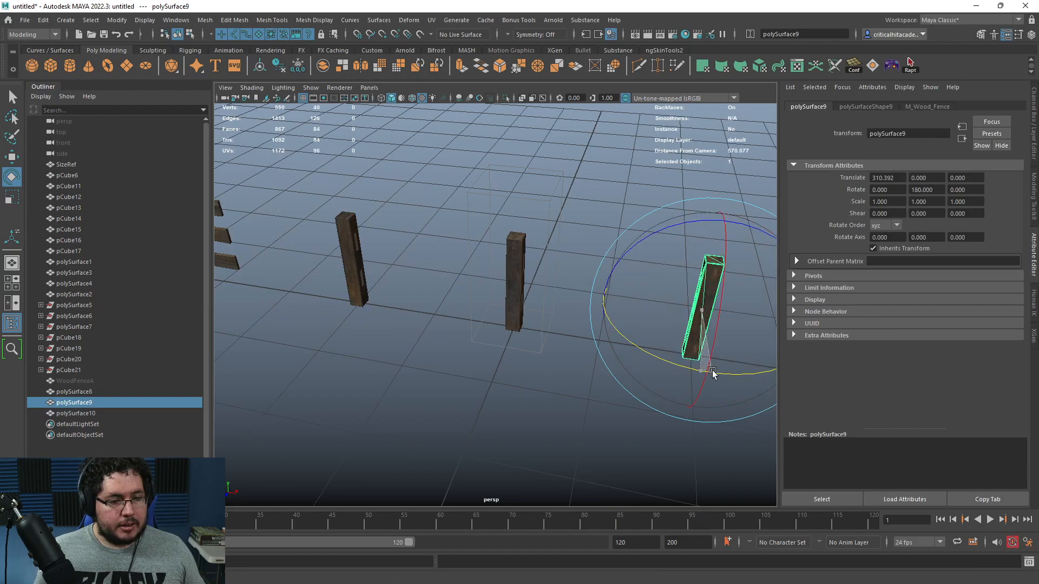
pyautogui.click(550, 447)
# - Duplicate the kit's second full plank and its upper full-length damaged plank, and move both copies along X to the new posts
pyautogui.keyDown('alt'); pyautogui.moveTo(550, 447); pyautogui.dragTo(415, 258); pyautogui.keyUp('alt')
pyautogui.click(435, 269)
pyautogui.keyDown('alt'); pyautogui.moveTo(565, 324); pyautogui.dragTo(498, 319, button='middle'); pyautogui.keyUp('alt')
pyautogui.keyDown('alt'); pyautogui.moveTo(399, 311); pyautogui.dragTo(478, 301, button='middle'); pyautogui.keyUp('alt')
pyautogui.keyDown('shift'); pyautogui.click(281, 225); pyautogui.keyUp('shift')
pyautogui.keyDown('alt'); pyautogui.moveTo(557, 307); pyautogui.dragTo(512, 302, button='middle'); pyautogui.keyUp('alt')
pyautogui.hotkey('ctrl', 'd')
pyautogui.press('w')
pyautogui.scroll(-5, 512, 301)
pyautogui.moveTo(486, 278); pyautogui.dragTo(623, 277)
pyautogui.keyDown('alt'); pyautogui.moveTo(642, 277); pyautogui.dragTo(566, 302, button='middle'); pyautogui.keyUp('alt')
# - Fit the straight plank into the first bay's upper slots and the damaged plank into the second bay's lower slots
pyautogui.scroll(12, 566, 301)
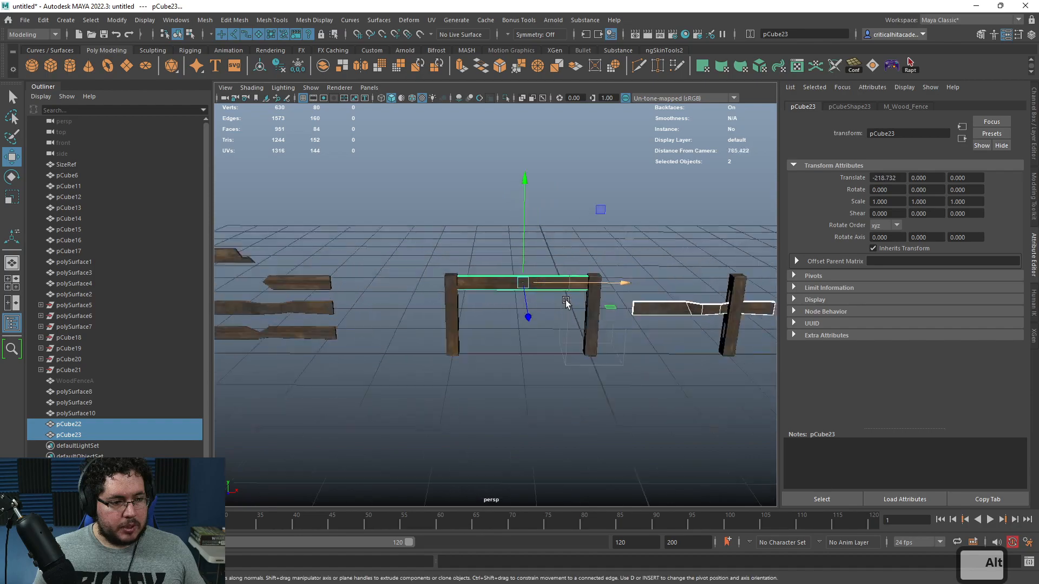
pyautogui.moveTo(606, 157); pyautogui.dragTo(526, 248)
pyautogui.click(633, 260)
pyautogui.keyDown('alt'); pyautogui.moveTo(639, 262); pyautogui.dragTo(489, 239, button='middle'); pyautogui.keyUp('alt')
pyautogui.moveTo(694, 228); pyautogui.dragTo(560, 238)
pyautogui.moveTo(513, 176); pyautogui.dragTo(503, 264)
# - Duplicate the kit's top full plank and move the copy along X to -217.259, above the fence's first bay
pyautogui.keyDown('alt'); pyautogui.moveTo(472, 294); pyautogui.dragTo(341, 281, button='right'); pyautogui.keyUp('alt')
pyautogui.keyDown('alt'); pyautogui.moveTo(340, 282); pyautogui.dragTo(608, 260, button='middle'); pyautogui.keyUp('alt')
pyautogui.keyDown('alt'); pyautogui.moveTo(279, 284); pyautogui.dragTo(617, 260, button='middle'); pyautogui.keyUp('alt')
pyautogui.keyDown('alt'); pyautogui.moveTo(617, 260); pyautogui.dragTo(448, 227, button='right'); pyautogui.keyUp('alt')
pyautogui.click(383, 196)
pyautogui.keyDown('alt'); pyautogui.moveTo(591, 248); pyautogui.dragTo(506, 234, button='middle'); pyautogui.keyUp('alt')
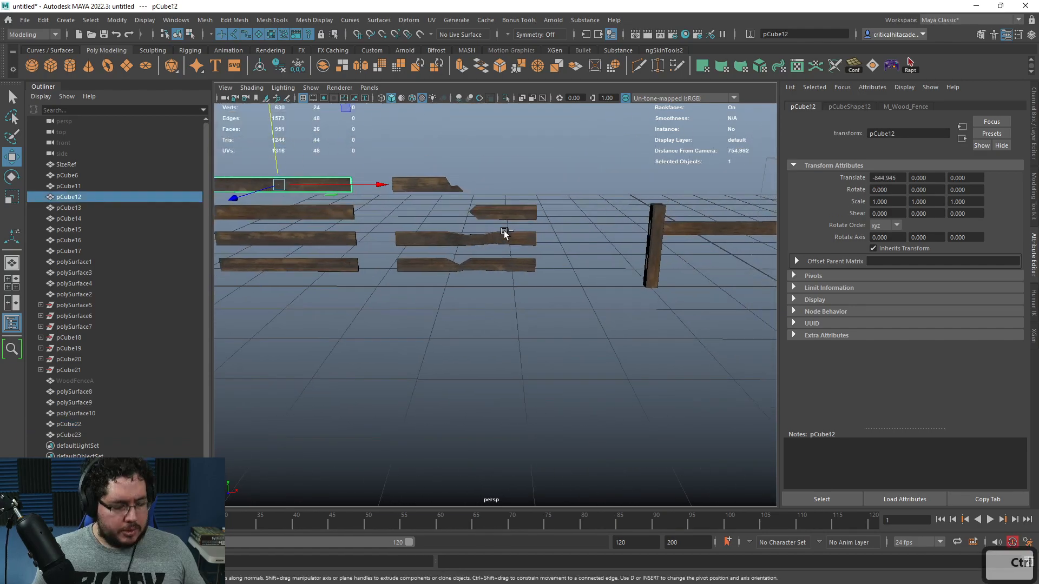
pyautogui.hotkey('ctrl', 'd')
pyautogui.keyDown('alt'); pyautogui.moveTo(505, 234); pyautogui.dragTo(420, 204, button='right'); pyautogui.keyUp('alt')
pyautogui.keyDown('alt'); pyautogui.moveTo(420, 204); pyautogui.dragTo(395, 207, button='middle'); pyautogui.keyUp('alt')
pyautogui.moveTo(435, 250); pyautogui.dragTo(632, 249)
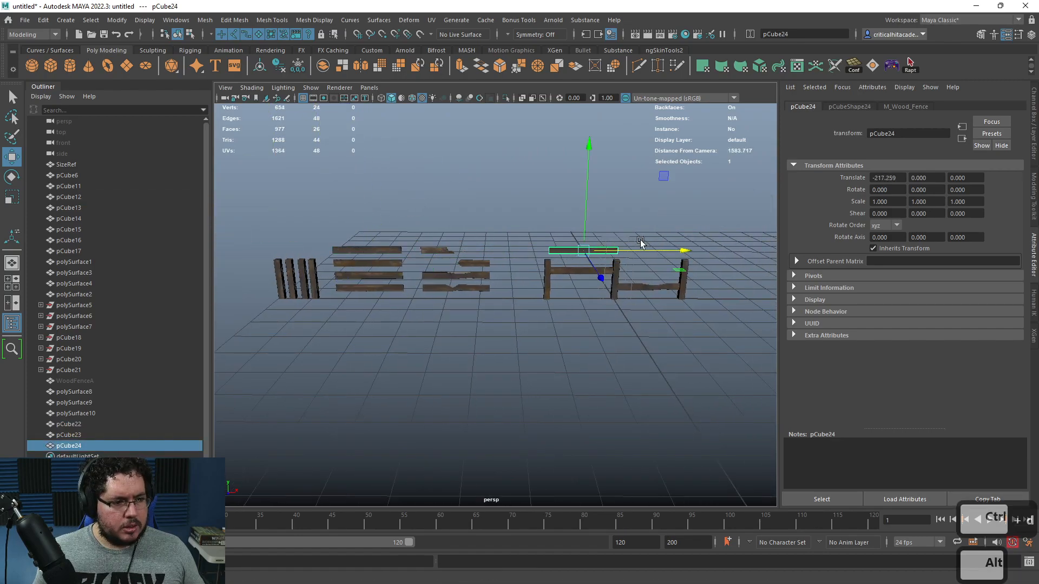
# - Turn the new plank around about Y and lower it into the lower slots of the first bay
pyautogui.keyDown('alt'); pyautogui.moveTo(644, 241); pyautogui.dragTo(768, 230, button='right'); pyautogui.keyUp('alt')
pyautogui.keyDown('alt'); pyautogui.moveTo(769, 230); pyautogui.dragTo(482, 268, button='middle'); pyautogui.keyUp('alt')
pyautogui.press('e')
pyautogui.moveTo(371, 227); pyautogui.dragTo(493, 229)
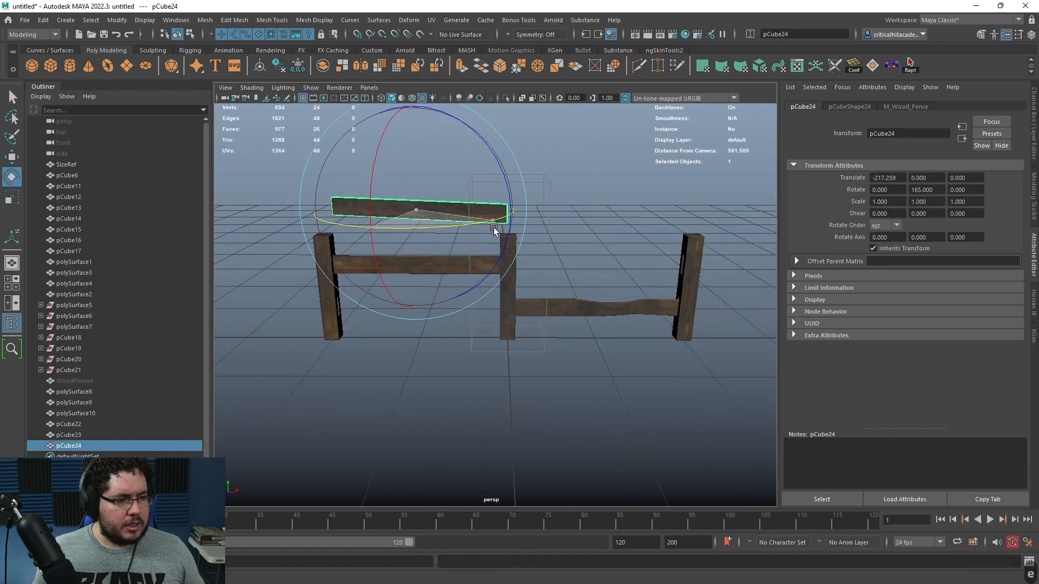
pyautogui.press('w')
pyautogui.moveTo(418, 153); pyautogui.dragTo(418, 248)
pyautogui.click(426, 290)
pyautogui.click(424, 296)
pyautogui.click(381, 242)
# - Duplicate the short pointed broken plank and move the copy along X to the fence's last post, at X -278.707
pyautogui.keyDown('alt'); pyautogui.moveTo(374, 246); pyautogui.dragTo(469, 246, button='middle'); pyautogui.keyUp('alt')
pyautogui.keyDown('alt'); pyautogui.moveTo(468, 246); pyautogui.dragTo(347, 273, button='right'); pyautogui.keyUp('alt')
pyautogui.keyDown('alt'); pyautogui.moveTo(286, 281); pyautogui.dragTo(350, 274, button='middle'); pyautogui.keyUp('alt')
pyautogui.click(350, 252)
pyautogui.keyDown('alt'); pyautogui.moveTo(486, 278); pyautogui.dragTo(422, 271, button='middle'); pyautogui.keyUp('alt')
pyautogui.hotkey('ctrl', 'd')
pyautogui.moveTo(391, 245); pyautogui.dragTo(537, 262)
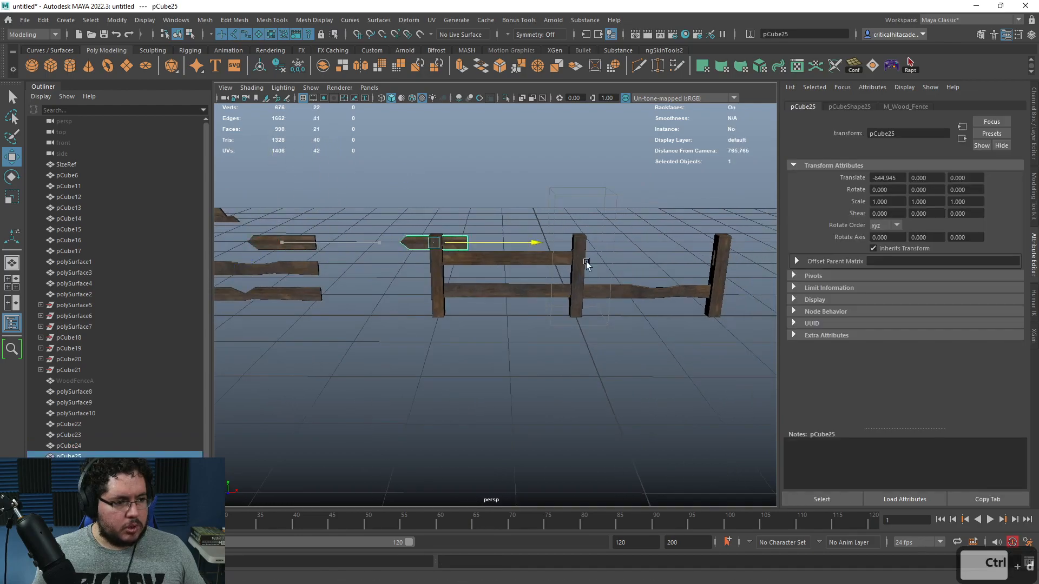
pyautogui.moveTo(775, 274); pyautogui.dragTo(781, 274)
pyautogui.keyDown('alt'); pyautogui.moveTo(639, 269); pyautogui.dragTo(530, 267, button='middle'); pyautogui.keyUp('alt')
pyautogui.keyDown('alt'); pyautogui.moveTo(531, 268); pyautogui.dragTo(596, 257, button='right'); pyautogui.keyUp('alt')
pyautogui.moveTo(697, 173); pyautogui.dragTo(728, 173)
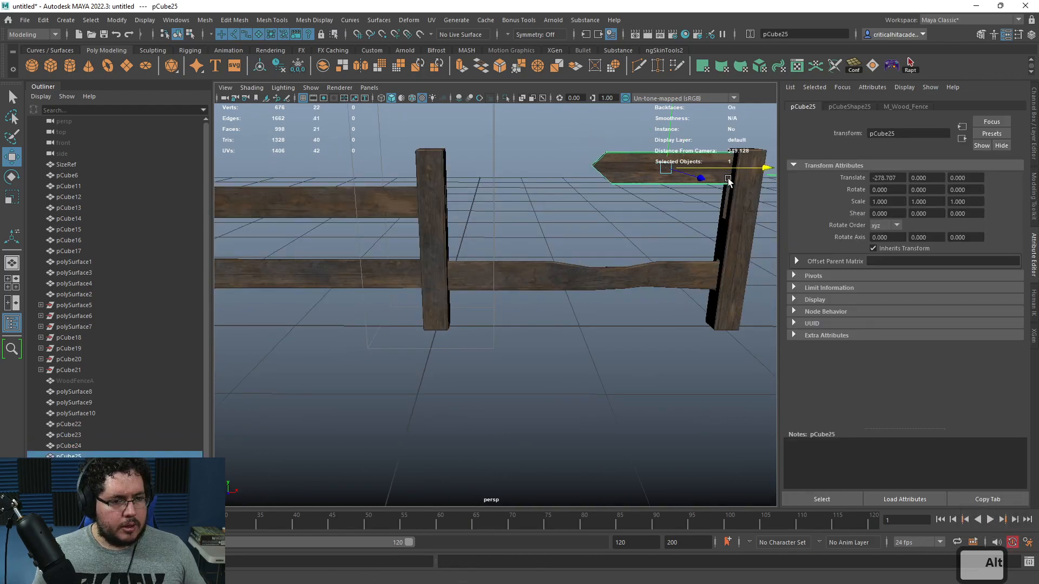
# - Lower the broken plank to the last post's upper slot and tilt its broken end downward
pyautogui.keyDown('alt'); pyautogui.moveTo(729, 173); pyautogui.dragTo(608, 171, button='middle'); pyautogui.keyUp('alt')
pyautogui.moveTo(602, 170); pyautogui.dragTo(607, 203)
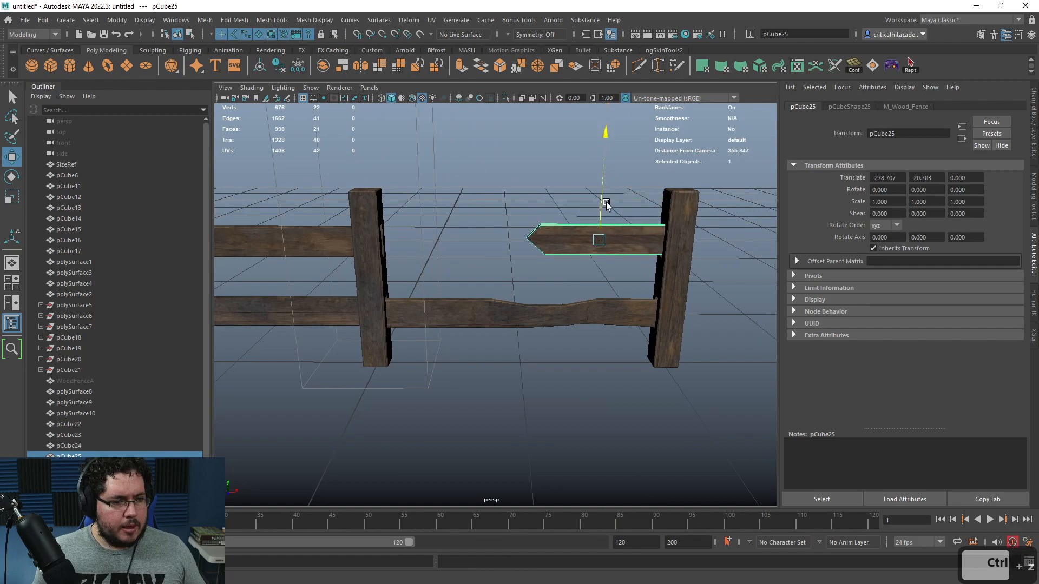
pyautogui.press('e')
pyautogui.moveTo(563, 151); pyautogui.dragTo(614, 162)
pyautogui.press('w')
pyautogui.keyDown('alt'); pyautogui.moveTo(626, 205); pyautogui.dragTo(511, 200); pyautogui.keyUp('alt')
pyautogui.click(550, 217)
# - Examine the tilted broken plank's fit in the post and the overall look of the second fence
pyautogui.scroll(5, 559, 227)
pyautogui.keyDown('alt'); pyautogui.moveTo(559, 228); pyautogui.dragTo(659, 259); pyautogui.keyUp('alt')
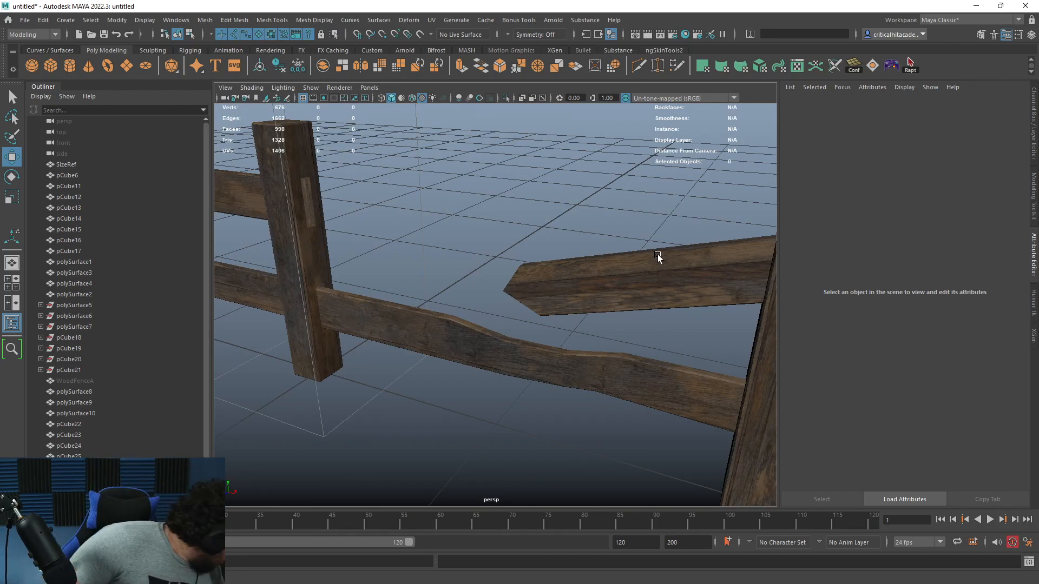
pyautogui.keyDown('alt'); pyautogui.moveTo(586, 262); pyautogui.dragTo(517, 265); pyautogui.keyUp('alt')
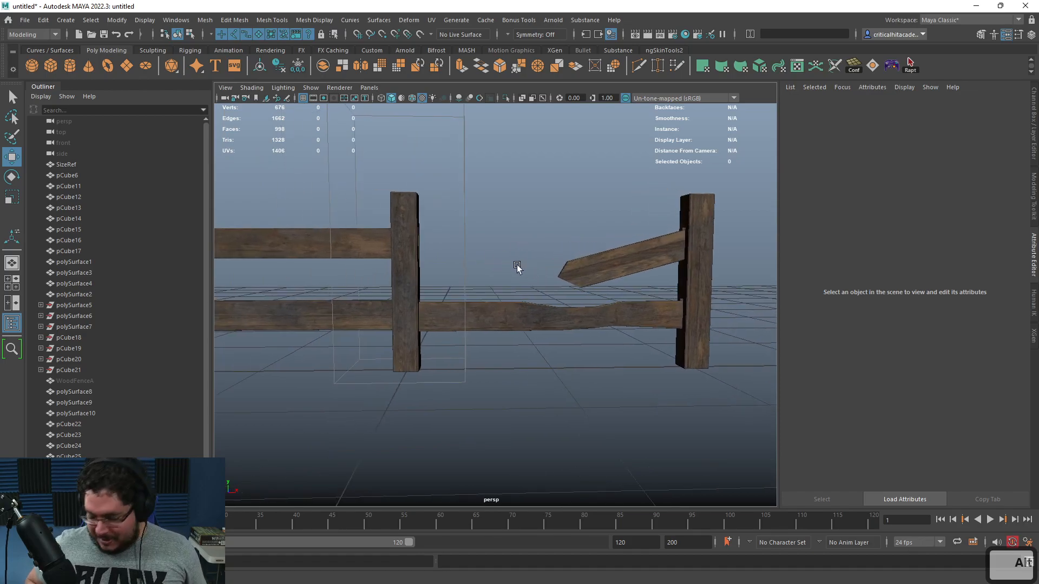
pyautogui.keyDown('alt'); pyautogui.moveTo(450, 305); pyautogui.dragTo(587, 309, button='middle'); pyautogui.keyUp('alt')
pyautogui.keyDown('alt'); pyautogui.moveTo(587, 309); pyautogui.dragTo(445, 291, button='right'); pyautogui.keyUp('alt')
pyautogui.keyDown('alt'); pyautogui.moveTo(445, 290); pyautogui.dragTo(523, 299, button='middle'); pyautogui.keyUp('alt')
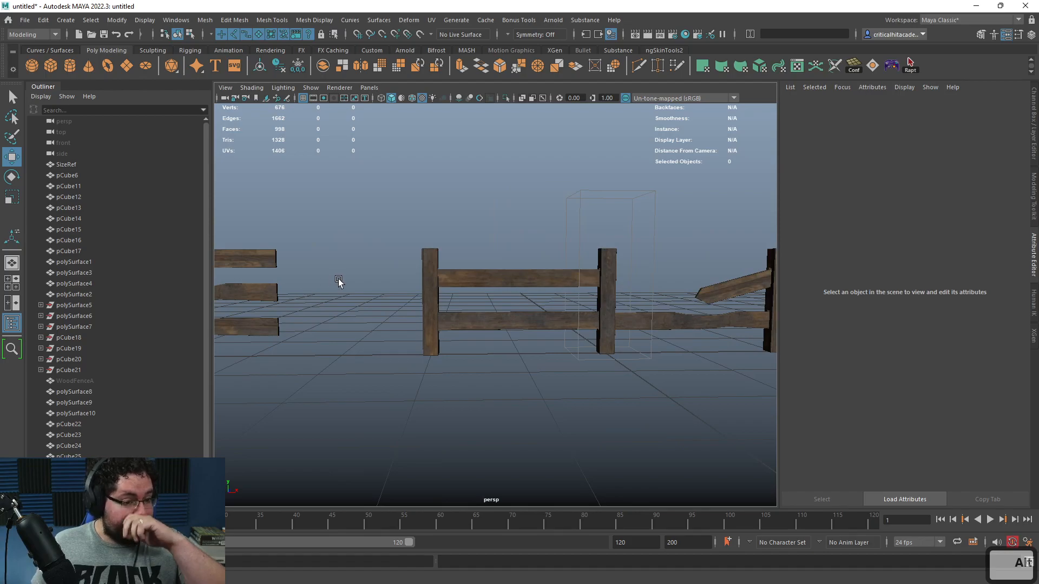
pyautogui.scroll(-3, 340, 282)
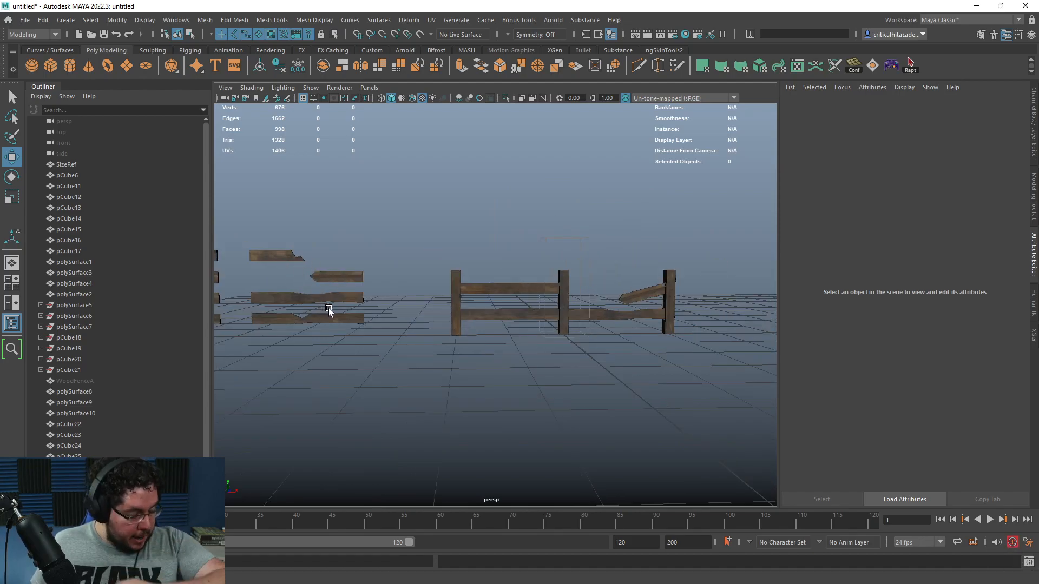
# - Combine the second fence's posts and planks into one mesh and name it WoodFenceB
pyautogui.keyDown('alt'); pyautogui.moveTo(310, 358); pyautogui.dragTo(443, 338, button='middle'); pyautogui.keyUp('alt')
pyautogui.moveTo(444, 338)
pyautogui.keyDown('alt'); pyautogui.mouseDown()
pyautogui.moveTo(478, 349)
pyautogui.moveTo(459, 360)
pyautogui.mouseUp(); pyautogui.keyUp('alt')
pyautogui.moveTo(711, 223); pyautogui.dragTo(461, 342)
pyautogui.moveTo(698, 224); pyautogui.dragTo(331, 395)
pyautogui.click(398, 354)
pyautogui.moveTo(677, 354); pyautogui.dragTo(642, 344)
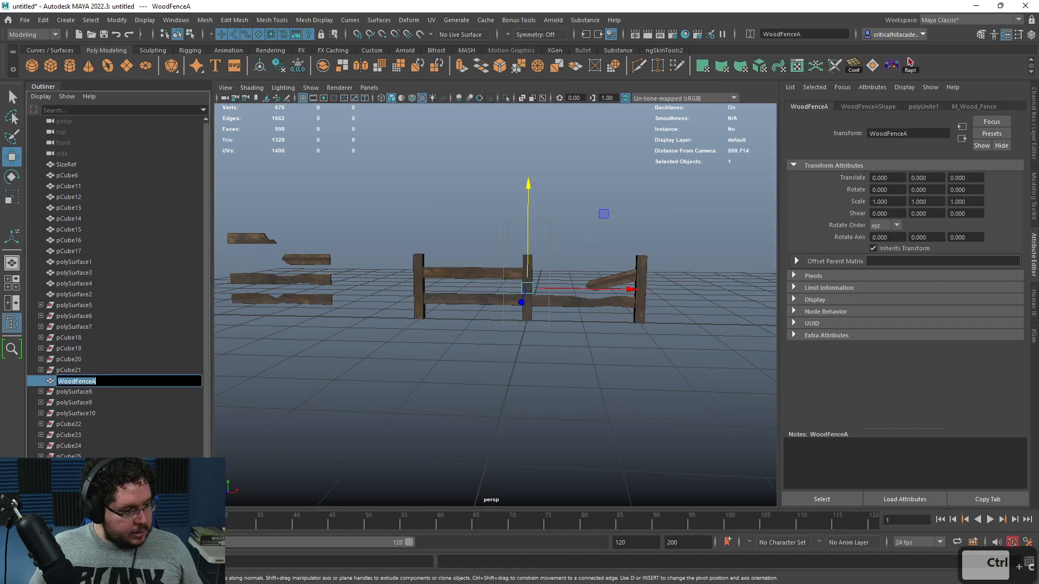
pyautogui.click(76, 381)
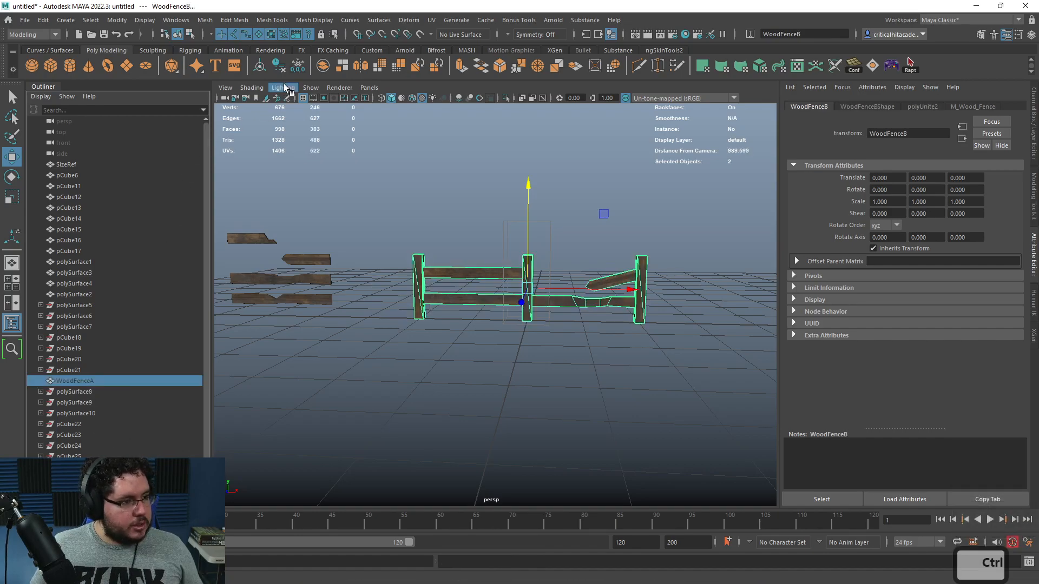
# - Delete the construction history of both fence meshes and hide WoodFenceB
pyautogui.click(285, 70)
pyautogui.click(91, 314)
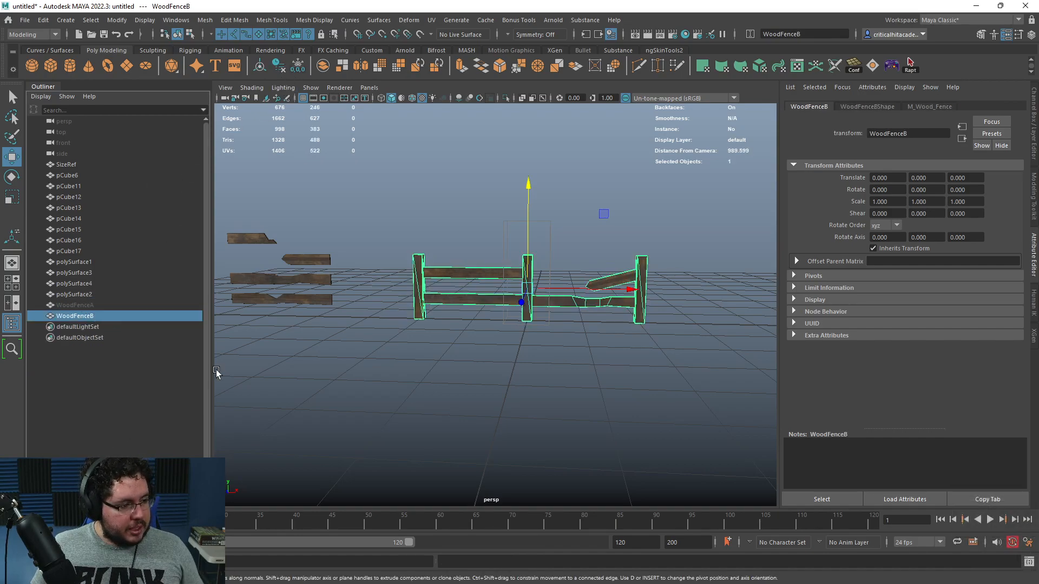
pyautogui.press('h')
pyautogui.click(303, 403)
# - Duplicate the kit's last post and, in the front view, move the copy along X to the vertical centre line
pyautogui.keyDown('alt'); pyautogui.moveTo(378, 398); pyautogui.dragTo(461, 382, button='middle'); pyautogui.keyUp('alt')
pyautogui.keyDown('alt'); pyautogui.moveTo(461, 382); pyautogui.dragTo(399, 349, button='right'); pyautogui.keyUp('alt')
pyautogui.keyDown('alt'); pyautogui.moveTo(400, 349); pyautogui.dragTo(481, 336, button='middle'); pyautogui.keyUp('alt')
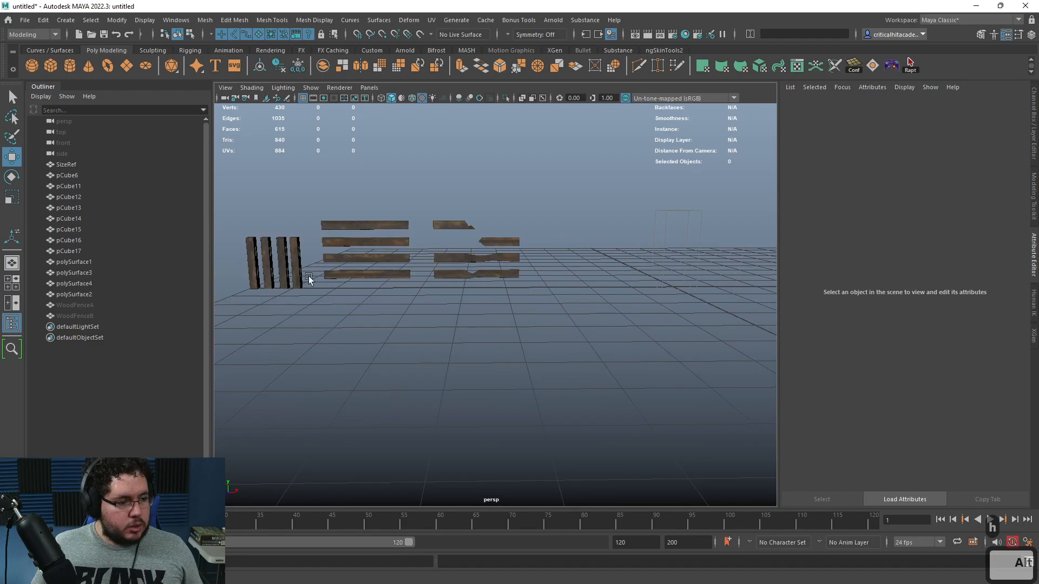
pyautogui.click(295, 278)
pyautogui.press('space')
pyautogui.moveTo(475, 341); pyautogui.dragTo(480, 357)
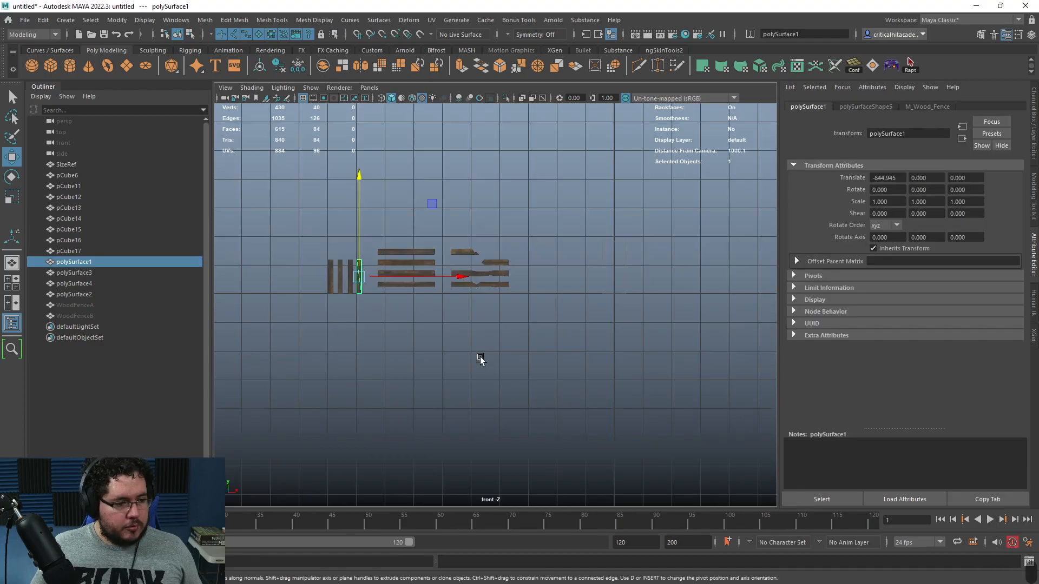
pyautogui.hotkey('ctrl', 'd')
pyautogui.moveTo(438, 276); pyautogui.dragTo(545, 277)
# - Duplicate two more kit posts and snap the copies on either side of the centre post, at X -89.608 and X 343.789
pyautogui.click(324, 277)
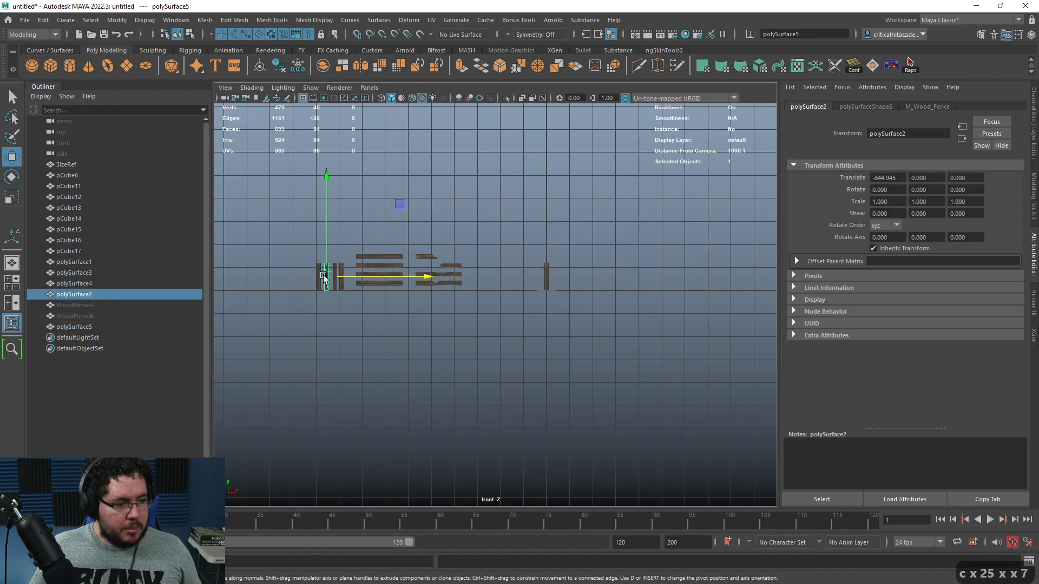
pyautogui.moveTo(404, 281); pyautogui.dragTo(502, 286)
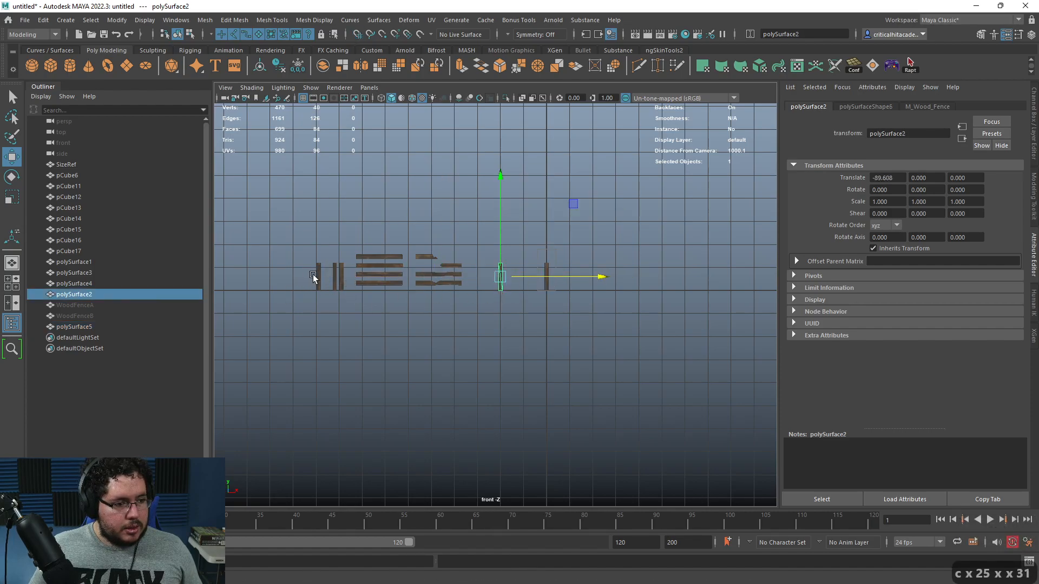
pyautogui.hotkey('ctrl', 'z')
pyautogui.hotkey('ctrl', 'd')
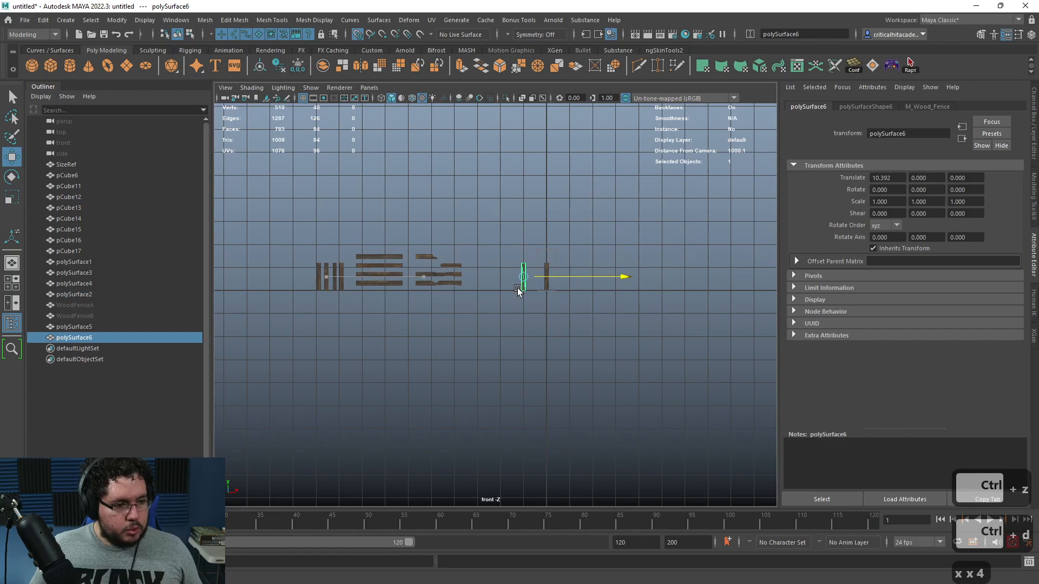
pyautogui.click(333, 272)
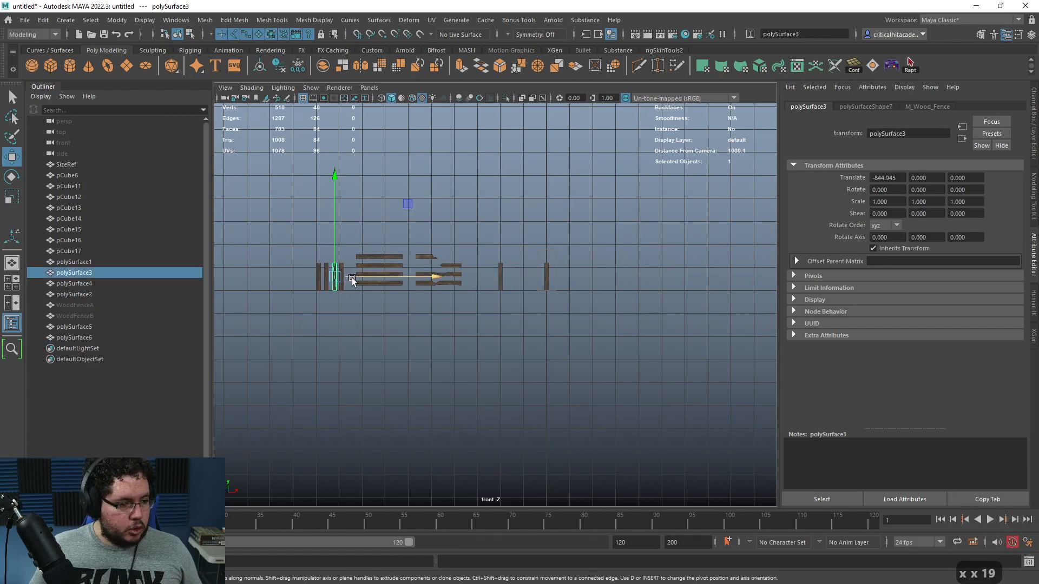
pyautogui.click(321, 286)
pyautogui.hotkey('ctrl', 'd')
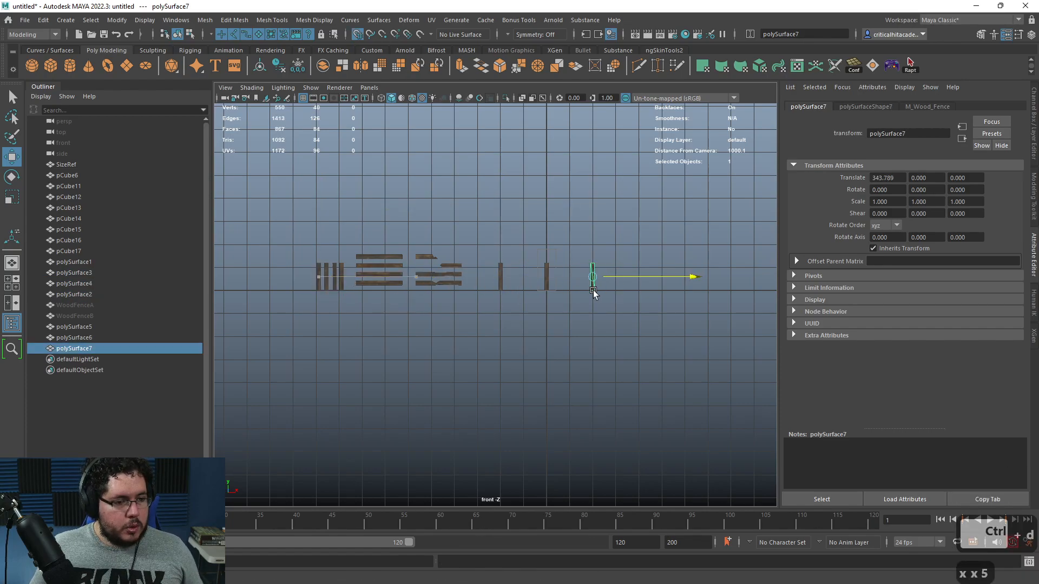
# - In the perspective view, rotate both outer posts about Y so their slots face the centre post, the first one by -180 degrees
pyautogui.press('space')
pyautogui.moveTo(609, 314); pyautogui.dragTo(615, 291)
pyautogui.keyDown('alt'); pyautogui.moveTo(563, 336); pyautogui.dragTo(440, 353, button='middle'); pyautogui.keyUp('alt')
pyautogui.keyDown('alt'); pyautogui.moveTo(638, 297); pyautogui.dragTo(606, 352); pyautogui.keyUp('alt')
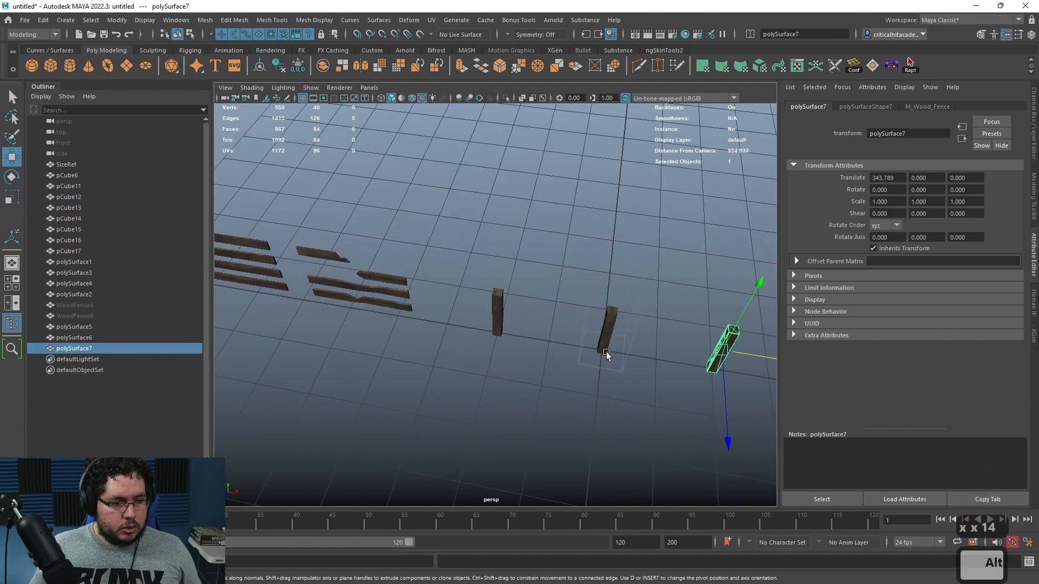
pyautogui.keyDown('alt'); pyautogui.moveTo(607, 352); pyautogui.dragTo(460, 314, button='middle'); pyautogui.keyUp('alt')
pyautogui.keyDown('alt'); pyautogui.moveTo(460, 314); pyautogui.dragTo(612, 336, button='right'); pyautogui.keyUp('alt')
pyautogui.press('e')
pyautogui.moveTo(559, 359); pyautogui.dragTo(692, 347)
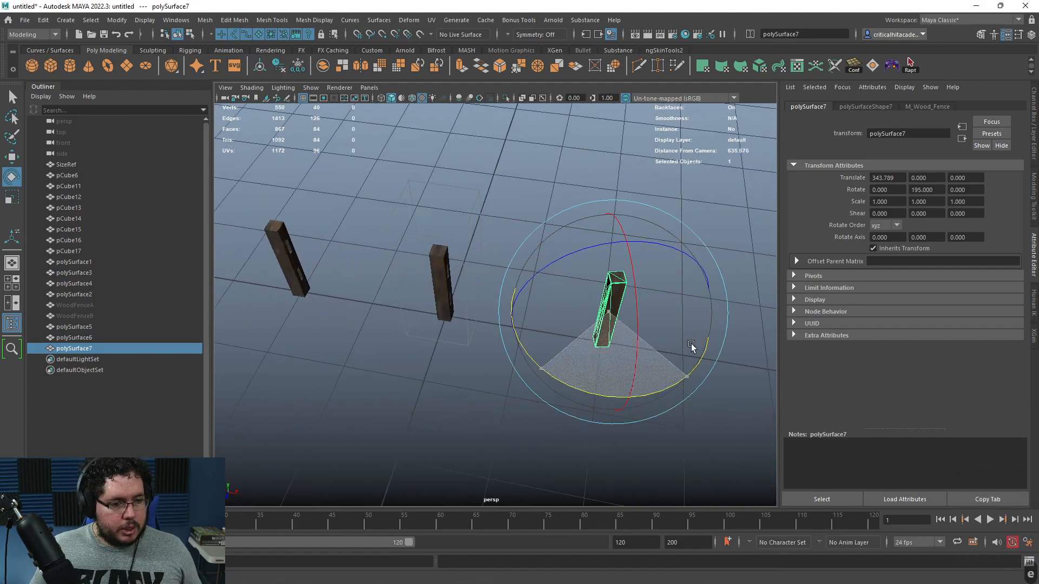
pyautogui.click(323, 297)
pyautogui.click(303, 286)
pyautogui.moveTo(363, 300); pyautogui.dragTo(211, 296)
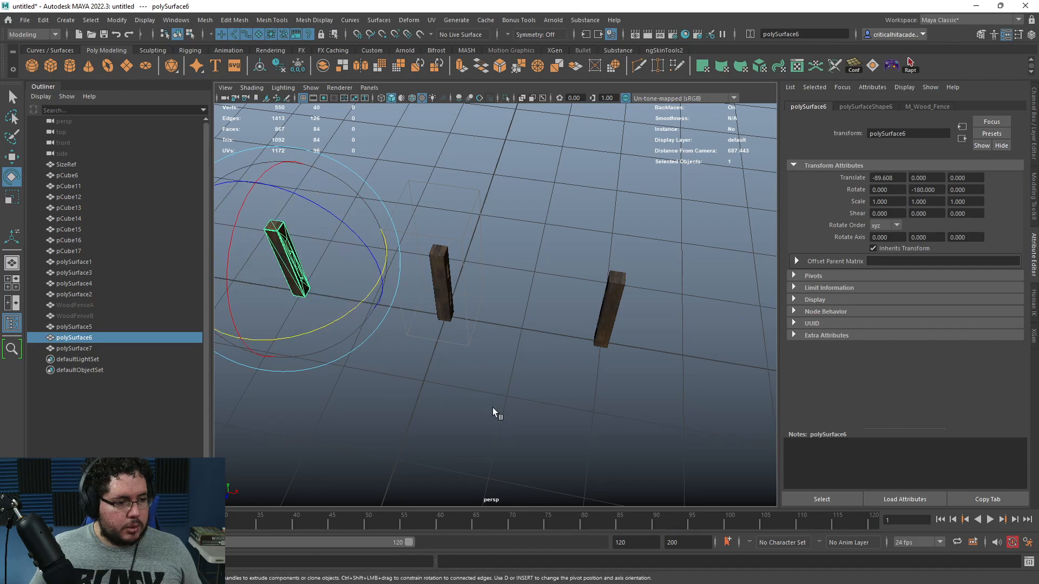
pyautogui.click(494, 413)
# - Duplicate two intact kit planks and move the copies together over to the new posts
pyautogui.keyDown('alt'); pyautogui.moveTo(443, 303); pyautogui.dragTo(479, 302); pyautogui.keyUp('alt')
pyautogui.click(288, 297)
pyautogui.press('q')
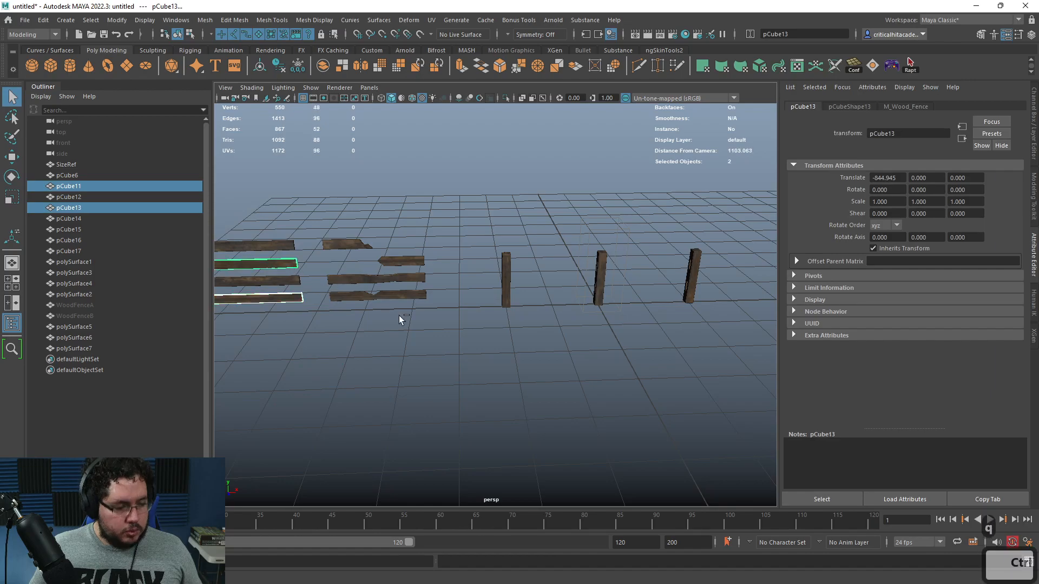
pyautogui.hotkey('ctrl', 'd')
pyautogui.press('w')
pyautogui.moveTo(344, 262); pyautogui.dragTo(461, 215)
# - Slide one plank copy along X into the empty bay and rotate it 180 degrees about Y
pyautogui.scroll(5, 554, 295)
pyautogui.click(504, 310)
pyautogui.keyDown('alt'); pyautogui.moveTo(551, 261); pyautogui.dragTo(481, 263, button='middle'); pyautogui.keyUp('alt')
pyautogui.moveTo(486, 263); pyautogui.dragTo(709, 260)
pyautogui.press('e')
pyautogui.moveTo(557, 267); pyautogui.dragTo(747, 263)
pyautogui.hotkey('ctrl', 'z')
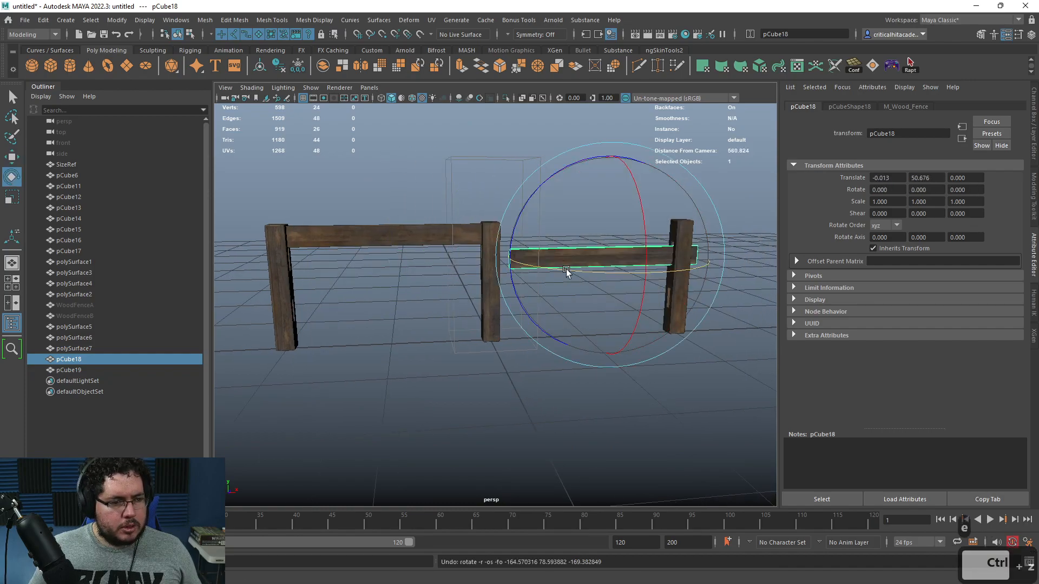
pyautogui.moveTo(558, 270); pyautogui.dragTo(656, 306)
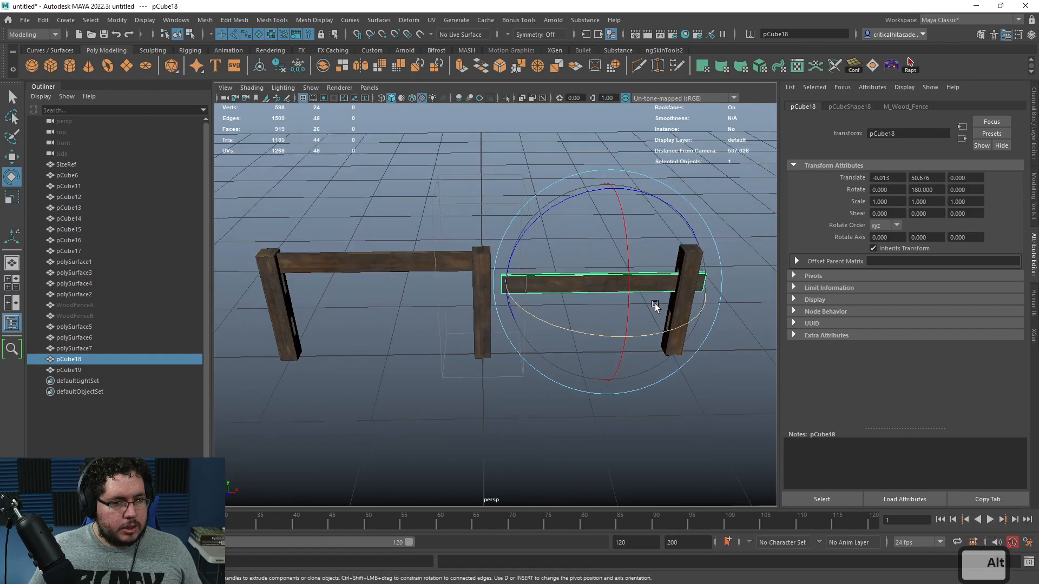
# - Fit the rotated plank into its bay's upper slots and the other plank copy into its bay's lower slots
pyautogui.keyDown('alt'); pyautogui.moveTo(657, 306); pyautogui.dragTo(553, 300, button='middle'); pyautogui.keyUp('alt')
pyautogui.scroll(3, 553, 299)
pyautogui.press('w')
pyautogui.press('w')
pyautogui.keyDown('alt'); pyautogui.moveTo(549, 294); pyautogui.dragTo(571, 282); pyautogui.keyUp('alt')
pyautogui.keyDown('alt'); pyautogui.moveTo(519, 219); pyautogui.dragTo(406, 243); pyautogui.keyUp('alt')
pyautogui.click(405, 245)
pyautogui.scroll(-3, 406, 242)
pyautogui.keyDown('alt'); pyautogui.moveTo(406, 243); pyautogui.dragTo(536, 240, button='middle'); pyautogui.keyUp('alt')
pyautogui.moveTo(510, 156); pyautogui.dragTo(419, 274)
pyautogui.click(505, 223)
# - Duplicate the two broken half planks of the kit and place the copies in the upper slots above the lower intact plank
pyautogui.scroll(-5, 506, 223)
pyautogui.click(406, 267)
pyautogui.keyDown('shift'); pyautogui.click(318, 239); pyautogui.keyUp('shift')
pyautogui.scroll(-1, 427, 275)
pyautogui.hotkey('ctrl', 'd')
pyautogui.moveTo(377, 228); pyautogui.dragTo(651, 231)
pyautogui.moveTo(547, 182); pyautogui.dragTo(517, 246)
pyautogui.click(555, 214)
pyautogui.scroll(2, 556, 236)
pyautogui.click(556, 234)
pyautogui.scroll(3, 494, 270)
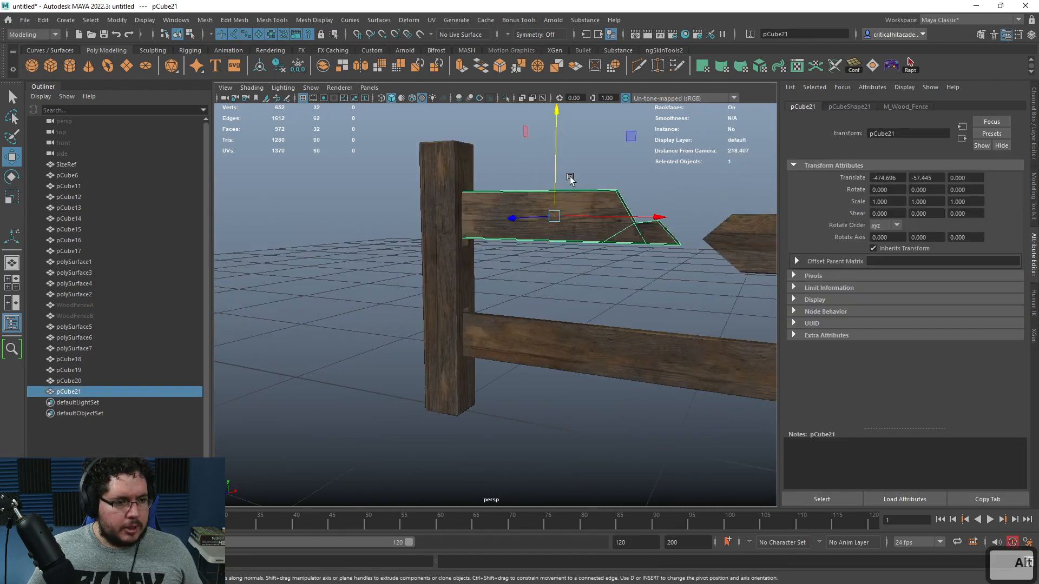
# - Rotate the splintered half plank by -15 degrees about Z and adjust its height so it hangs from the outer post
pyautogui.moveTo(563, 179); pyautogui.dragTo(564, 197)
pyautogui.press('e')
pyautogui.moveTo(623, 152); pyautogui.dragTo(642, 172)
pyautogui.press('w')
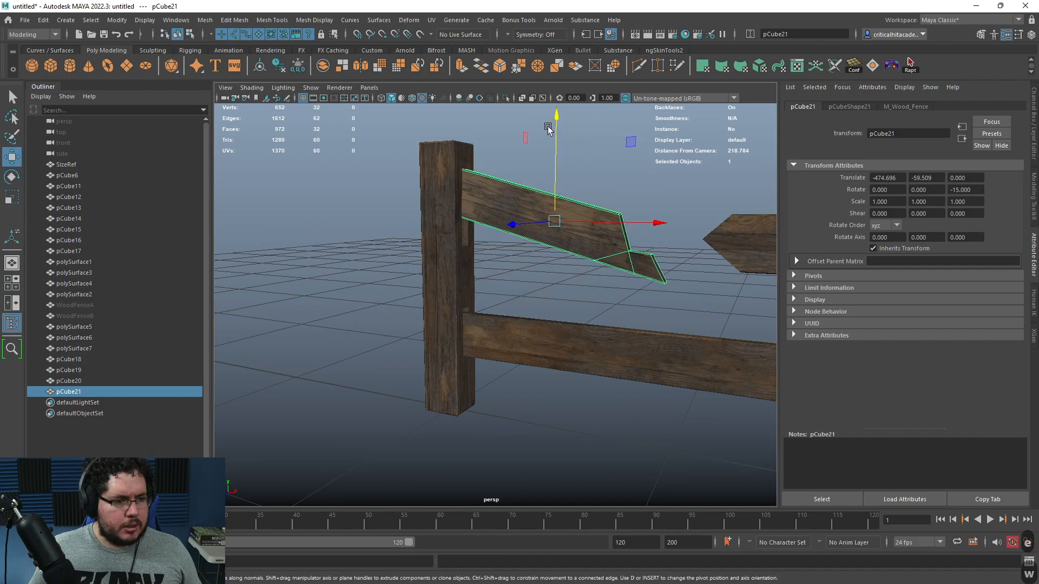
pyautogui.hotkey('ctrl', 'z')
pyautogui.moveTo(557, 135); pyautogui.dragTo(556, 166)
pyautogui.click(598, 201)
# - Duplicate a notched kit plank and move the copy into the lower part of the bay with the intact upper plank
pyautogui.keyDown('alt'); pyautogui.moveTo(598, 208); pyautogui.dragTo(639, 234); pyautogui.keyUp('alt')
pyautogui.keyDown('alt'); pyautogui.moveTo(639, 234); pyautogui.dragTo(518, 223, button='right'); pyautogui.keyUp('alt')
pyautogui.keyDown('alt'); pyautogui.moveTo(518, 223); pyautogui.dragTo(732, 287); pyautogui.keyUp('alt')
pyautogui.click(396, 303)
pyautogui.hotkey('ctrl', 'd')
pyautogui.keyDown('alt'); pyautogui.moveTo(733, 288); pyautogui.dragTo(499, 336, button='right'); pyautogui.keyUp('alt')
pyautogui.moveTo(463, 321); pyautogui.dragTo(625, 318)
pyautogui.click(530, 282)
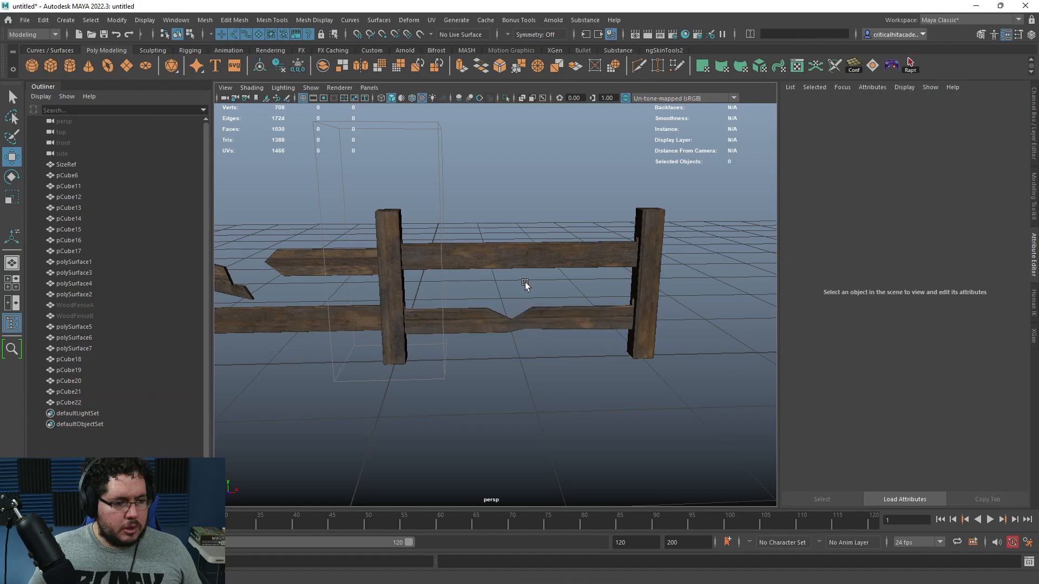
# - Rotate the notched plank 180 degrees about X so its notch faces down
pyautogui.click(528, 324)
pyautogui.press('e')
pyautogui.press('w')
pyautogui.moveTo(524, 278); pyautogui.dragTo(547, 384)
pyautogui.press('e')
pyautogui.click(622, 411)
# - Lower the notched plank slightly to Y 3.922 so it fits the post's slot
pyautogui.scroll(4, 620, 409)
pyautogui.keyDown('alt'); pyautogui.moveTo(617, 406); pyautogui.dragTo(461, 334); pyautogui.keyUp('alt')
pyautogui.scroll(4, 373, 306)
pyautogui.click(373, 304)
pyautogui.keyDown('alt'); pyautogui.moveTo(375, 305); pyautogui.dragTo(478, 339, button='middle'); pyautogui.keyUp('alt')
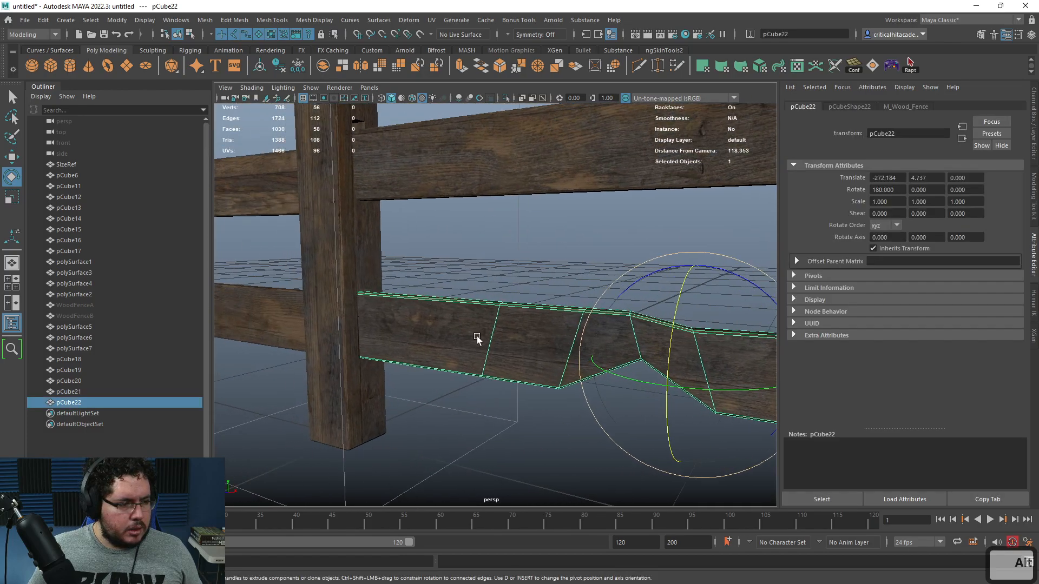
pyautogui.scroll(3, 471, 334)
pyautogui.press('w')
pyautogui.keyDown('shift'); pyautogui.moveTo(535, 270); pyautogui.dragTo(538, 276, button='middle'); pyautogui.keyUp('shift')
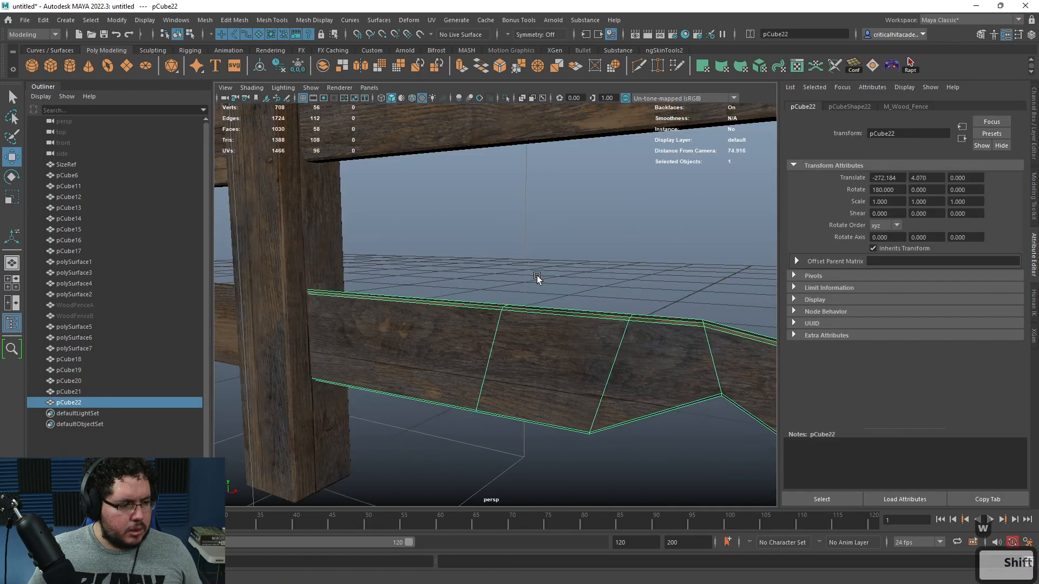
pyautogui.click(542, 279)
# - Combine the three posts and five planks into one mesh, freeze its transformations and delete its history
pyautogui.scroll(-8, 577, 292)
pyautogui.moveTo(605, 237); pyautogui.dragTo(352, 361)
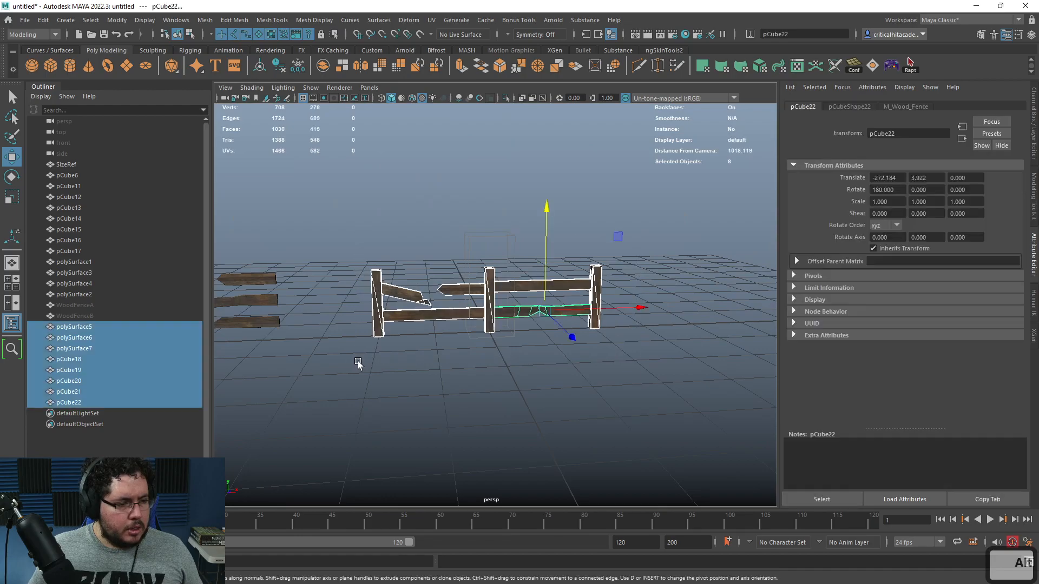
pyautogui.click(324, 64)
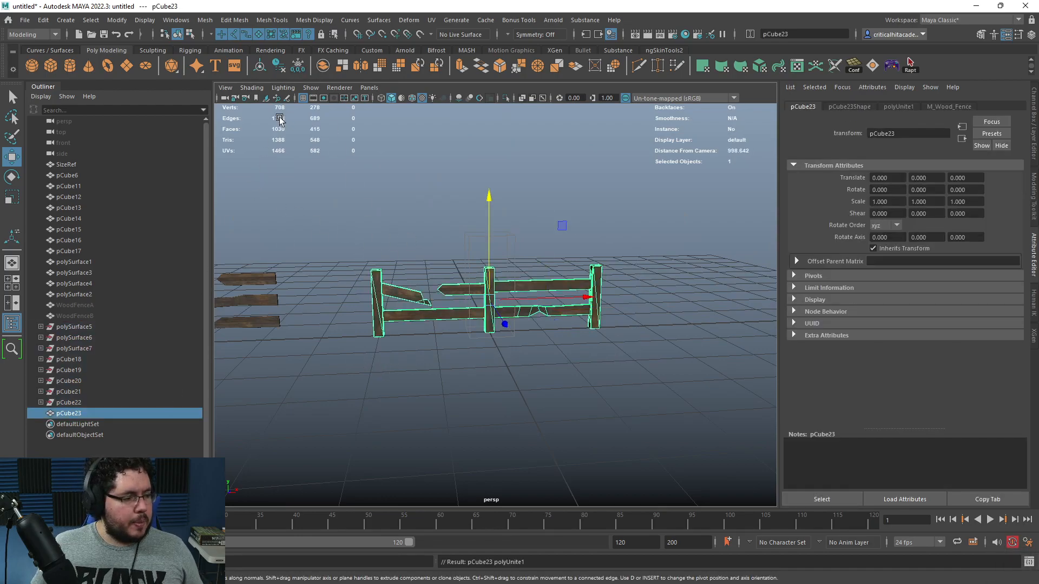
pyautogui.click(298, 66)
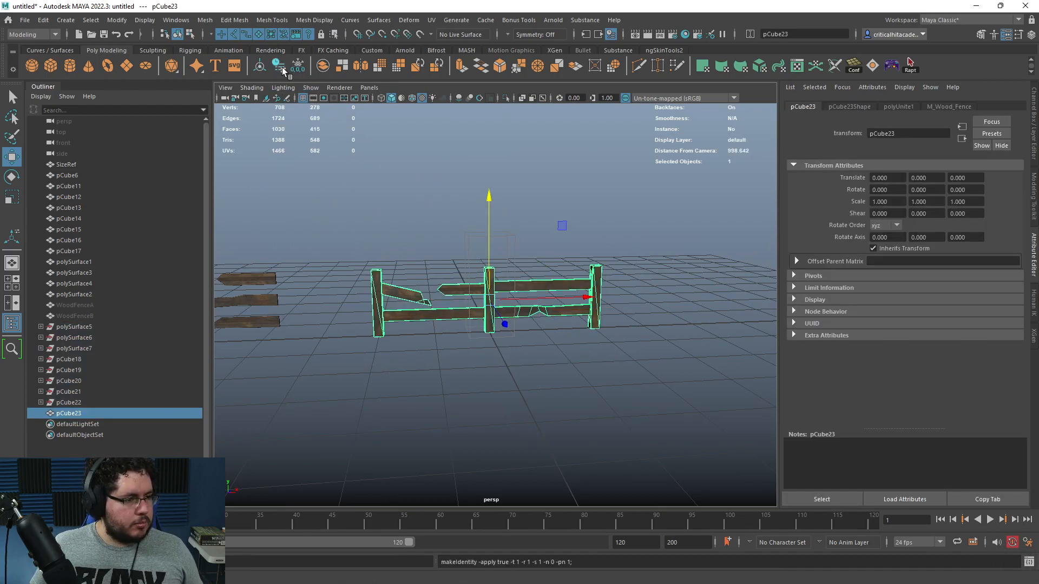
# - Rename the combined fence mesh as WoodFenceC, reusing the name copied from WoodFenceB
pyautogui.doubleClick(89, 318)
pyautogui.hotkey('ctrl', 'c')
pyautogui.doubleClick(88, 328)
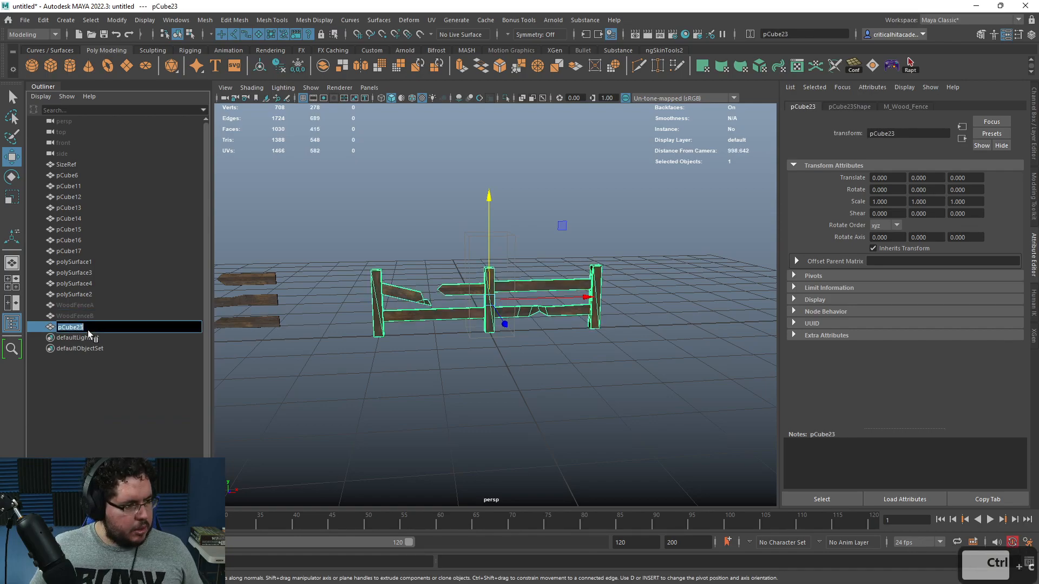
pyautogui.hotkey('ctrl', 'v')
pyautogui.press('BackSpace')
pyautogui.press('capslock')
pyautogui.write('CX')
pyautogui.press('capslock')
pyautogui.press('BackSpace')
pyautogui.press('Return')
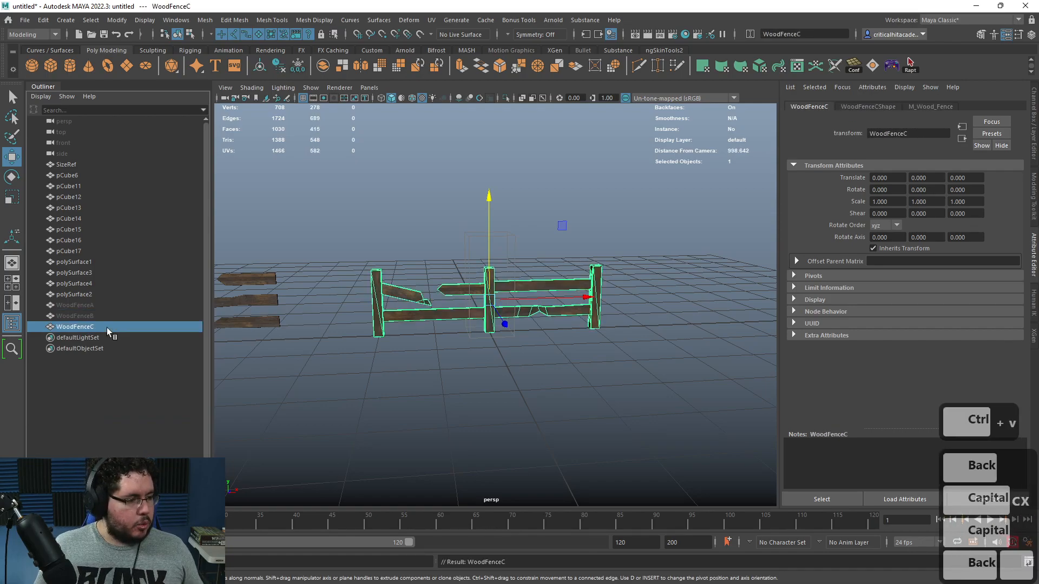
# - Group all the loose kit pieces from pCube6 to polySurface2
pyautogui.moveTo(82, 176); pyautogui.dragTo(86, 295)
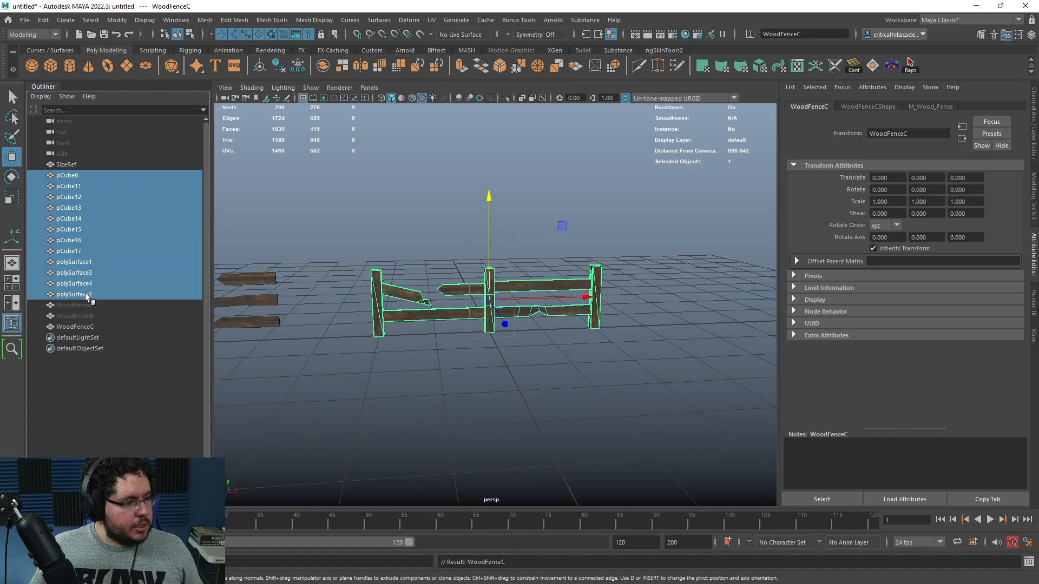
pyautogui.press('f')
pyautogui.hotkey('ctrl', 'g')
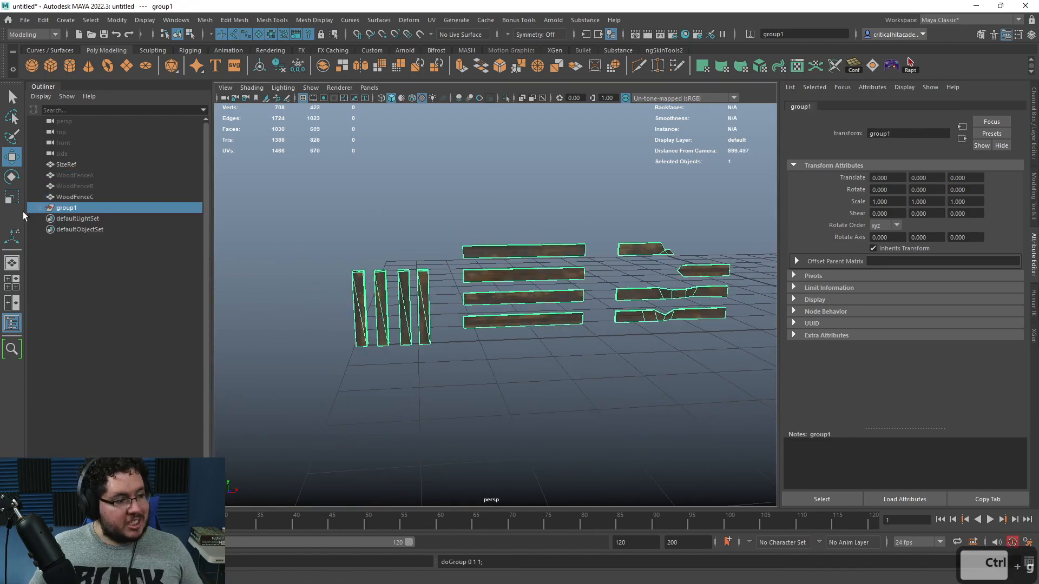
# - Rename the group of kit pieces as FenceKit and hide it
pyautogui.click(41, 208)
pyautogui.doubleClick(67, 208)
pyautogui.write('Fecn')
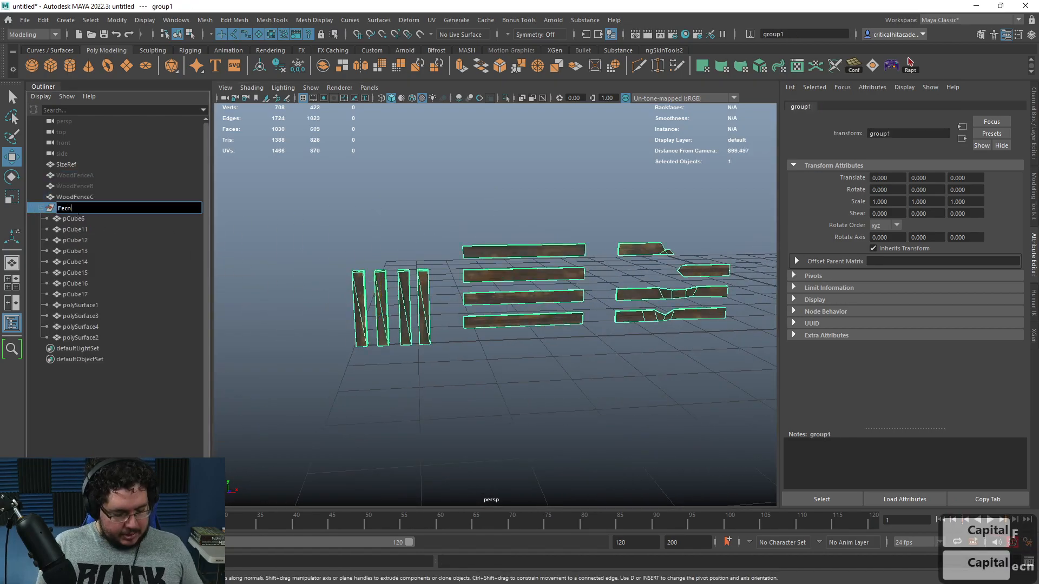
pyautogui.press('BackSpace')
pyautogui.press('BackSpace')
pyautogui.write('nceKit')
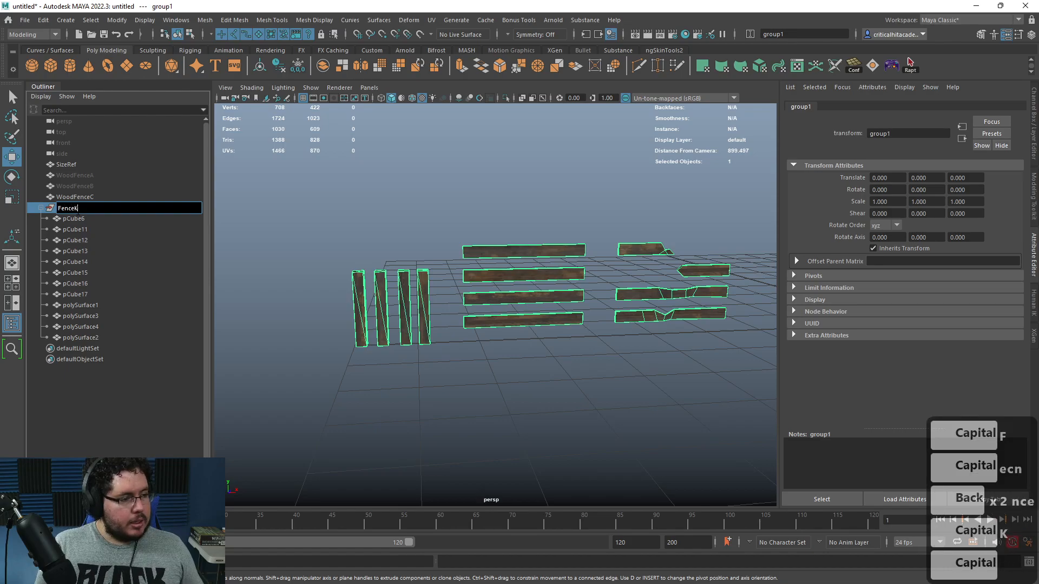
pyautogui.press('Return')
pyautogui.press('h')
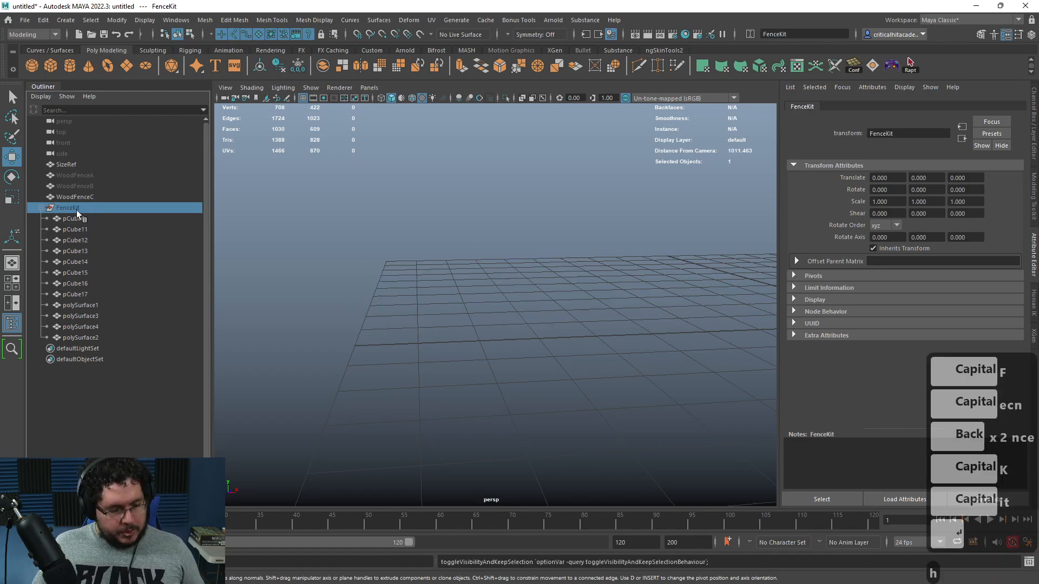
# - Unhide WoodFenceA and WoodFenceB
pyautogui.scroll(-5, 512, 281)
pyautogui.keyDown('alt'); pyautogui.moveTo(693, 301); pyautogui.dragTo(389, 344, button='middle'); pyautogui.keyUp('alt')
pyautogui.scroll(6, 519, 295)
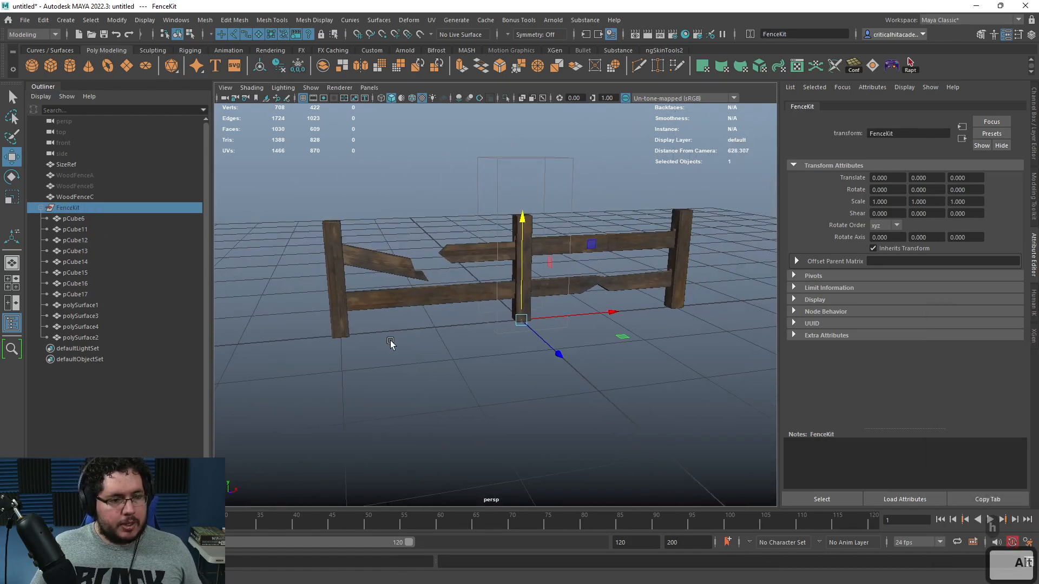
pyautogui.keyDown('alt'); pyautogui.moveTo(390, 343); pyautogui.dragTo(458, 377); pyautogui.keyUp('alt')
pyautogui.click(458, 376)
pyautogui.click(77, 177)
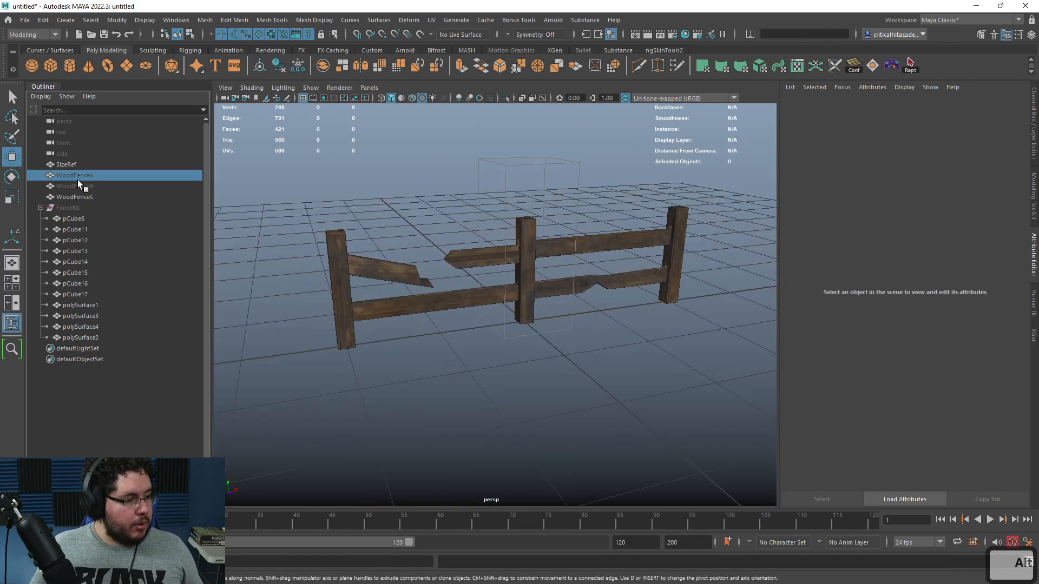
pyautogui.keyDown('shift'); pyautogui.click(83, 186); pyautogui.keyUp('shift')
pyautogui.hotkey('shift', 'h')
# - Move WoodFenceB along X to 532.019 so it stands beside WoodFenceC
pyautogui.click(488, 346)
pyautogui.click(505, 285)
pyautogui.scroll(-3, 505, 289)
pyautogui.keyDown('alt'); pyautogui.moveTo(507, 293); pyautogui.dragTo(468, 310, button='middle'); pyautogui.keyUp('alt')
pyautogui.press('w')
pyautogui.moveTo(533, 294); pyautogui.dragTo(789, 256)
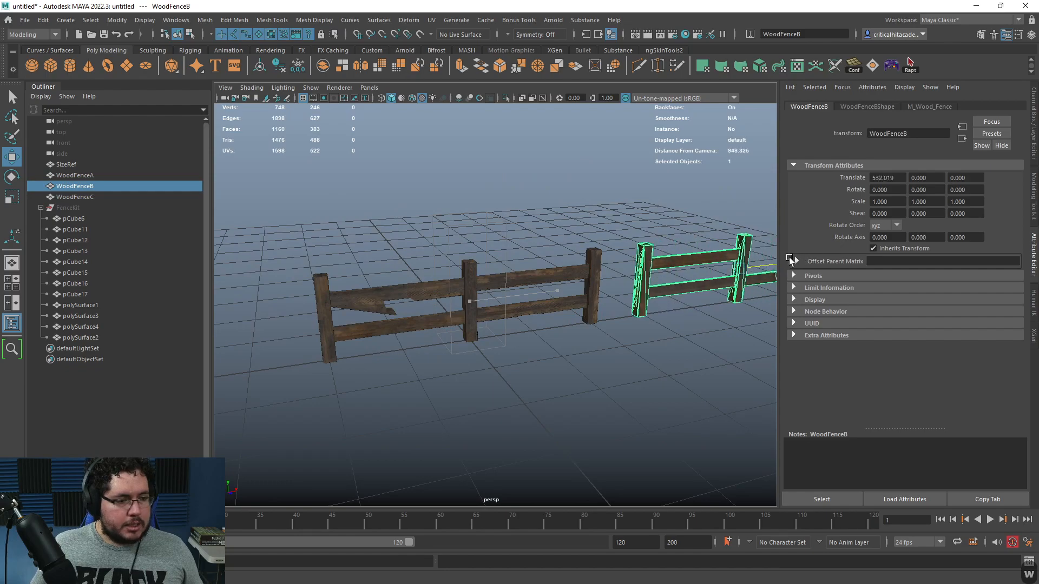
# - Move WoodFenceA along X to the opposite side of WoodFenceC so the three fences form a row
pyautogui.click(579, 290)
pyautogui.scroll(-3, 579, 290)
pyautogui.moveTo(569, 293); pyautogui.dragTo(383, 325)
pyautogui.click(437, 261)
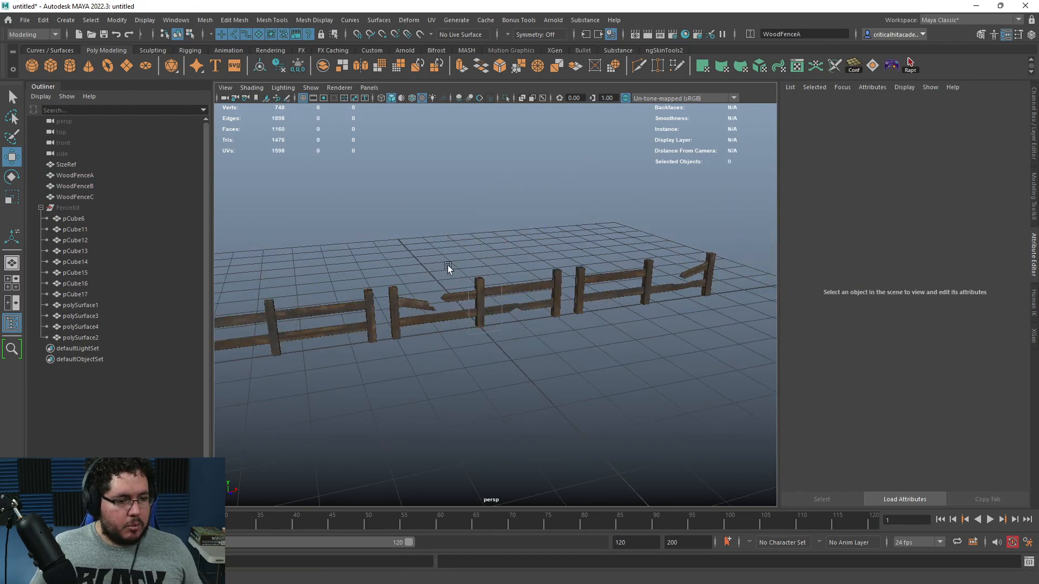
# - Duplicate the three fences as a second parallel row in front and turn the copies around to face the other way
pyautogui.scroll(-4, 443, 271)
pyautogui.keyDown('alt'); pyautogui.moveTo(483, 299); pyautogui.dragTo(524, 287, button='middle'); pyautogui.keyUp('alt')
pyautogui.keyDown('alt'); pyautogui.moveTo(524, 287); pyautogui.dragTo(456, 311); pyautogui.keyUp('alt')
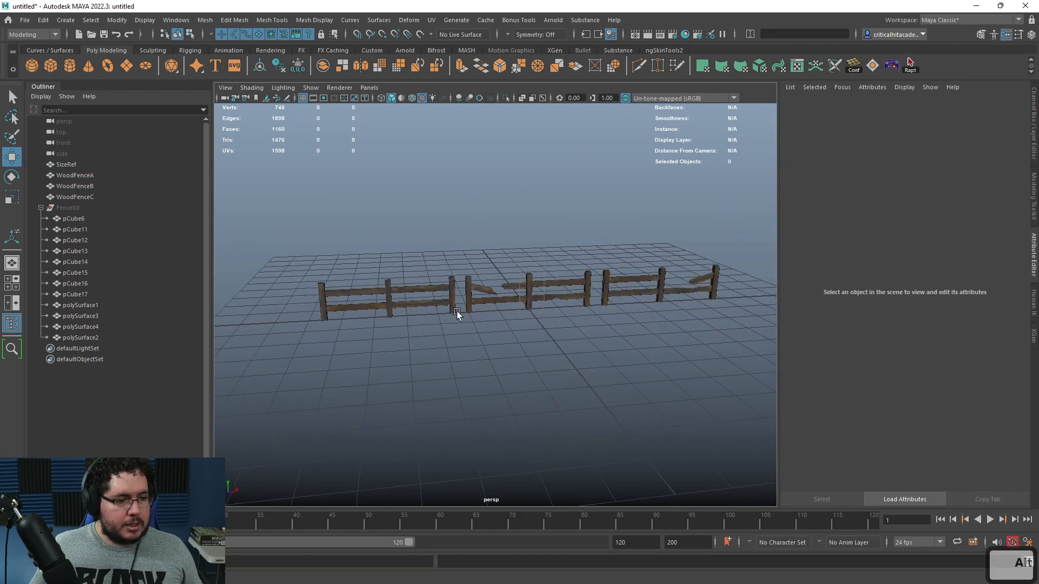
pyautogui.click(444, 286)
pyautogui.scroll(-4, 480, 304)
pyautogui.moveTo(617, 261); pyautogui.dragTo(598, 353)
pyautogui.hotkey('ctrl', 'd')
pyautogui.press('e')
pyautogui.moveTo(525, 353); pyautogui.dragTo(688, 305)
pyautogui.scroll(5, 614, 325)
pyautogui.keyDown('alt'); pyautogui.moveTo(612, 325); pyautogui.dragTo(643, 357); pyautogui.keyUp('alt')
pyautogui.click(695, 437)
# - Examine the two fence rows from several angles, looking along the path between them and at the variation of the planks
pyautogui.keyDown('alt'); pyautogui.moveTo(695, 437); pyautogui.dragTo(609, 419); pyautogui.keyUp('alt')
pyautogui.scroll(6, 573, 390)
pyautogui.keyDown('alt'); pyautogui.moveTo(552, 376); pyautogui.dragTo(476, 331, button='middle'); pyautogui.keyUp('alt')
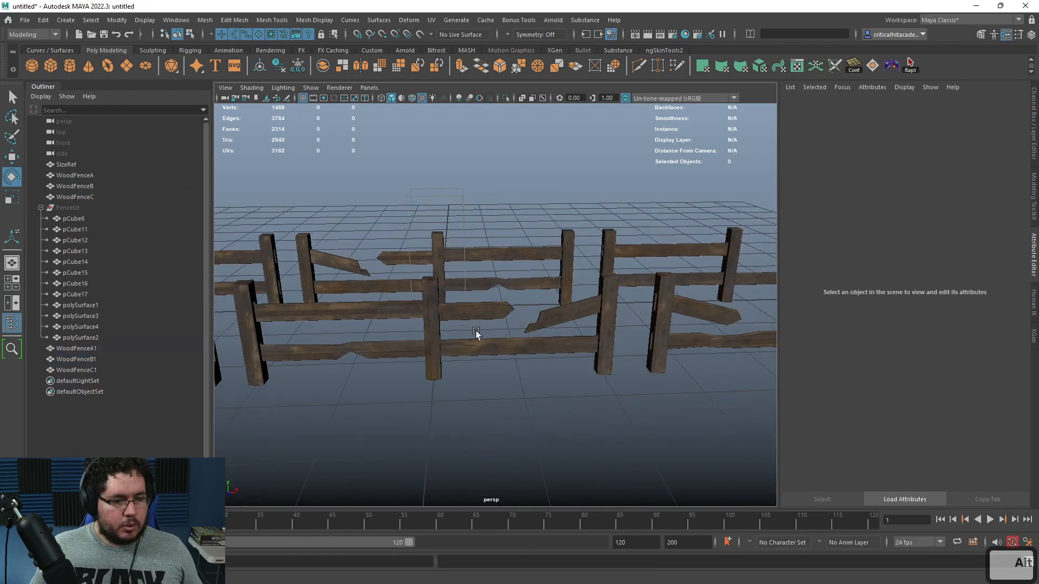
pyautogui.keyDown('alt'); pyautogui.moveTo(476, 331); pyautogui.dragTo(368, 330, button='right'); pyautogui.keyUp('alt')
pyautogui.keyDown('alt'); pyautogui.moveTo(583, 366); pyautogui.dragTo(395, 328, button='right'); pyautogui.keyUp('alt')
pyautogui.keyDown('alt'); pyautogui.moveTo(395, 328); pyautogui.dragTo(633, 336); pyautogui.keyUp('alt')
pyautogui.keyDown('alt'); pyautogui.moveTo(633, 336); pyautogui.dragTo(493, 369, button='right'); pyautogui.keyUp('alt')
pyautogui.keyDown('alt'); pyautogui.moveTo(493, 369); pyautogui.dragTo(599, 328); pyautogui.keyUp('alt')
pyautogui.keyDown('alt'); pyautogui.moveTo(599, 328); pyautogui.dragTo(610, 336, button='right'); pyautogui.keyUp('alt')
pyautogui.keyDown('alt'); pyautogui.moveTo(610, 336); pyautogui.dragTo(598, 387, button='middle'); pyautogui.keyUp('alt')
pyautogui.keyDown('alt'); pyautogui.moveTo(599, 387); pyautogui.dragTo(617, 401, button='right'); pyautogui.keyUp('alt')
pyautogui.keyDown('alt'); pyautogui.moveTo(596, 341); pyautogui.dragTo(435, 333, button='right'); pyautogui.keyUp('alt')
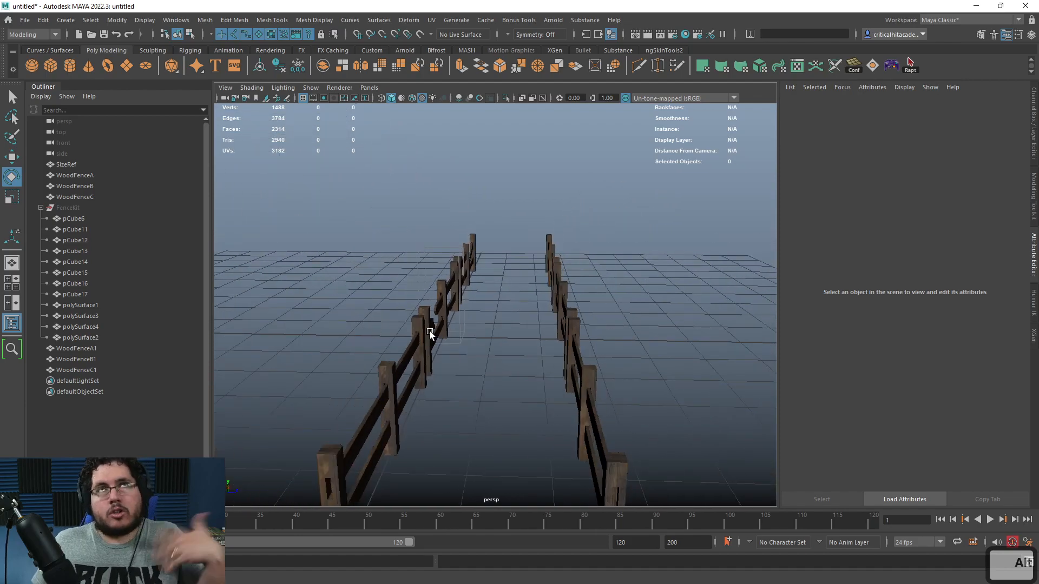
pyautogui.keyDown('alt'); pyautogui.moveTo(489, 358); pyautogui.dragTo(484, 359, button='right'); pyautogui.keyUp('alt')
pyautogui.keyDown('alt'); pyautogui.moveTo(484, 358); pyautogui.dragTo(587, 342); pyautogui.keyUp('alt')
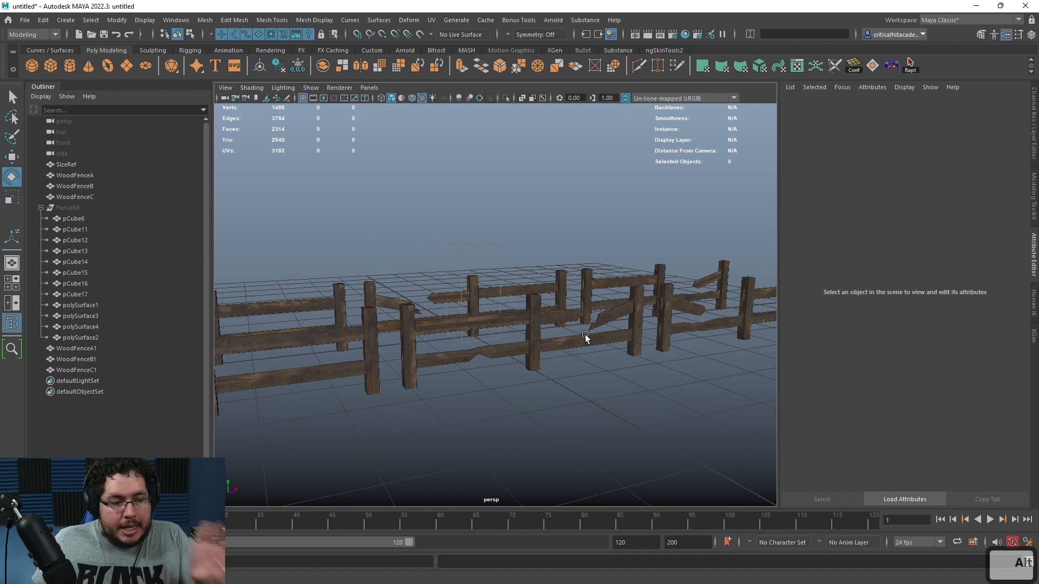
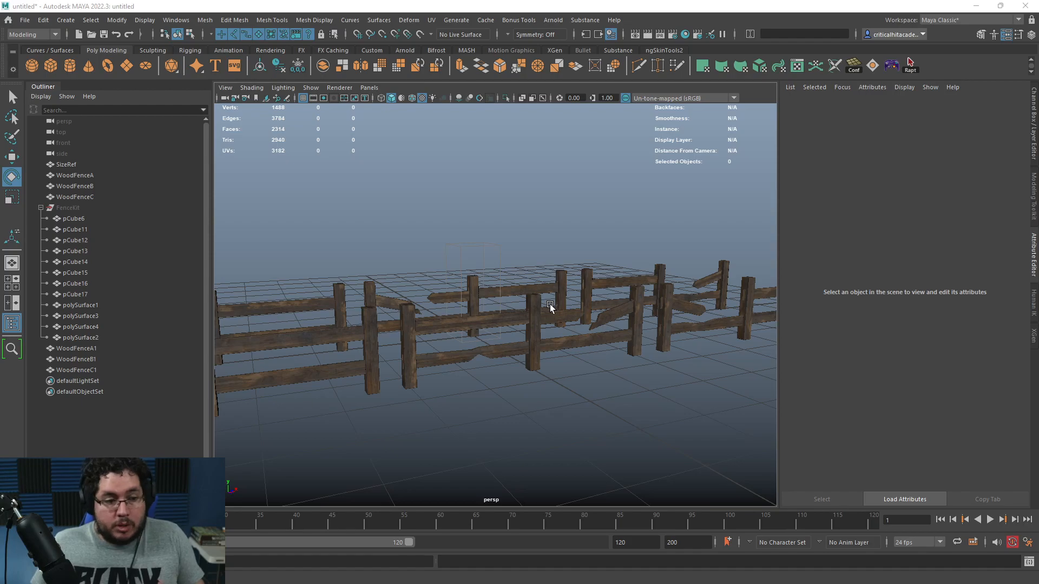
pyautogui.keyDown('alt'); pyautogui.moveTo(563, 312); pyautogui.dragTo(565, 349); pyautogui.keyUp('alt')
pyautogui.keyDown('alt'); pyautogui.moveTo(572, 299); pyautogui.dragTo(475, 323); pyautogui.keyUp('alt')
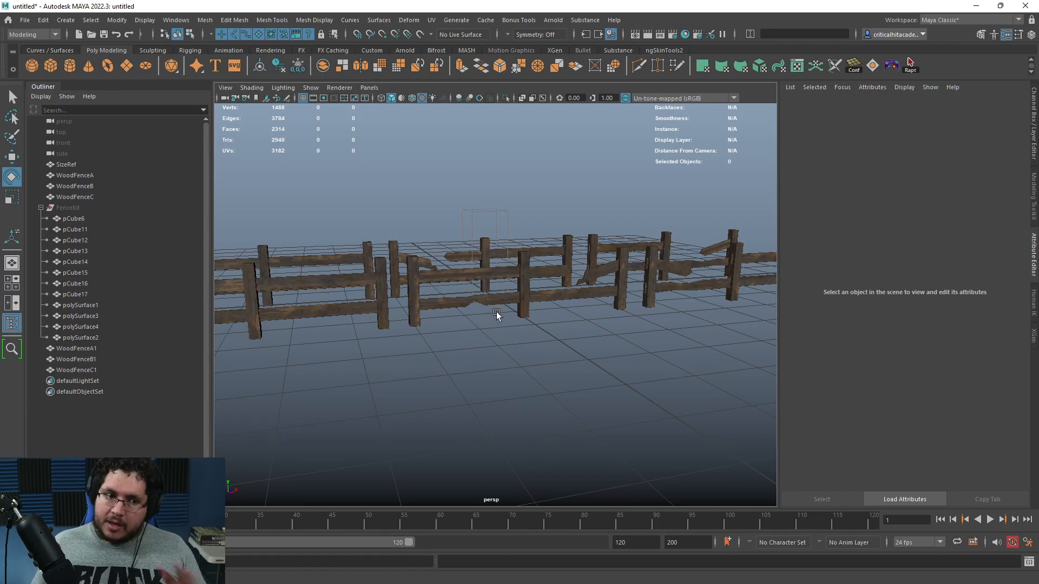
pyautogui.moveTo(495, 309)
pyautogui.keyDown('alt'); pyautogui.mouseDown()
pyautogui.moveTo(512, 331)
pyautogui.moveTo(504, 323)
pyautogui.mouseUp(); pyautogui.keyUp('alt')
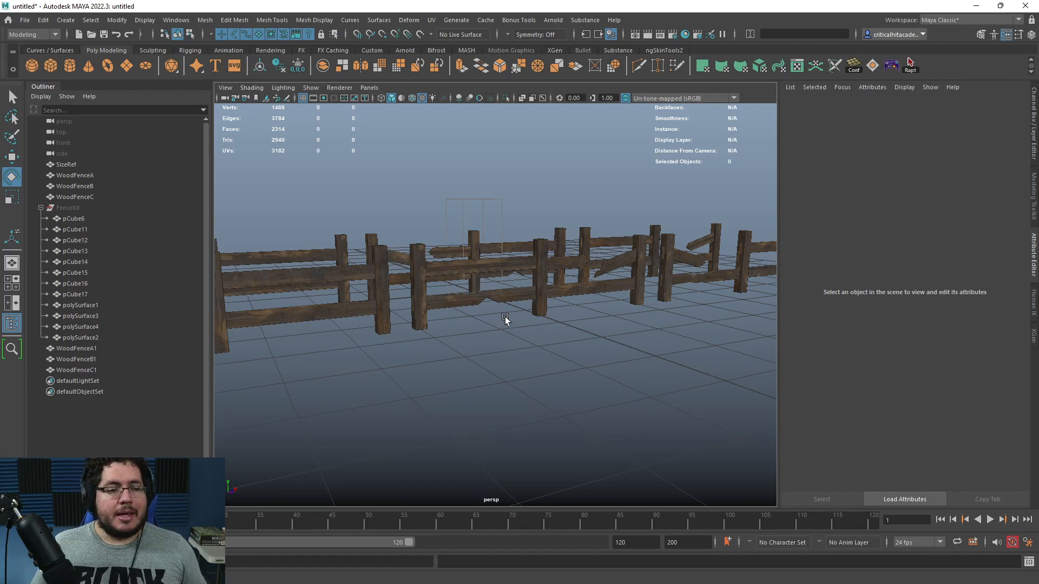
pyautogui.press('alt')
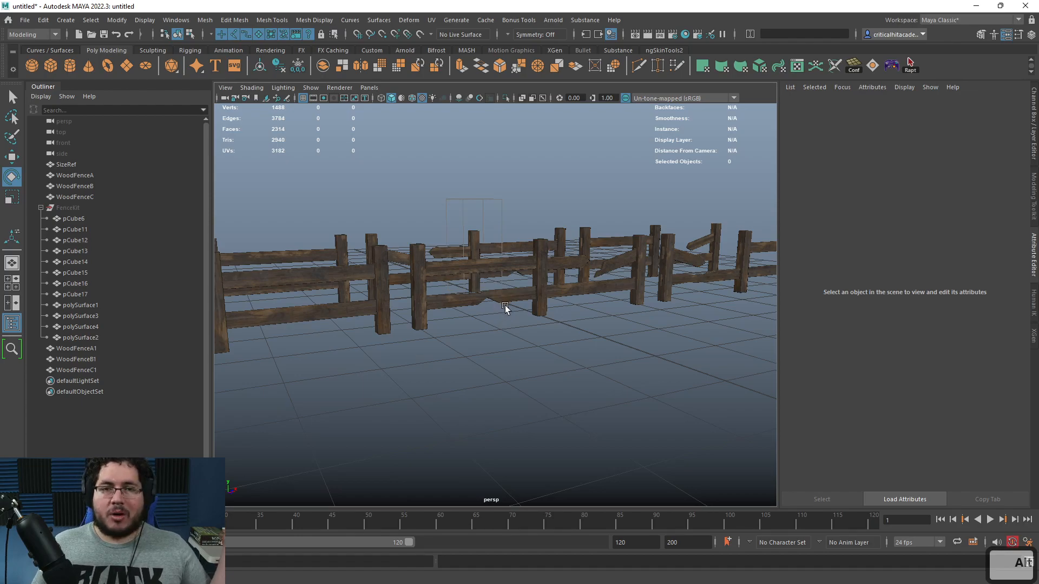